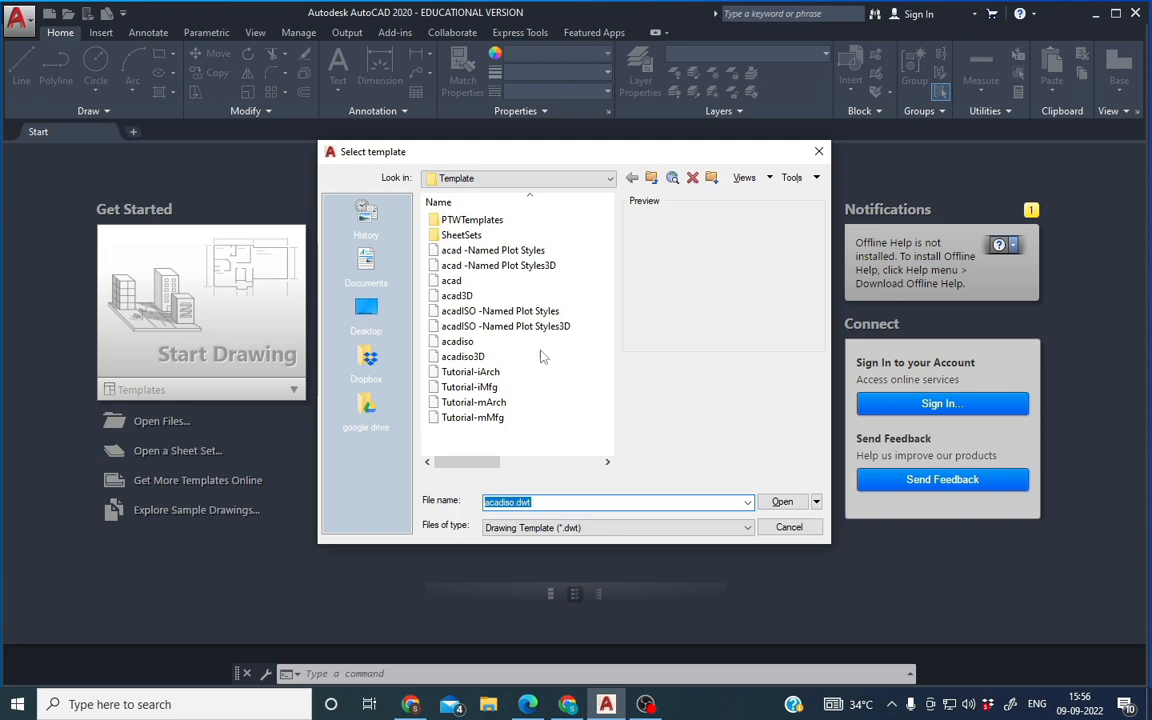
Step: Create a new drawing from the acadiso template
click(462, 341)
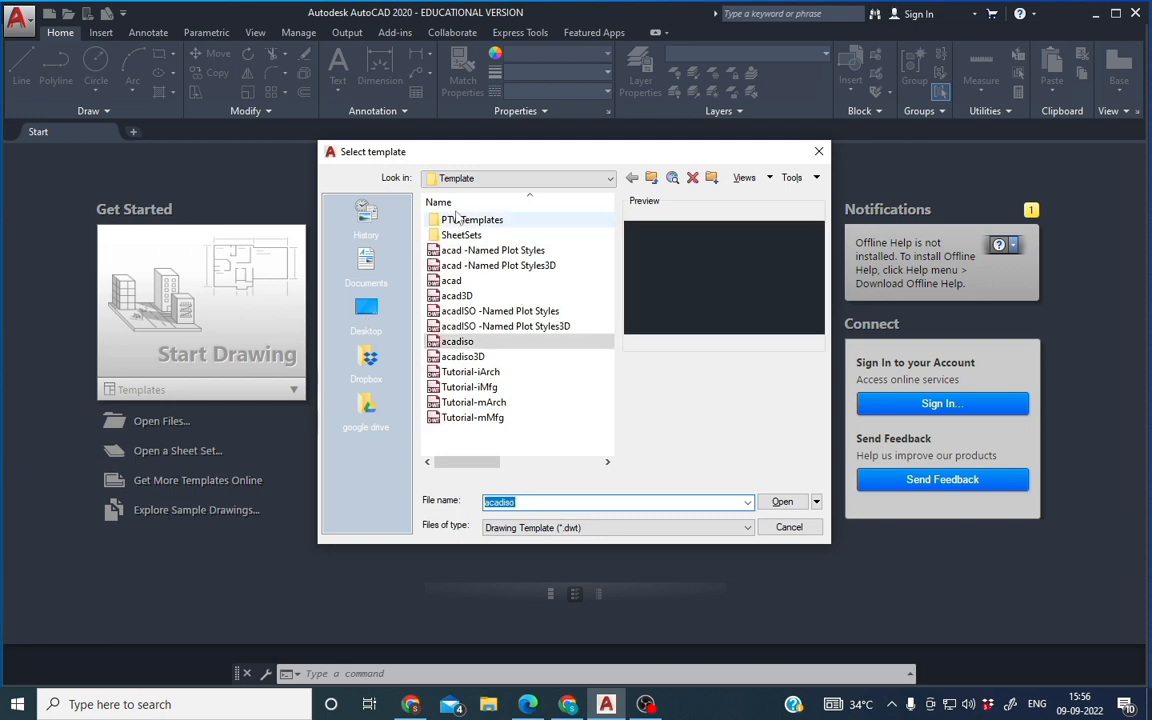
click(468, 343)
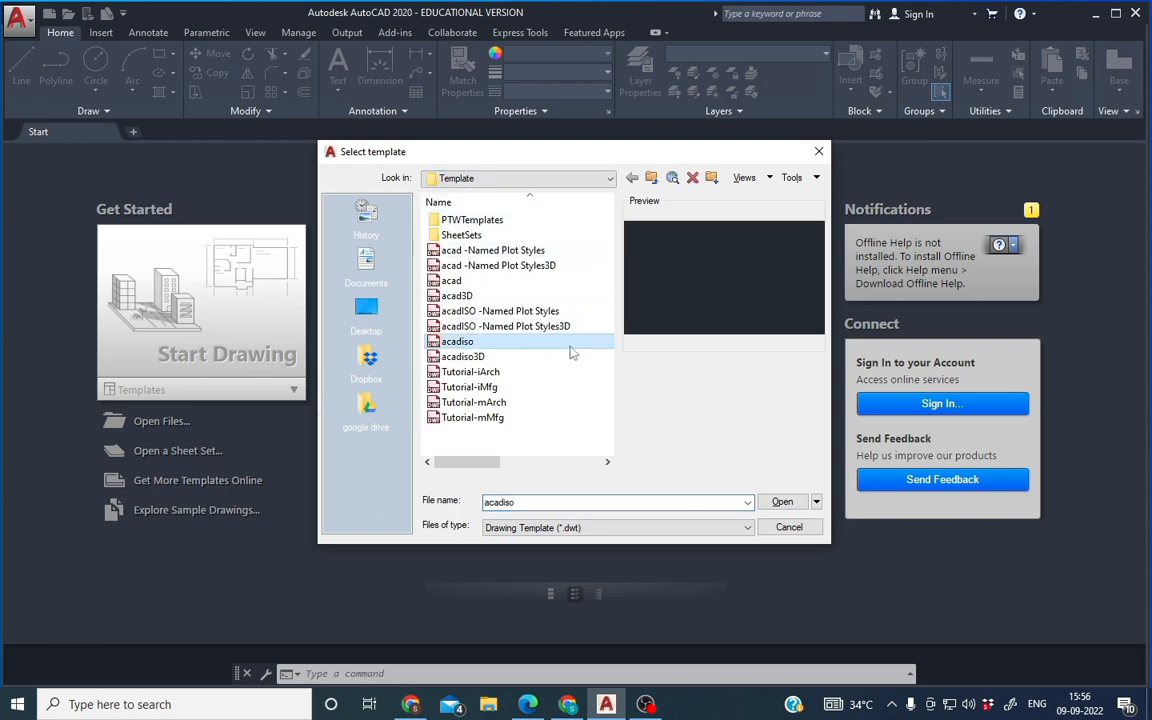
click(783, 502)
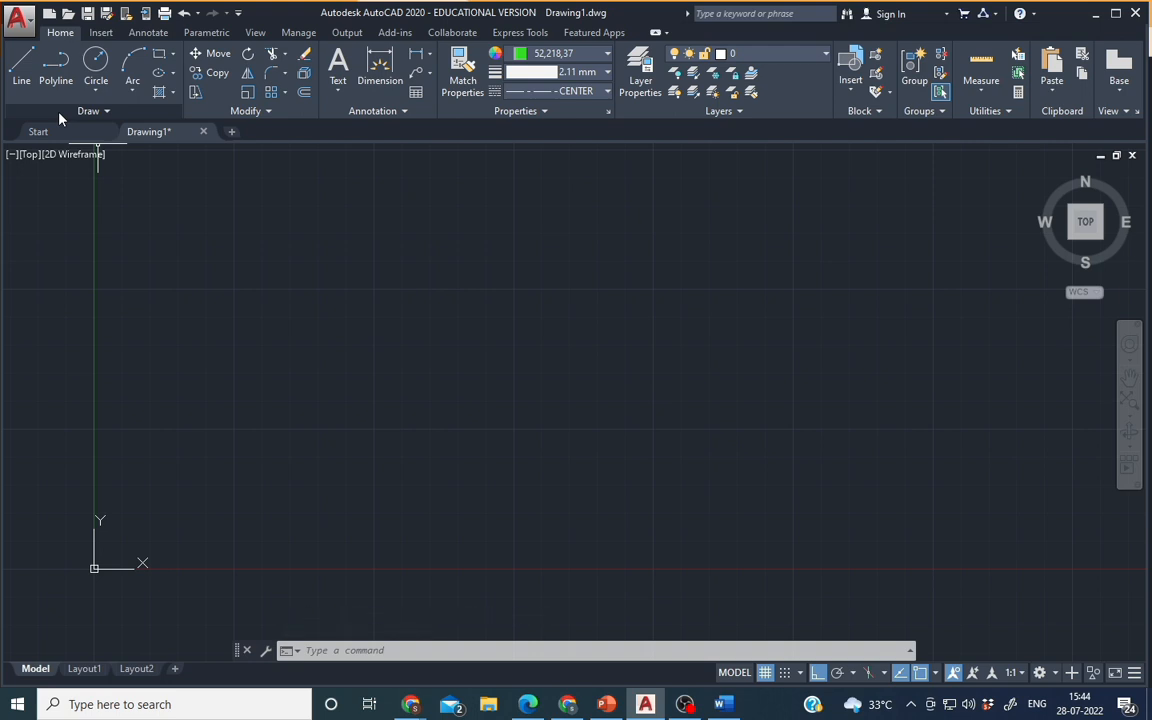
Step: Float the Draw panel over the drawing area and dock it back in the ribbon
drag(59, 116, 168, 277)
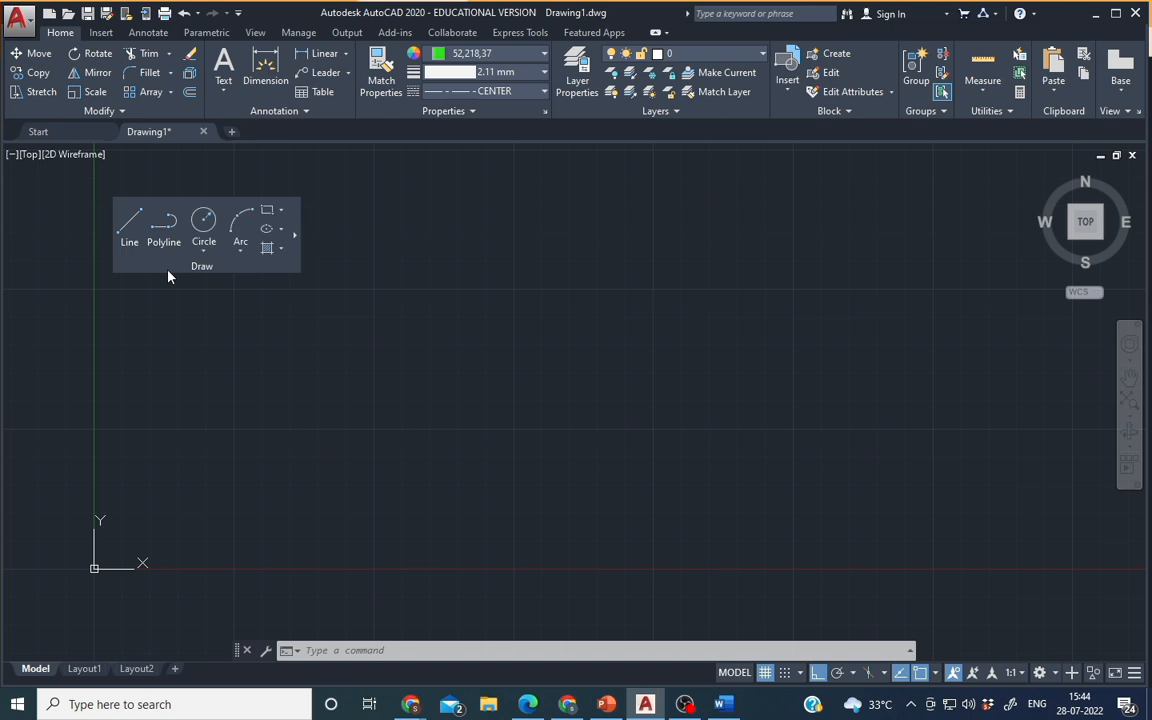
click(299, 236)
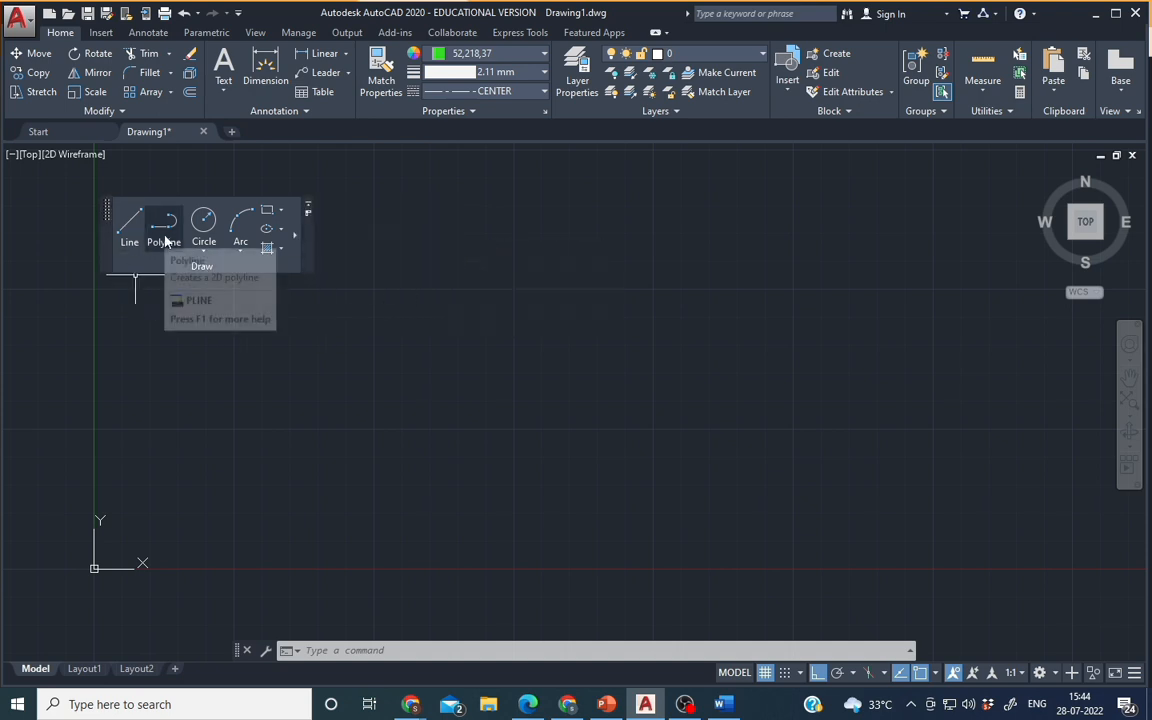
click(294, 233)
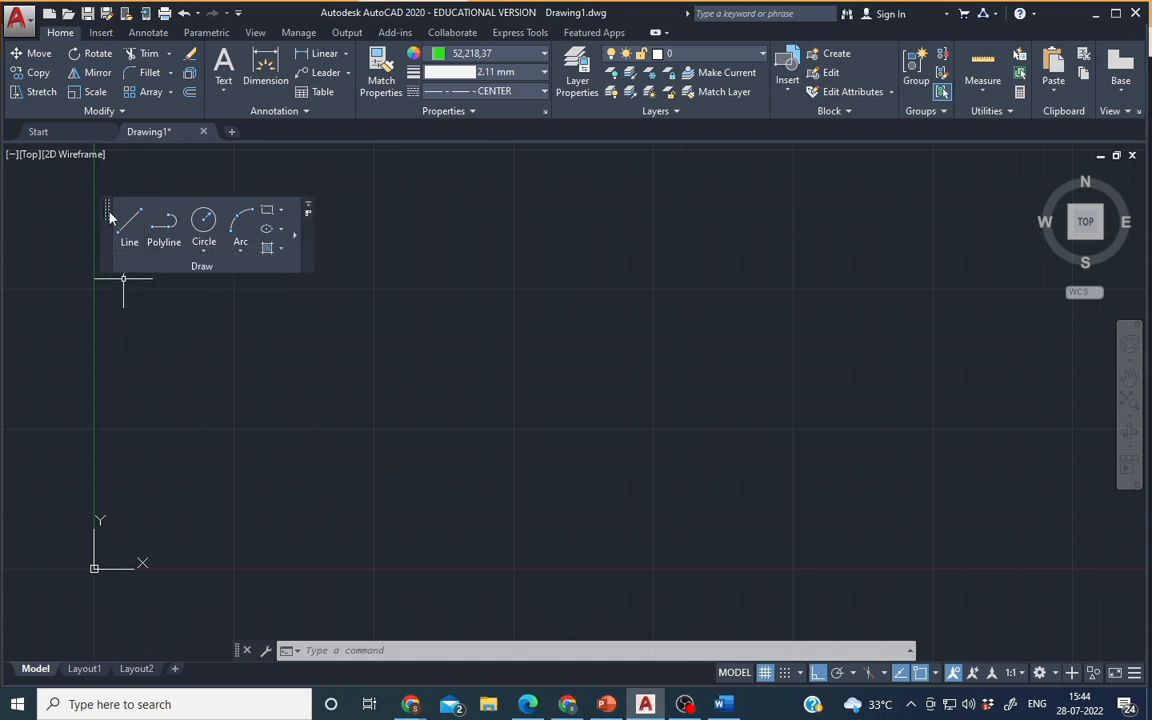
mouse_move(107, 210)
mouse_down()
mouse_move(15, 78)
mouse_move(40, 100)
mouse_up()
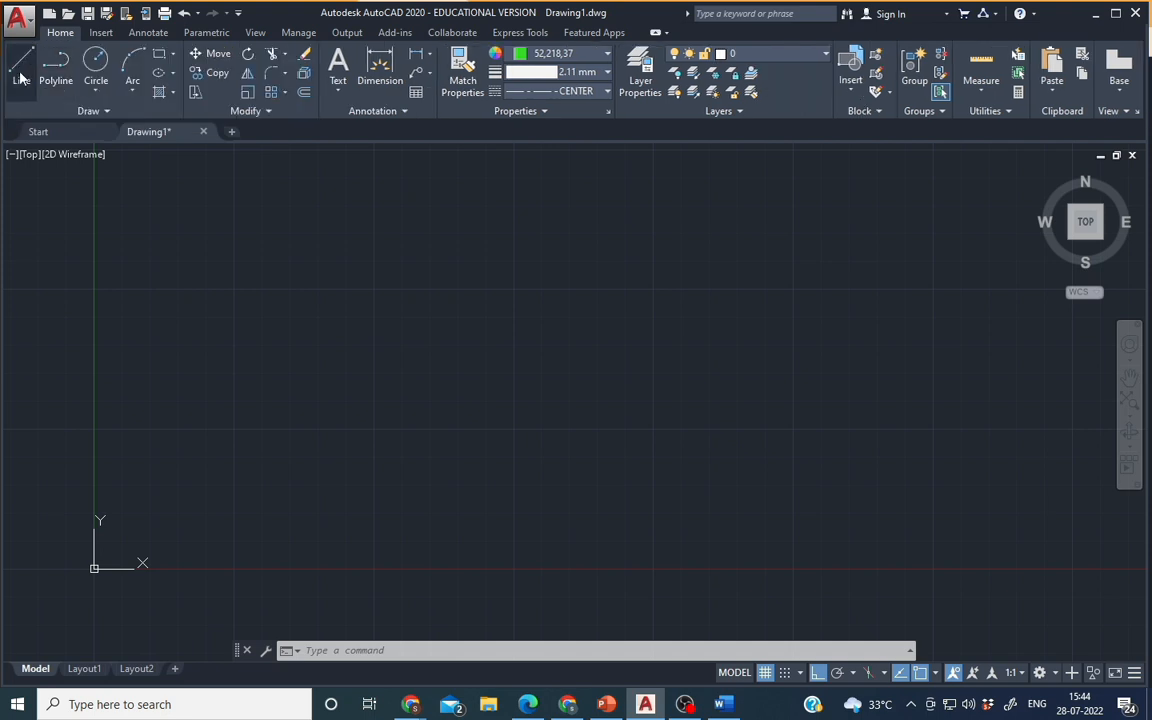
click(20, 78)
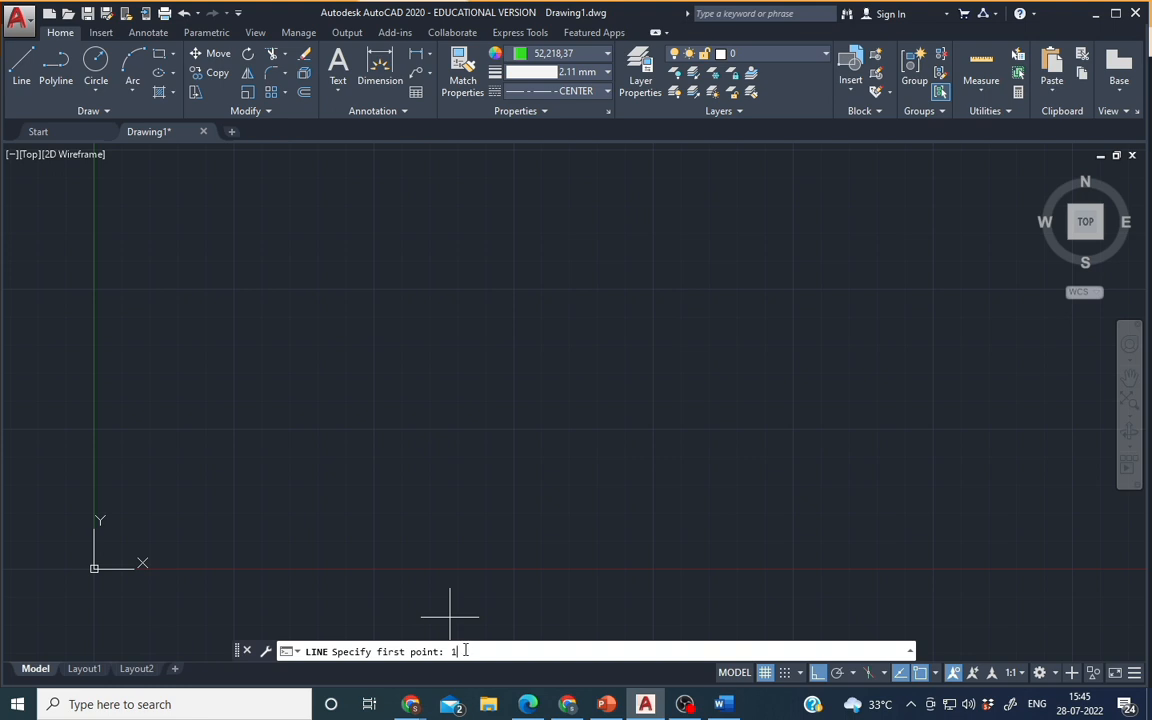
text(00,)
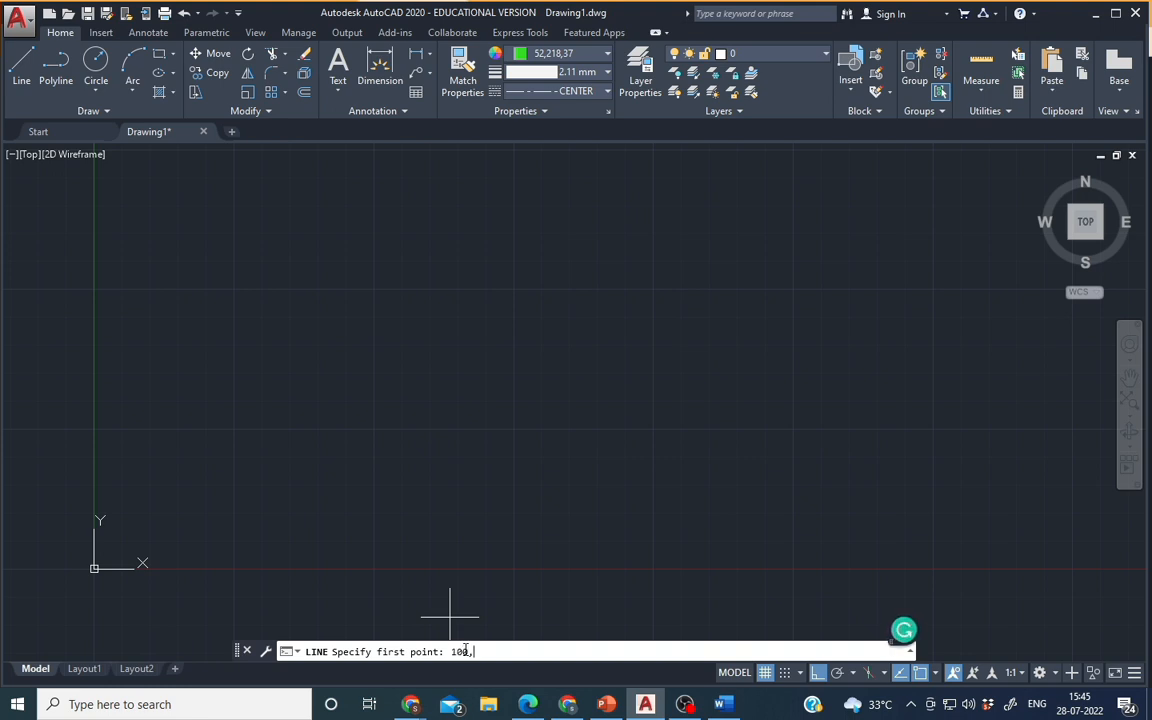
text(200)
key(Return)
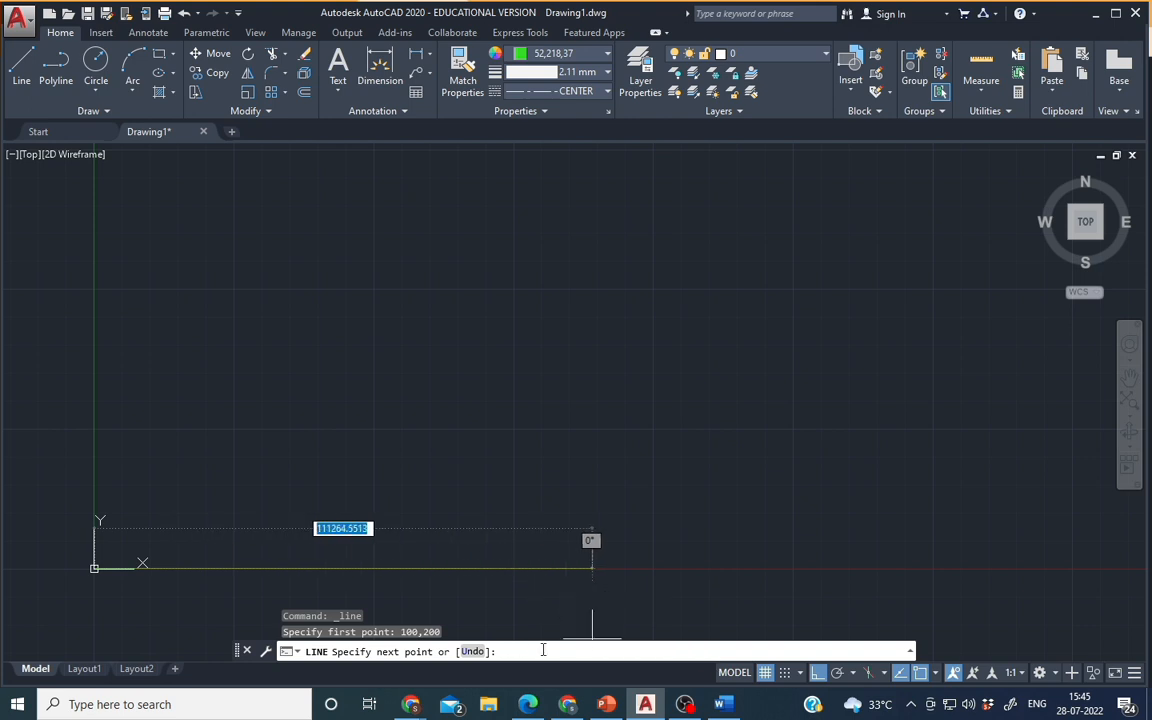
text(500)
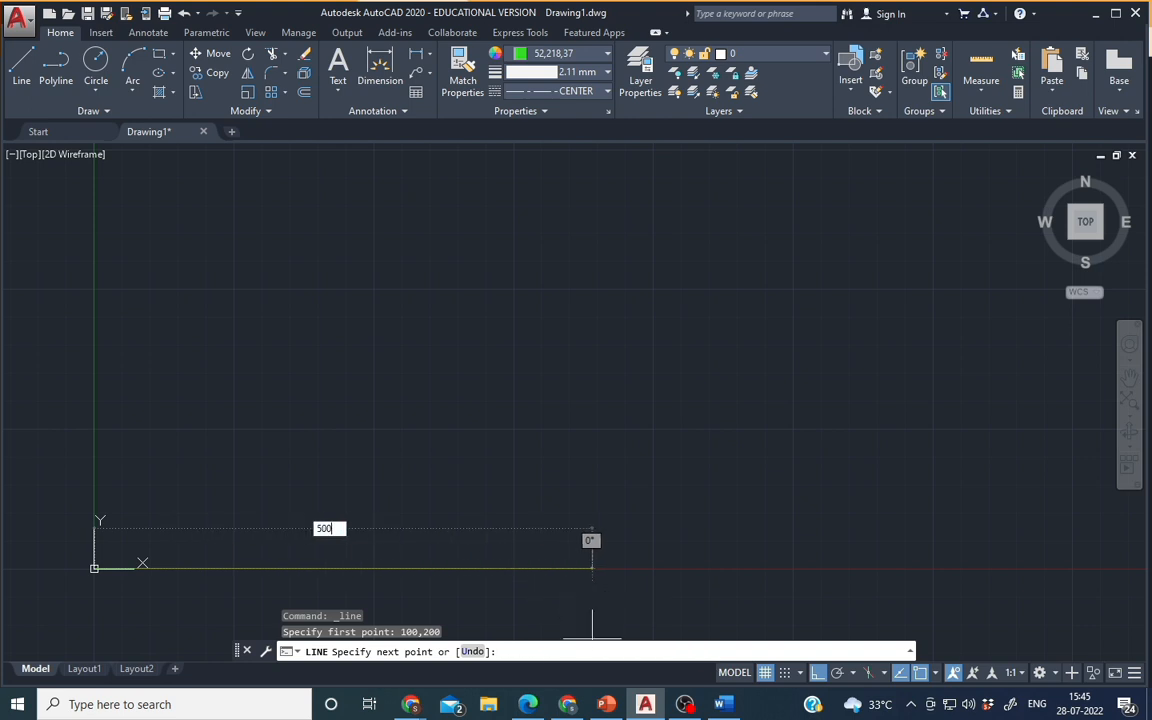
click(543, 650)
text(1)
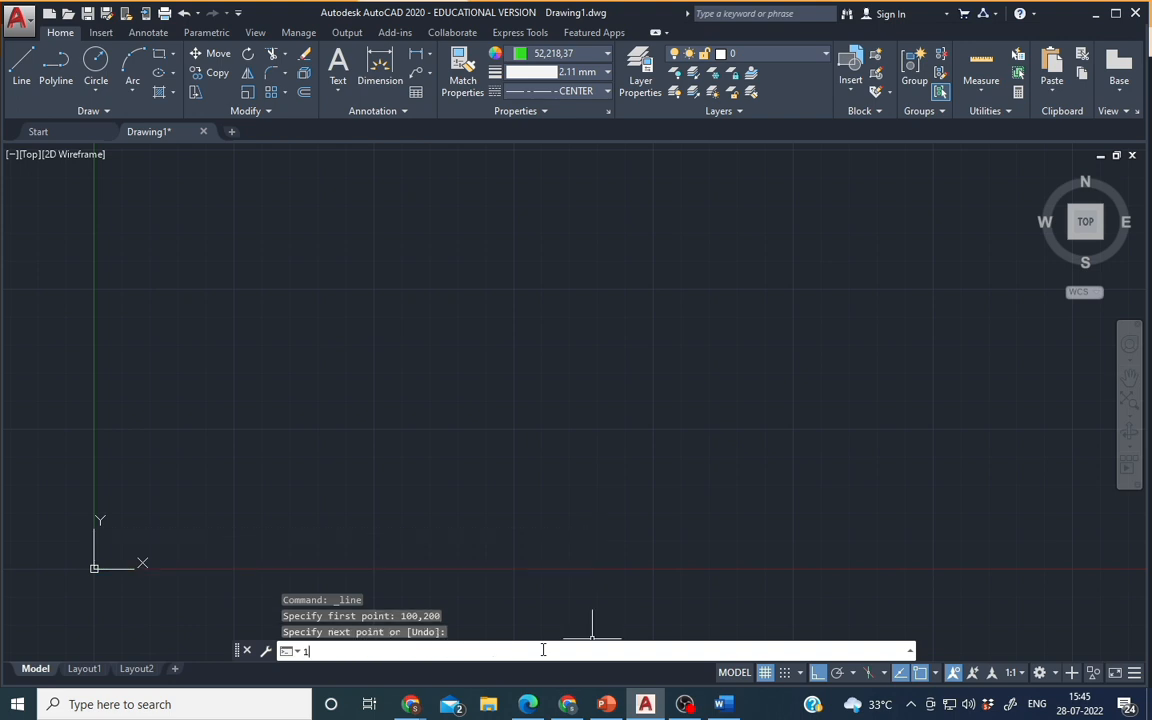
text(000)
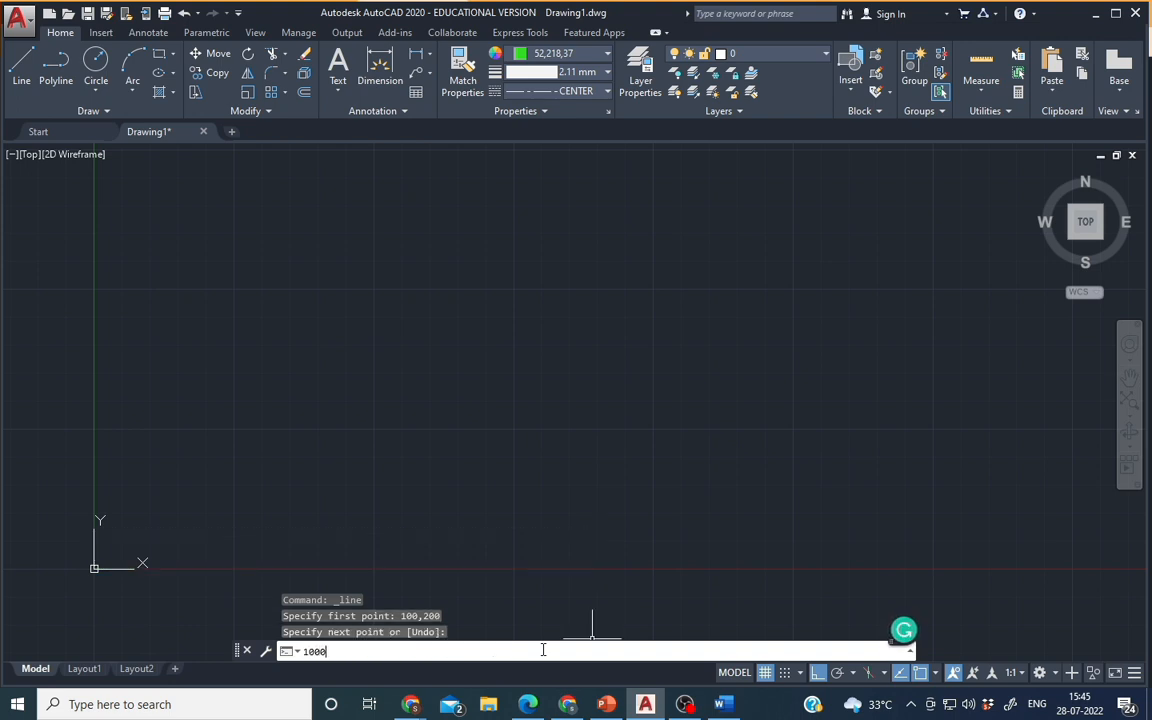
key(BackSpace)
key(BackSpace)
key(BackSpace)
key(BackSpace)
text(500)
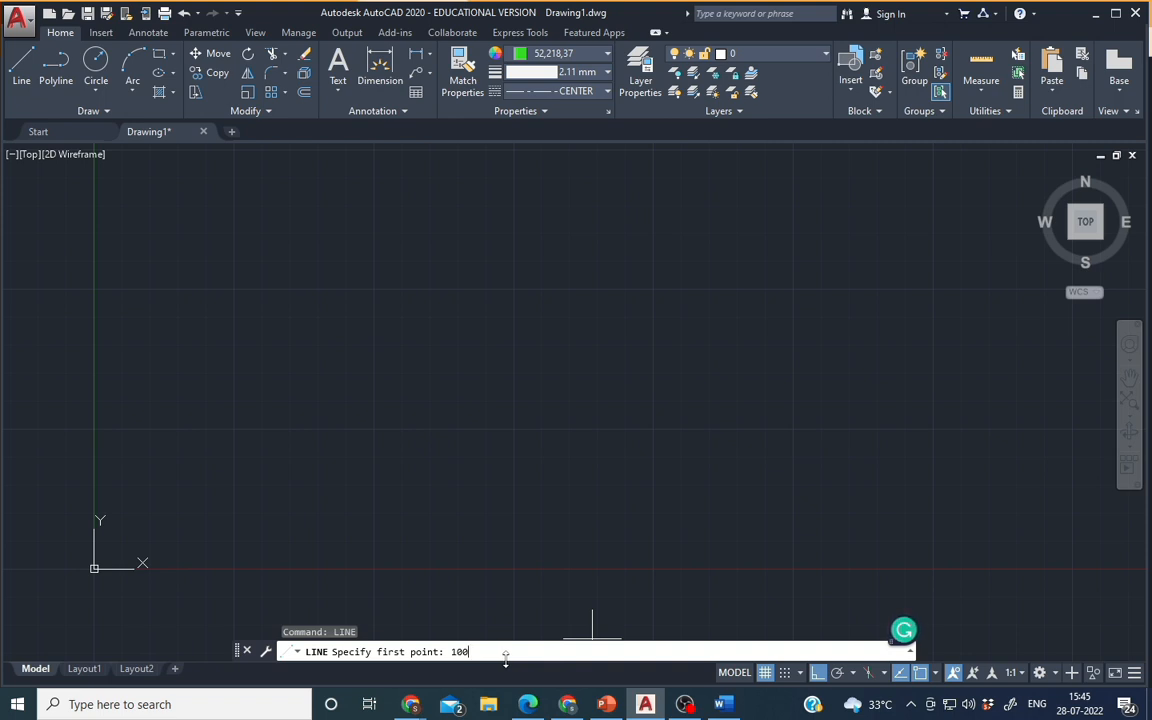
text(2)
key(BackSpace)
key(BackSpace)
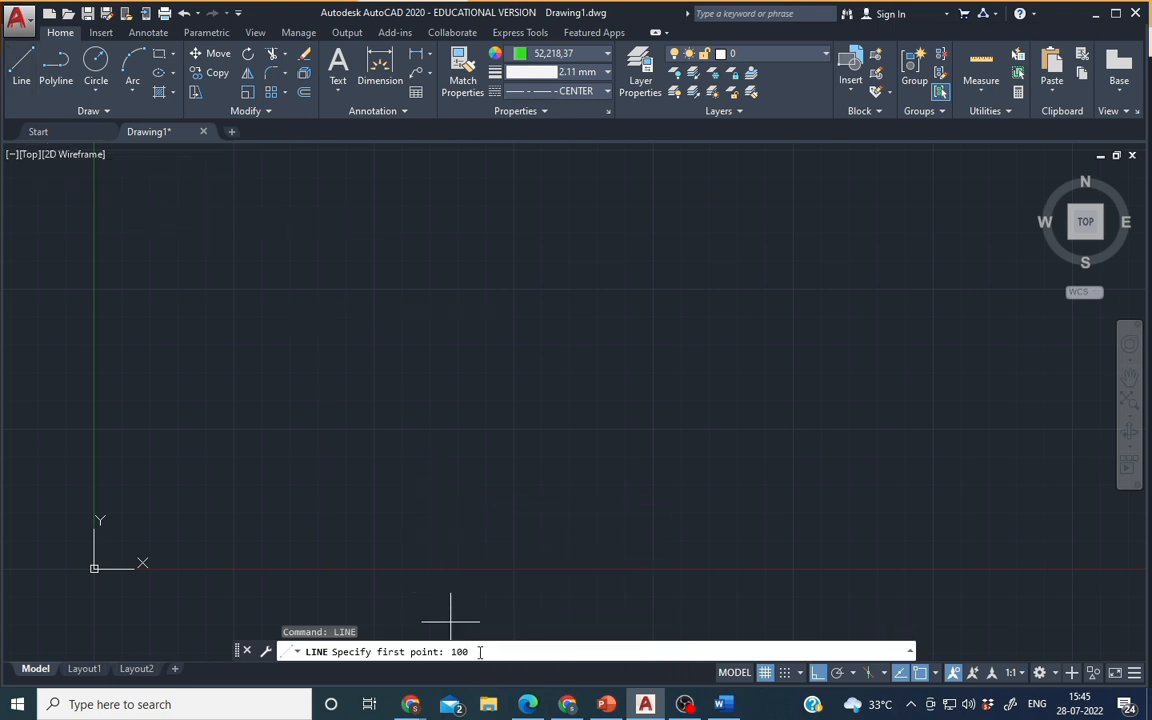
text(0)
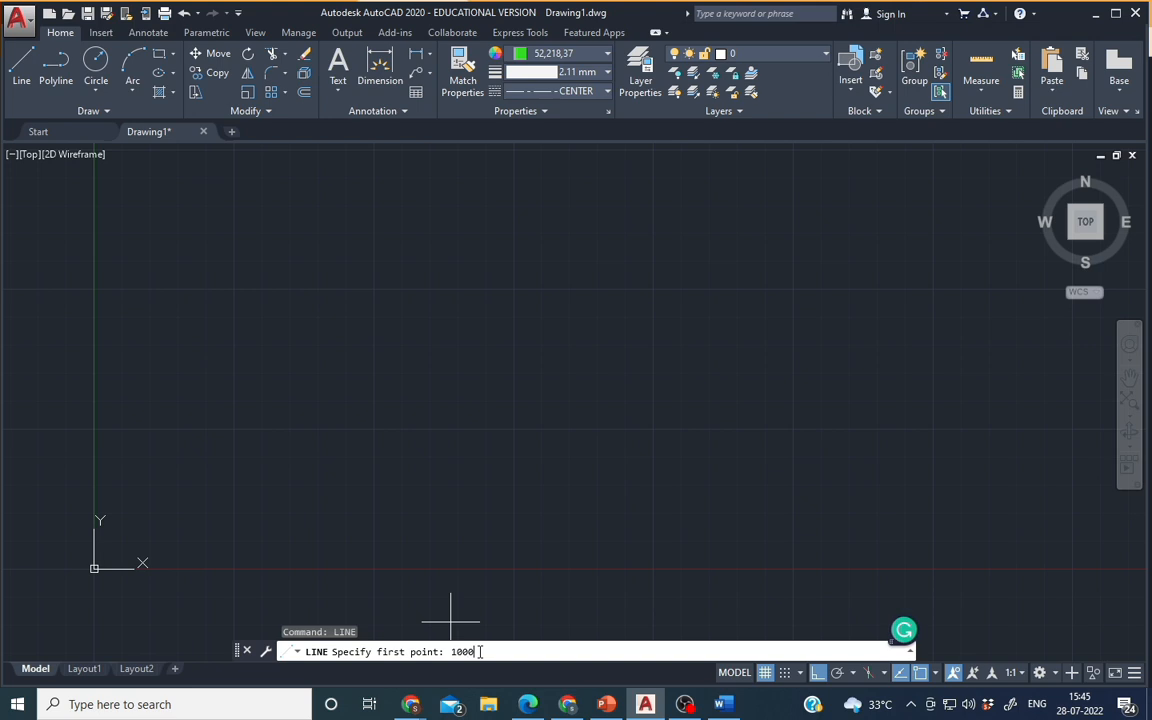
text(,2000)
key(Return)
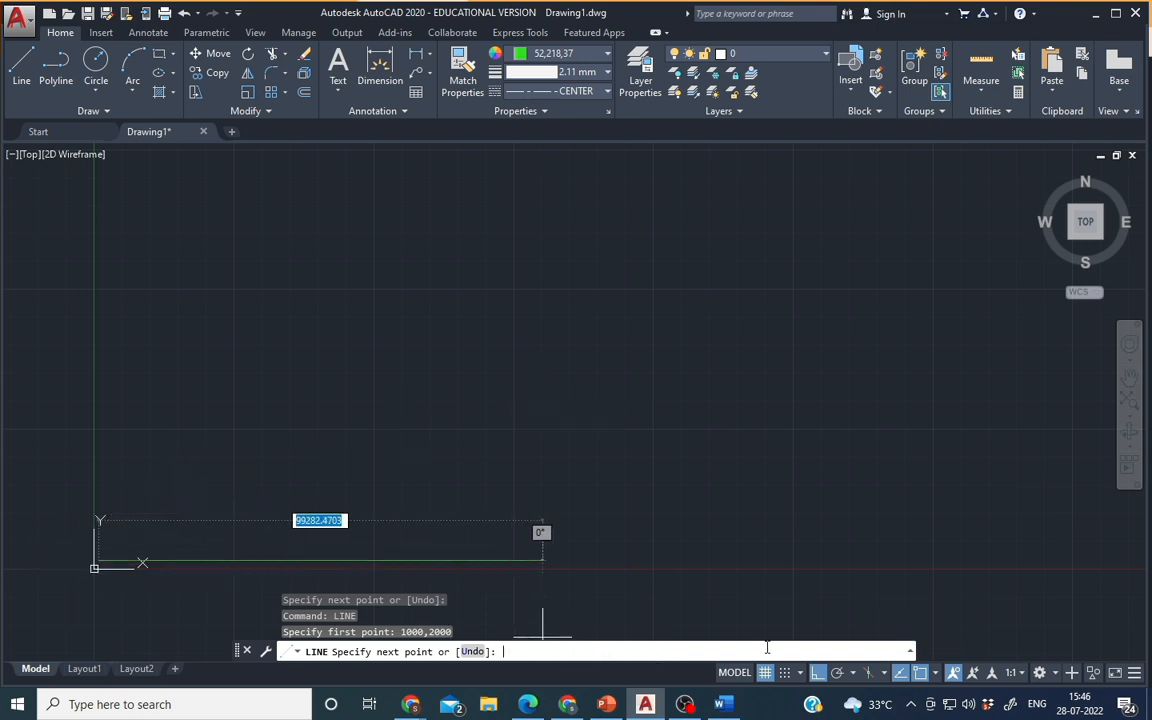
text(500)
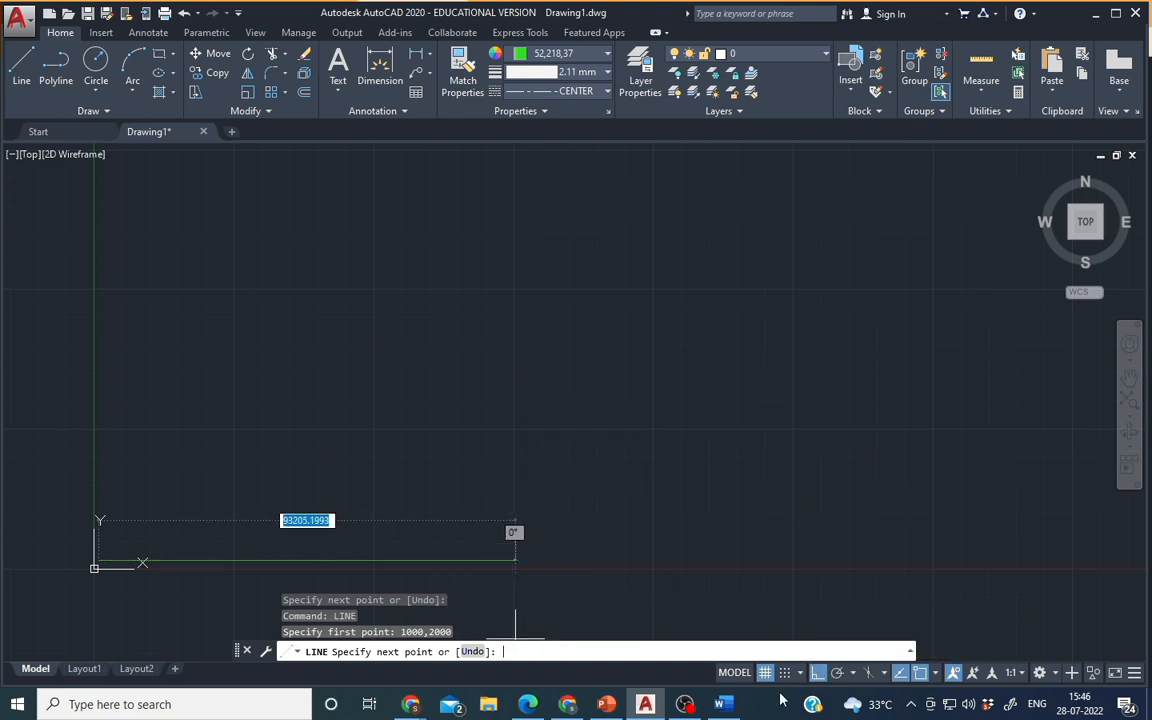
text(500)
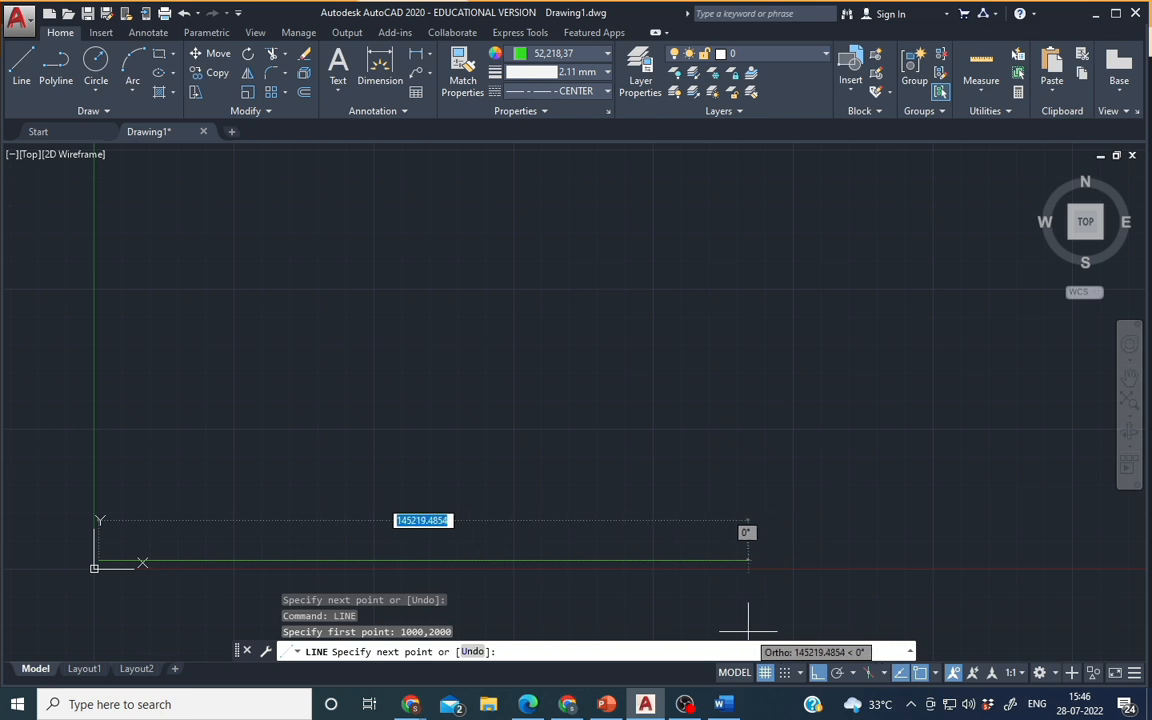
key(Escape)
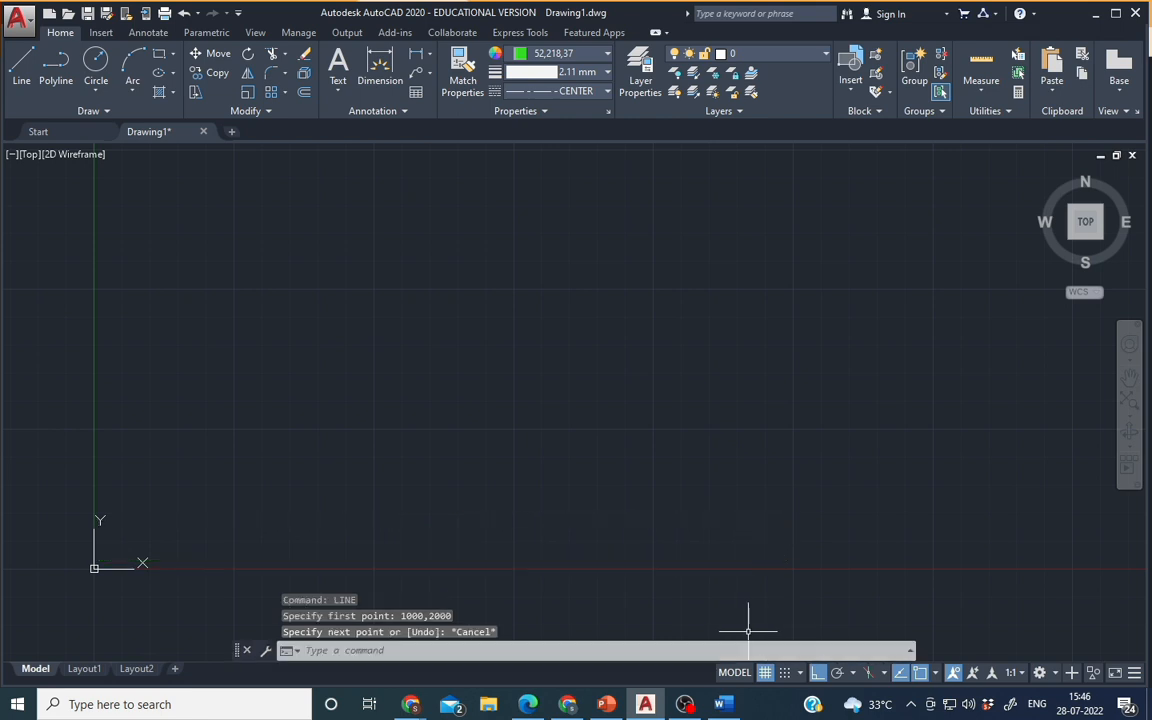
Step: Turn off Ortho mode and start a line at the absolute coordinates 1000,2000
key(F8)
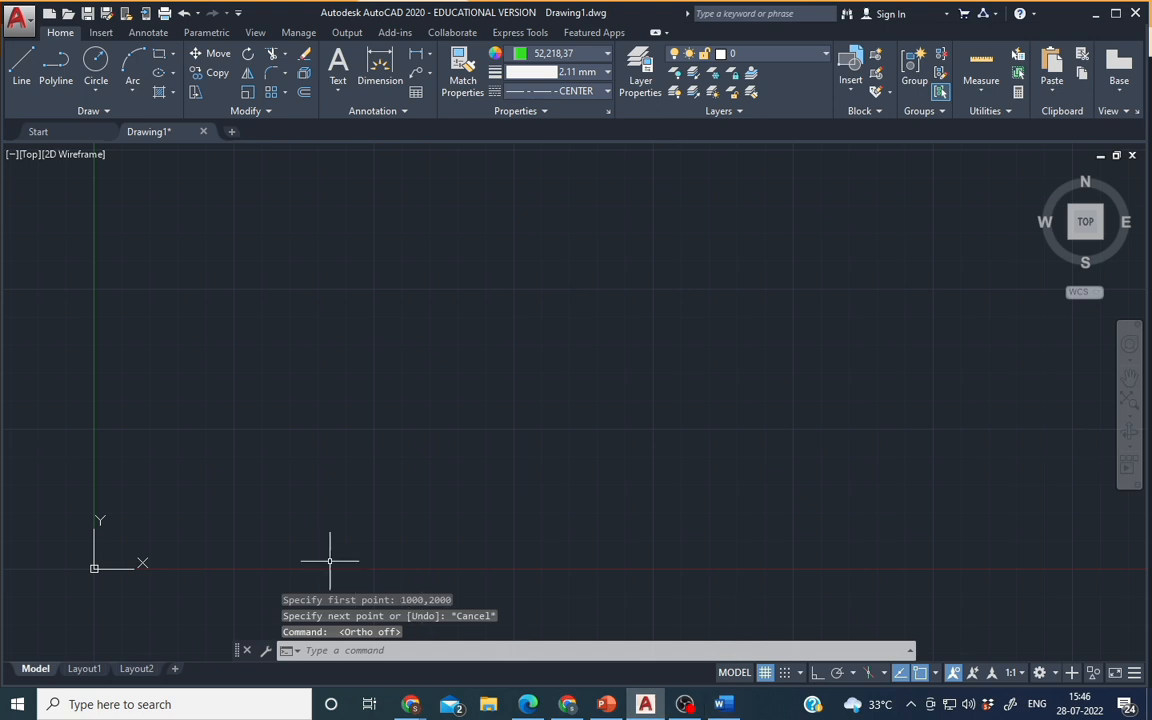
click(38, 62)
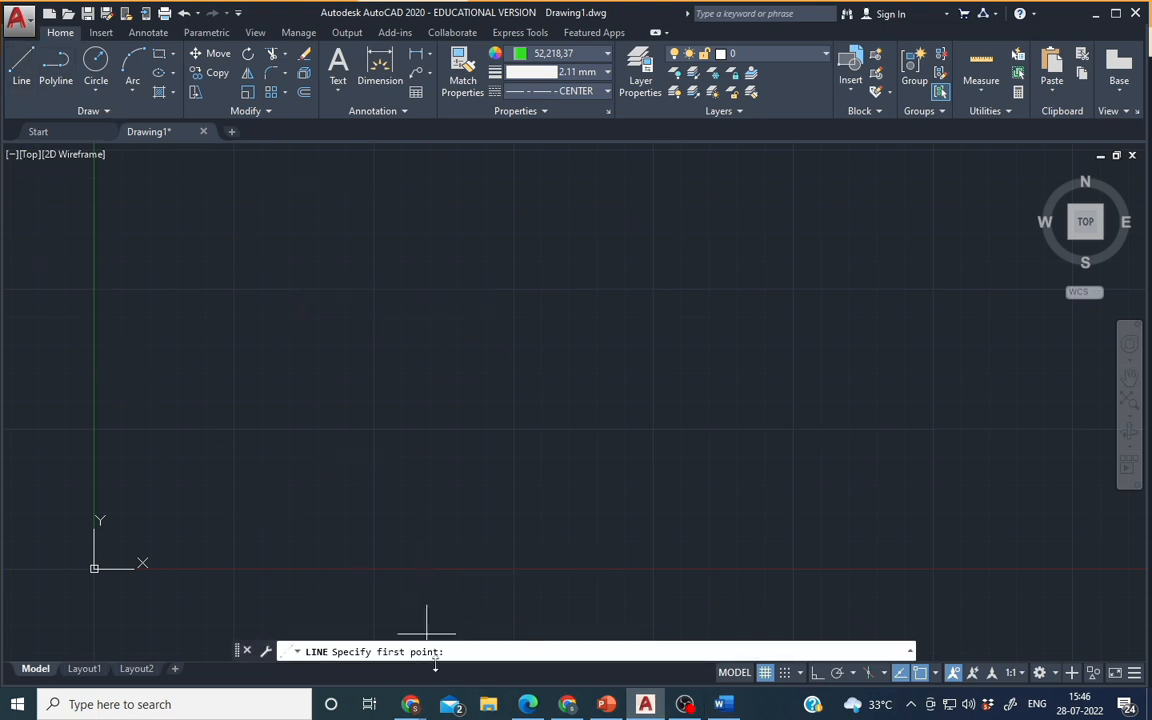
text(1000)
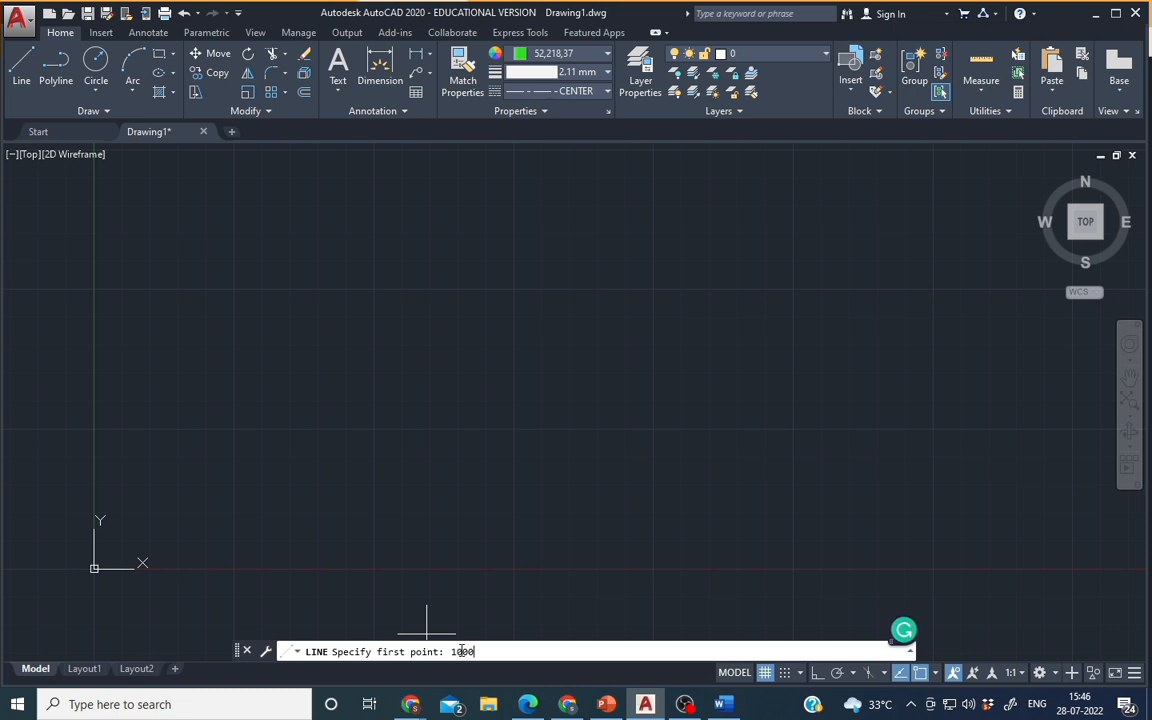
text(,2000)
key(Return)
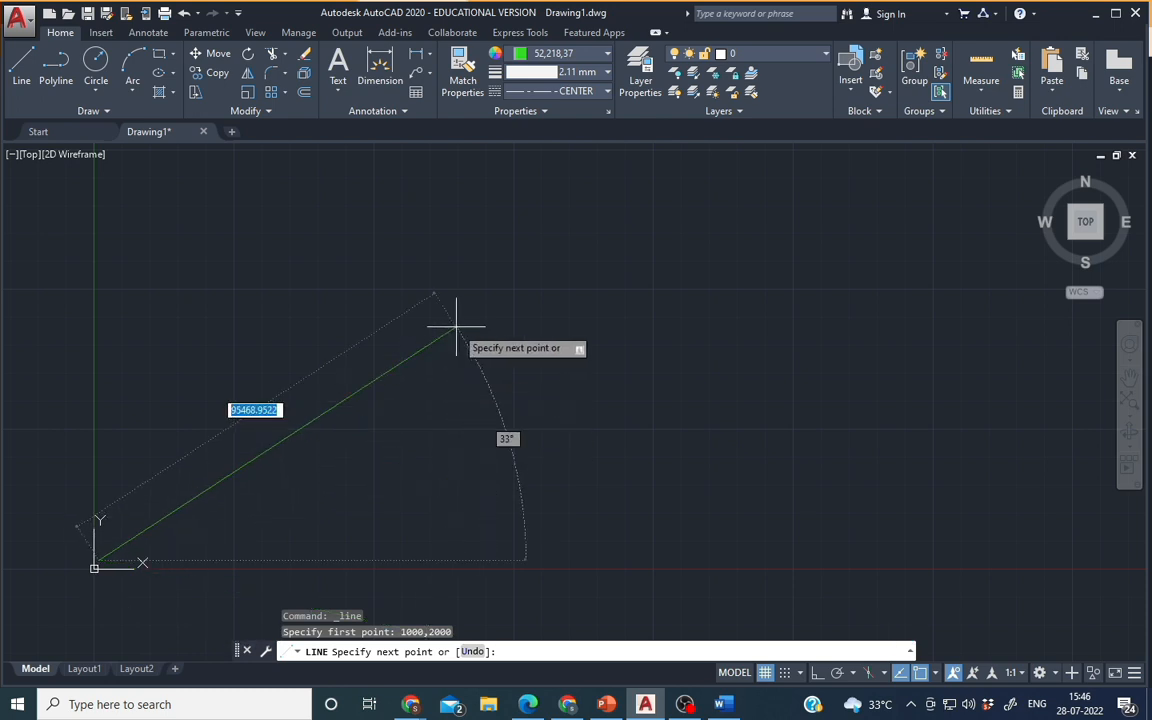
text(5)
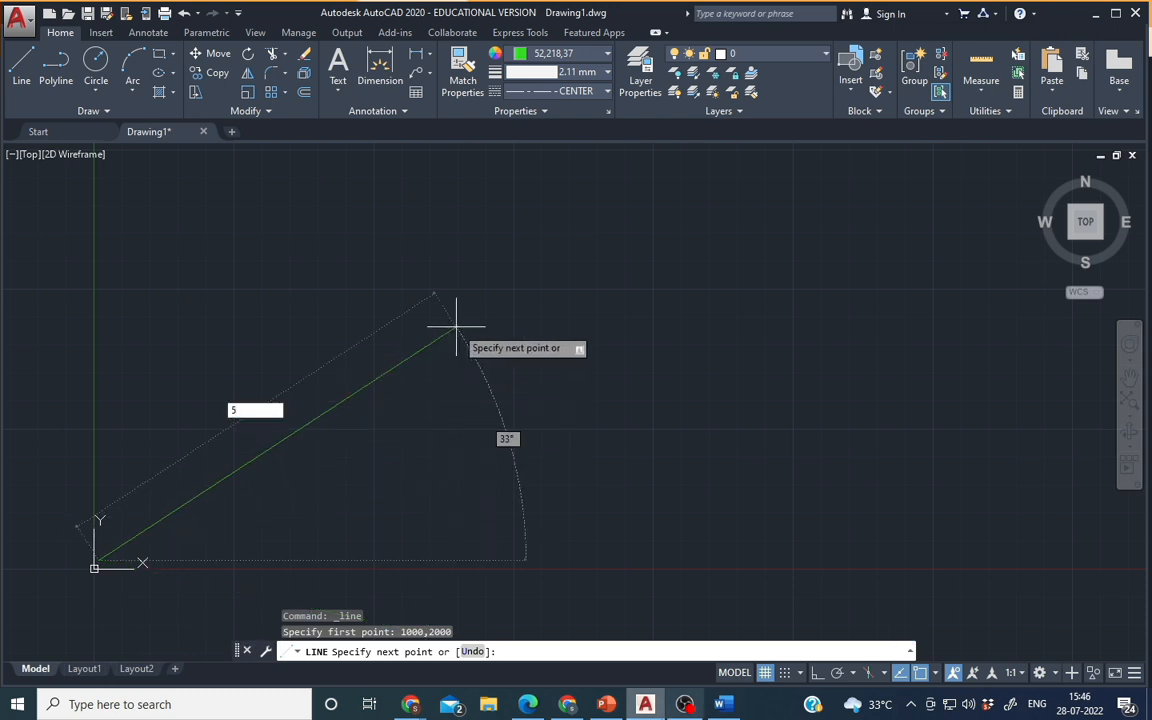
text(00)
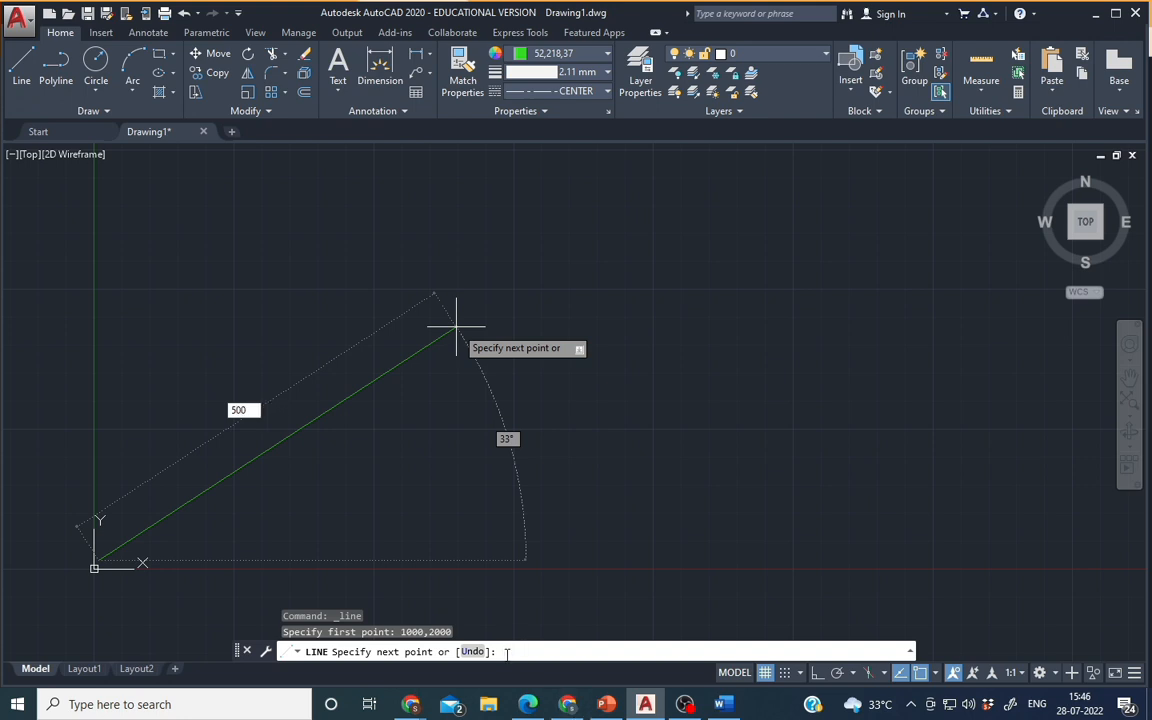
key(BackSpace)
key(BackSpace)
text(5)
text(2)
key(Escape)
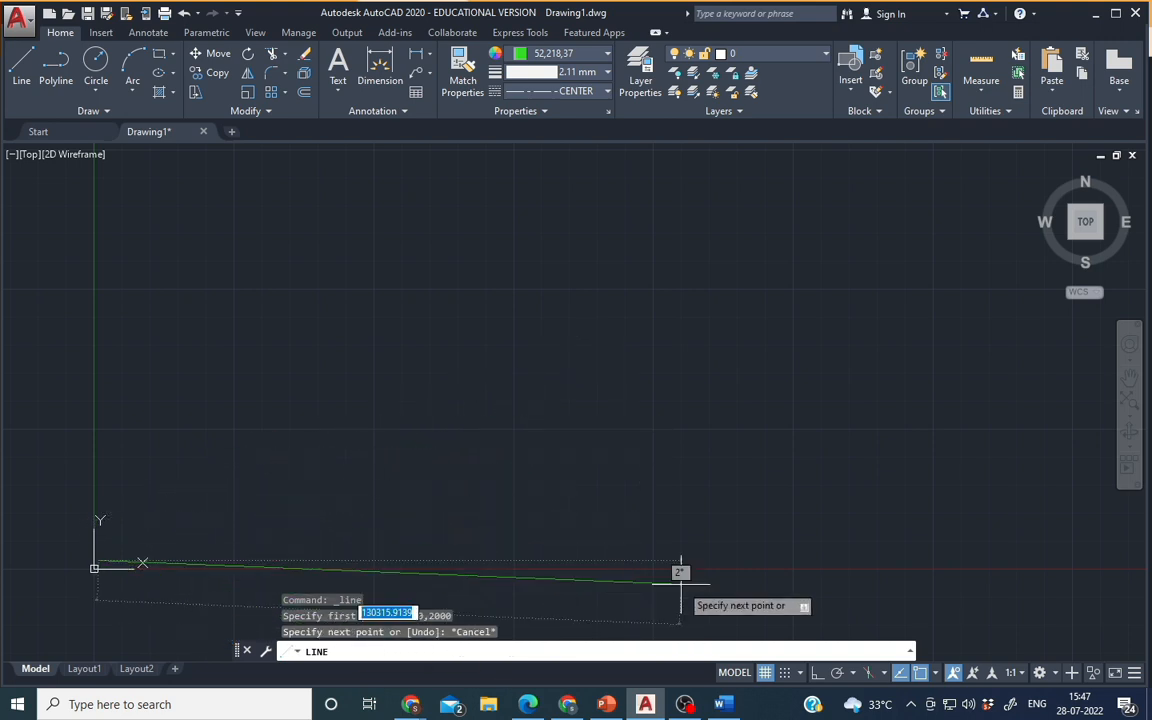
text(5000)
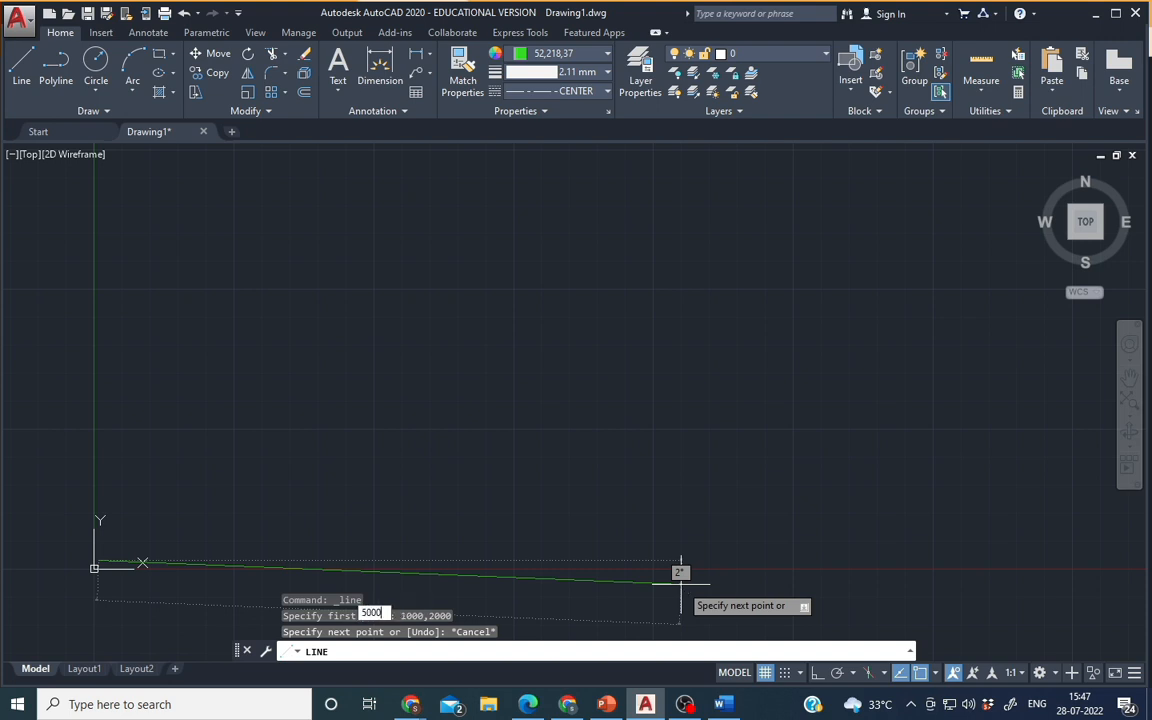
text(,)
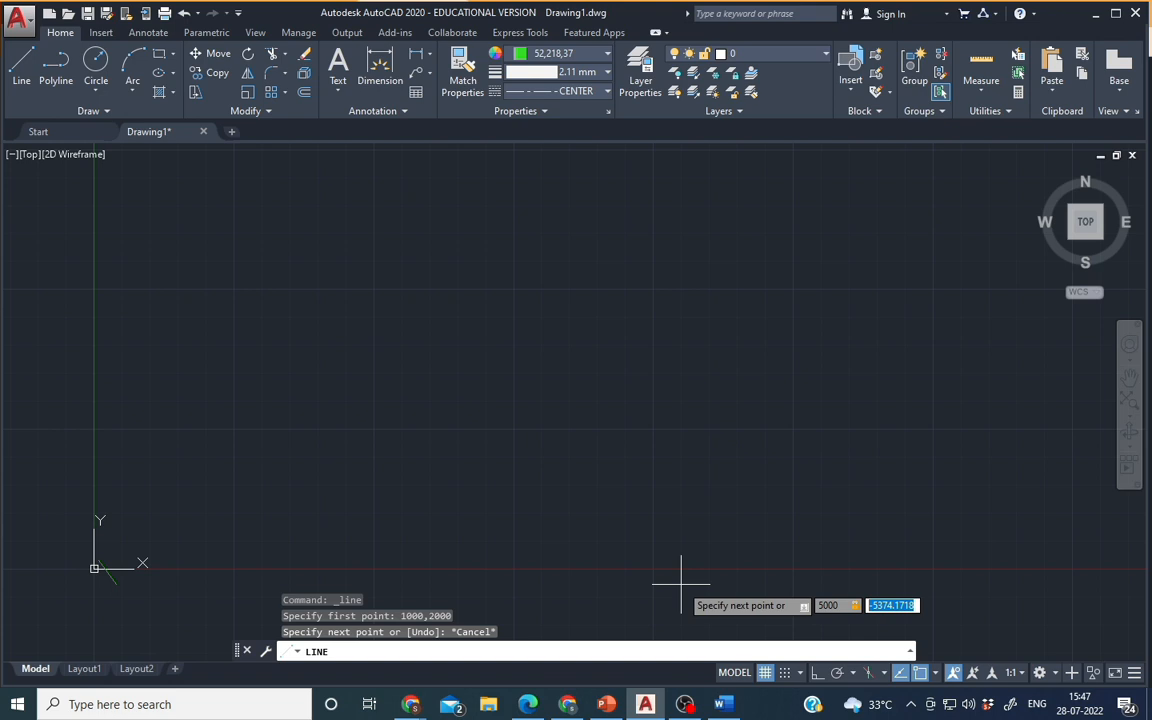
text(1)
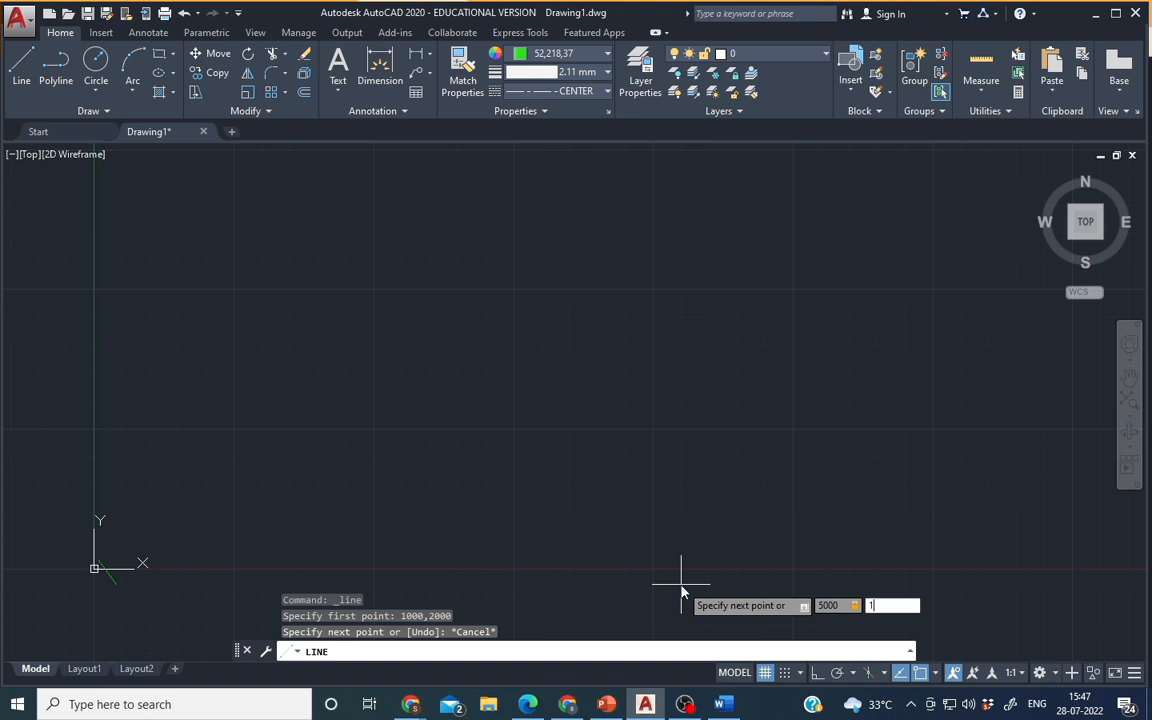
text(000)
key(Return)
right_click(266, 389)
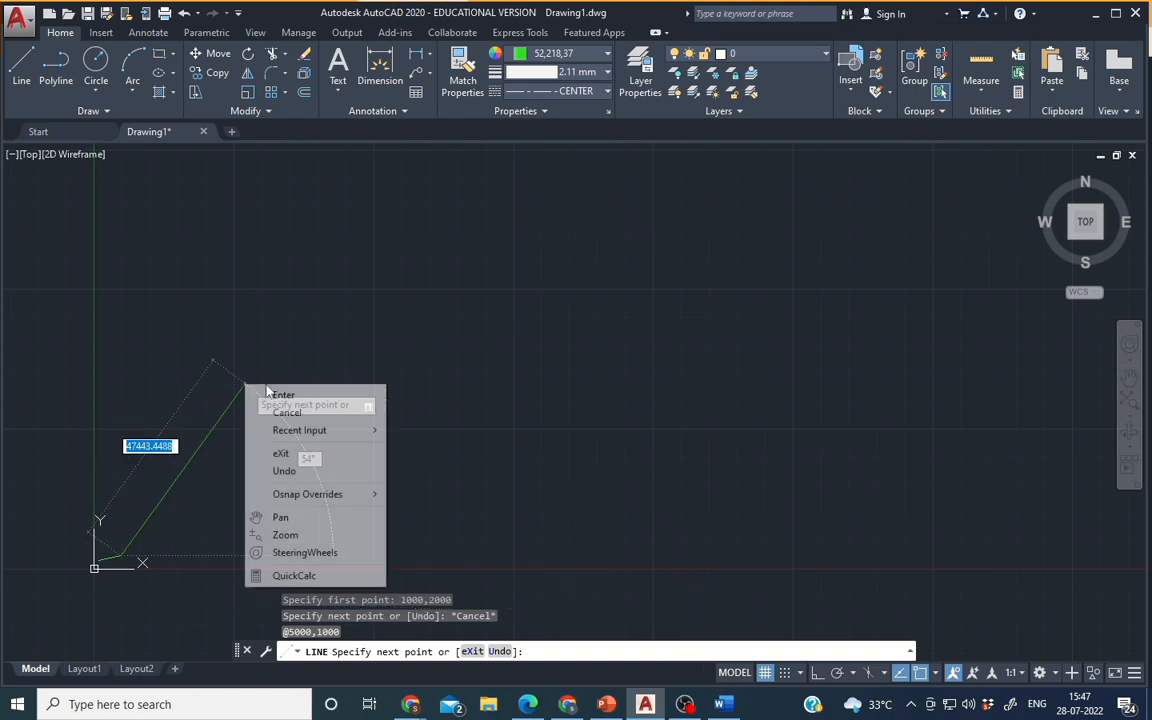
click(282, 395)
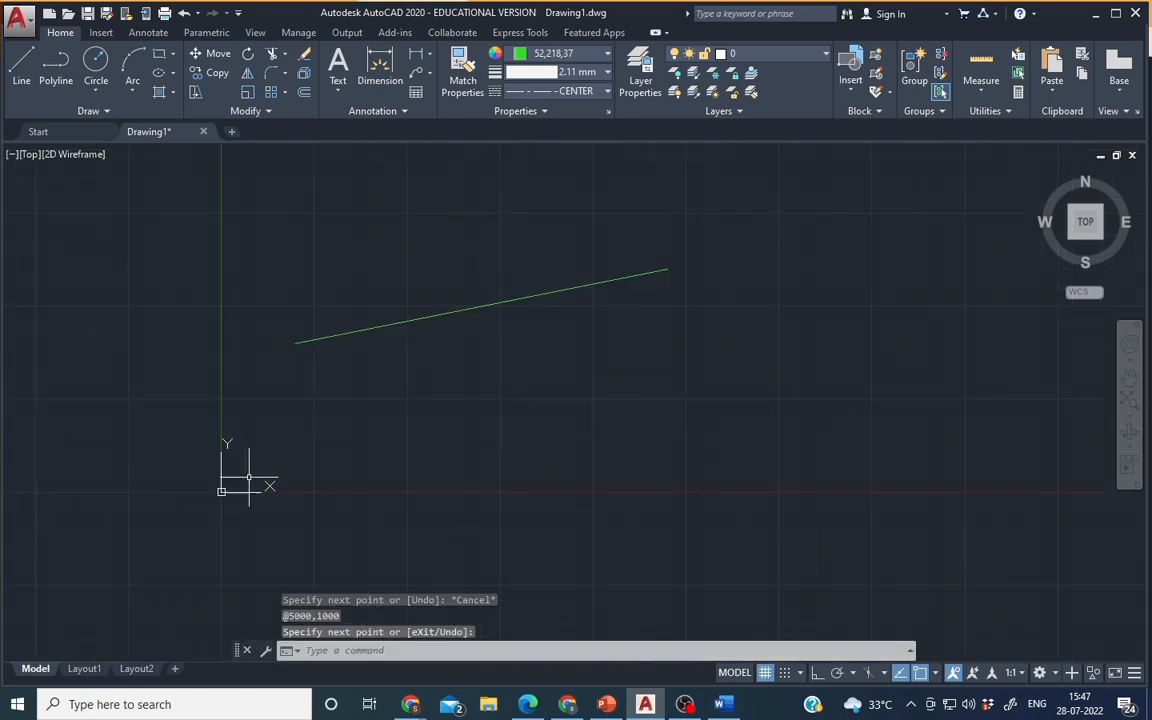
key(Return)
Step: Select the finished line and review the command history for the coordinates used to draw it
click(435, 314)
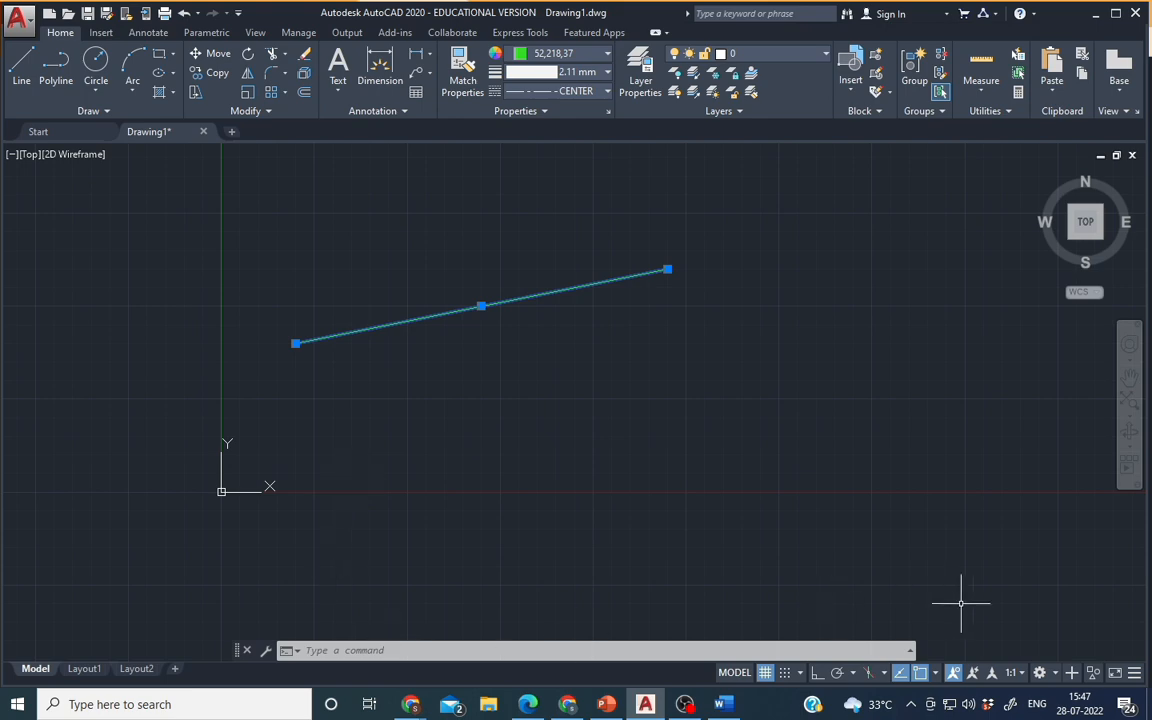
click(910, 652)
click(912, 652)
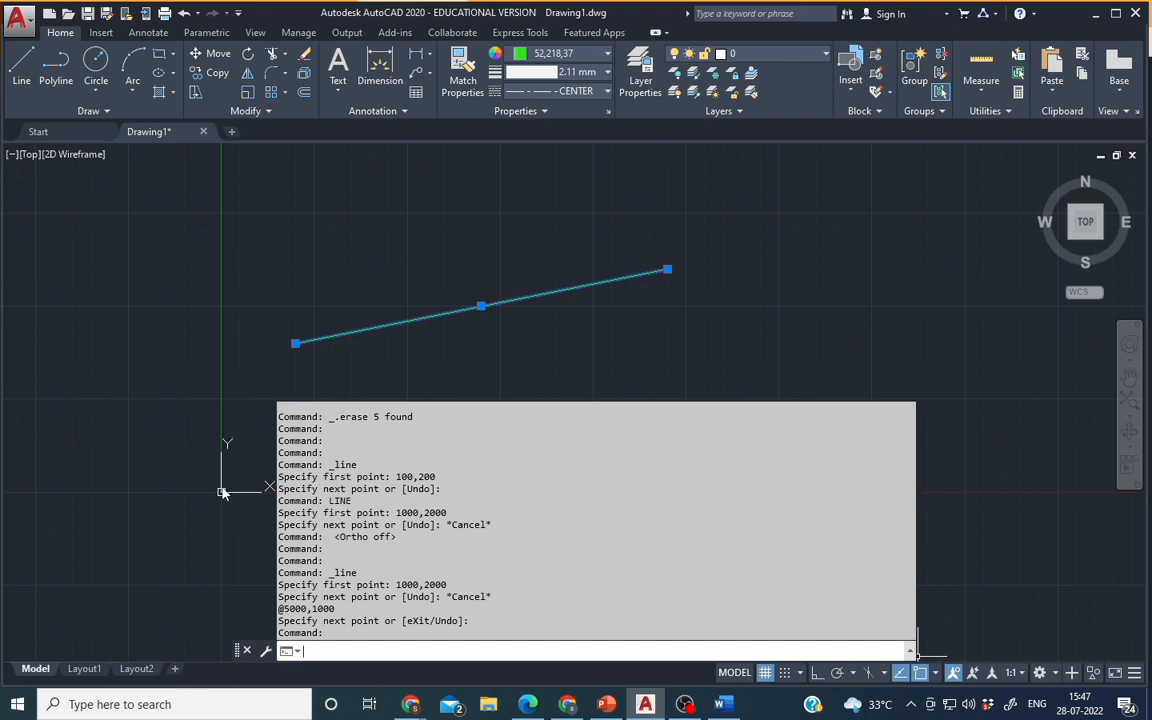
click(231, 539)
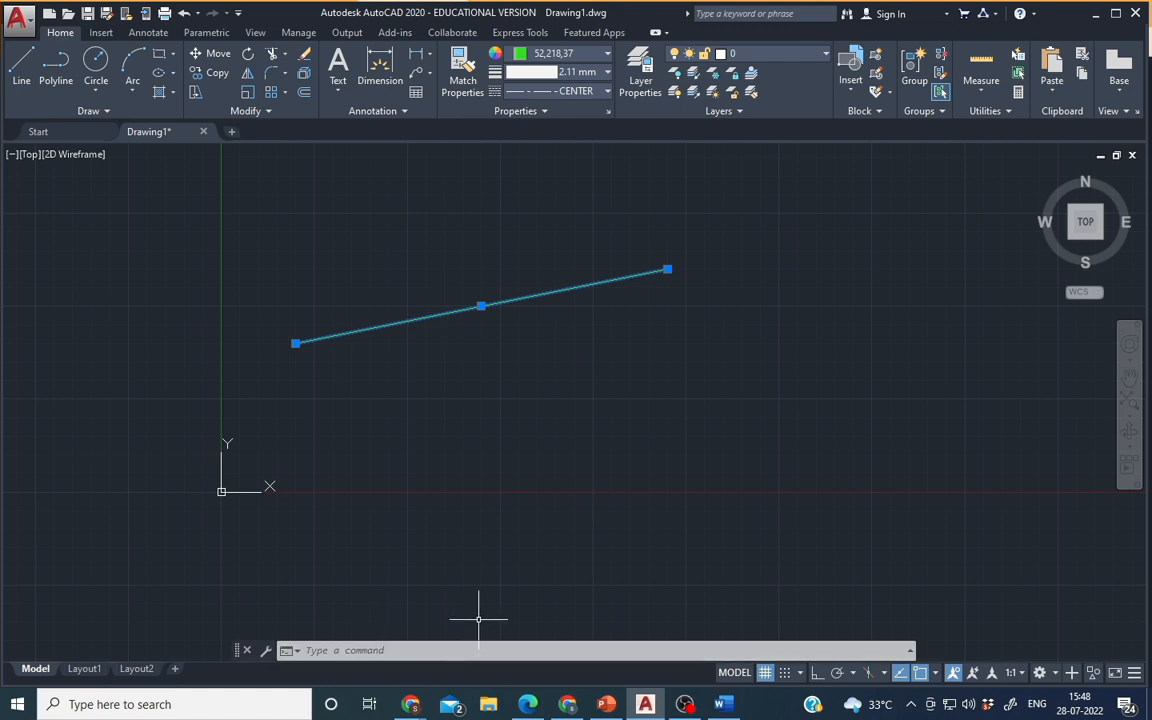
Step: Draw a single freehand, nearly horizontal line above the existing sloped line and end the Line command
key(Escape)
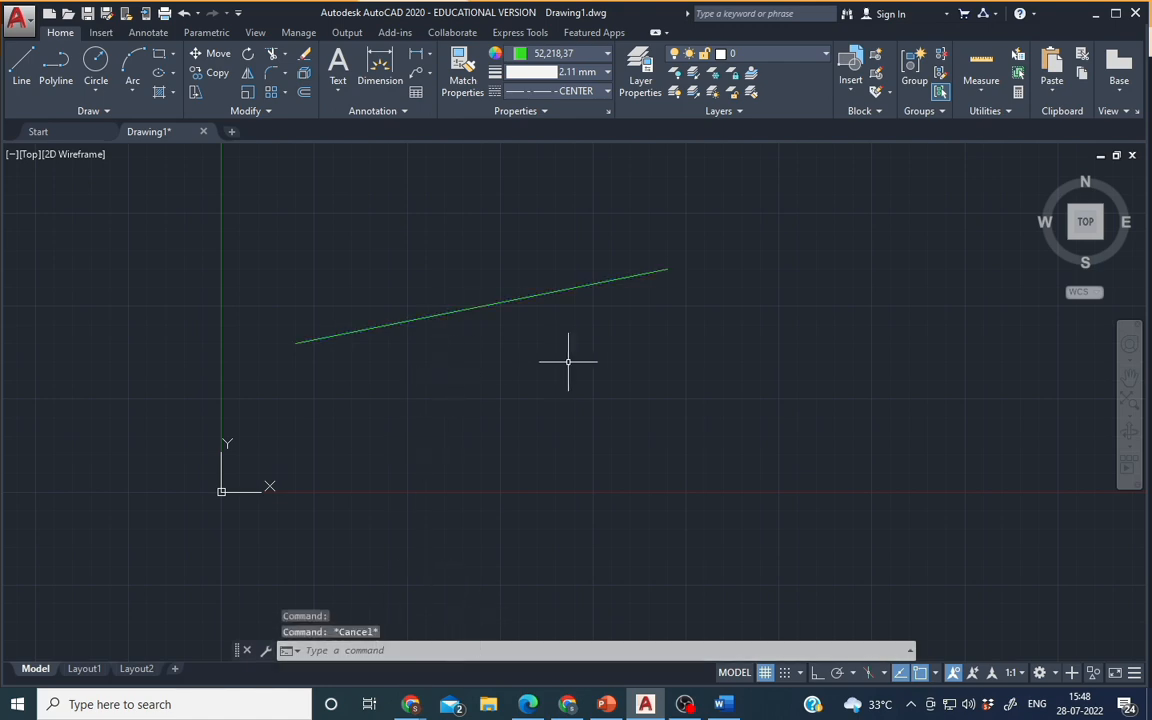
middle_drag(568, 363, 497, 483)
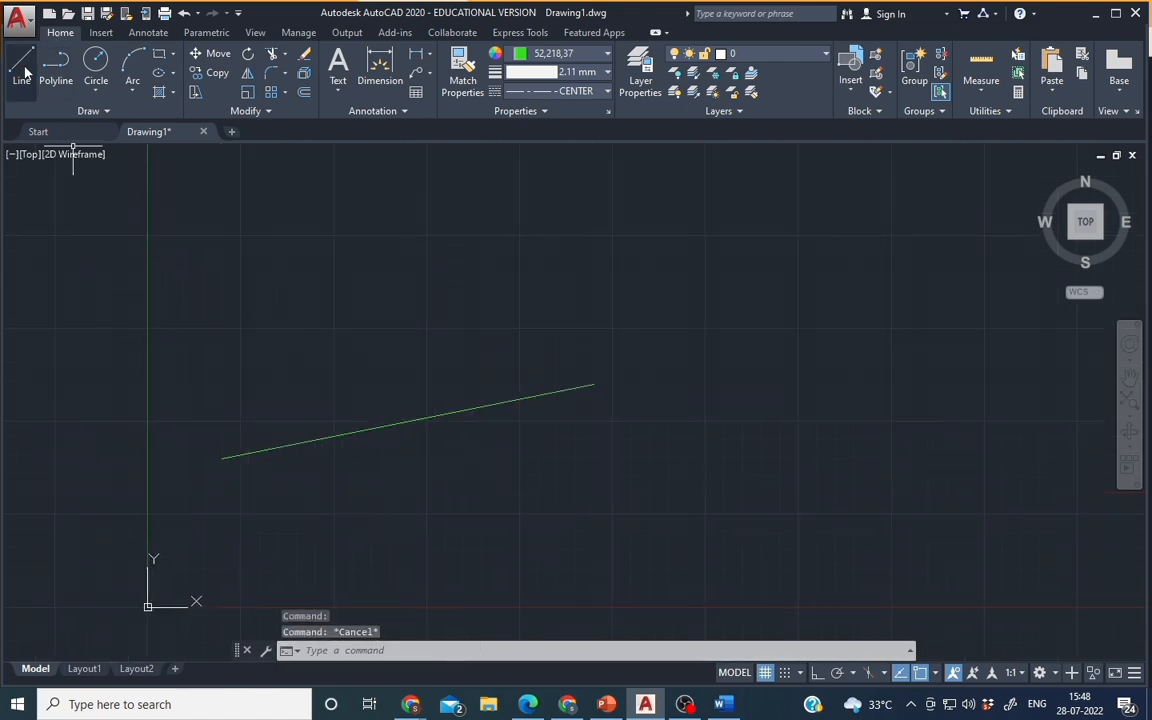
click(21, 66)
click(471, 312)
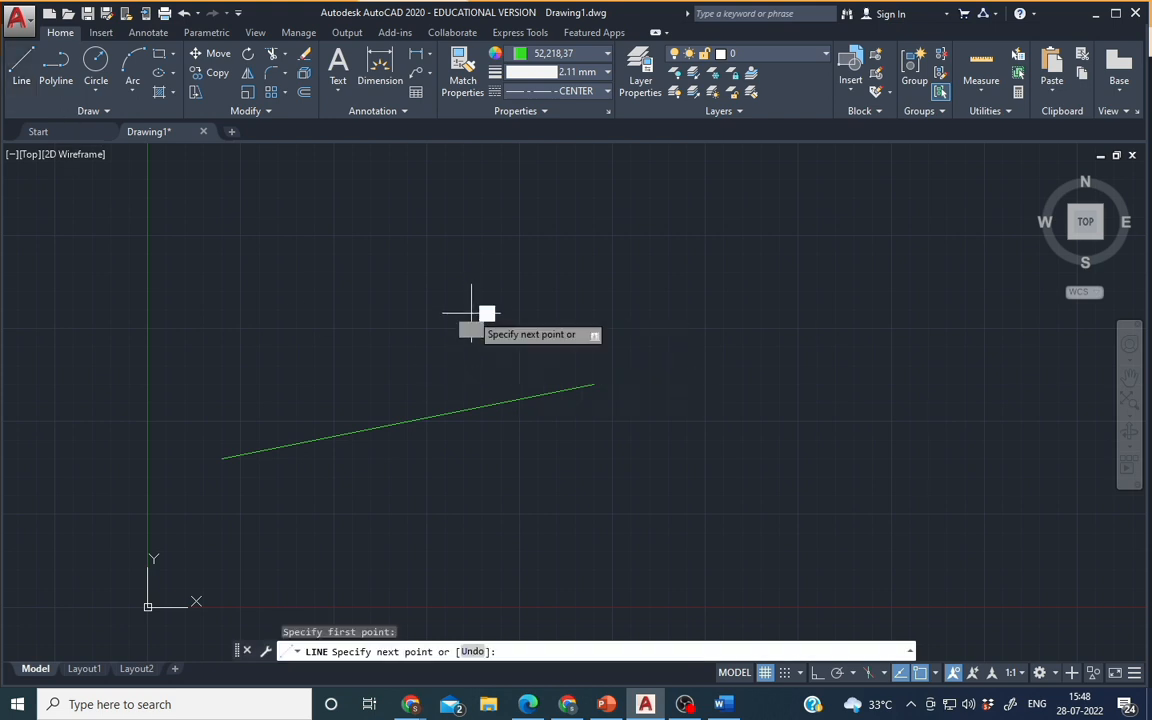
click(816, 308)
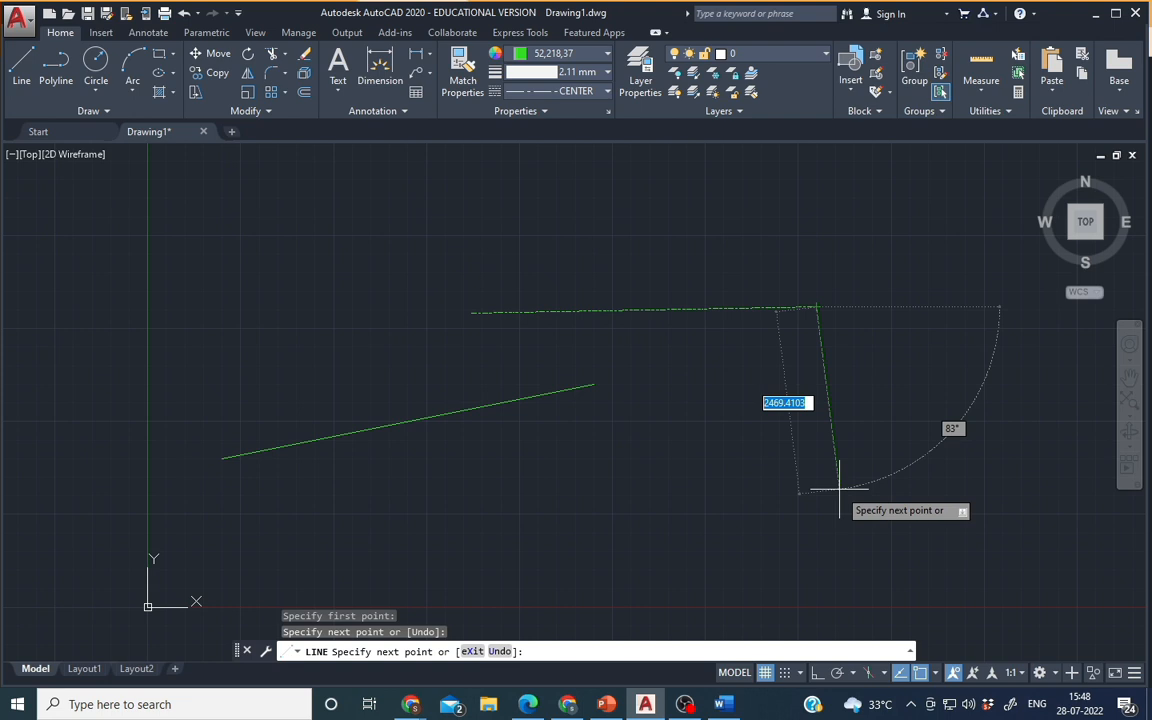
key(Escape)
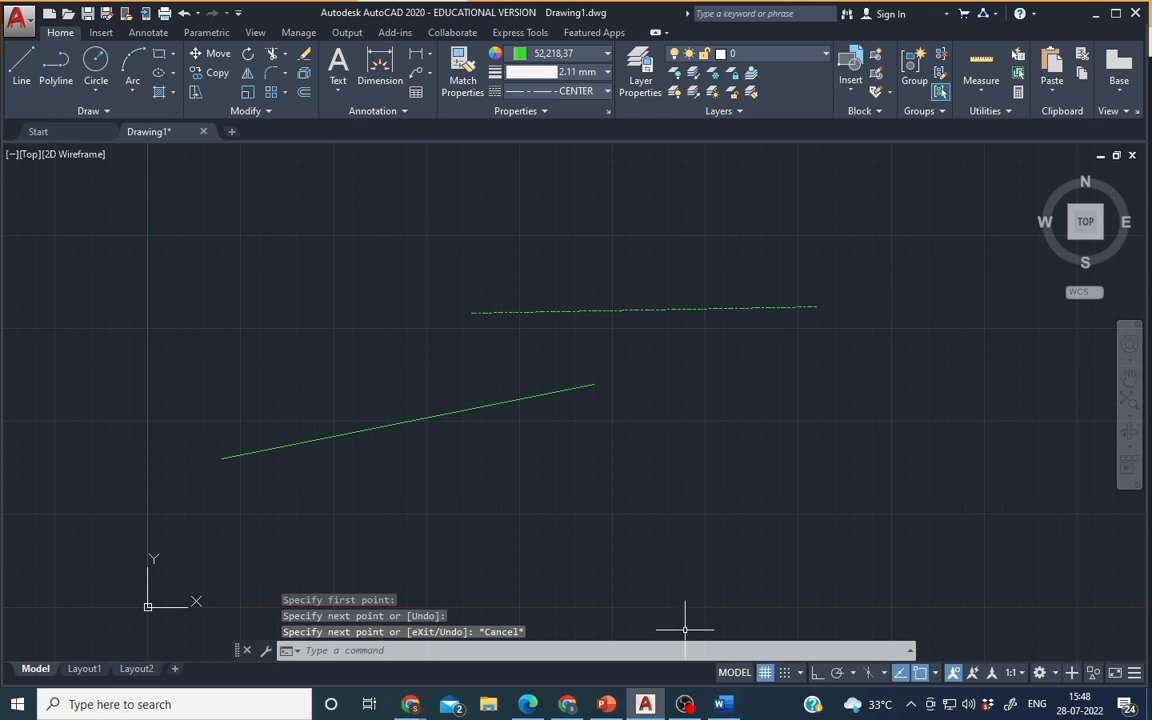
Step: Turn on Ortho mode and draw a horizontal line with a vertical segment going down from its right end
click(817, 673)
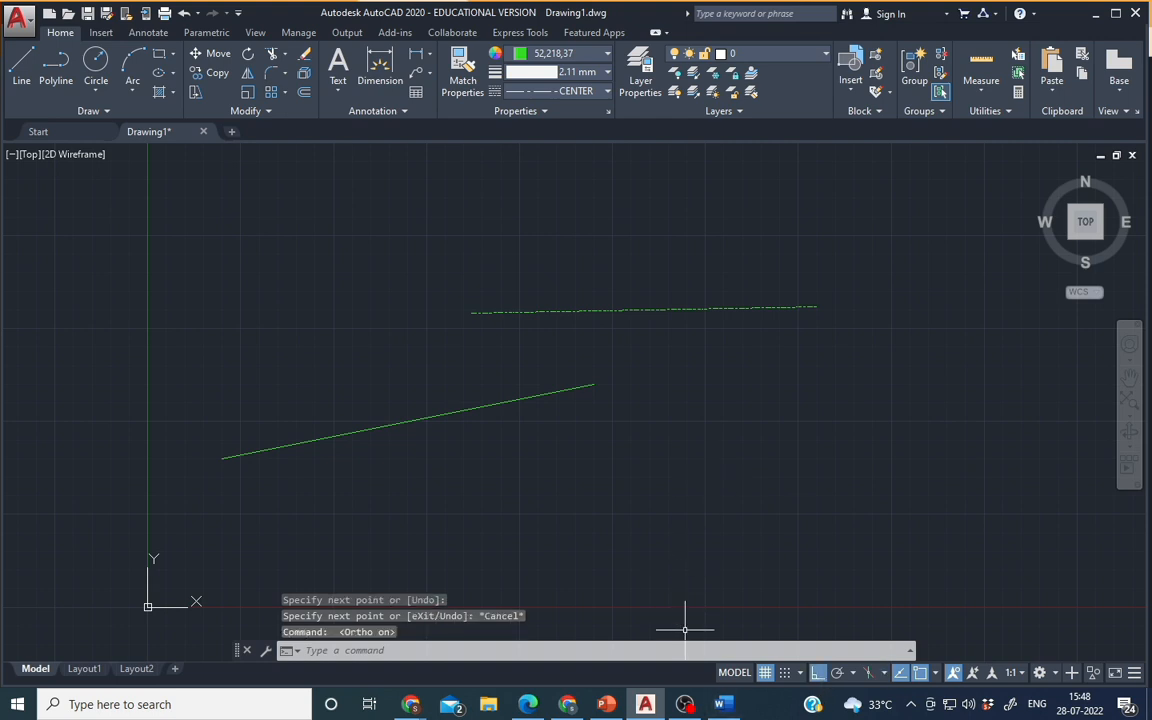
click(22, 68)
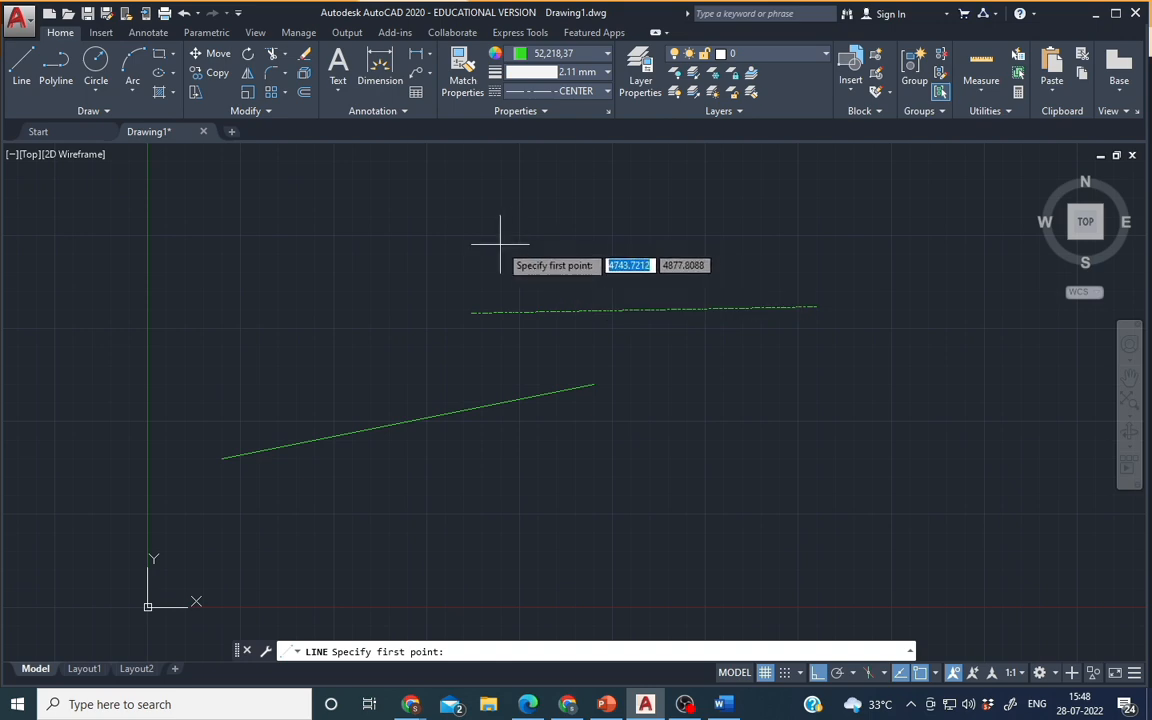
click(502, 243)
click(762, 243)
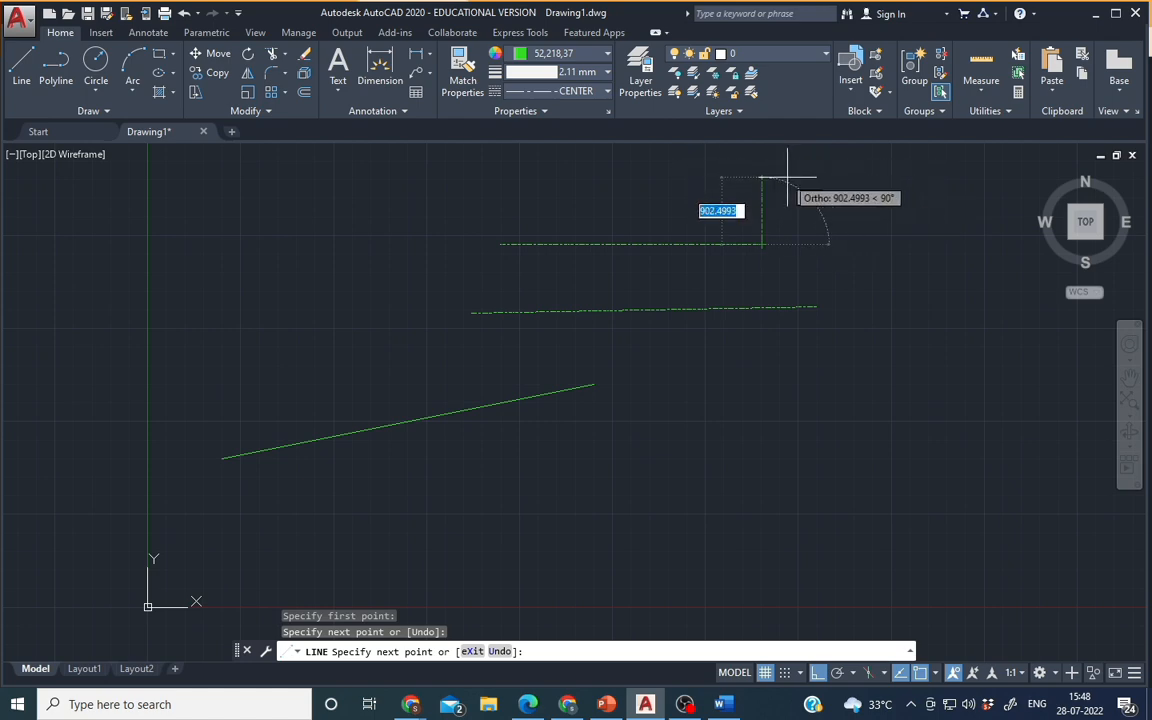
click(762, 474)
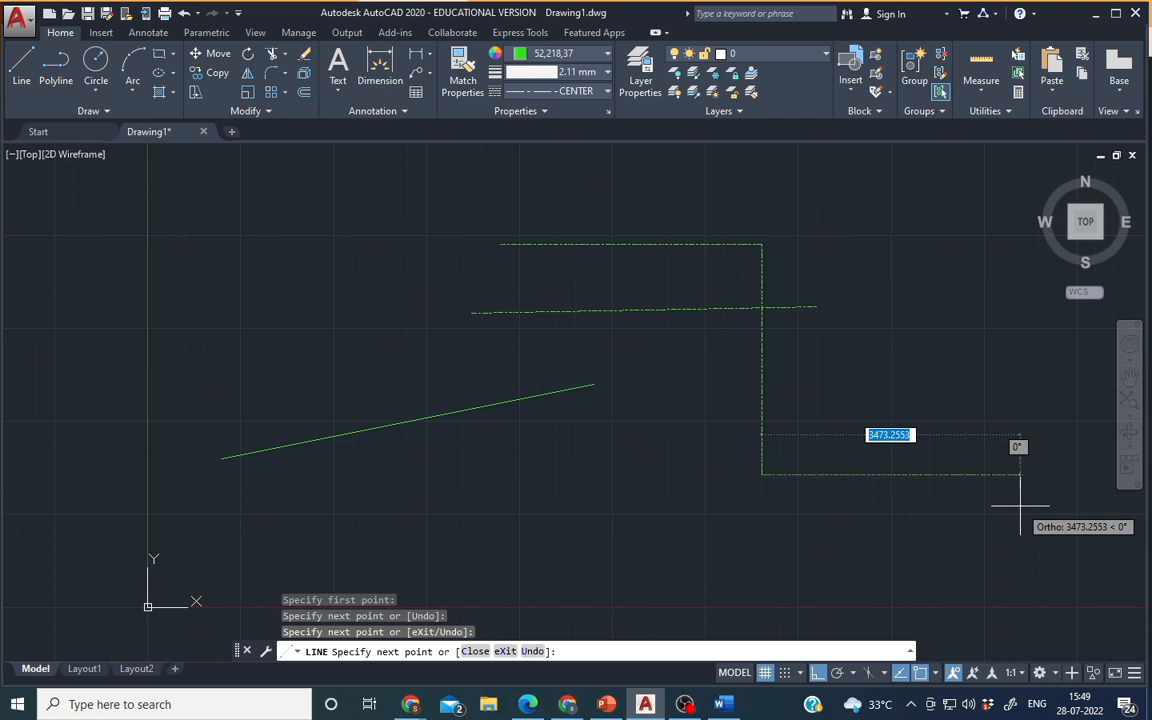
right_click(1020, 505)
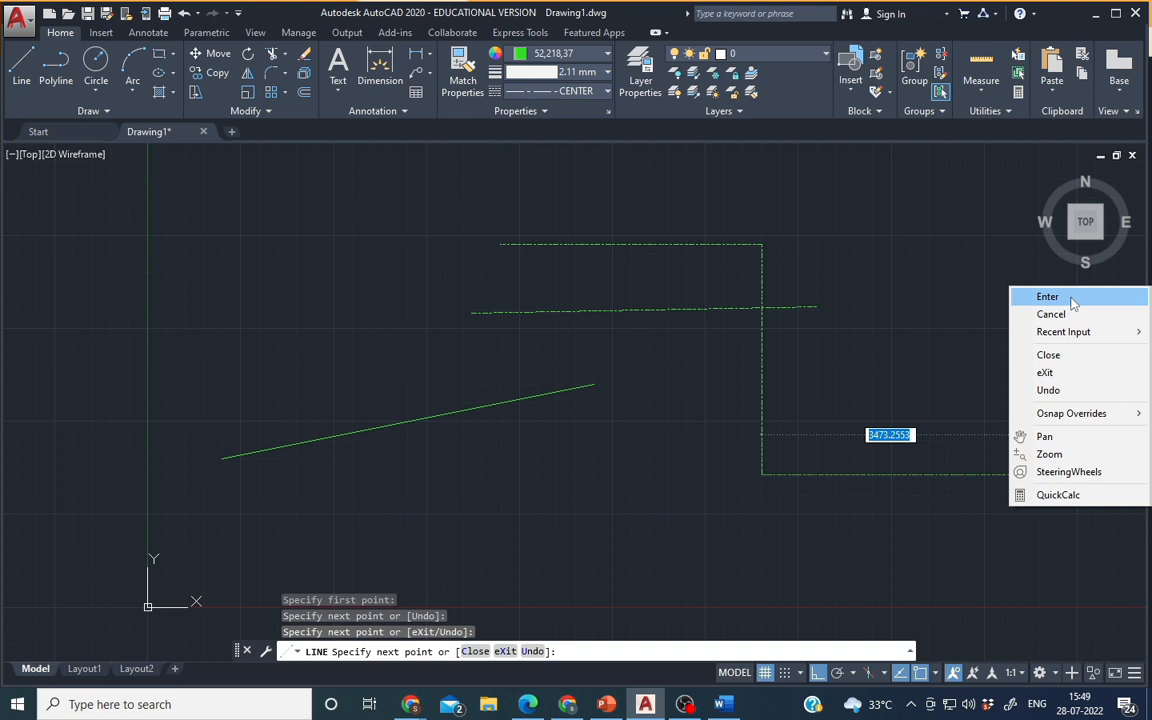
click(1072, 299)
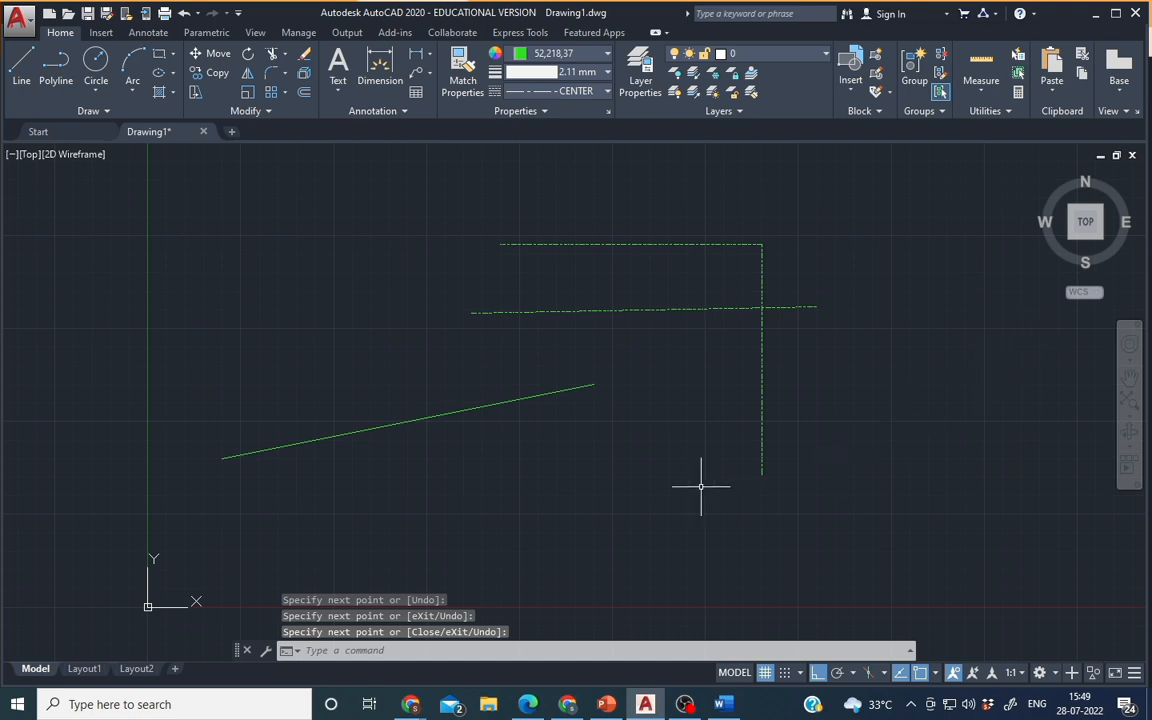
Step: Draw three connected Ortho segments in the empty area right of the existing lines and complete the four-sided outline with the Close option
click(21, 62)
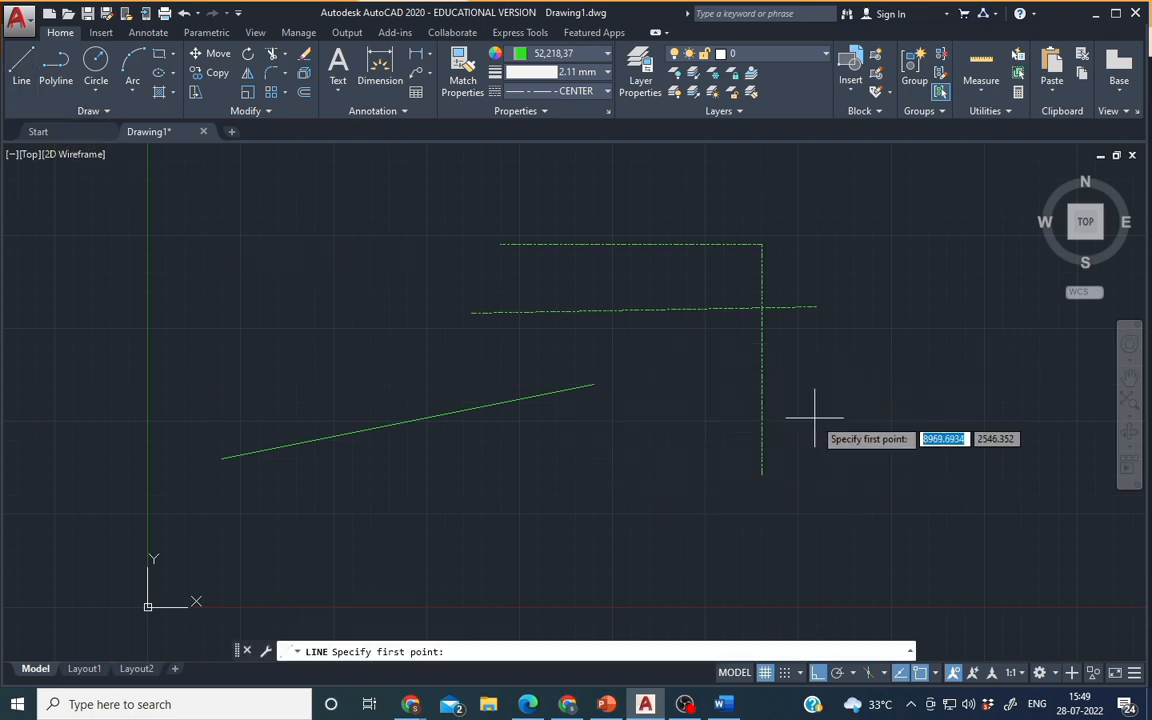
scroll(856, 442, down, 4)
middle_drag(854, 442, 411, 481)
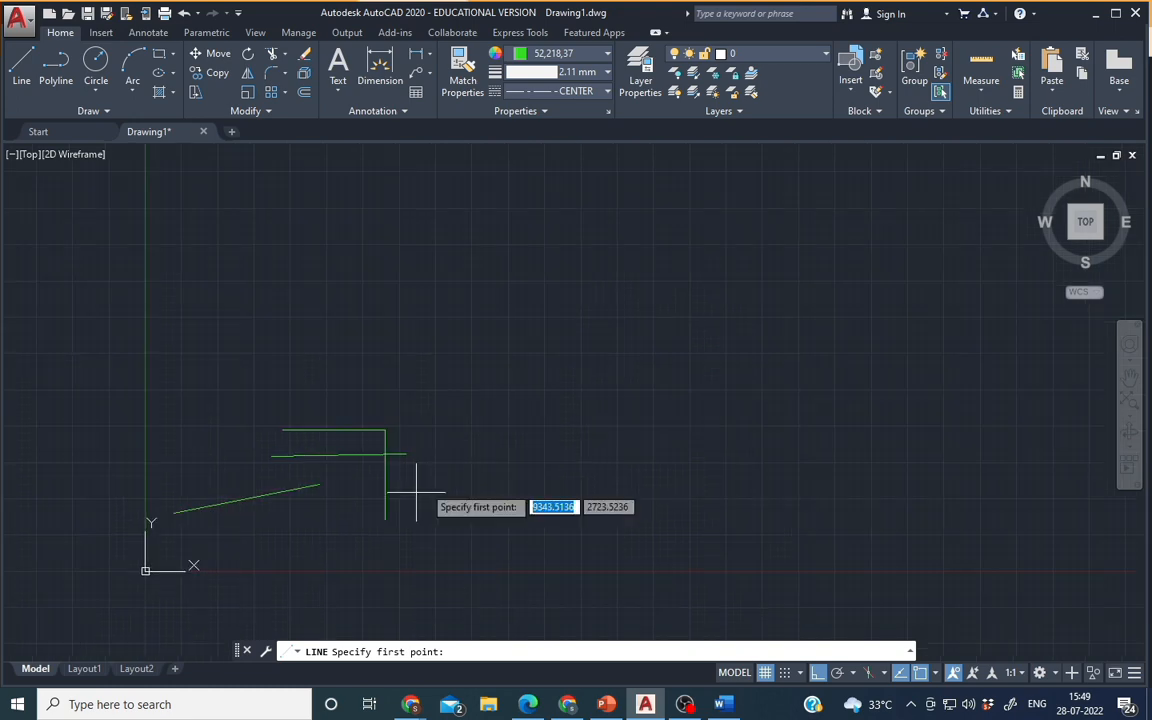
click(528, 288)
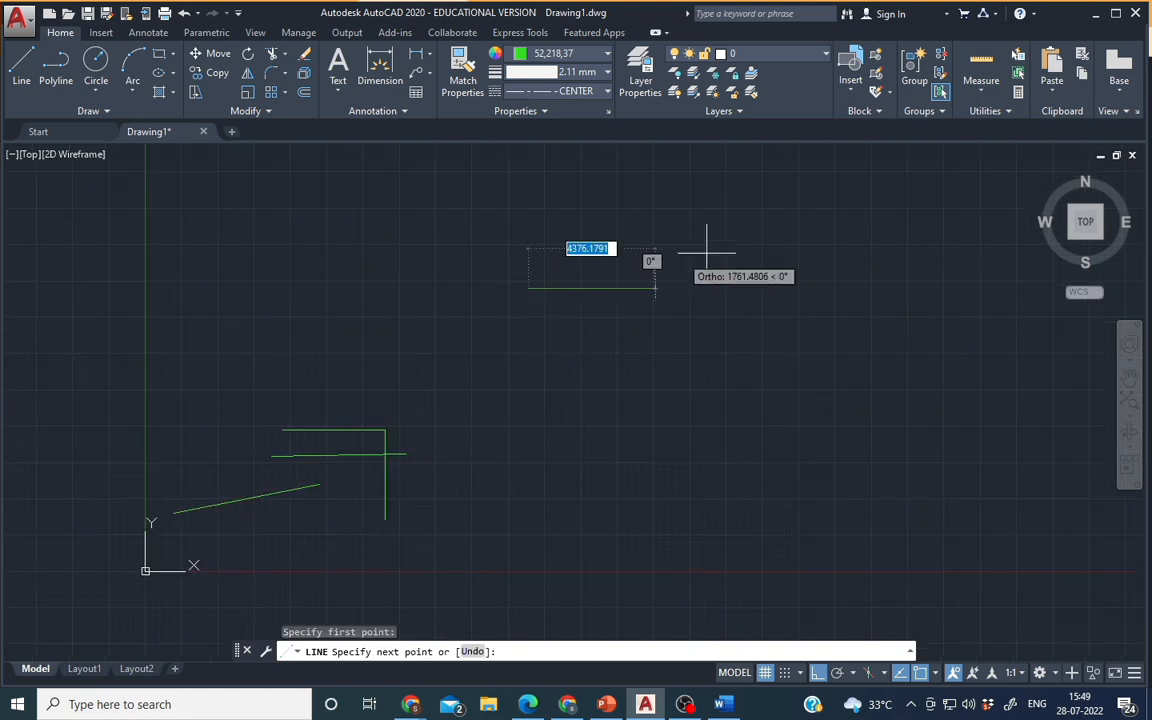
click(818, 292)
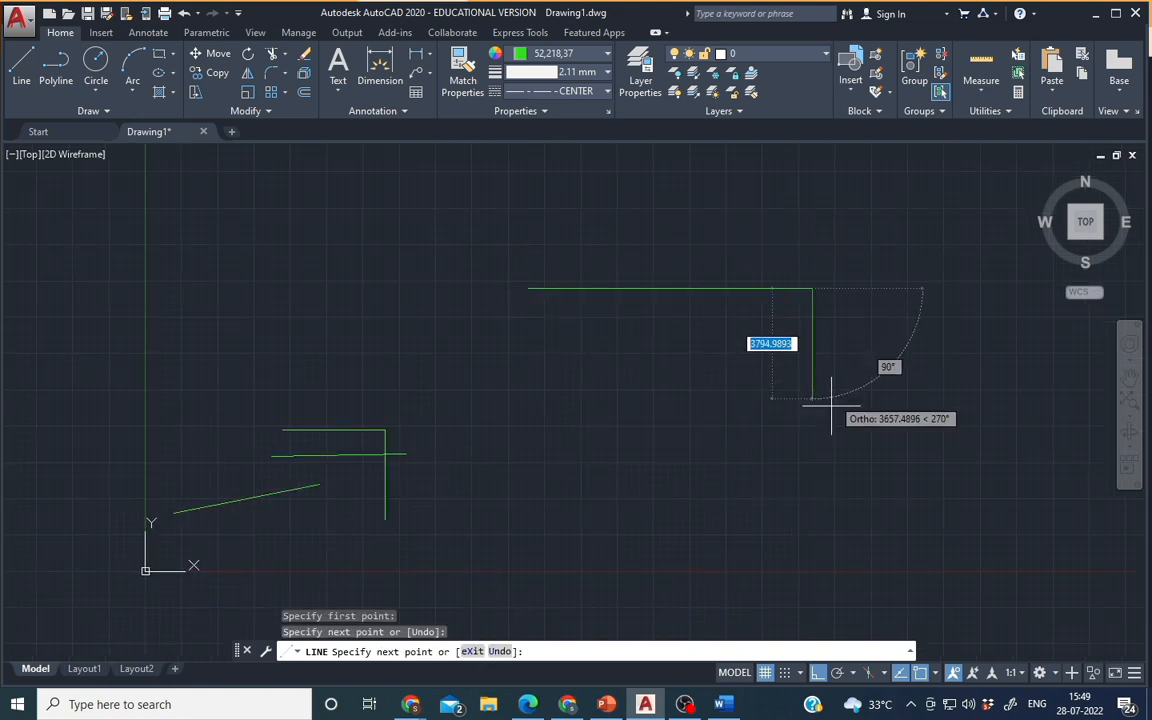
click(835, 502)
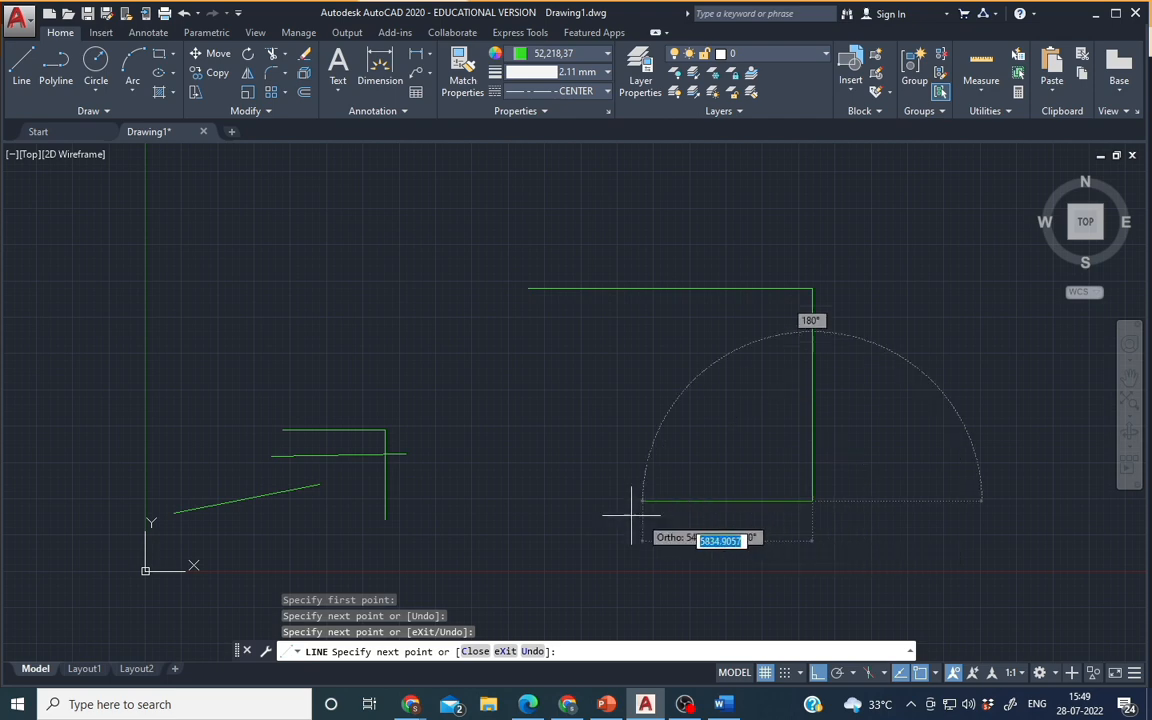
click(521, 501)
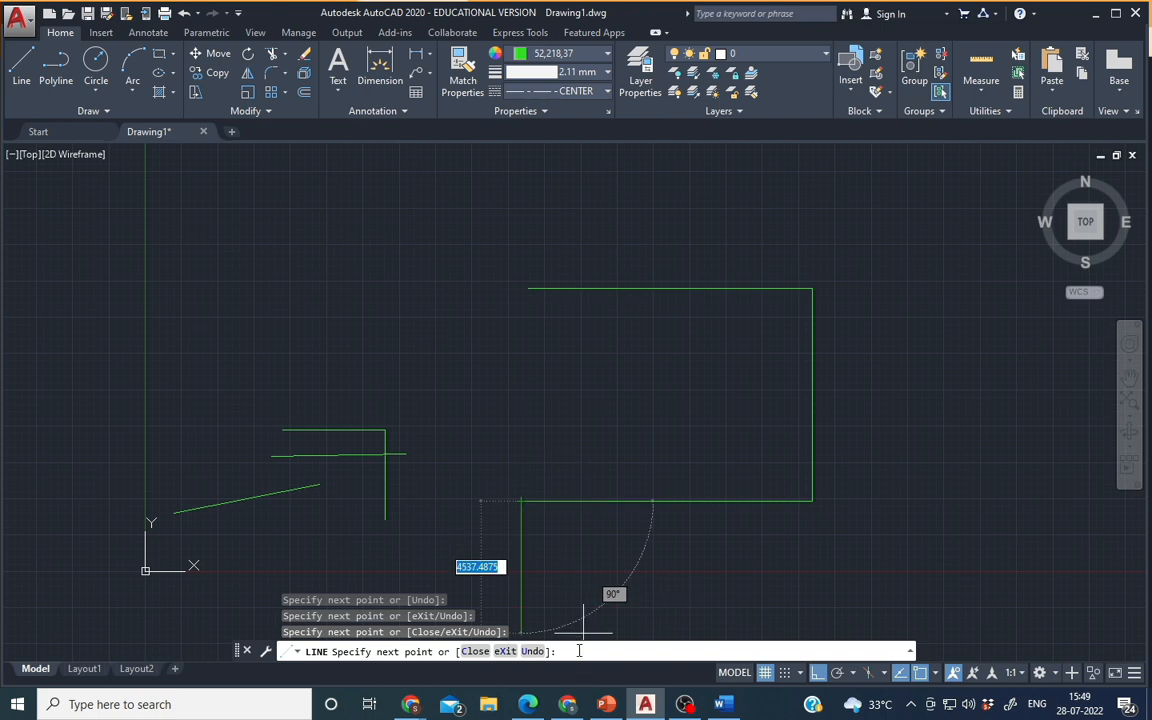
text(c)
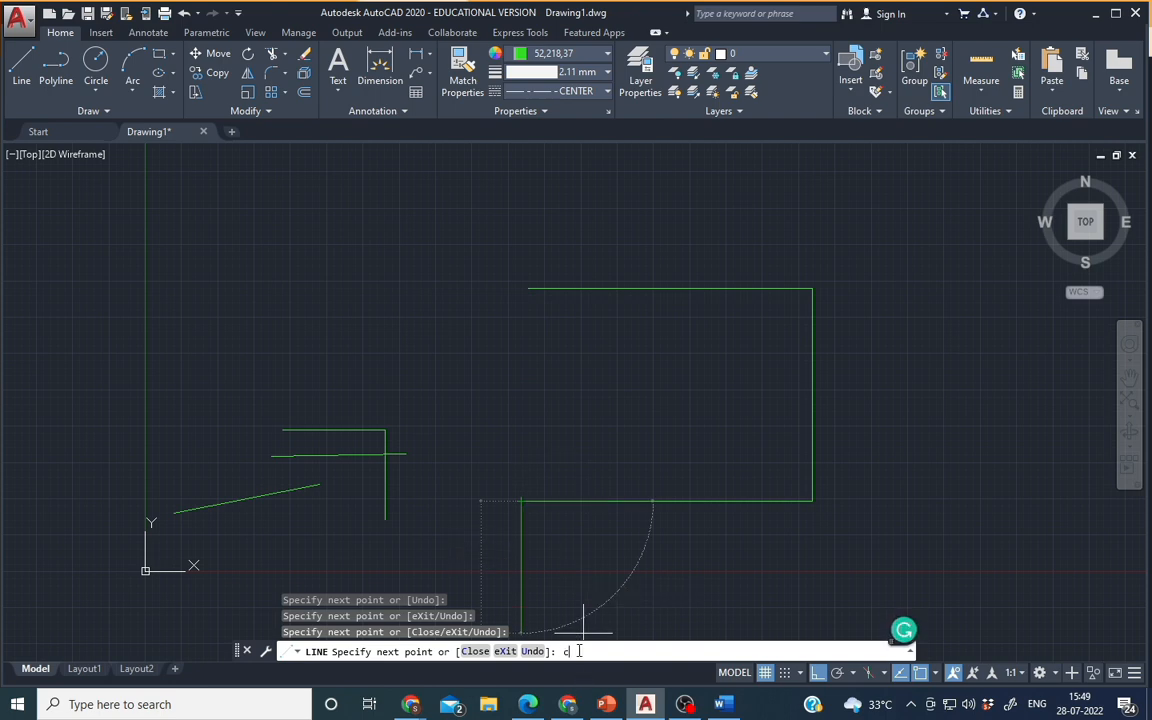
key(Return)
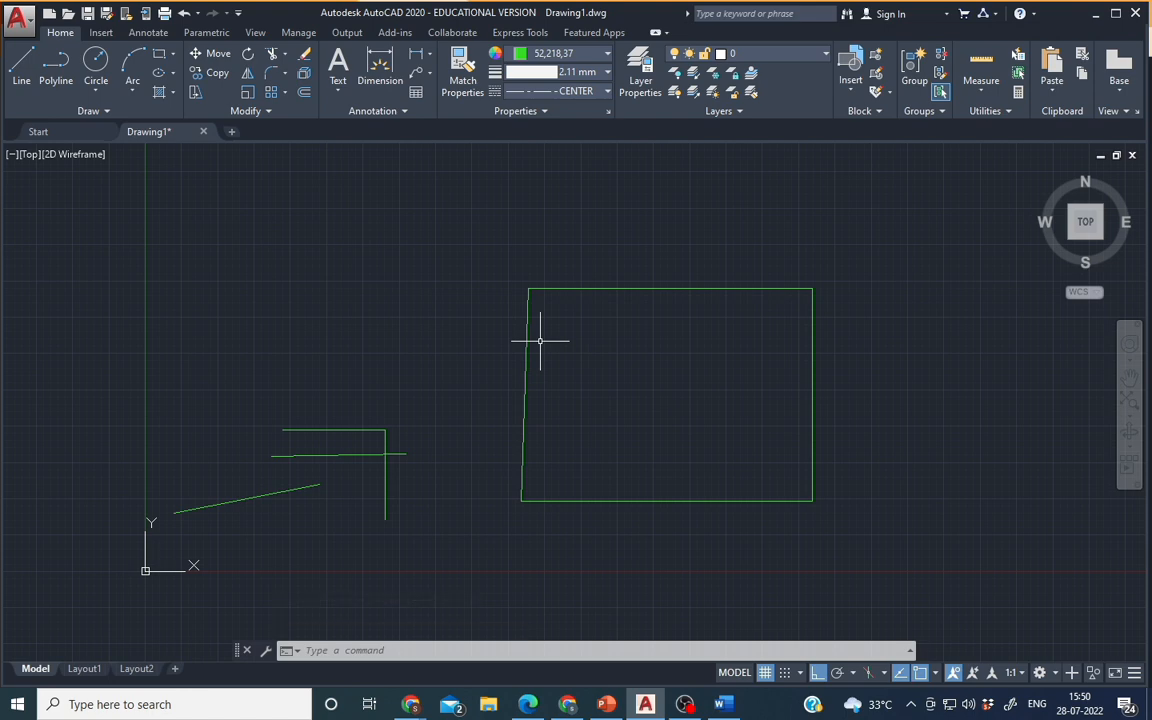
Step: Draw a horizontal and a downward vertical line segment above the first lines and complete the triangle with the Close option
click(30, 68)
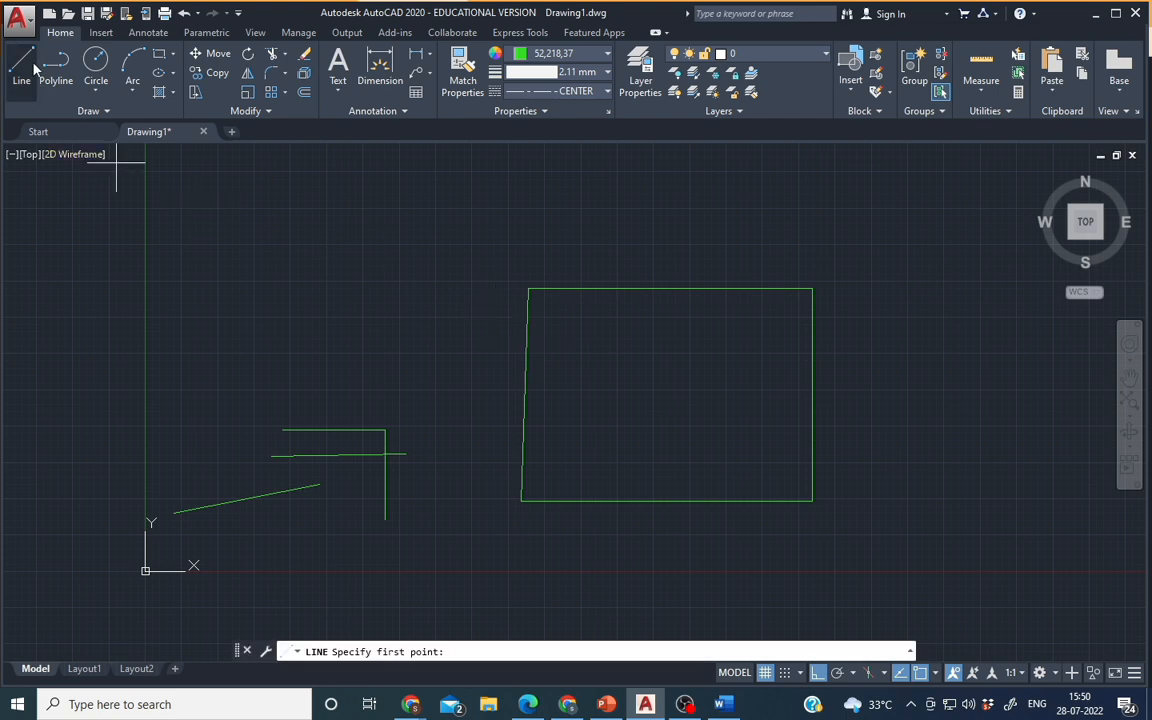
click(255, 218)
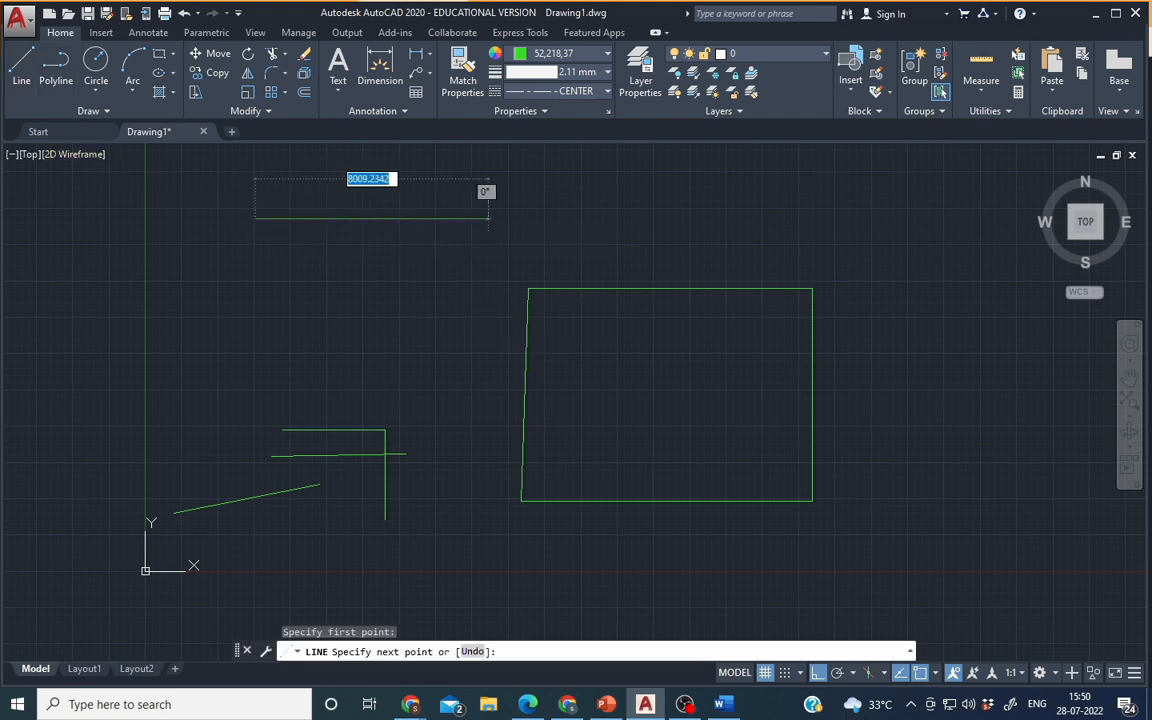
click(489, 260)
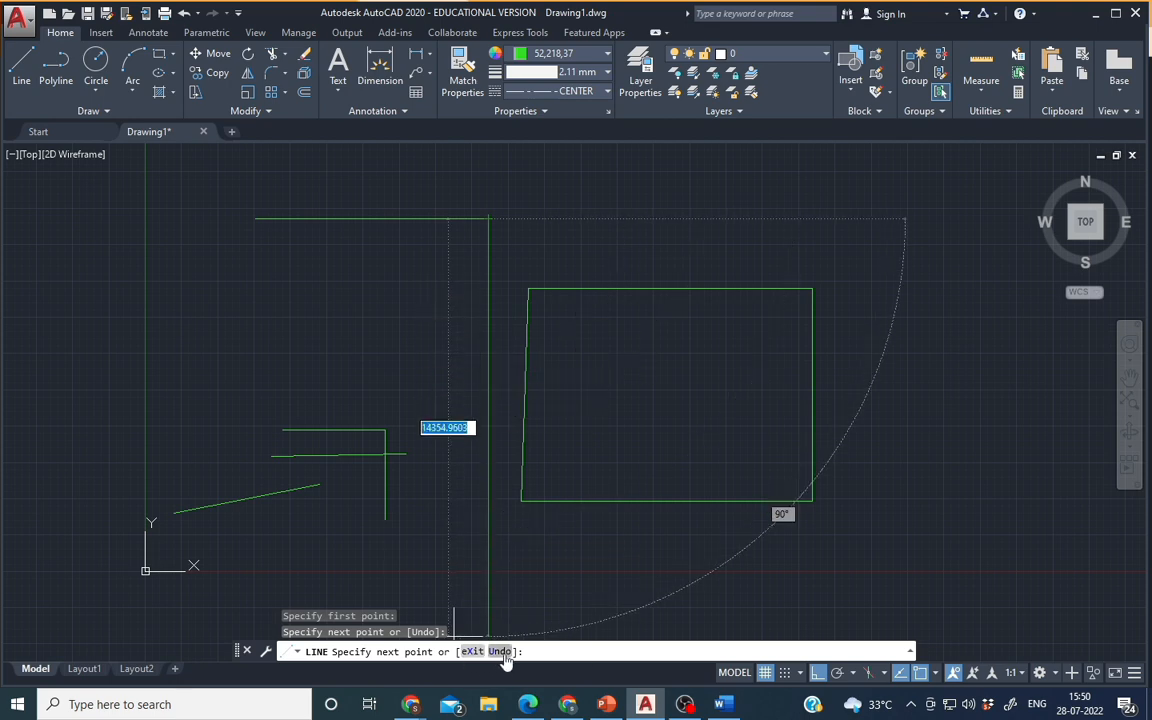
click(440, 353)
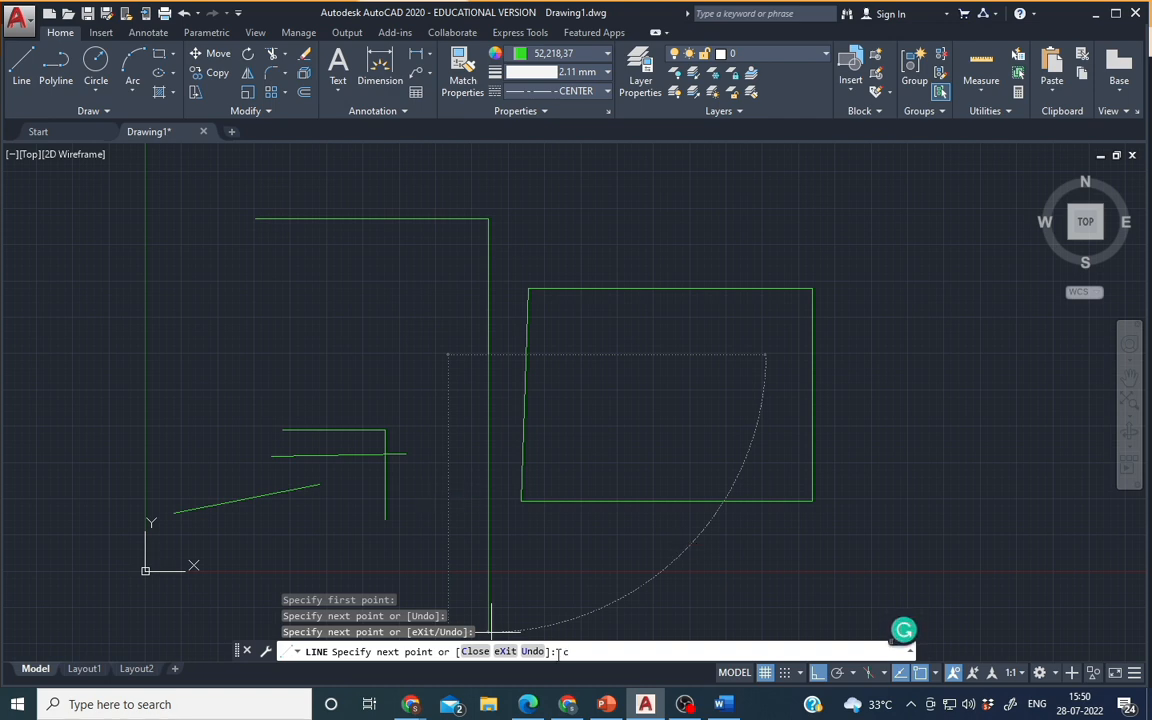
text(c)
key(Return)
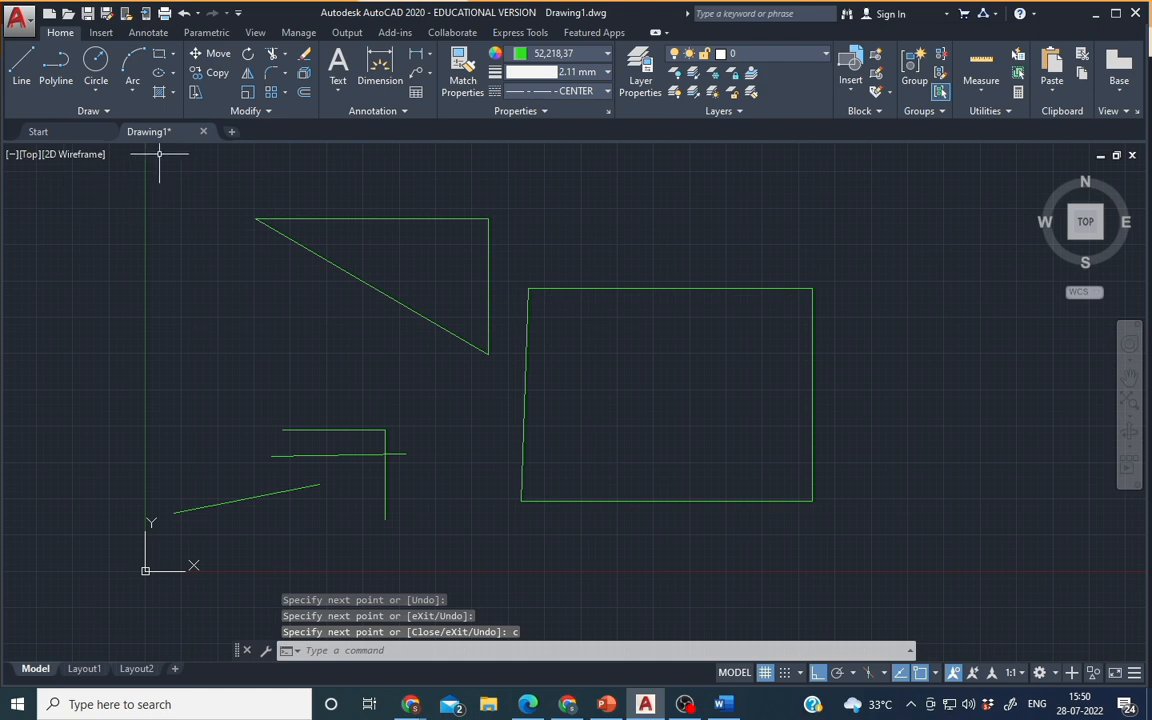
Step: Start a polyline in the empty area above and right of the four-sided shape with a horizontal segment toward the right
scroll(363, 278, down, 2)
middle_drag(465, 367, 362, 528)
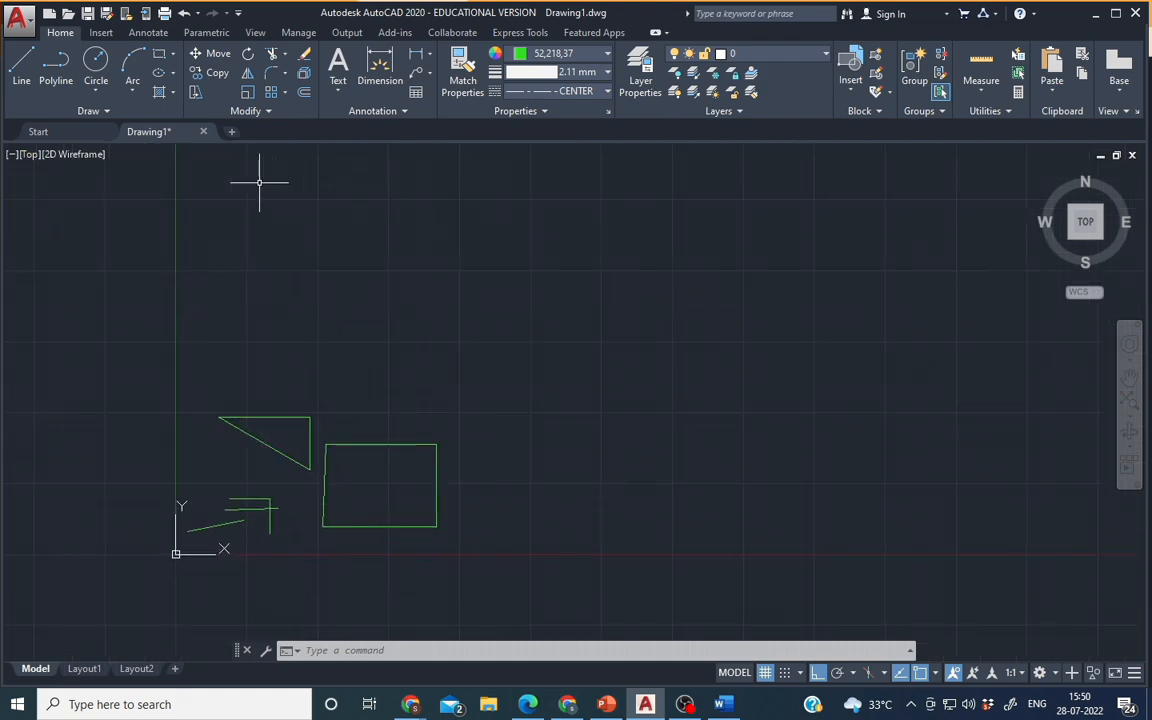
click(55, 80)
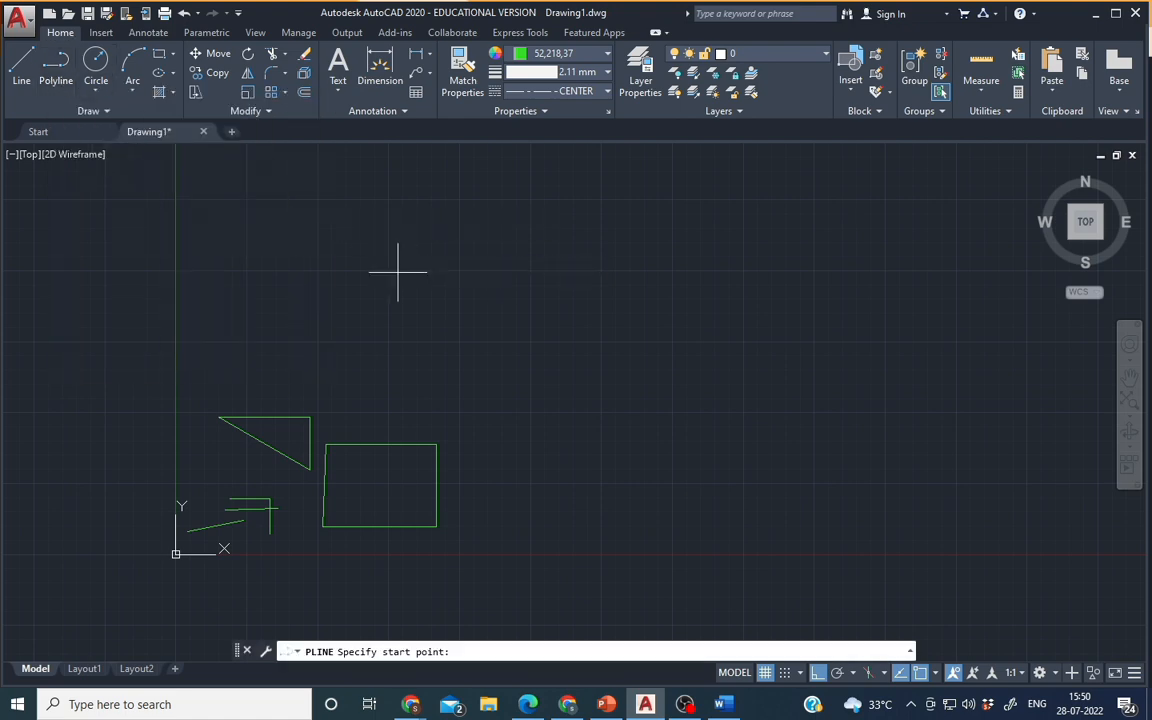
click(506, 343)
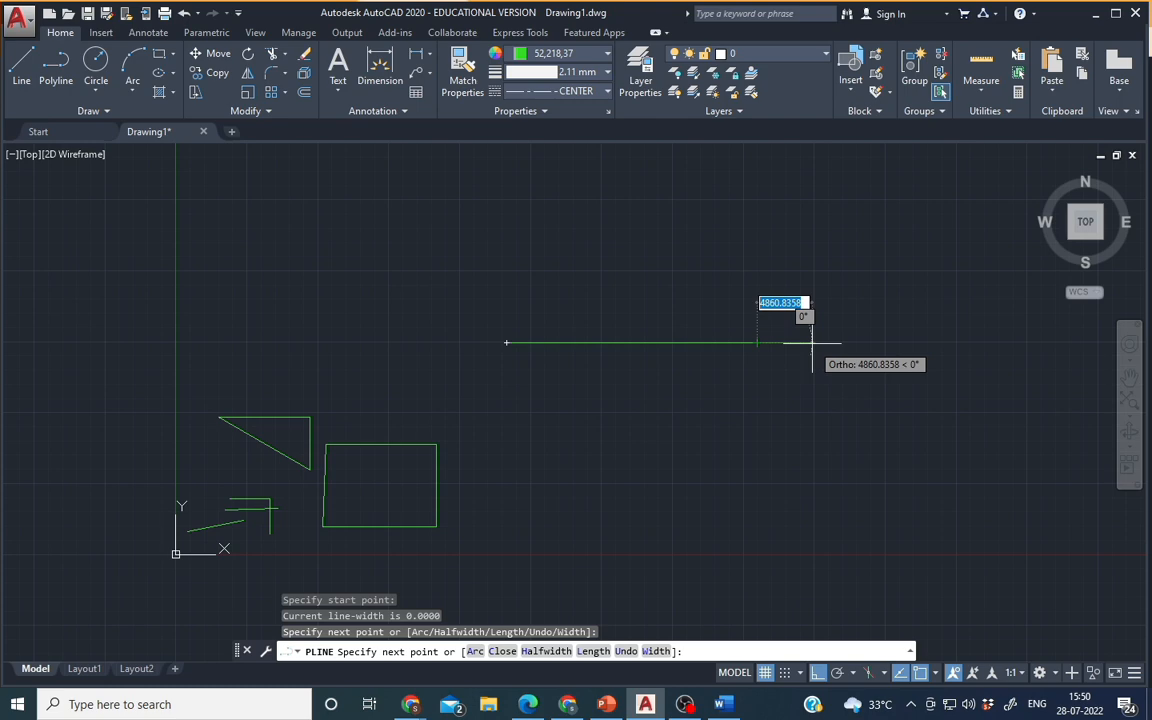
click(757, 343)
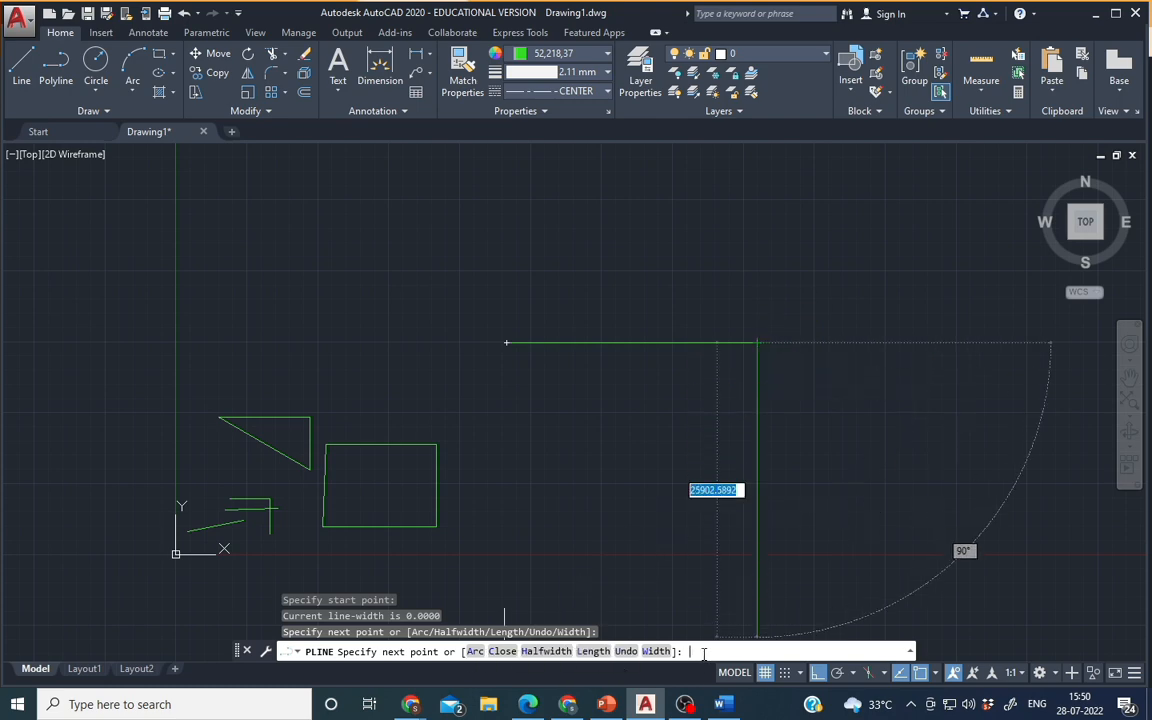
Step: Switch the polyline to Arc, turn Ortho mode off and add an upward-curving arc with its end point 10000 away at about 68°
text(a)
key(Return)
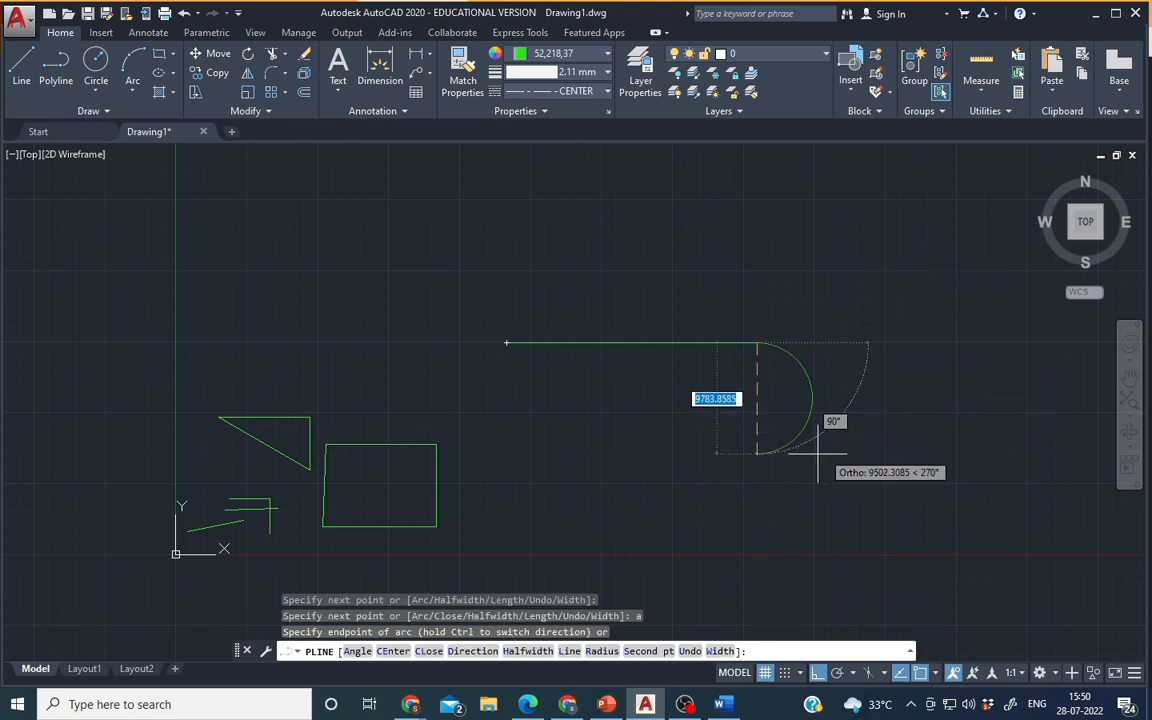
click(817, 672)
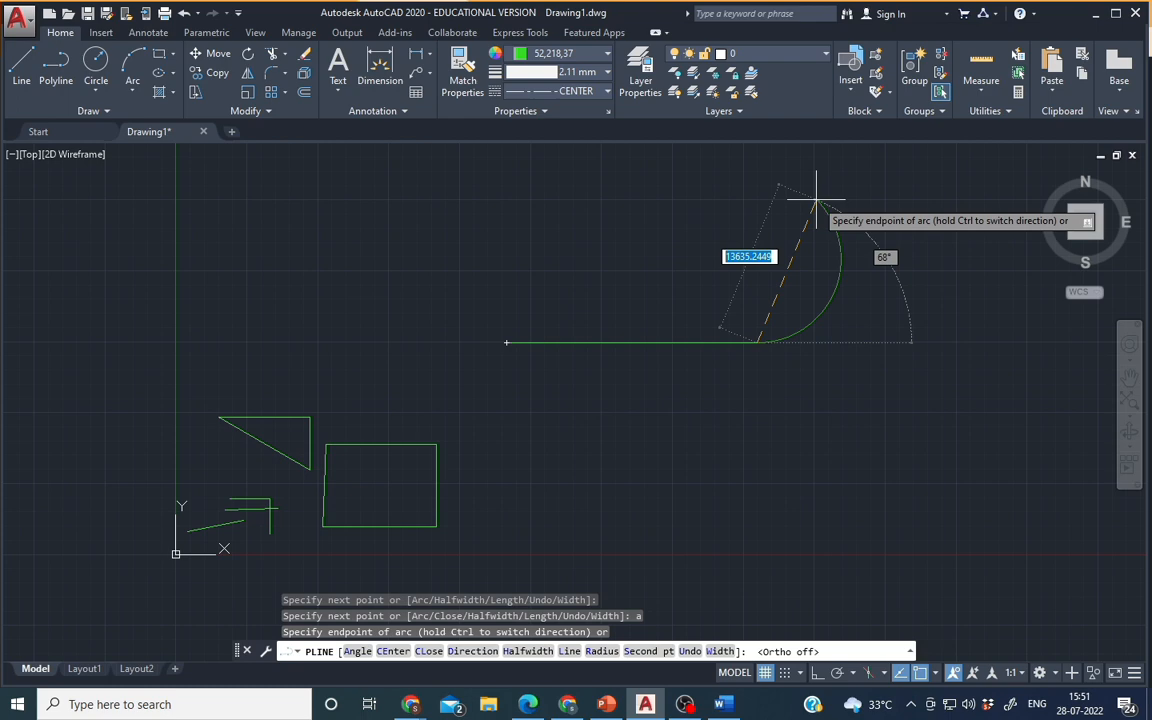
text(10000)
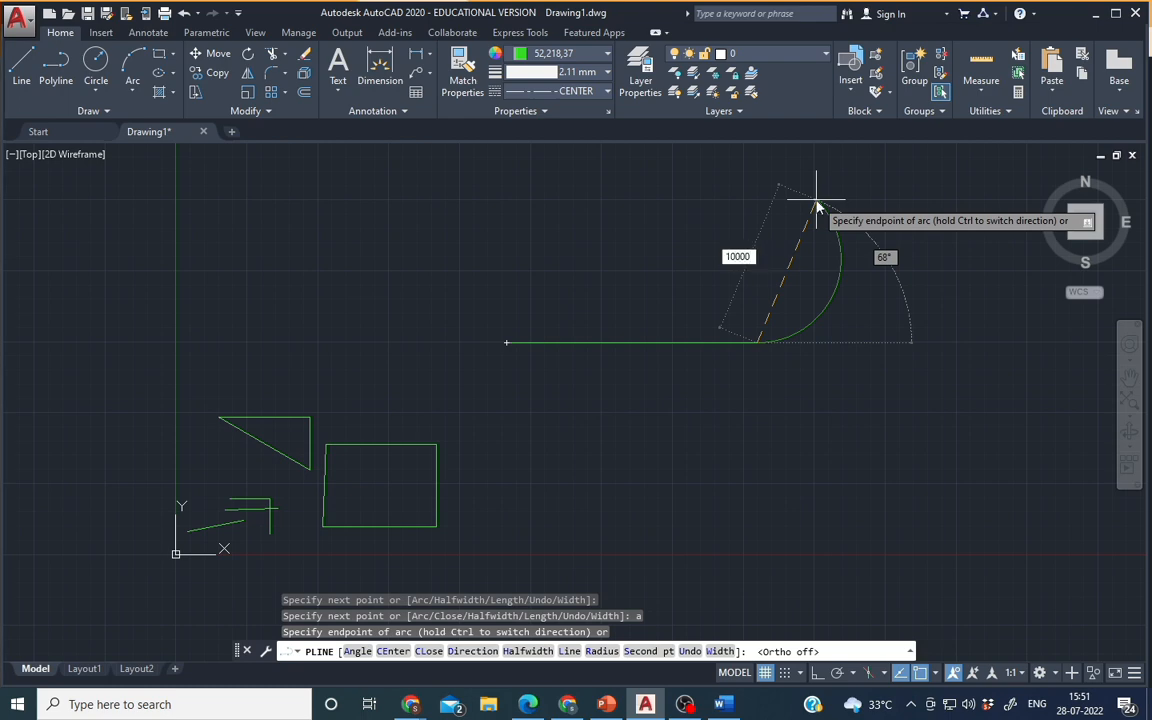
key(Return)
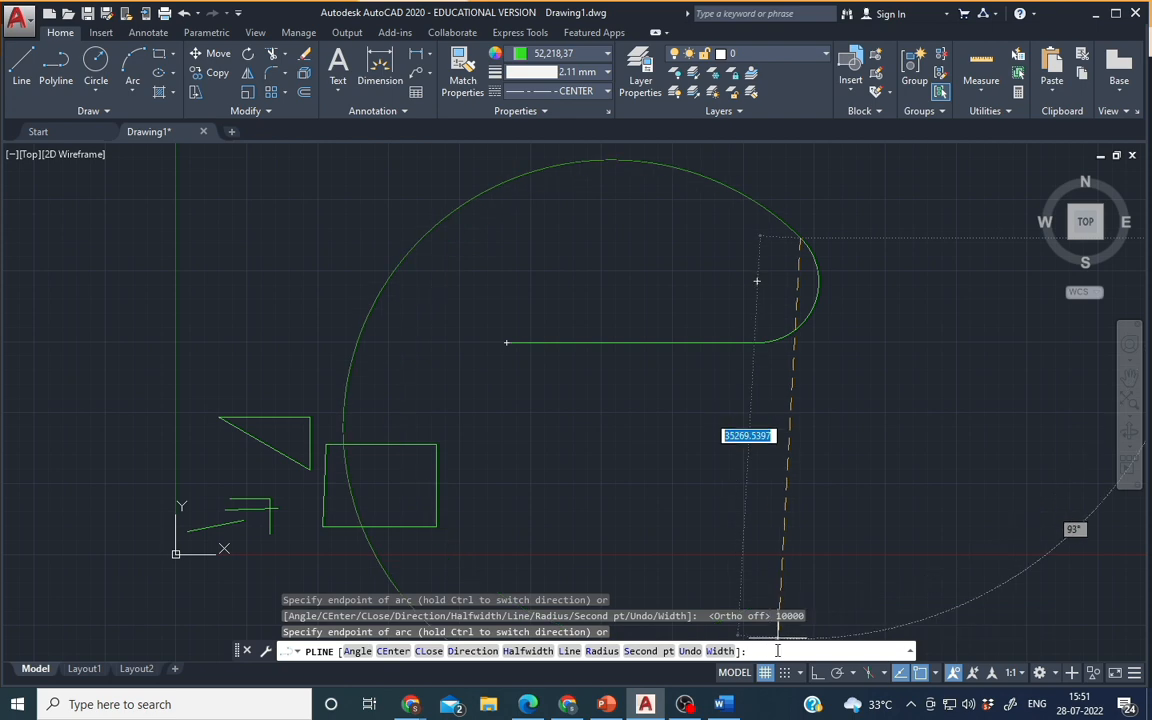
Step: Switch the polyline to Line and add a long segment leftward above the start point and a second one sloping down-left
text(l)
key(Return)
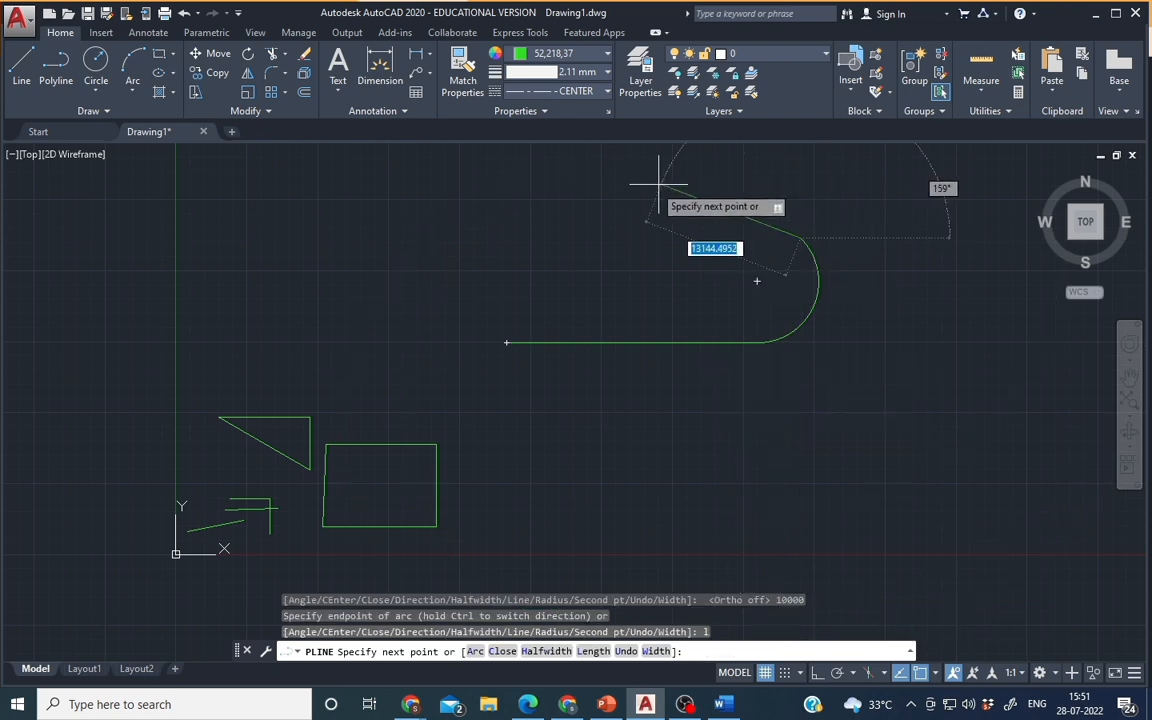
click(515, 212)
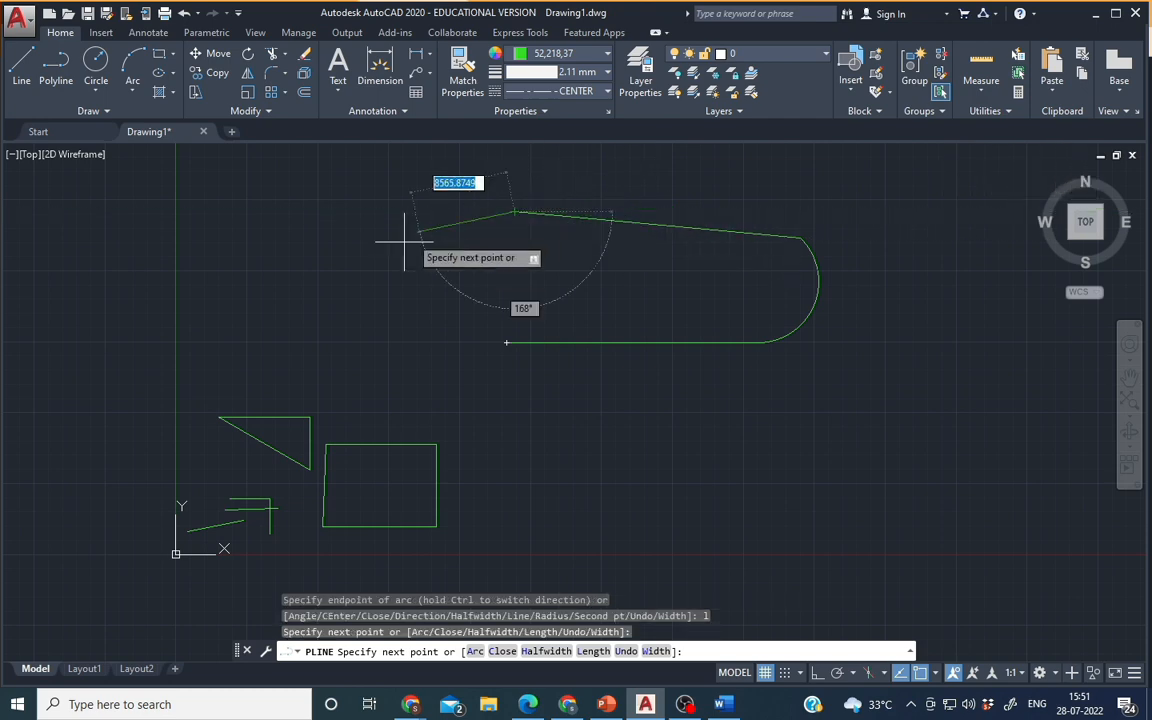
click(365, 300)
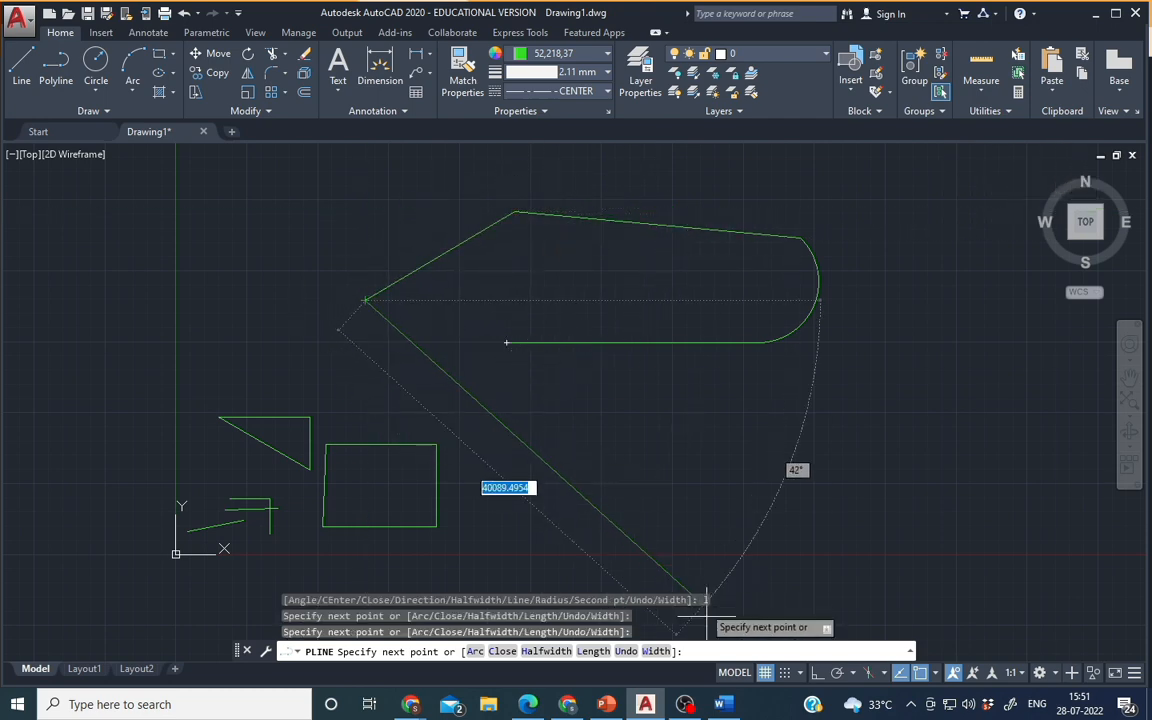
Step: Switch the polyline to Arc, add an arc bulging left and ending below the start point, and close the outline with the Close option
right_click(430, 318)
click(466, 381)
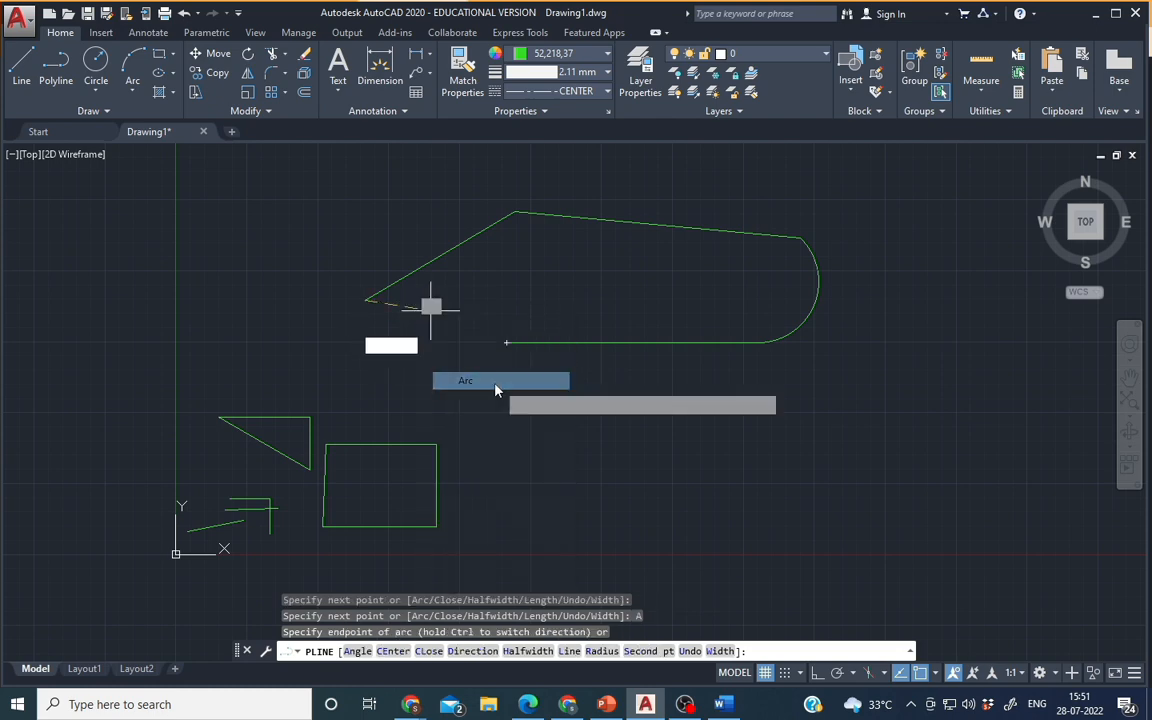
click(419, 388)
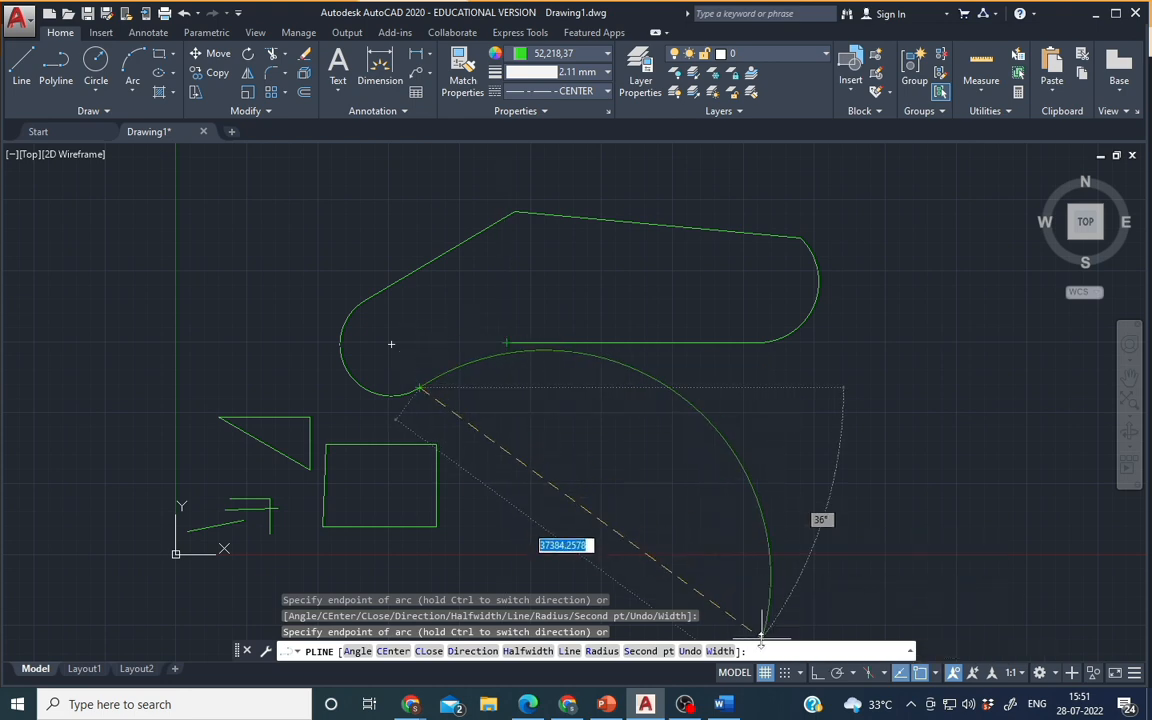
right_click(748, 383)
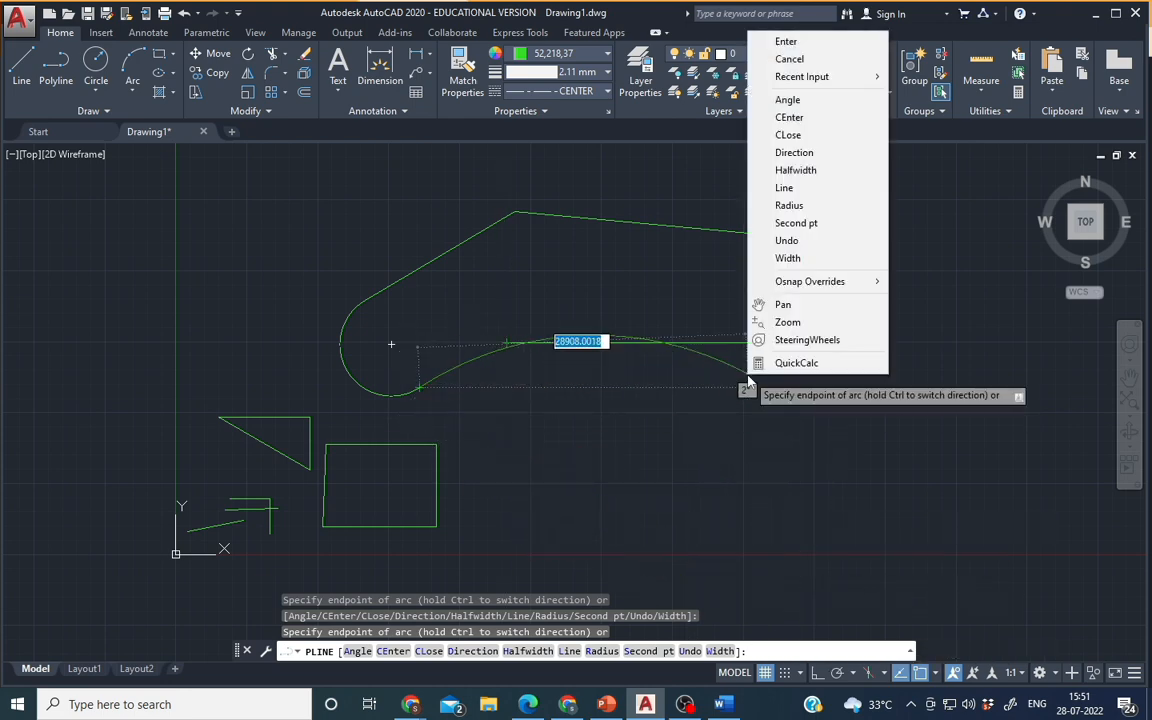
click(797, 136)
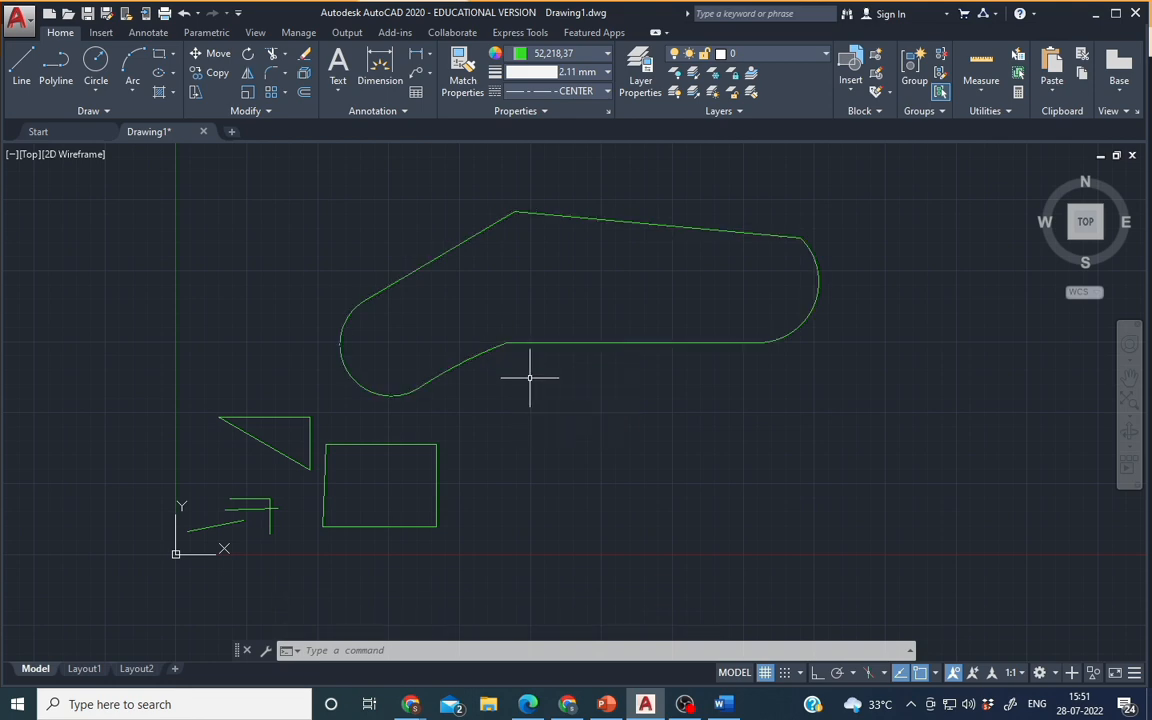
Step: Draw a center-radius circle of radius 50 in the empty area well to the right of the closed polyline
scroll(530, 378, down, 2)
mouse_move(512, 406)
middle_down()
mouse_move(468, 453)
mouse_move(266, 530)
middle_up()
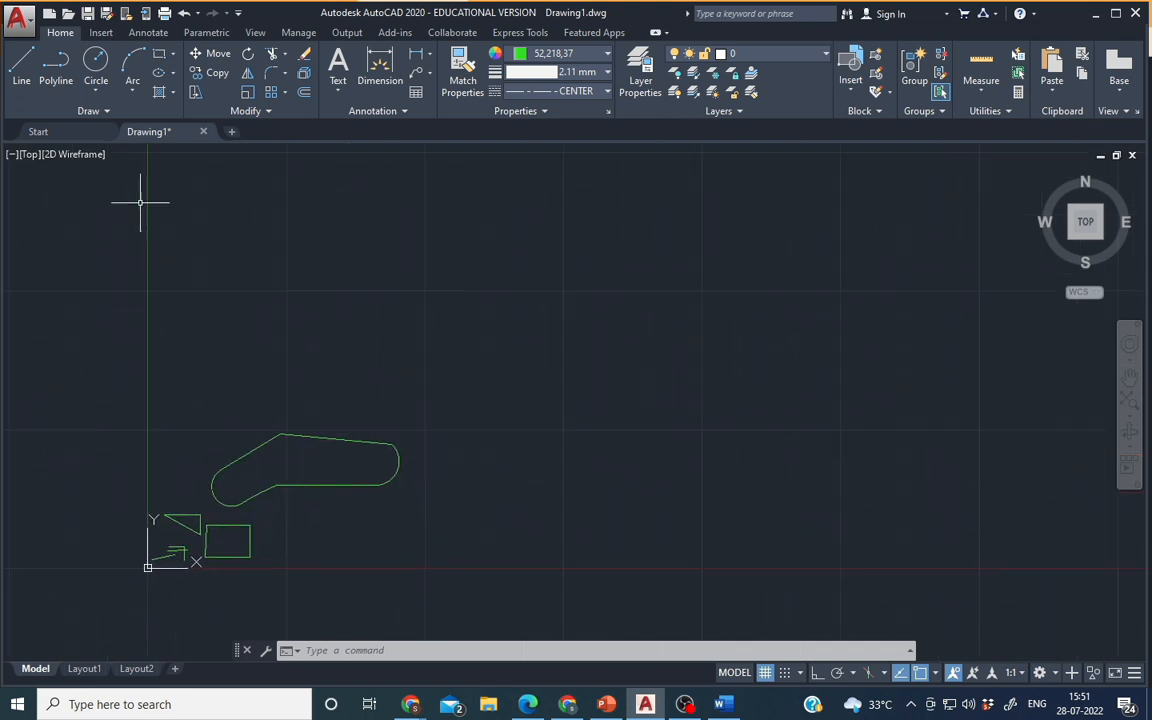
click(98, 92)
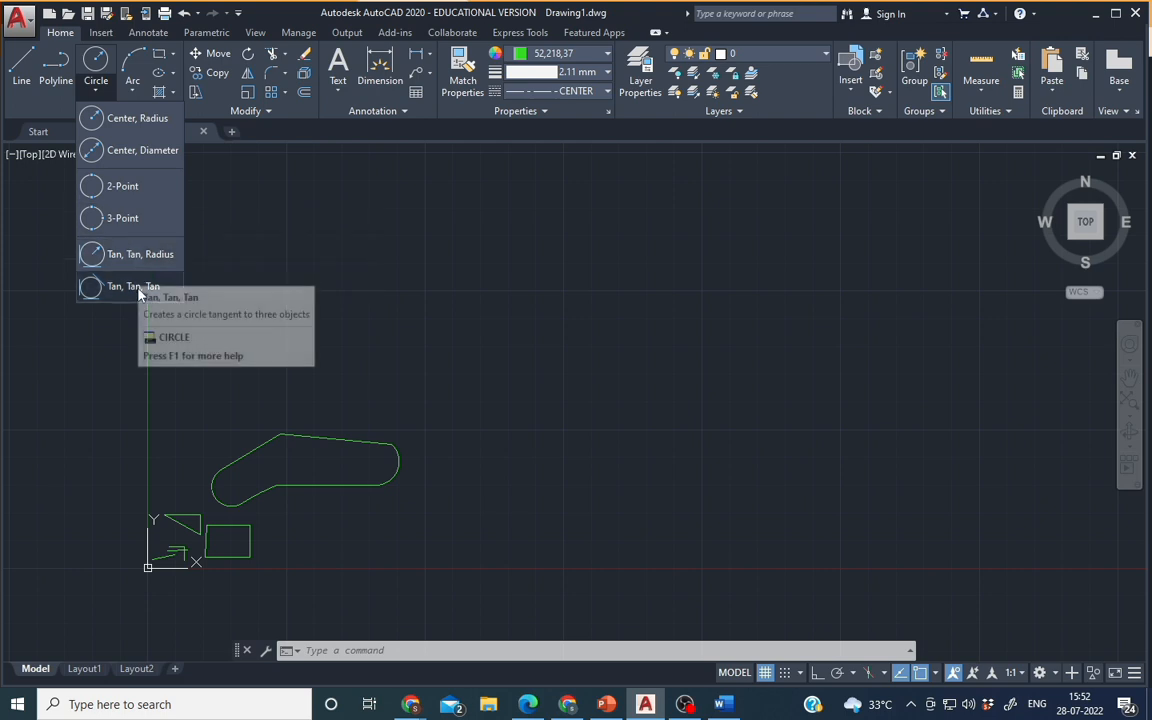
click(126, 122)
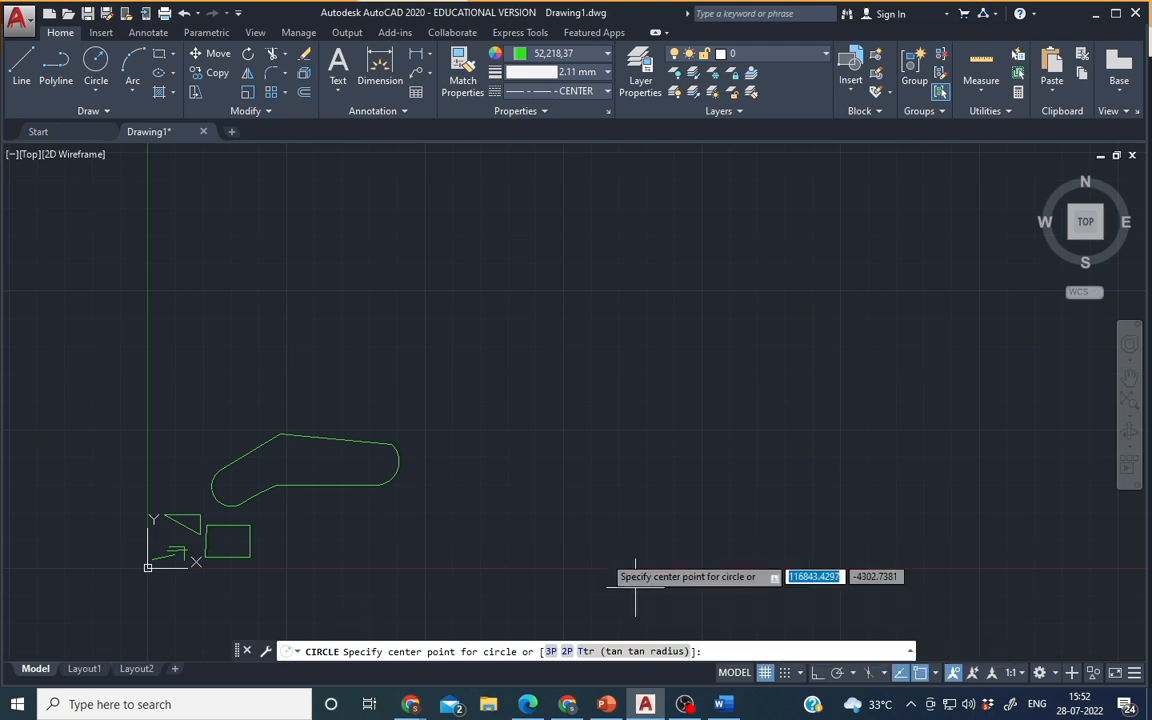
click(744, 360)
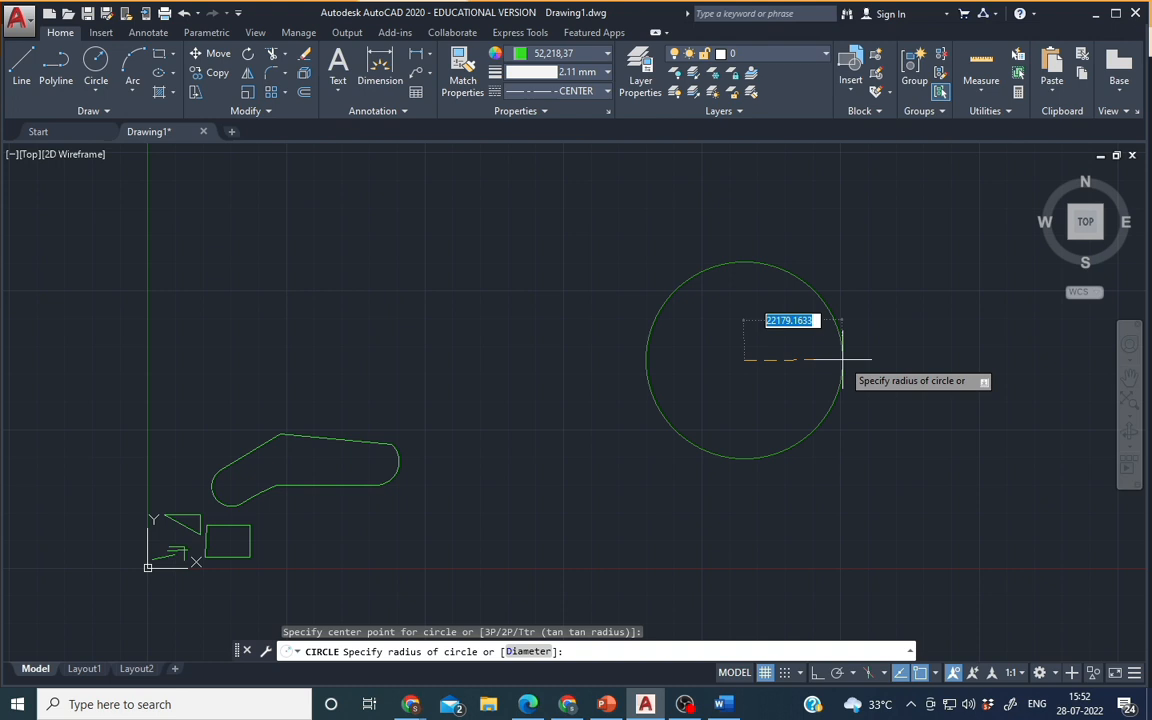
text(50)
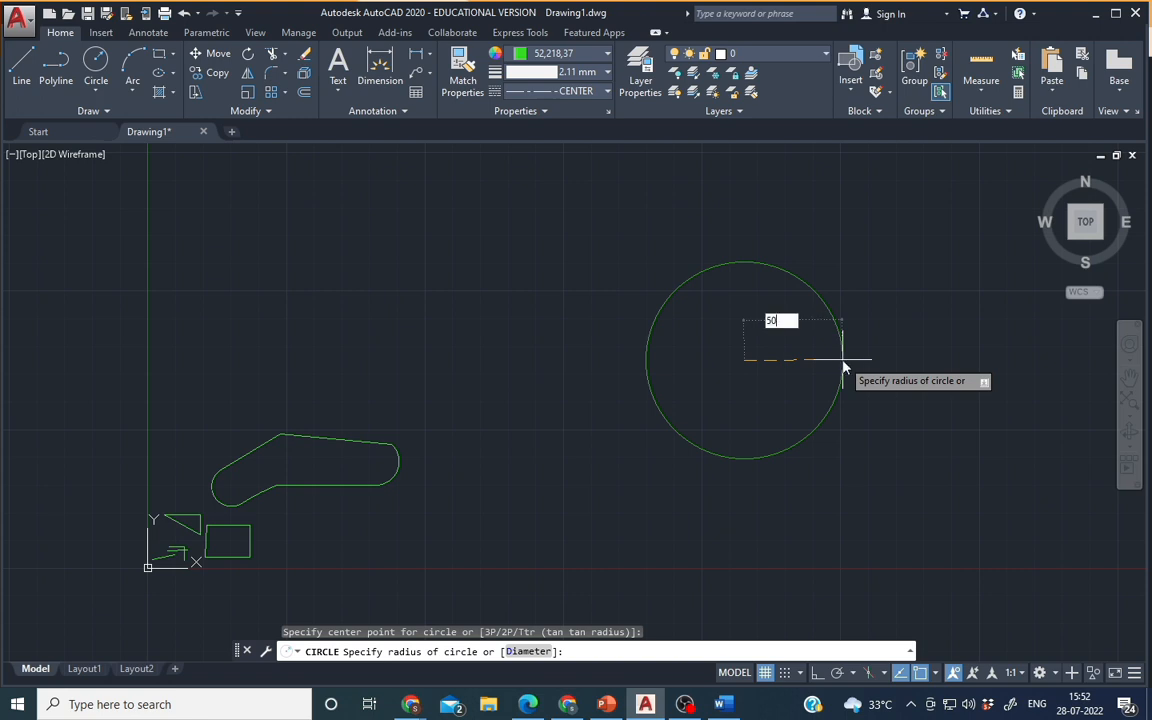
key(Return)
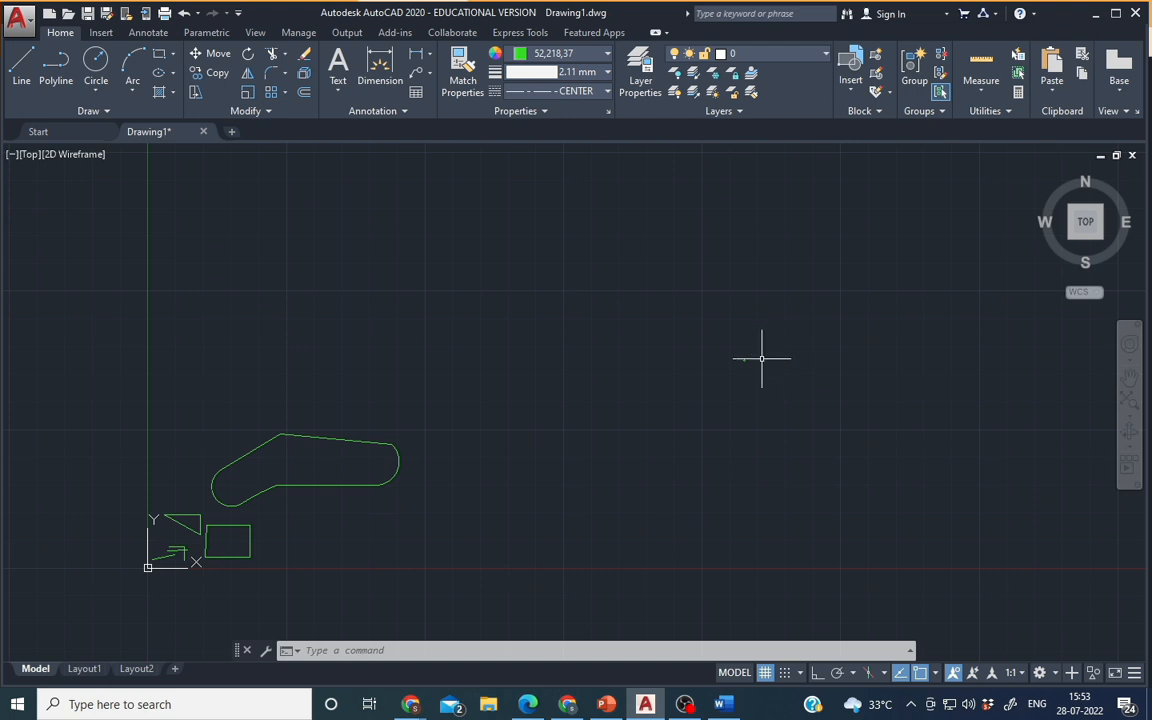
Step: Zoom in on the tiny new circle and use Zoom Extents to view it together with the other shapes
scroll(755, 384, up, 2)
scroll(755, 384, up, 2)
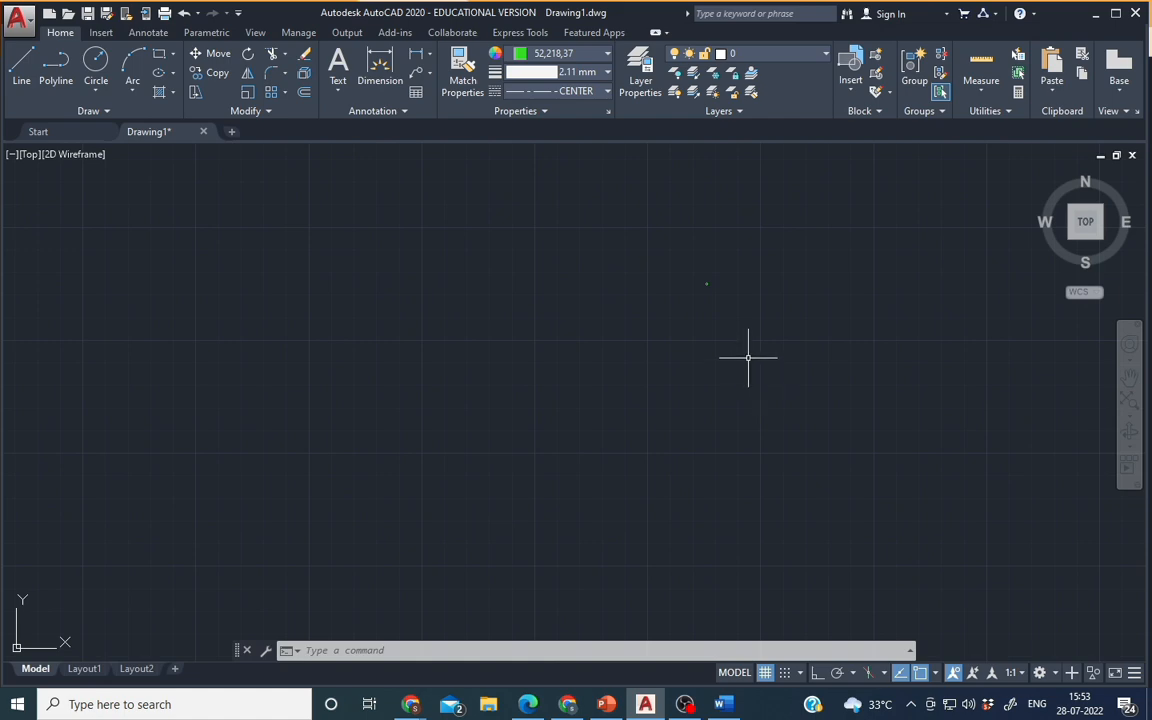
scroll(662, 488, up, 4)
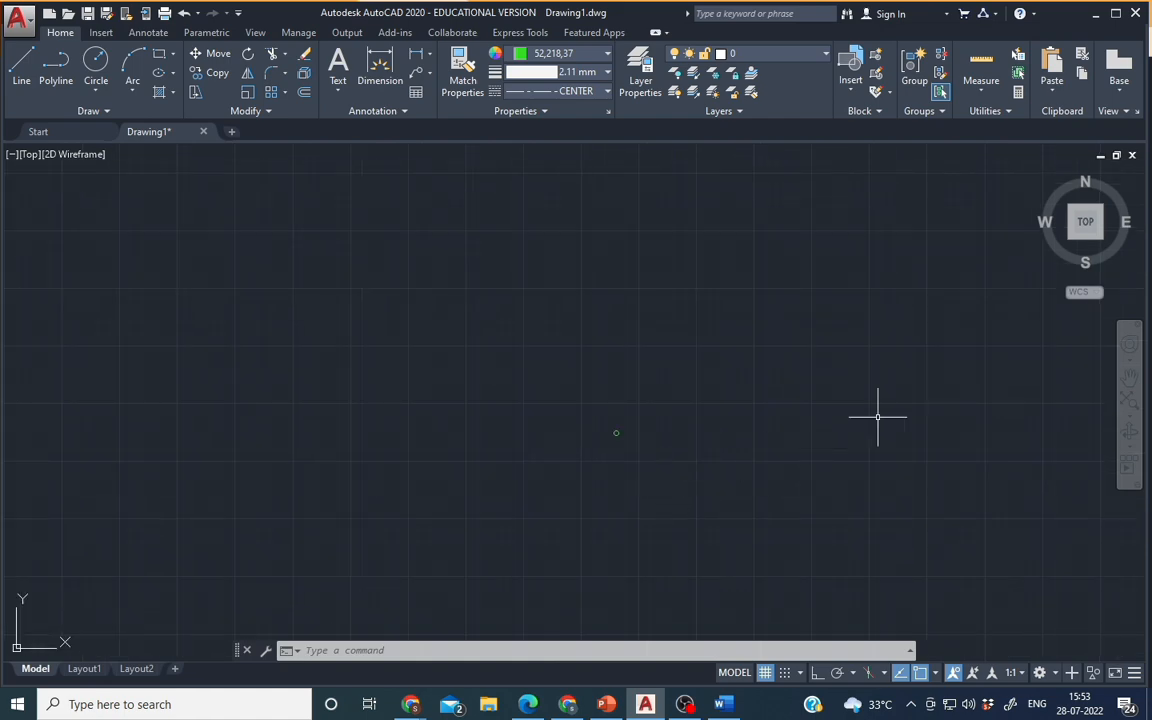
click(1129, 401)
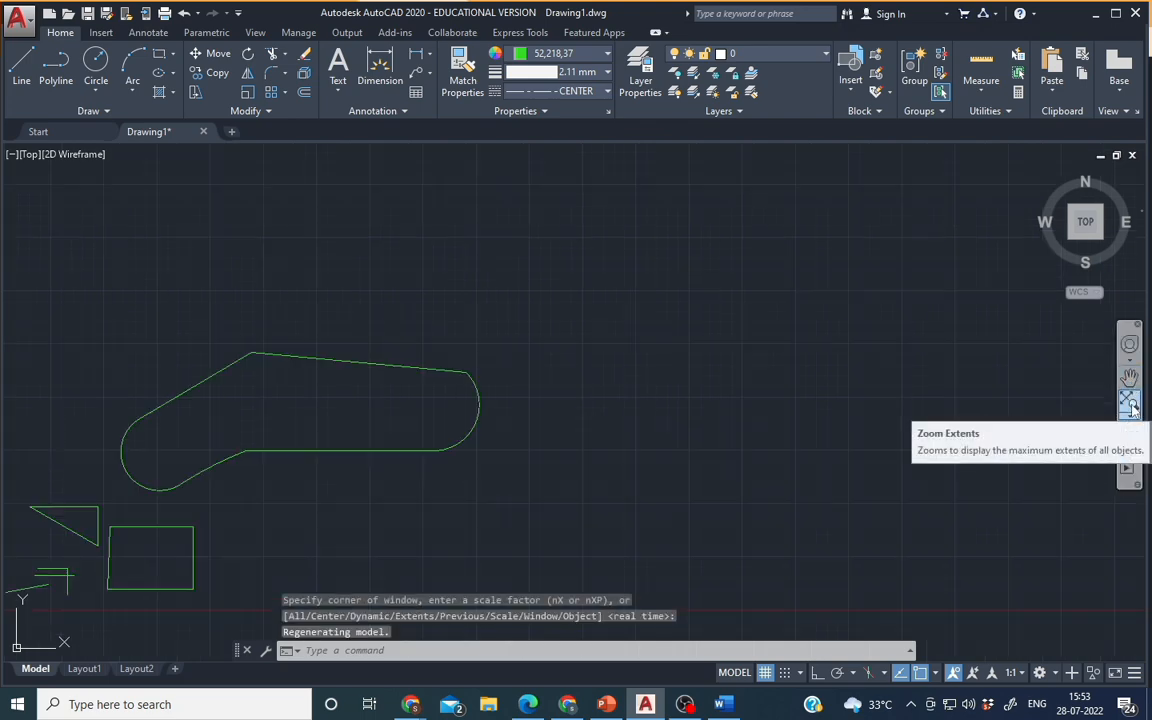
scroll(783, 358, down, 1)
middle_drag(836, 367, 544, 438)
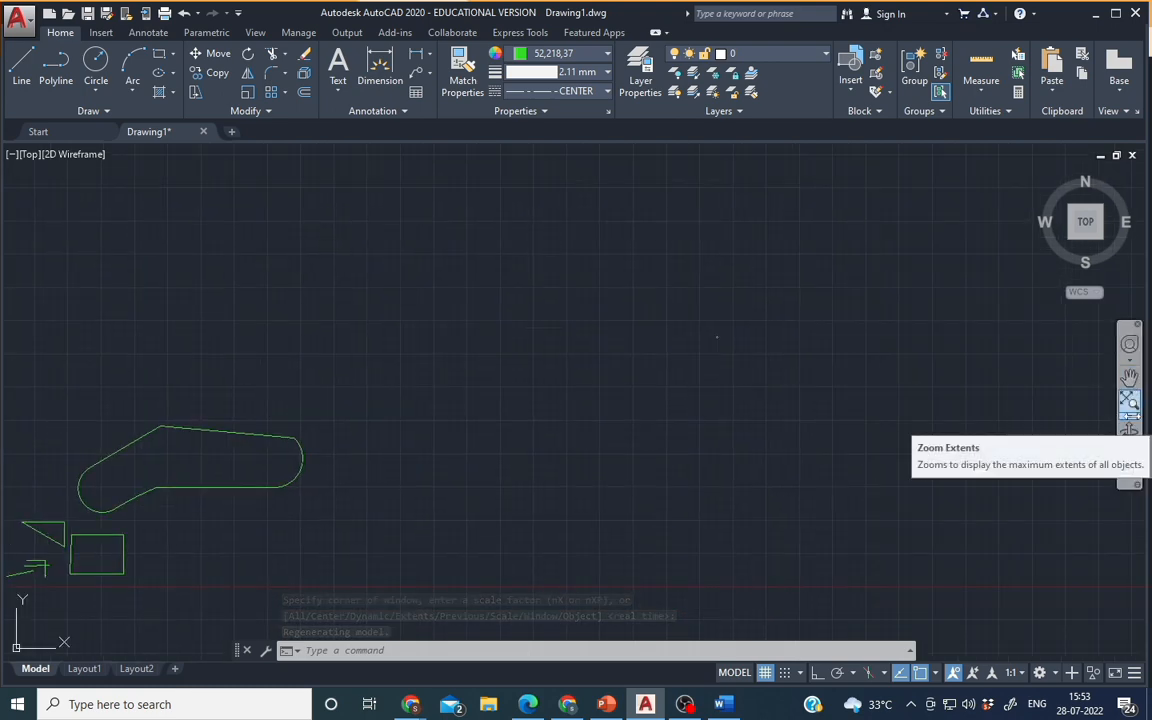
Step: Enlarge the new circle with two Zoom Window selections and select it to examine its outline and grips
click(1129, 413)
click(1072, 447)
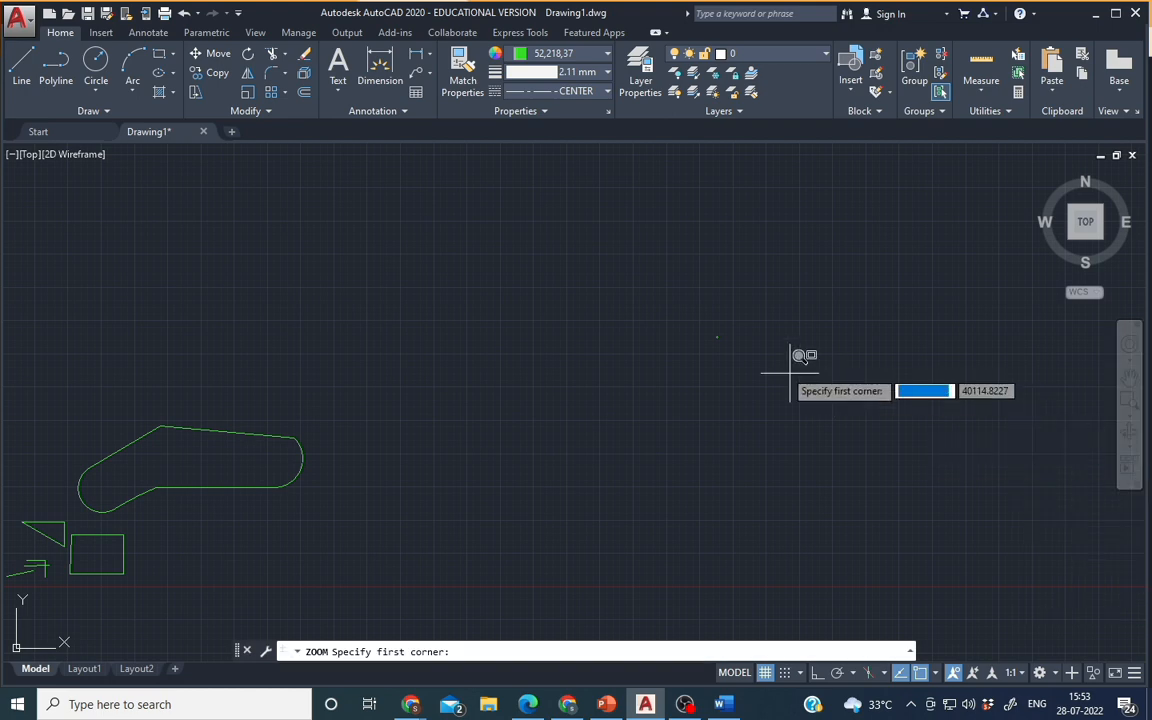
click(697, 326)
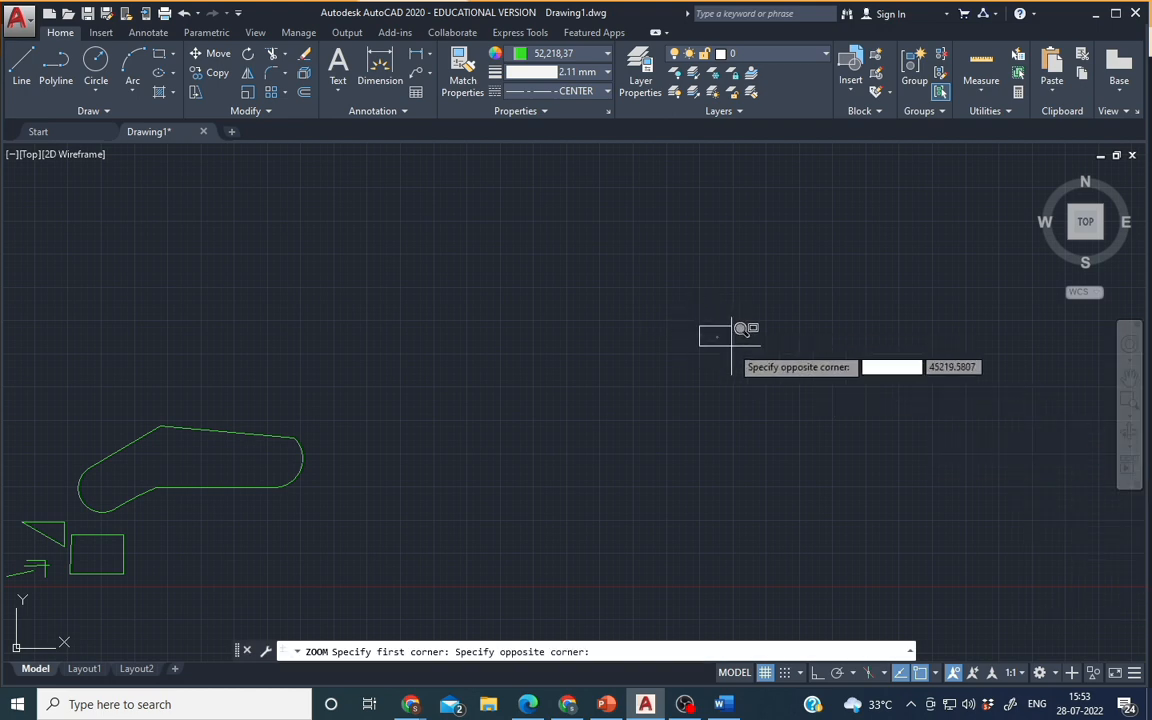
click(740, 330)
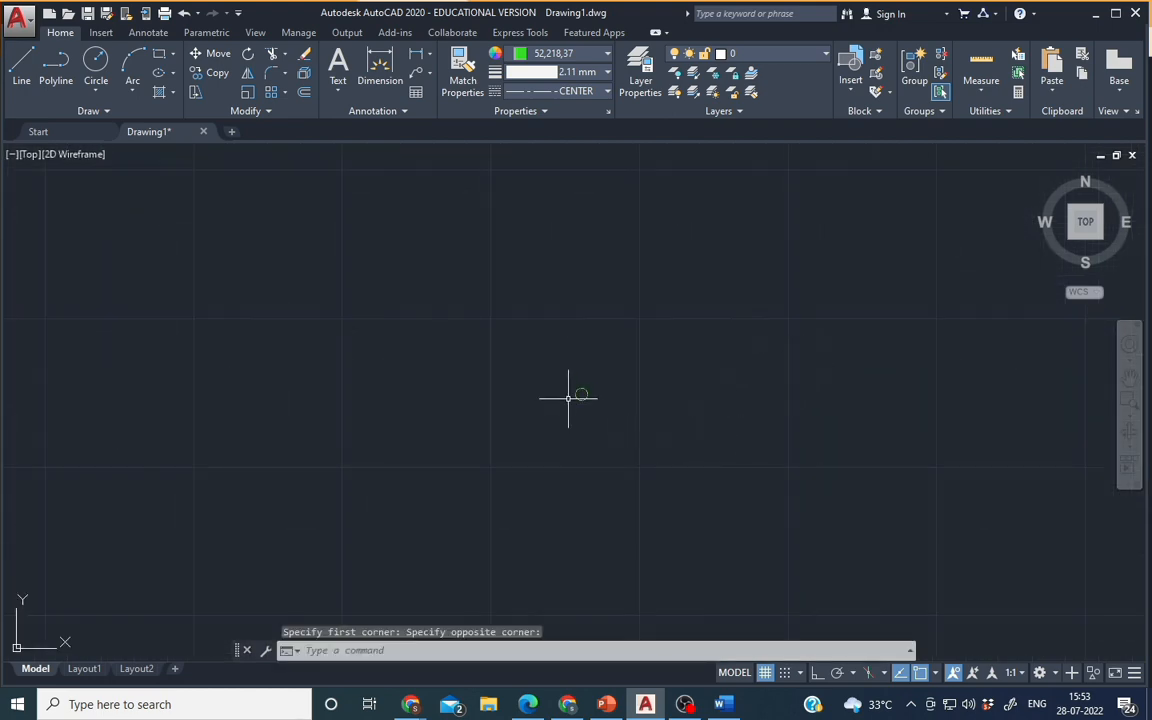
click(1128, 429)
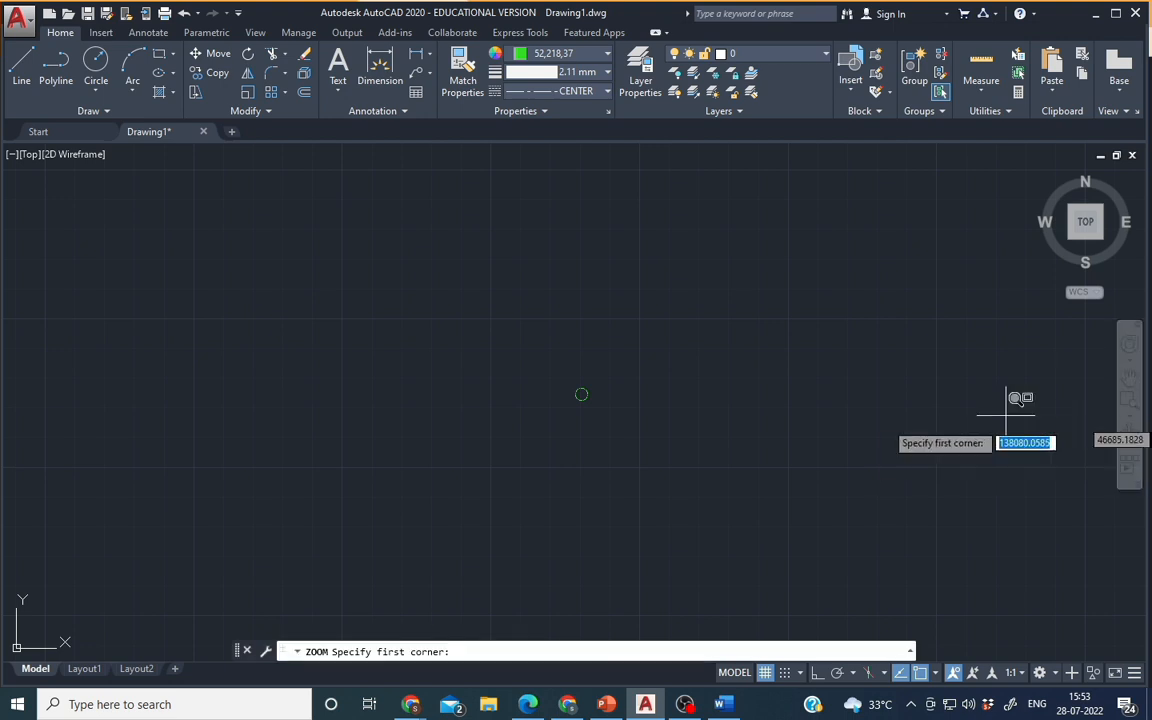
click(555, 372)
click(595, 403)
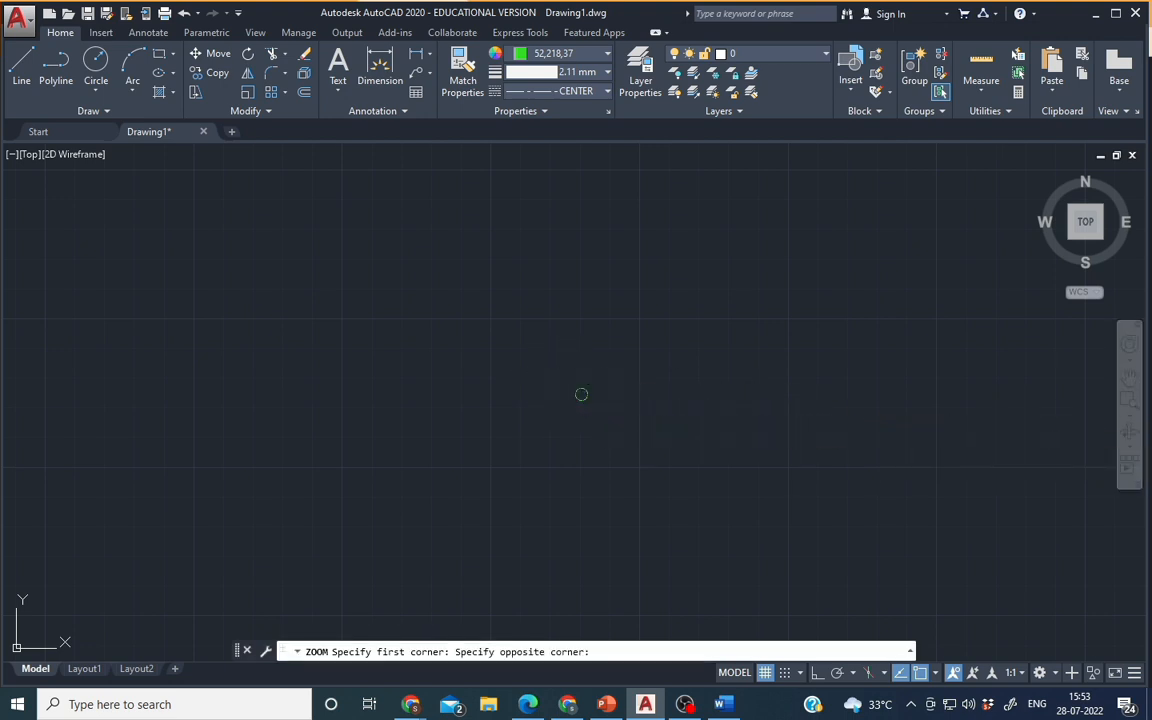
scroll(648, 437, up, 5)
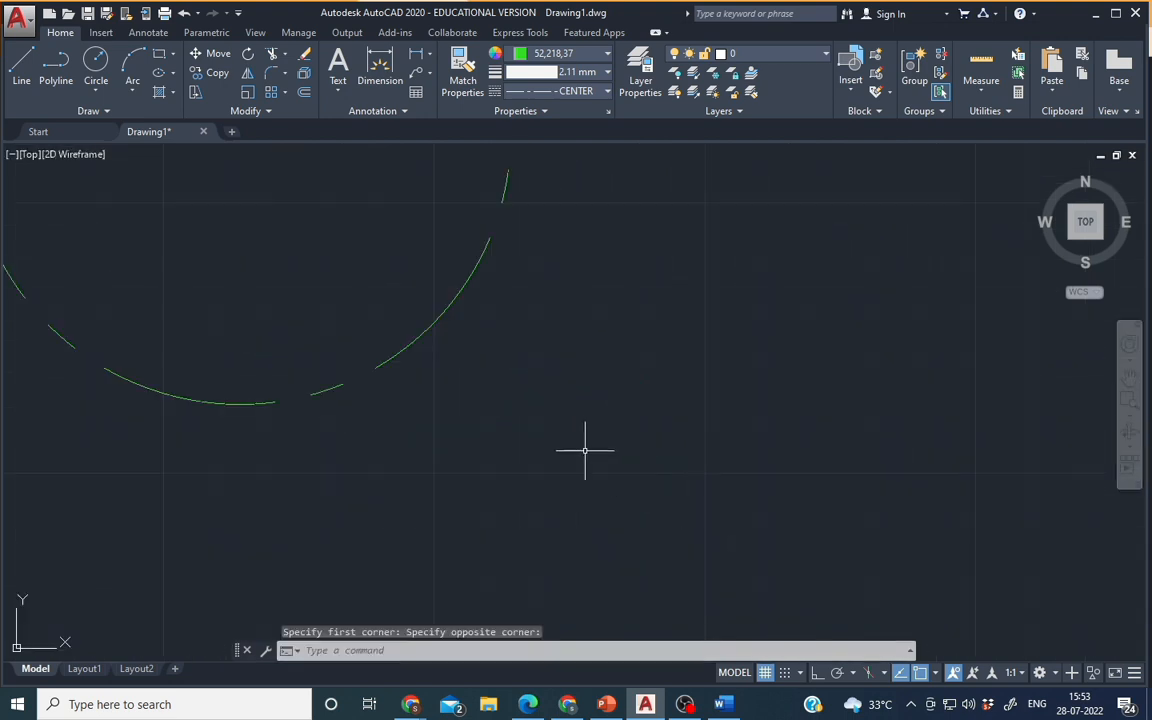
scroll(586, 450, down, 4)
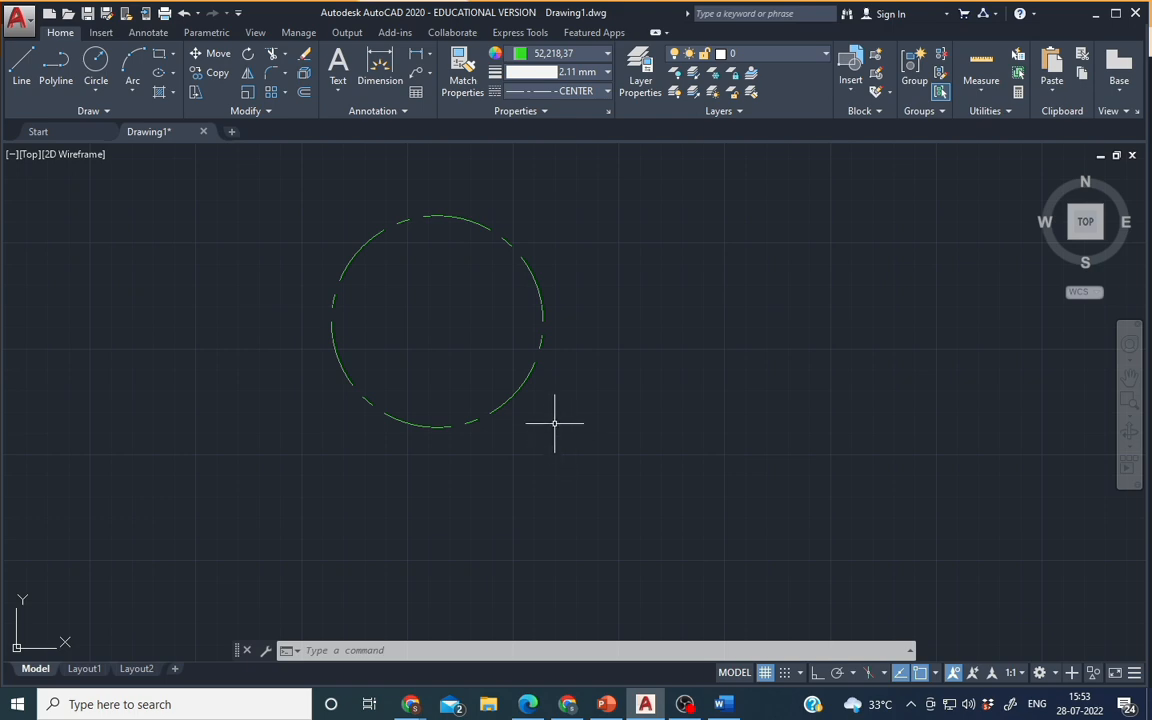
scroll(542, 392, down, 4)
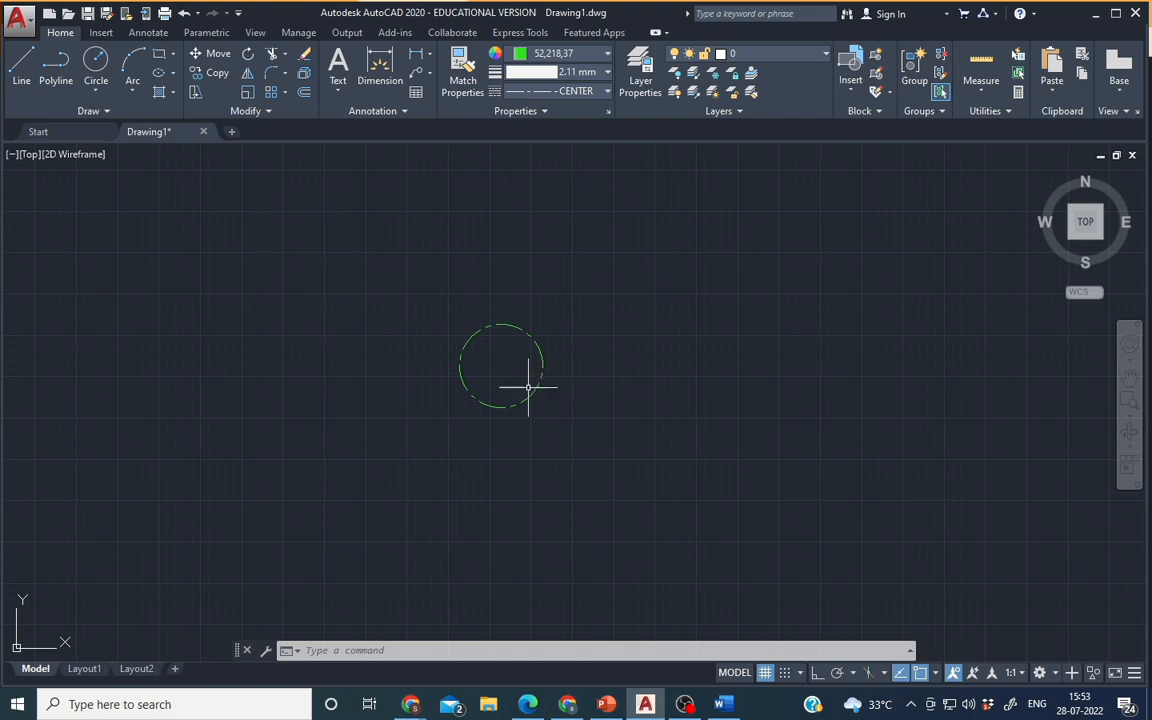
scroll(532, 386, up, 4)
middle_drag(514, 378, 620, 471)
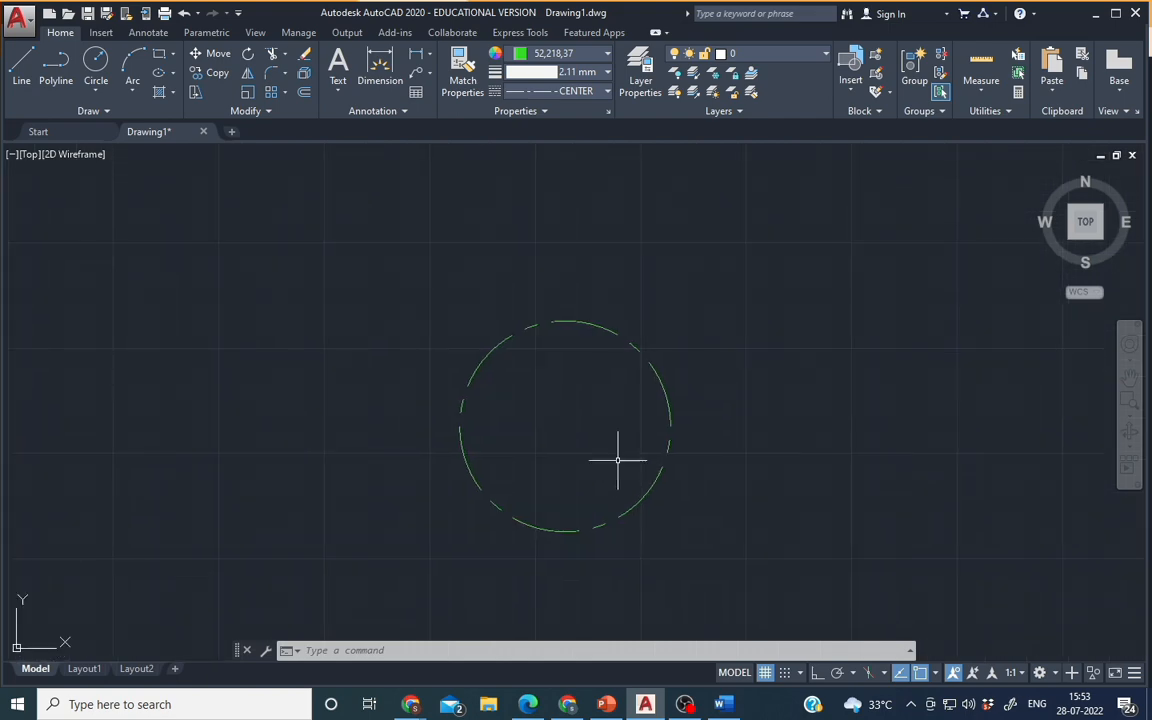
click(599, 323)
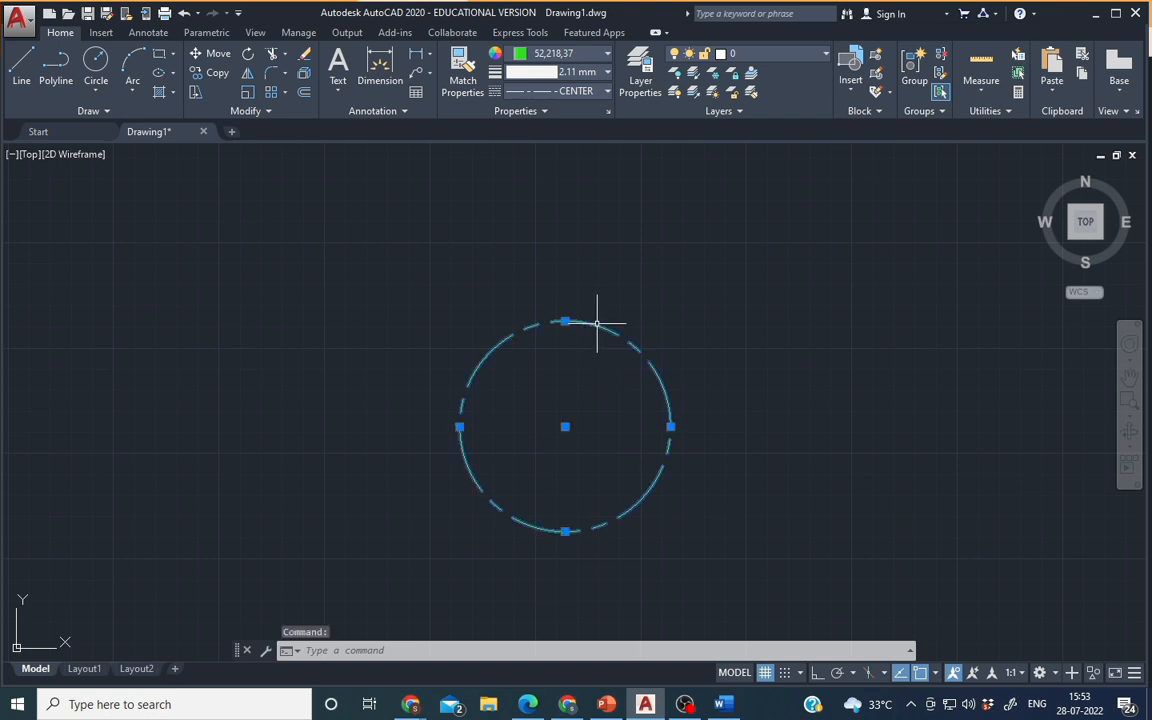
Step: Draw a center-diameter circle above and to the right of the first circle, accepting the default diameter of 100
click(95, 90)
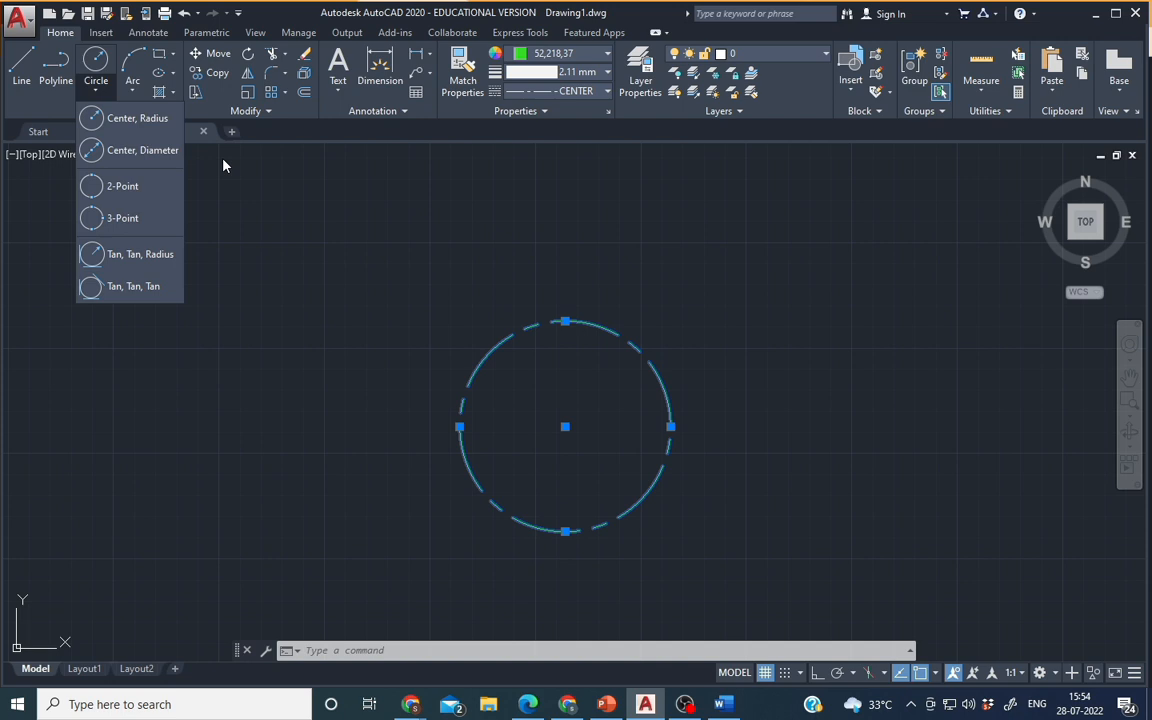
click(157, 151)
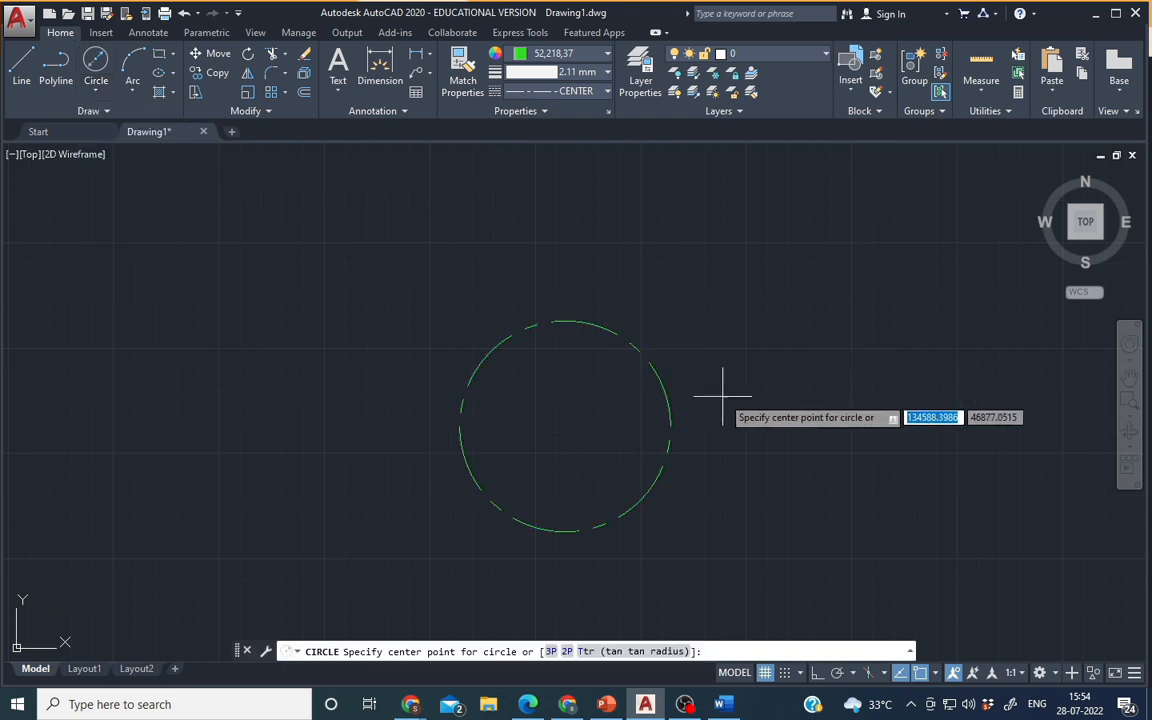
click(790, 270)
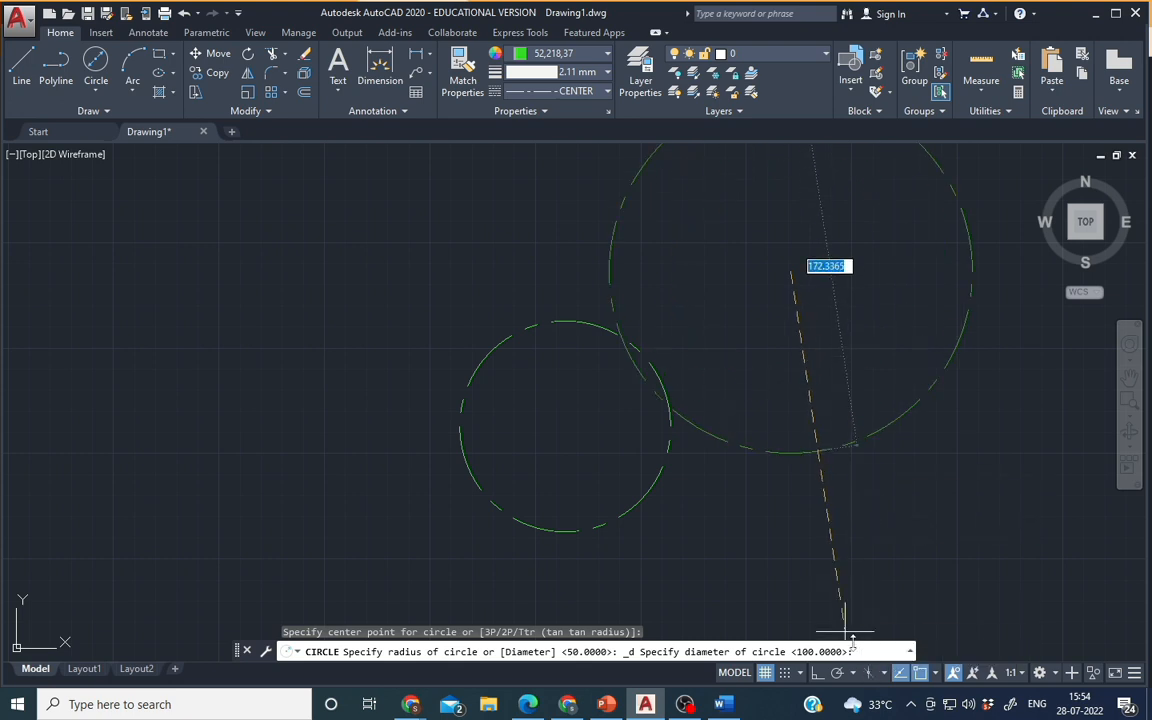
key(Return)
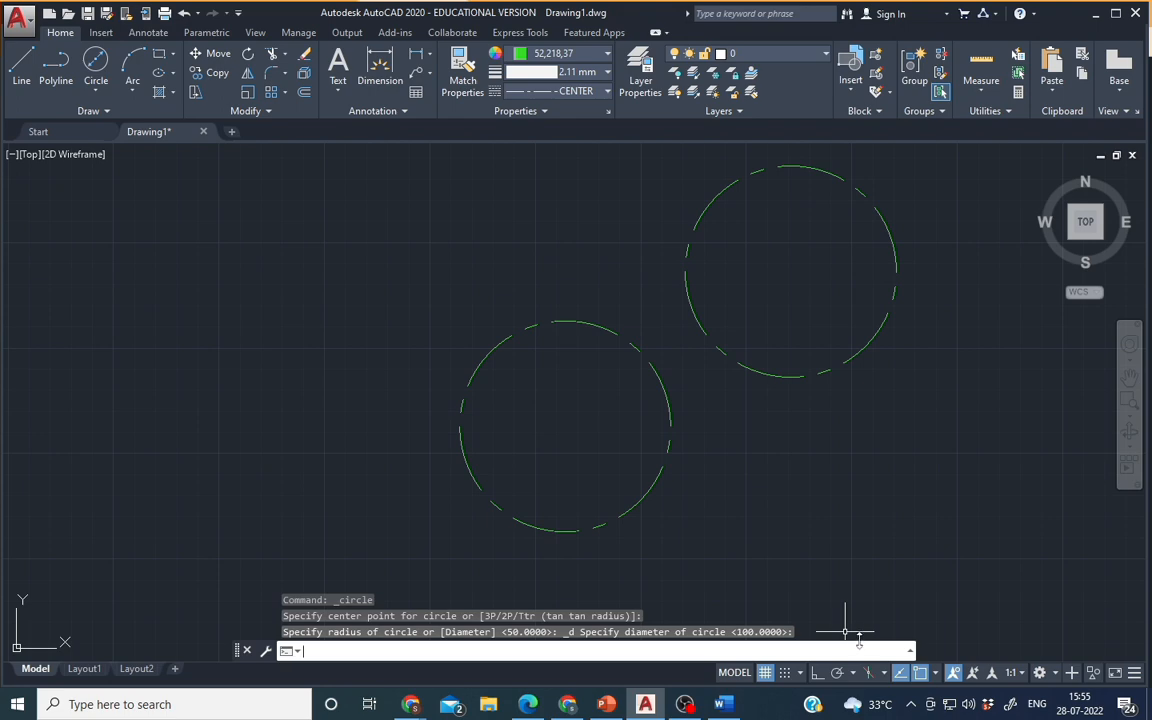
Step: Draw a center-diameter circle of diameter 200 to the upper left of the first circle
click(96, 88)
click(113, 150)
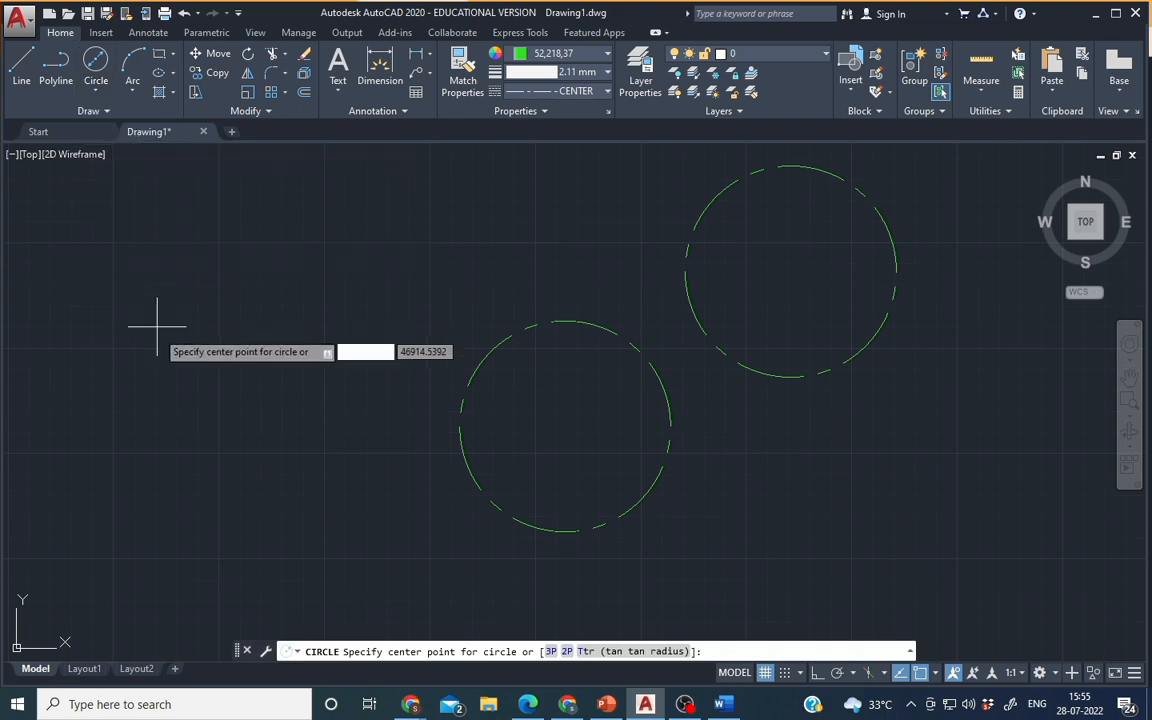
click(248, 317)
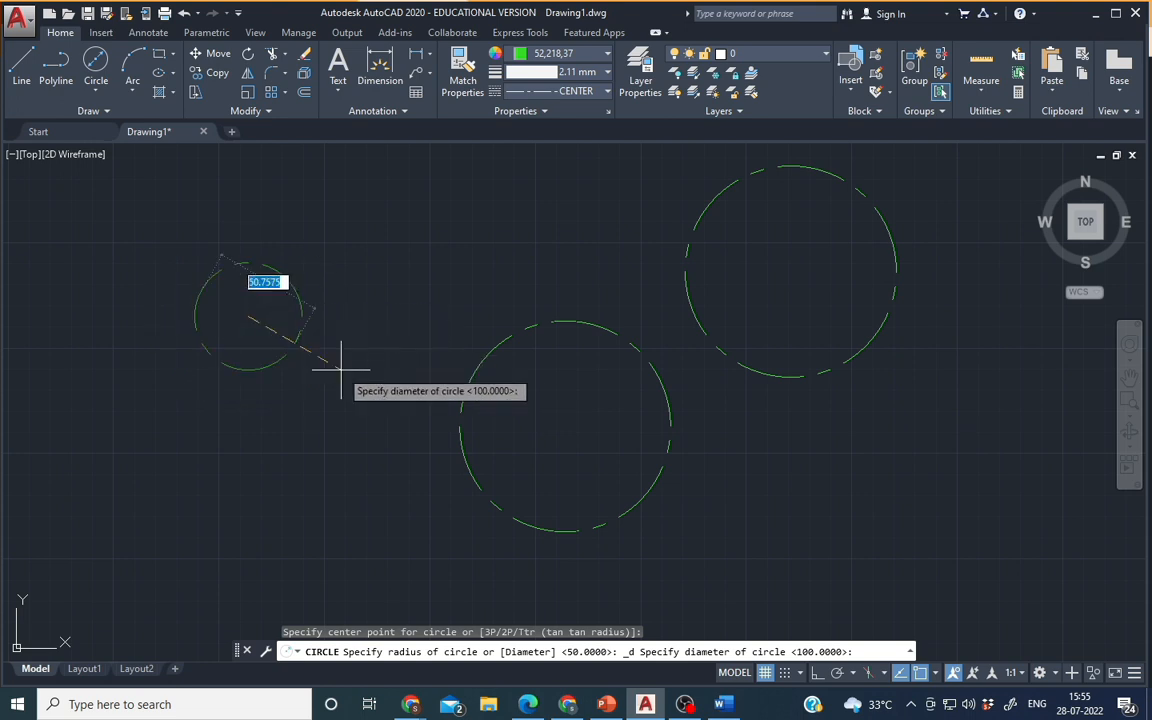
text(200)
key(Return)
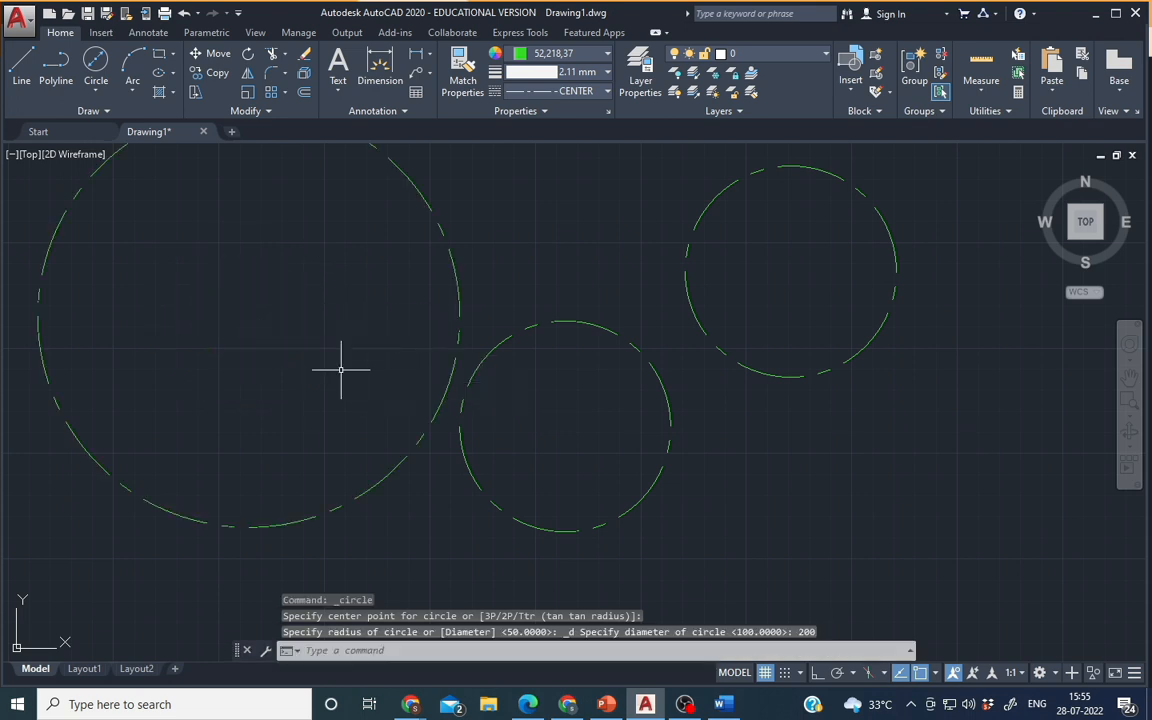
scroll(352, 368, down, 4)
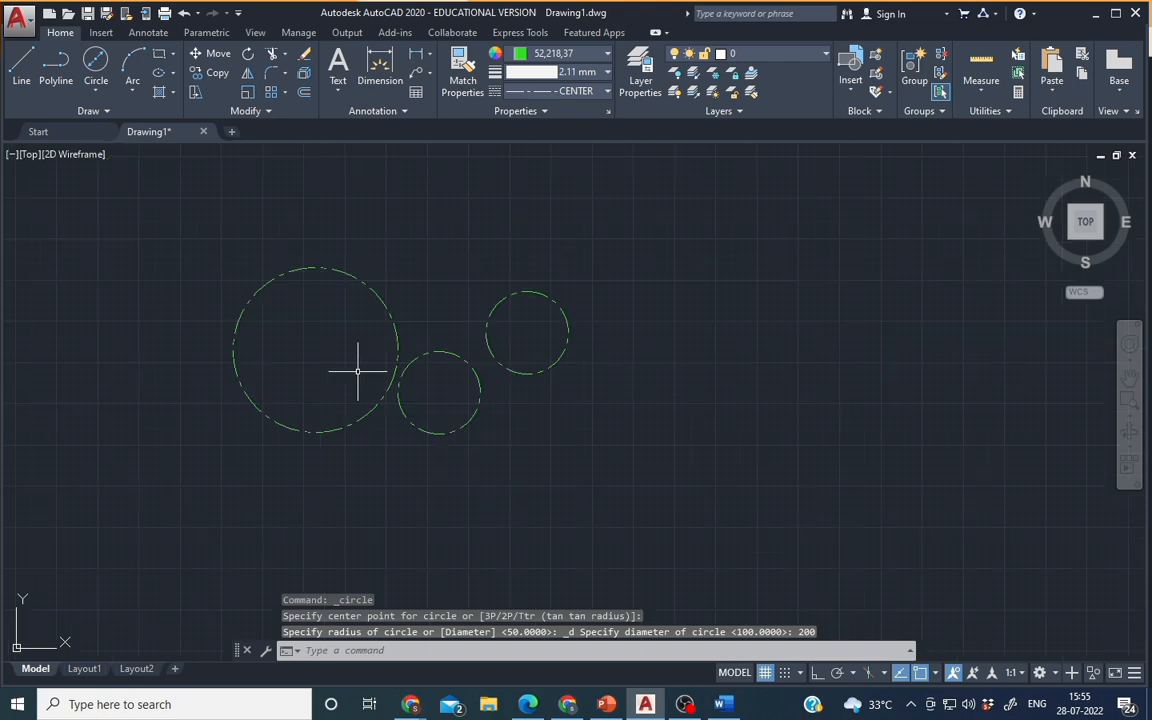
Step: Draw a 2-point circle between the left quadrant of the rightmost circle and the right quadrant of the 200-diameter circle
click(97, 91)
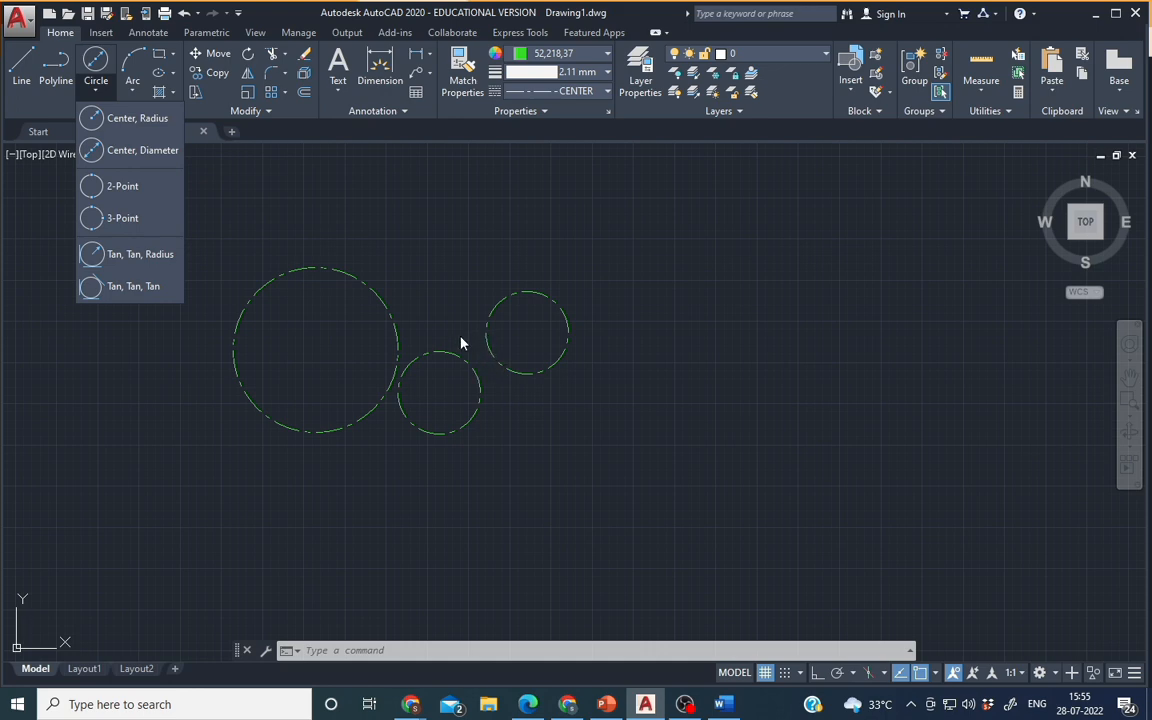
click(104, 190)
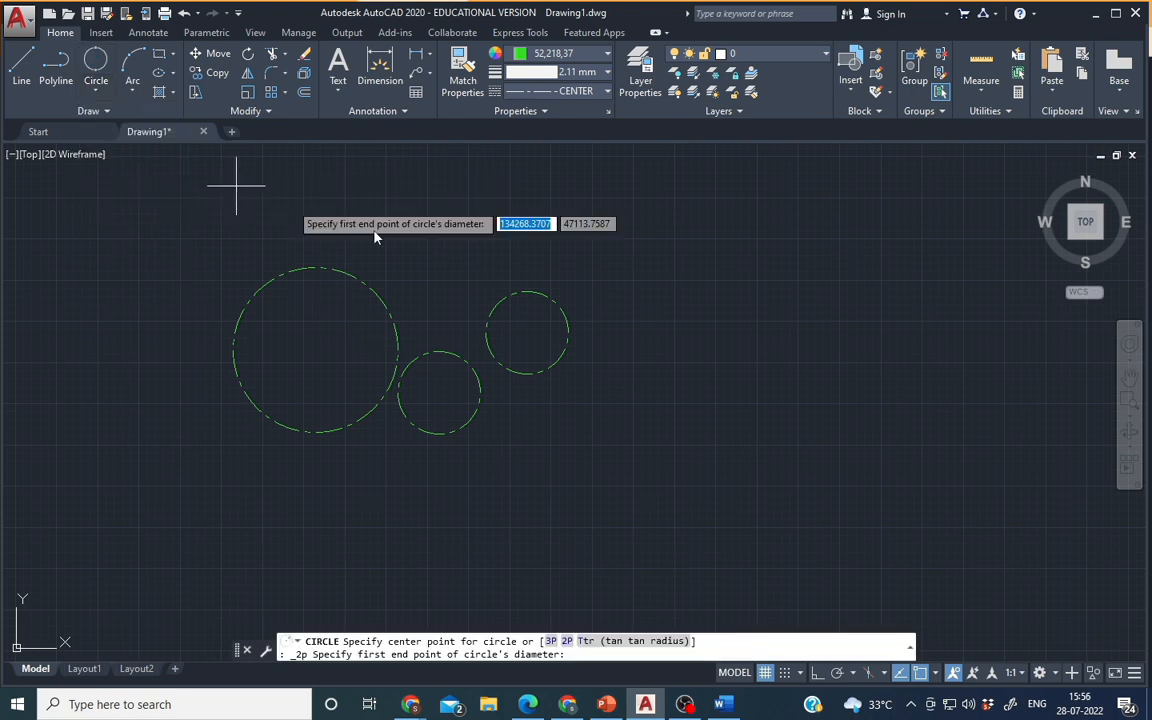
click(486, 332)
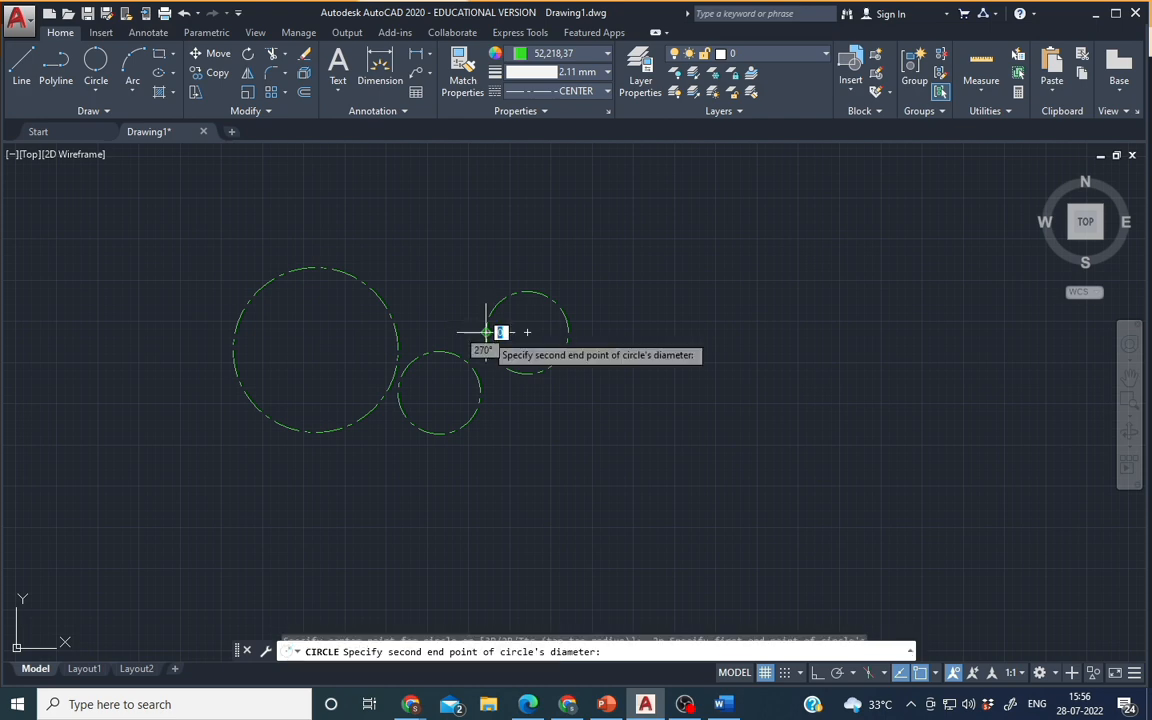
click(398, 349)
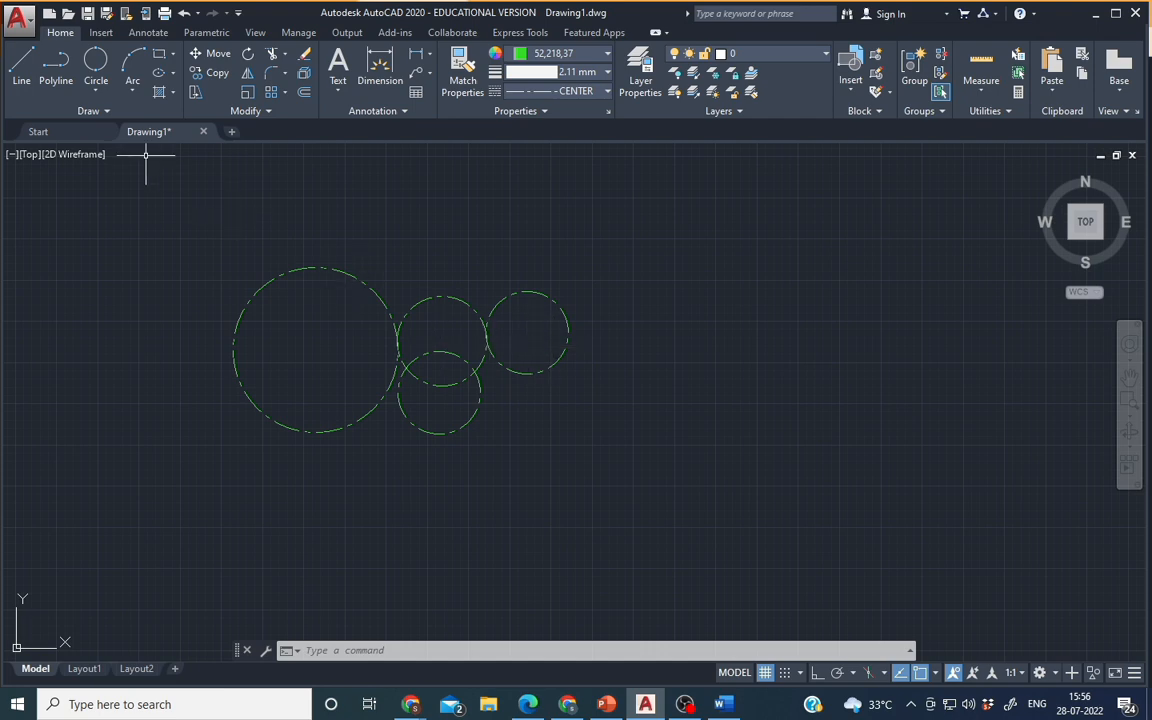
Step: Draw a 3-point circle through the bottom quadrants of the two 100-diameter circles and a free point to the lower right, and erase it
click(95, 92)
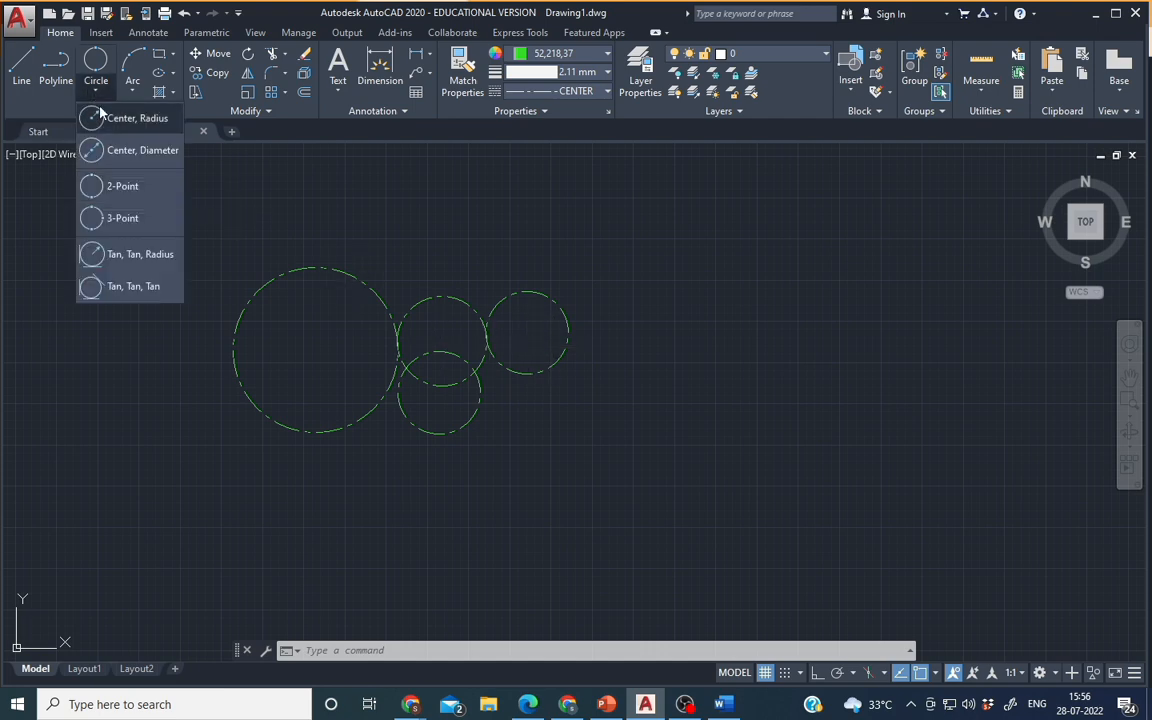
click(124, 220)
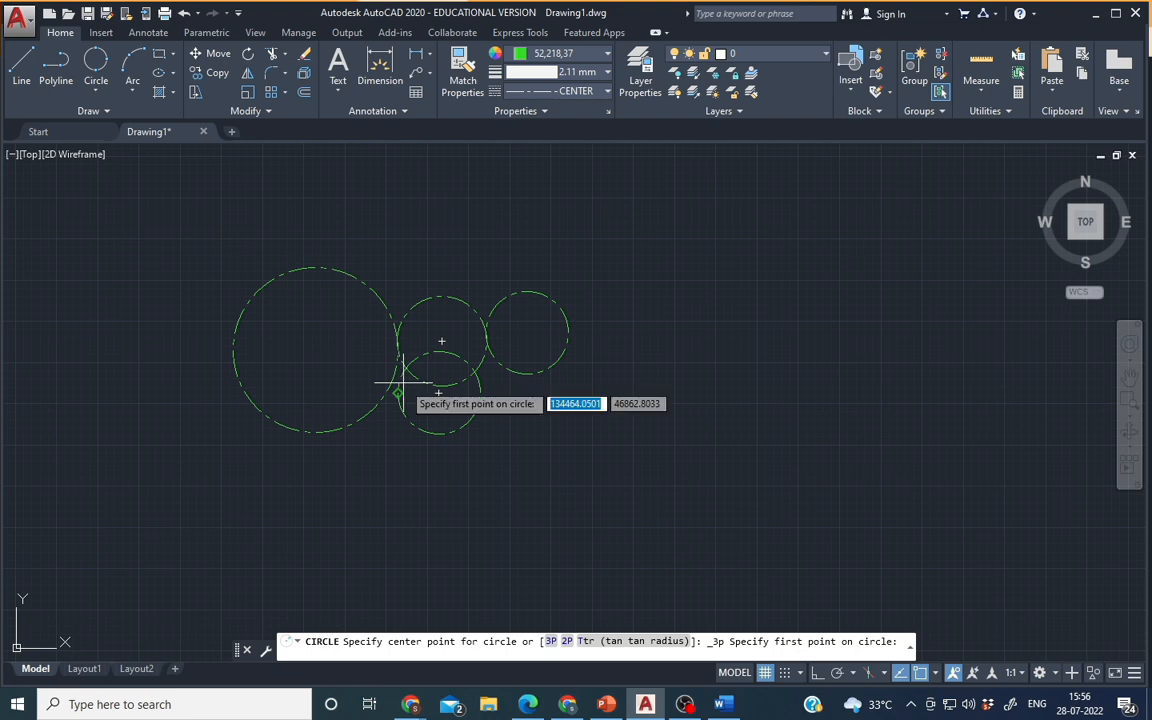
click(439, 433)
click(527, 375)
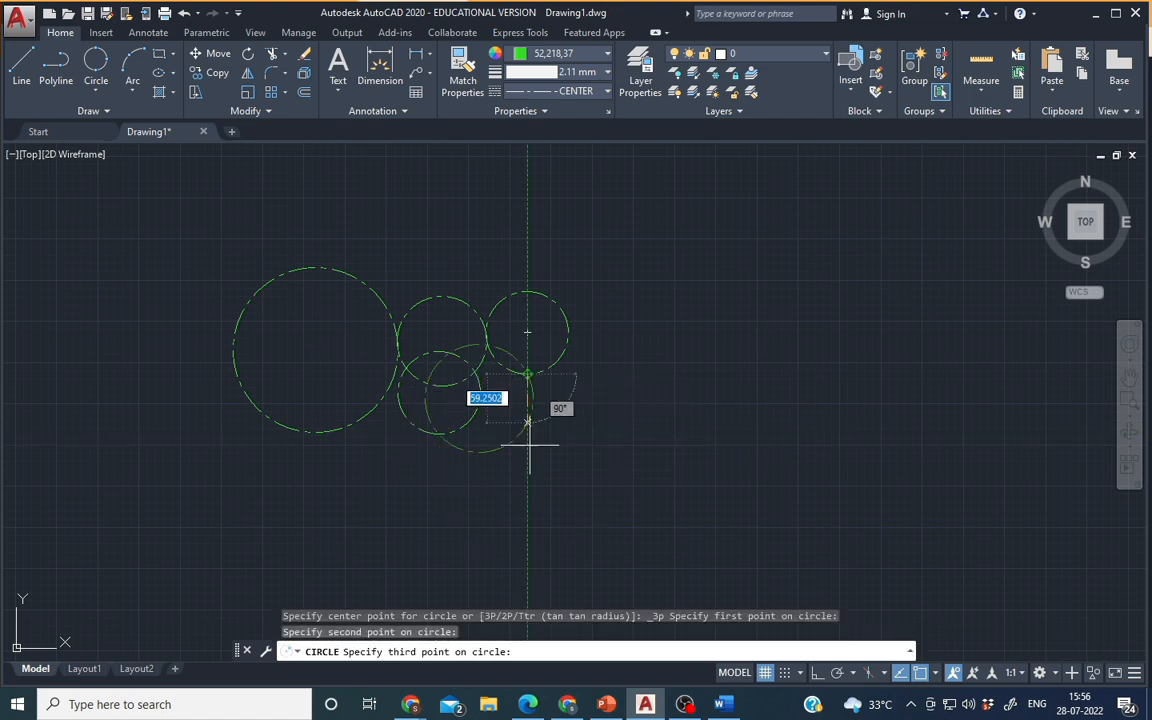
click(697, 484)
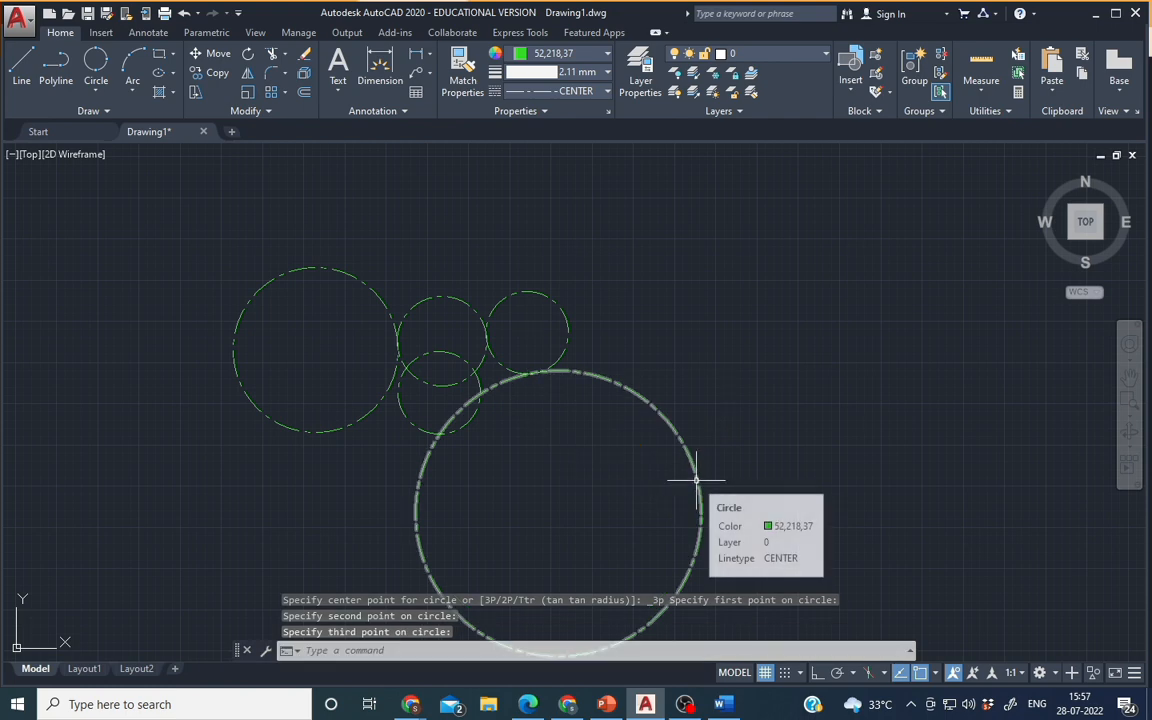
click(697, 480)
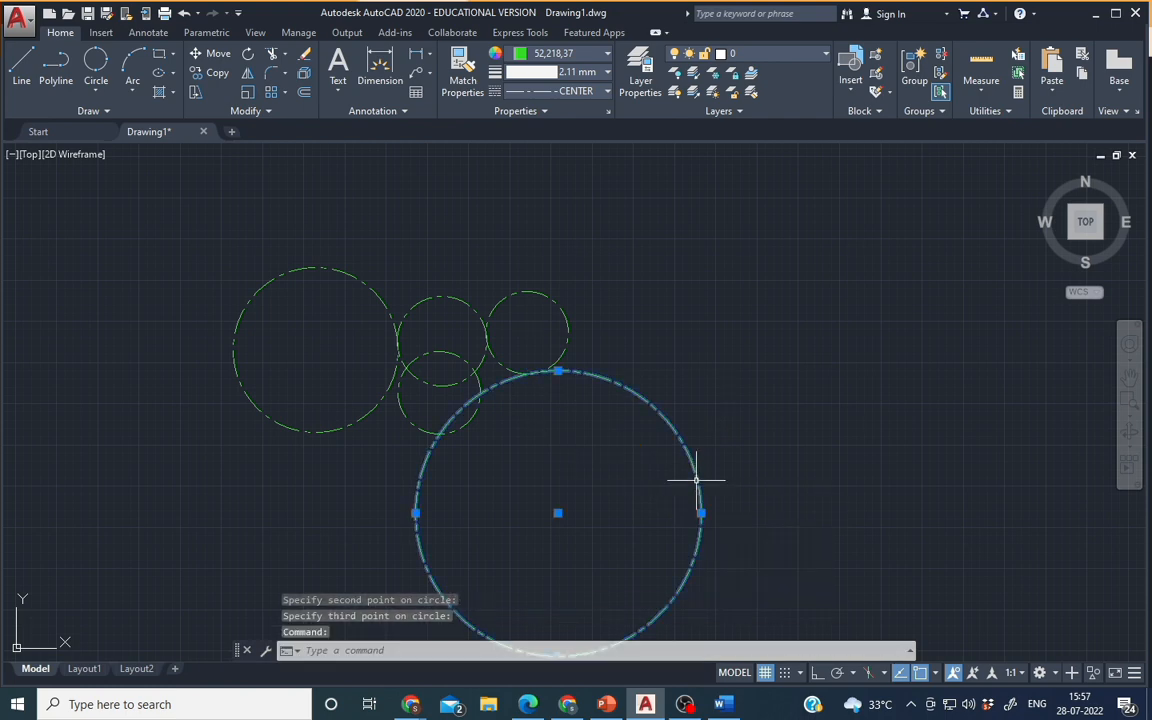
key(Delete)
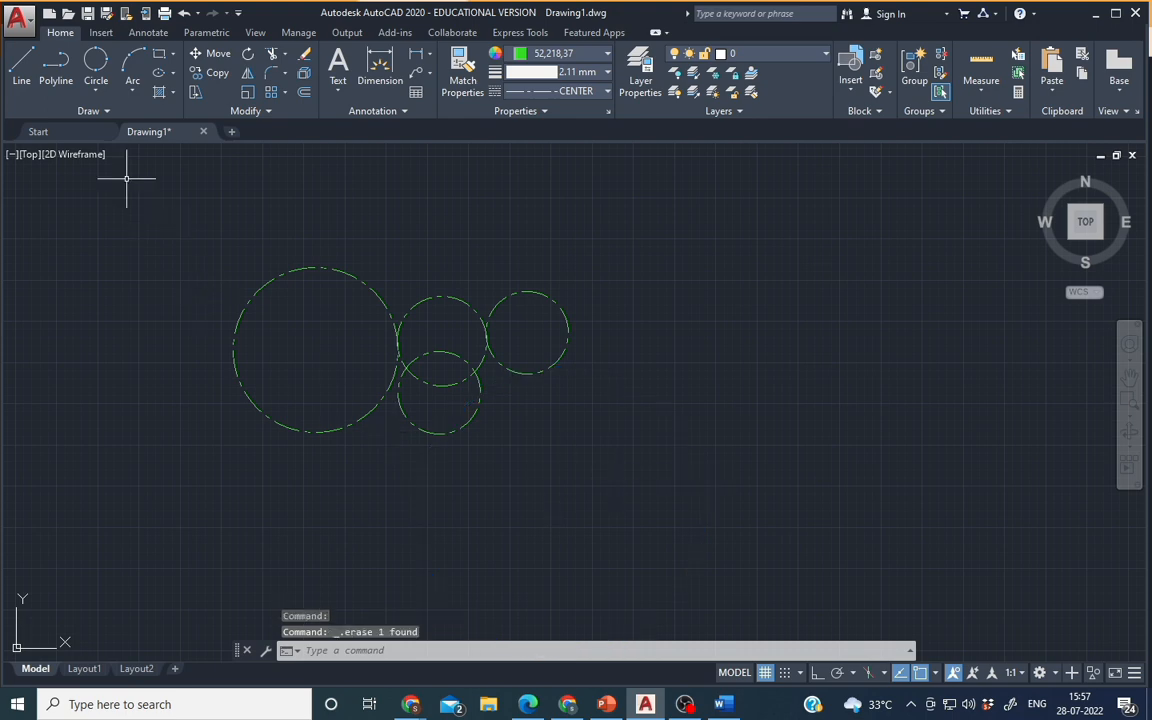
Step: Draw a 3-point circle through the bottom quadrants of the largest and lowest circles and the left quadrant of the 2-point circle
click(97, 58)
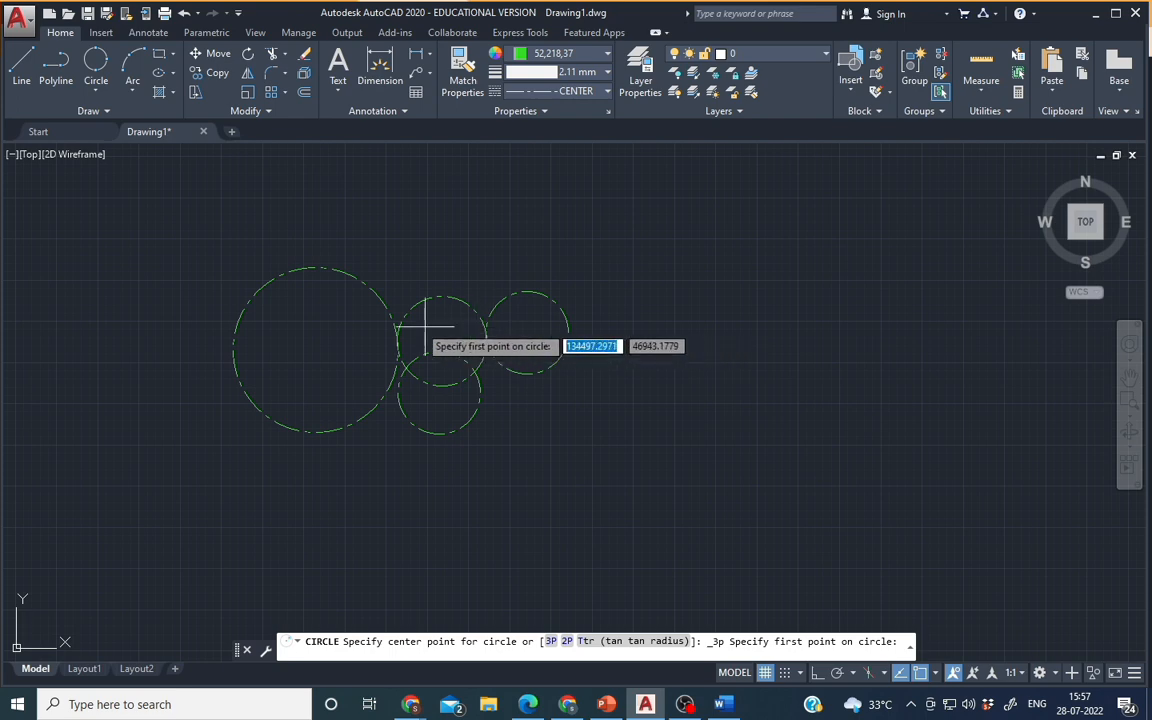
click(361, 420)
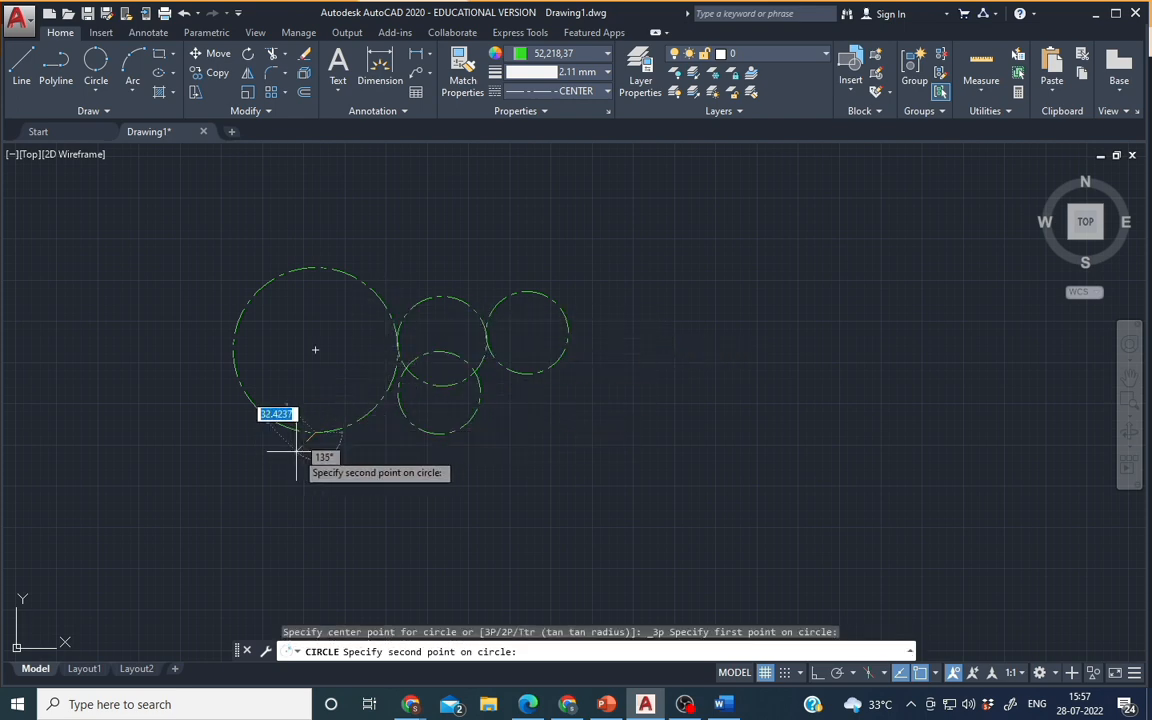
click(439, 433)
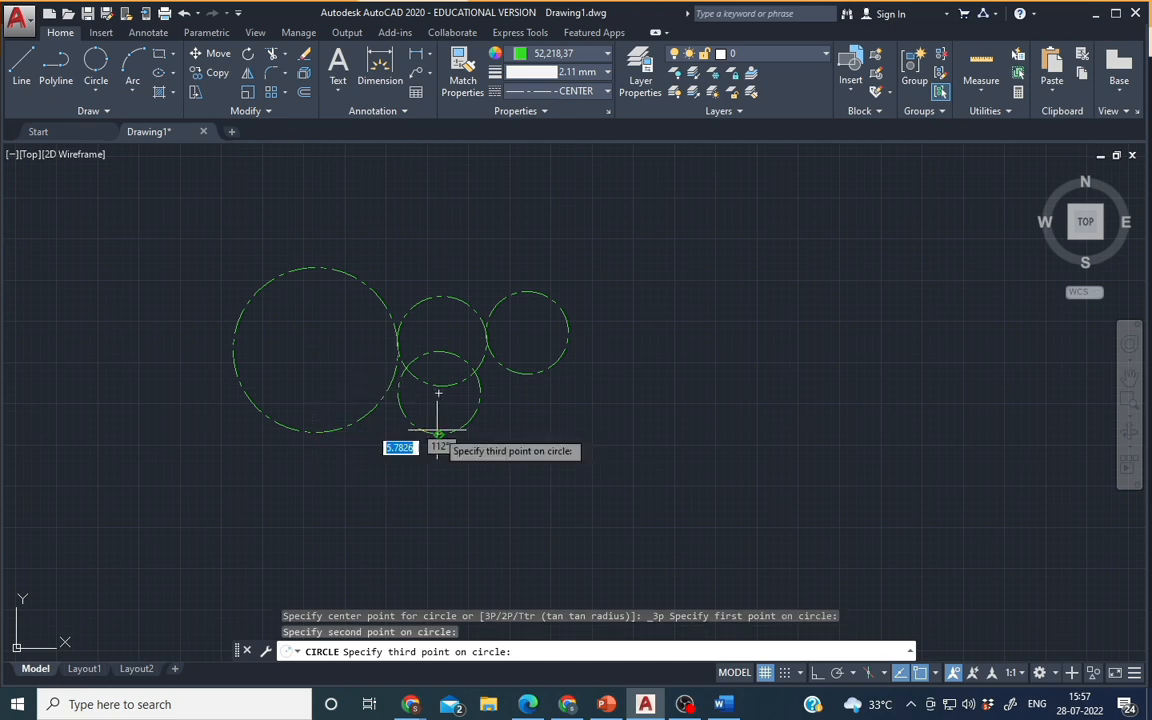
click(397, 341)
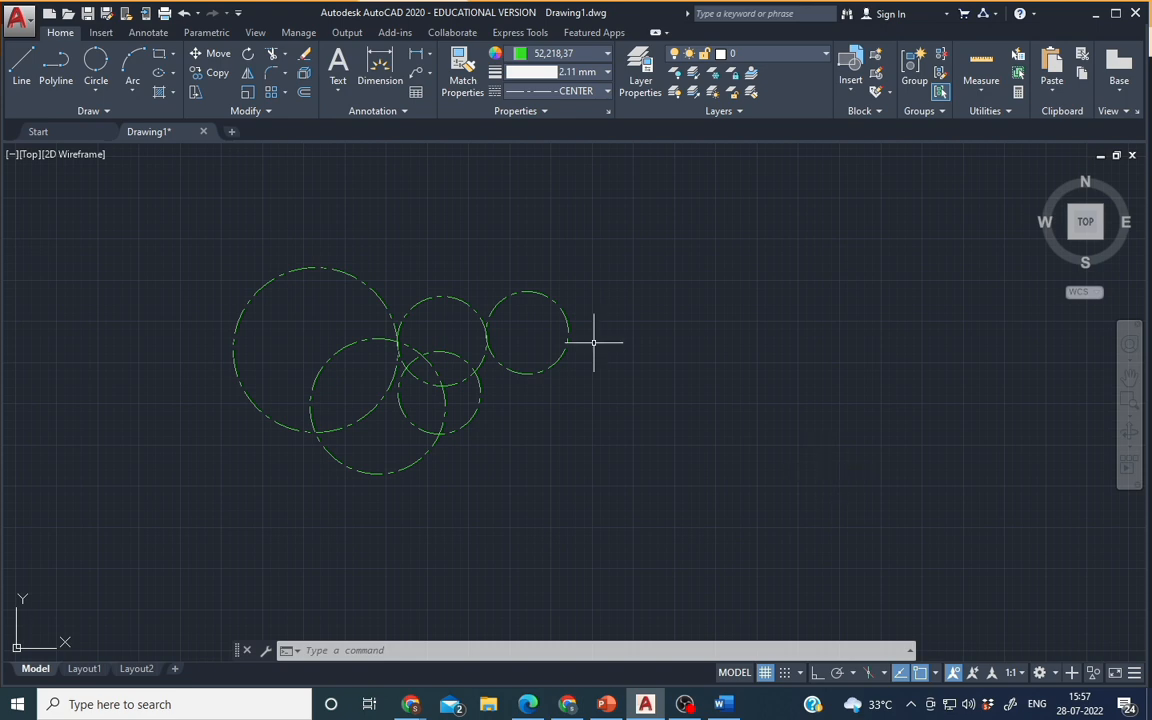
Step: Draw a single line sloping upward to the right, in the empty area to the lower right of the circles
click(95, 94)
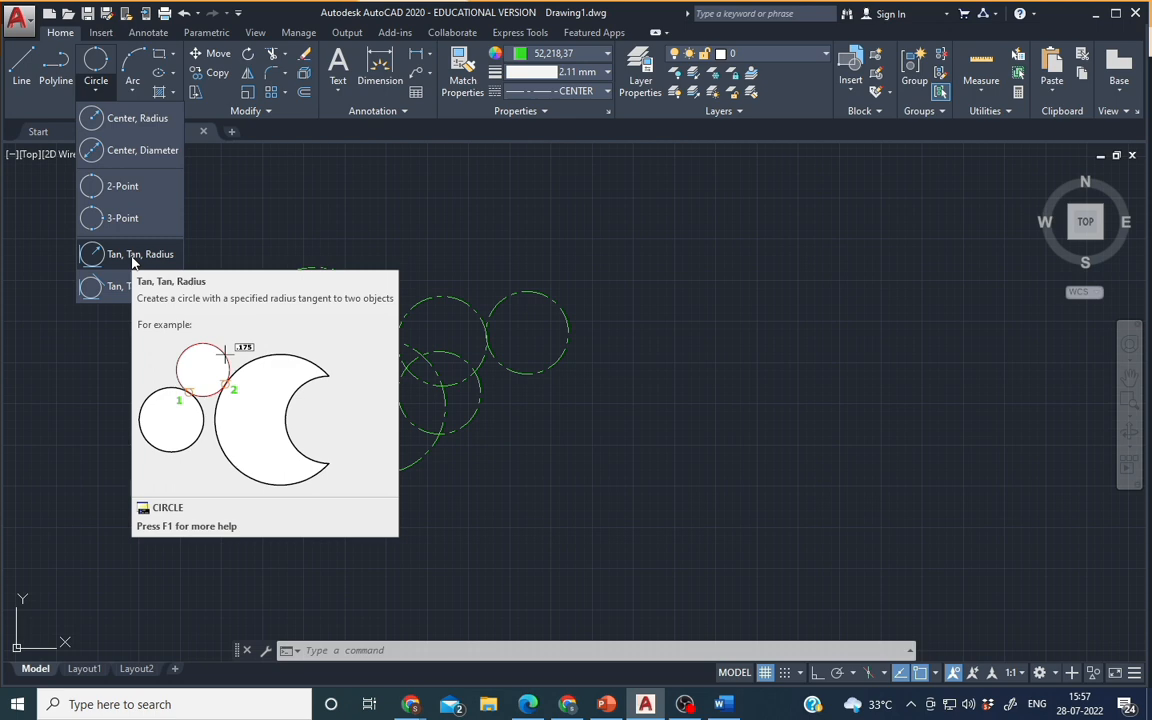
click(623, 450)
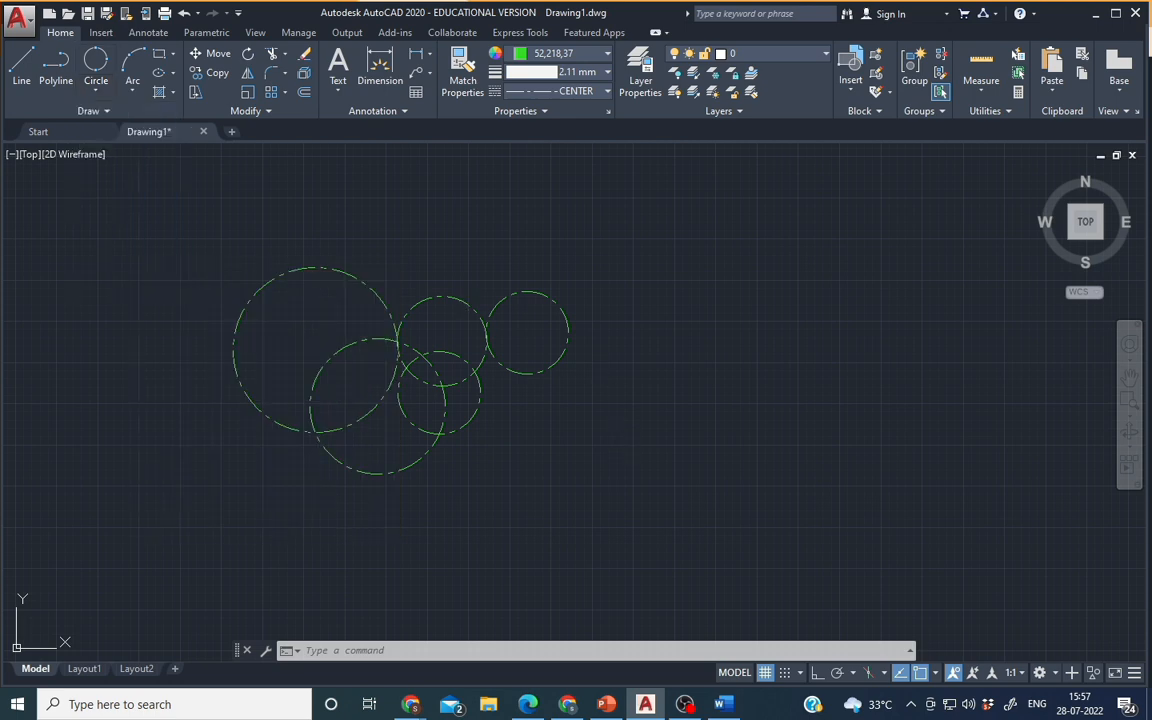
click(20, 62)
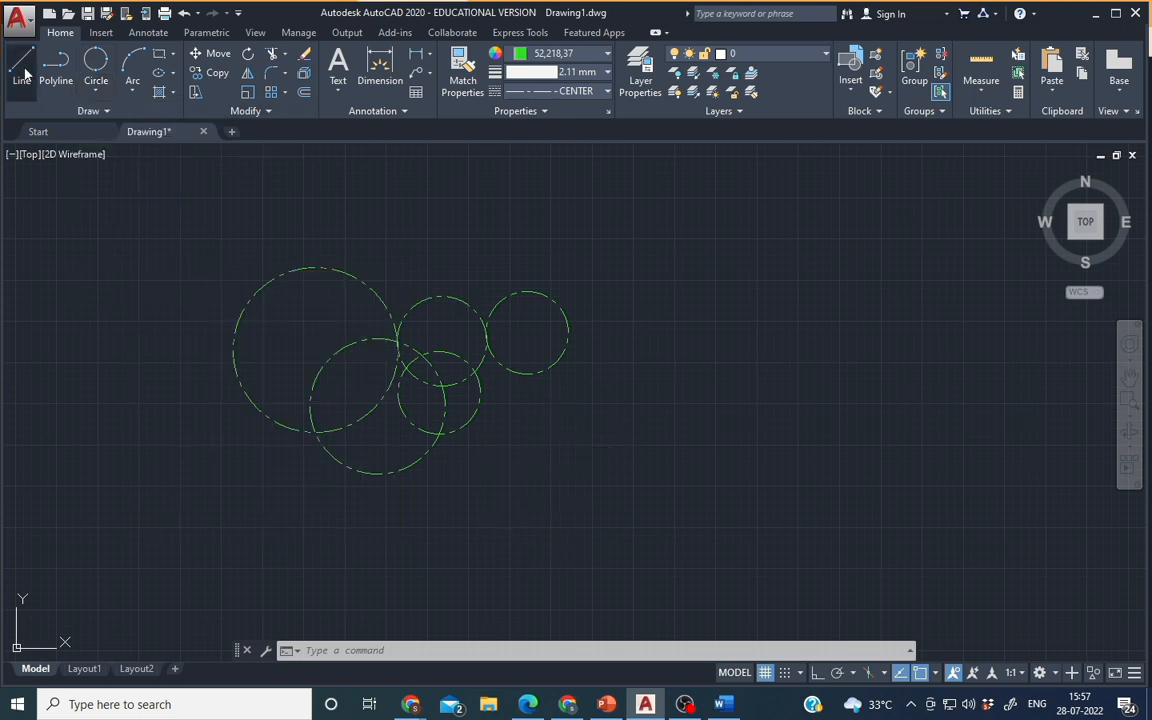
click(555, 439)
click(825, 342)
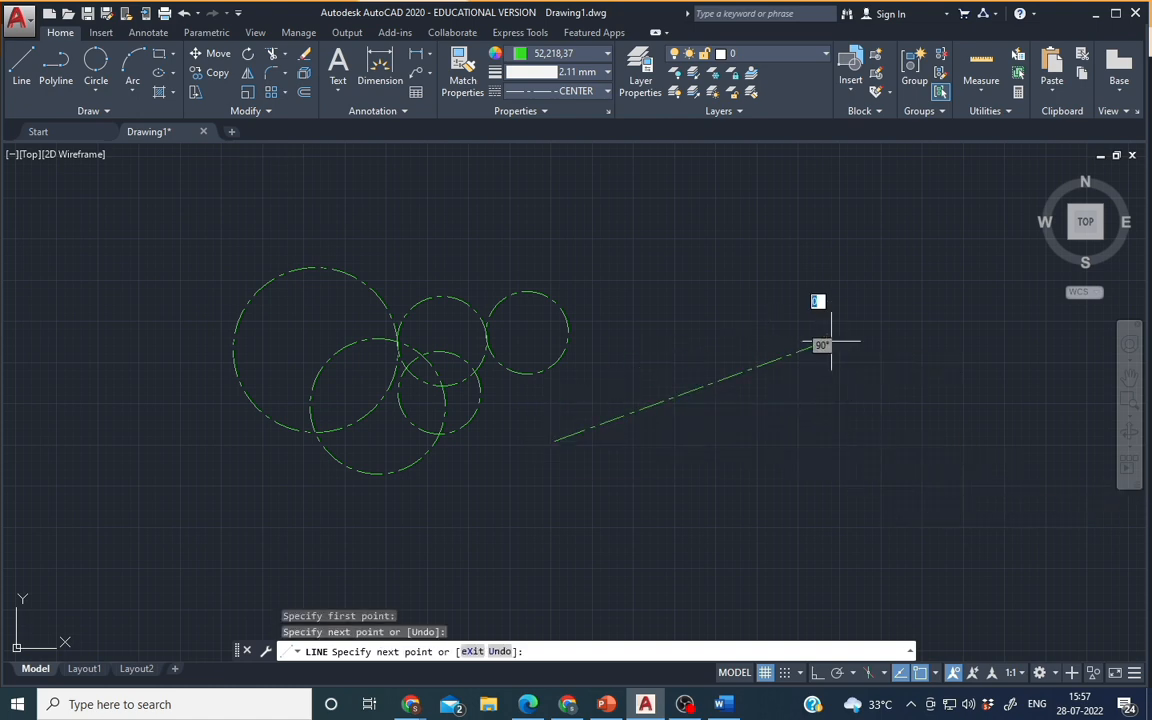
right_click(897, 348)
click(938, 354)
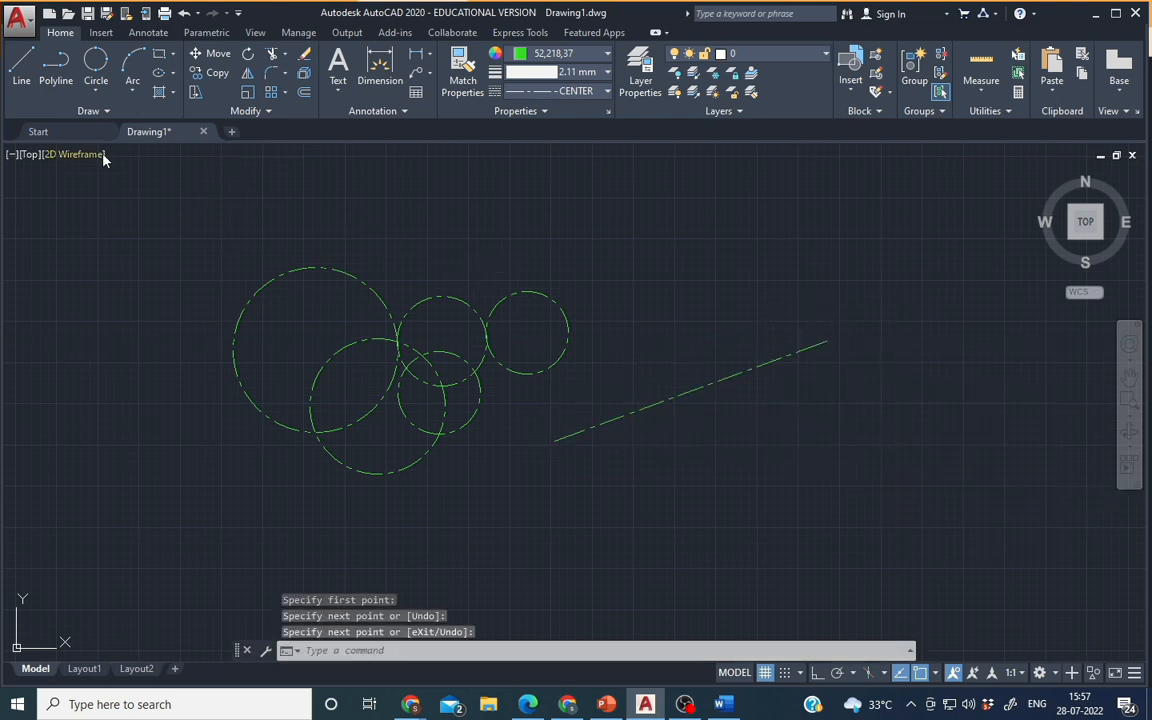
Step: Draw a Tan, Tan, Radius circle tangent to the rightmost circle and the sloping line, accepting the default radius of 81.9931
click(95, 62)
click(96, 92)
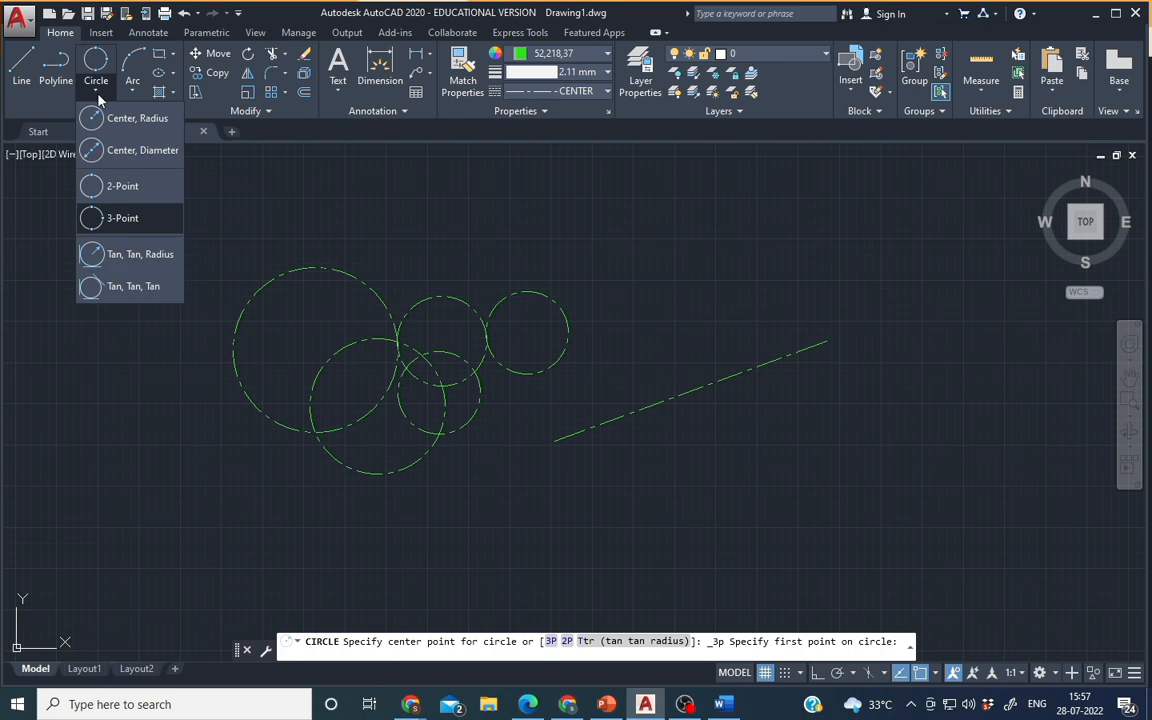
click(130, 254)
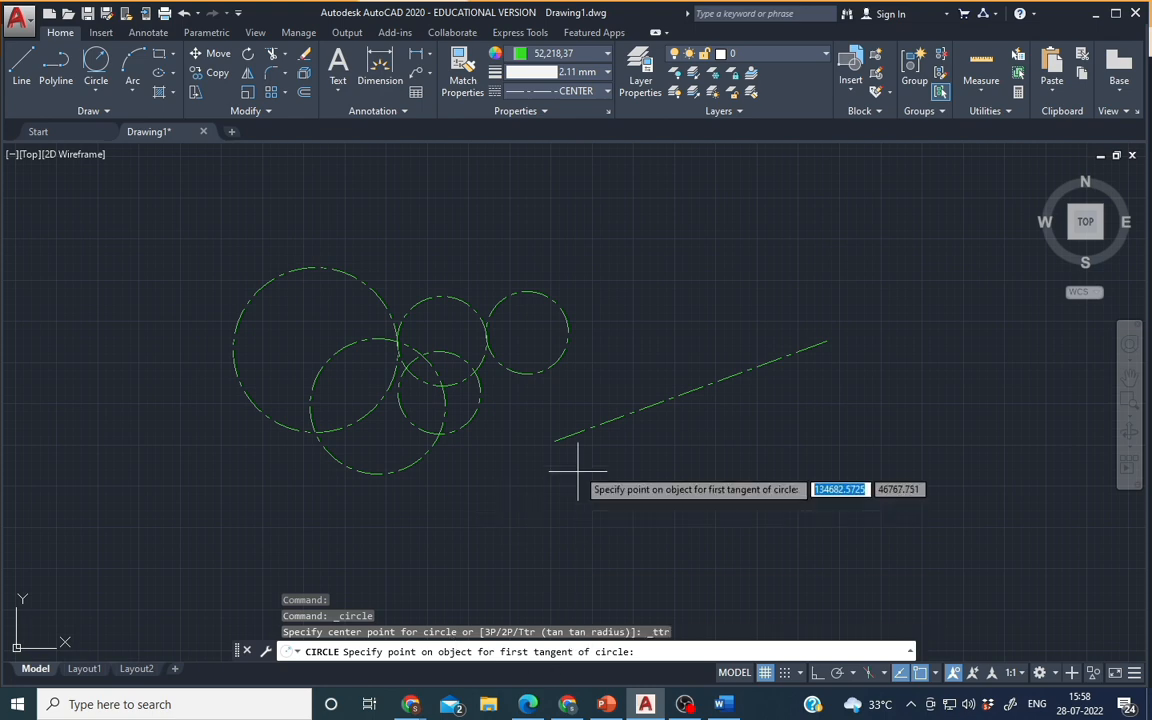
click(569, 378)
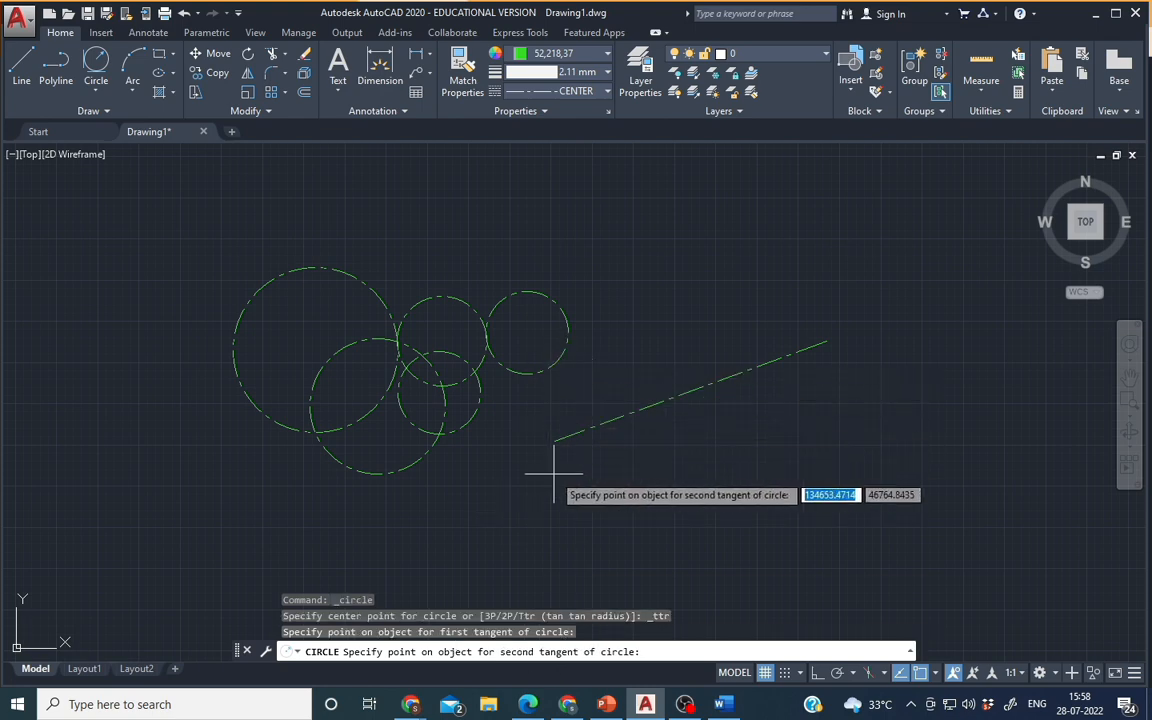
click(692, 390)
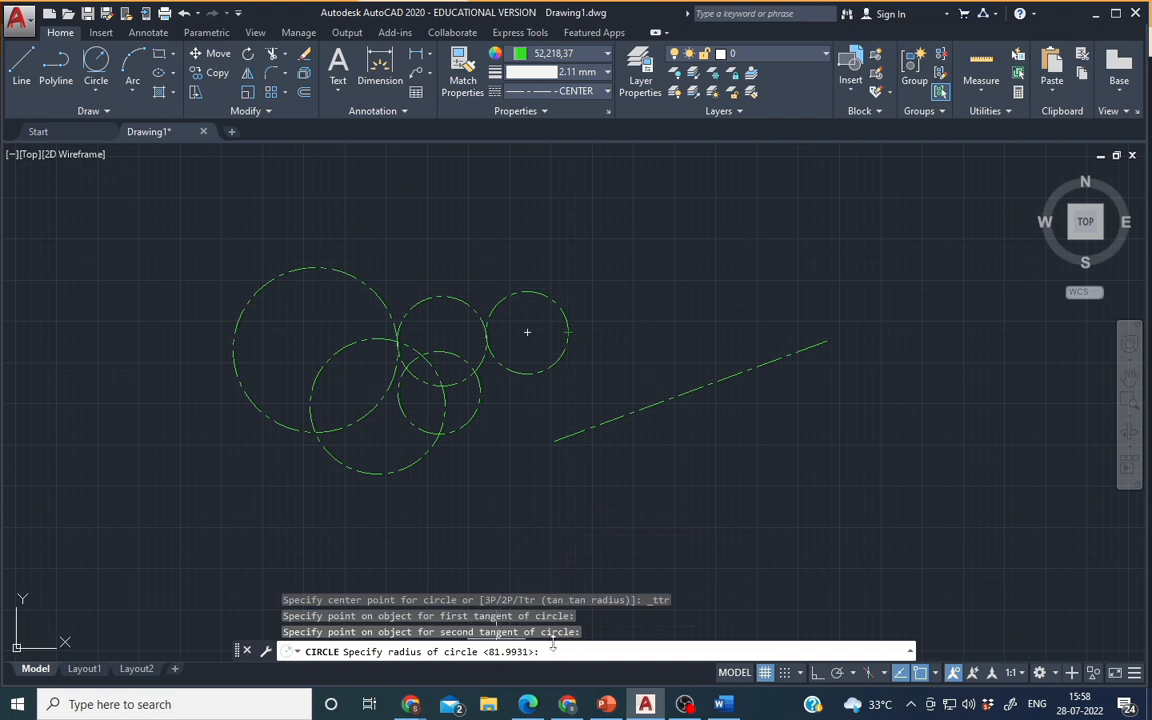
key(Return)
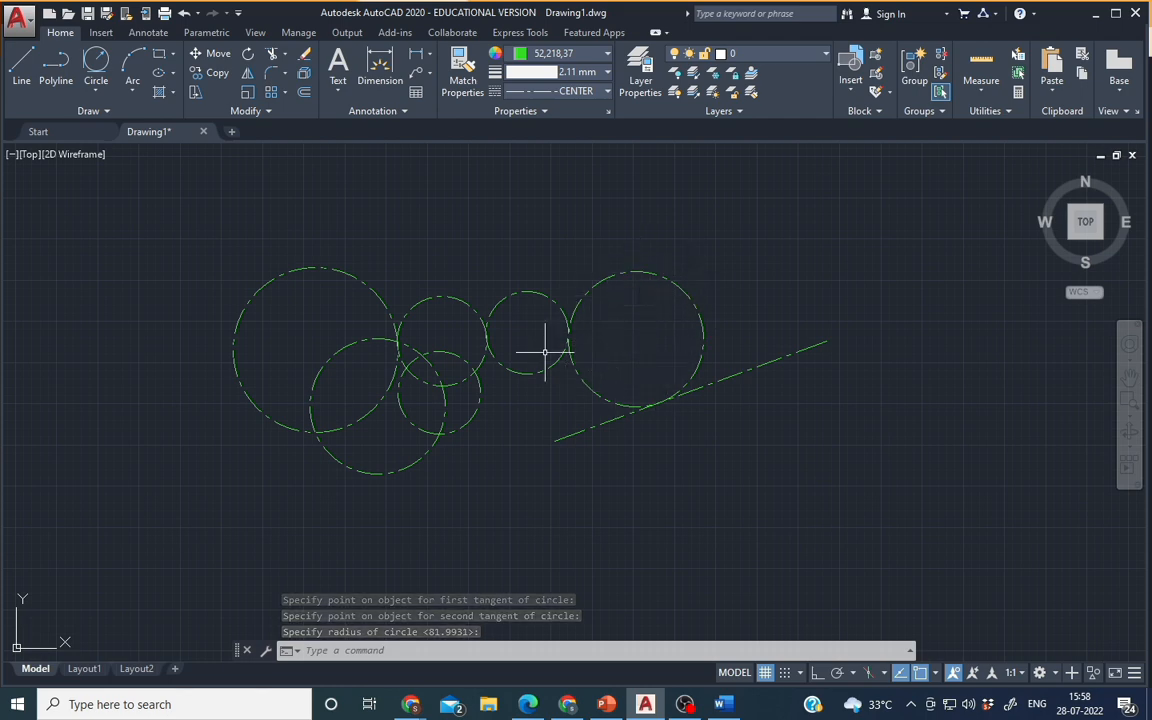
Step: Draw a Tan, Tan, Radius circle of radius 100 tangent to the 3-point circle and the circle resting on the line, and erase it
click(96, 70)
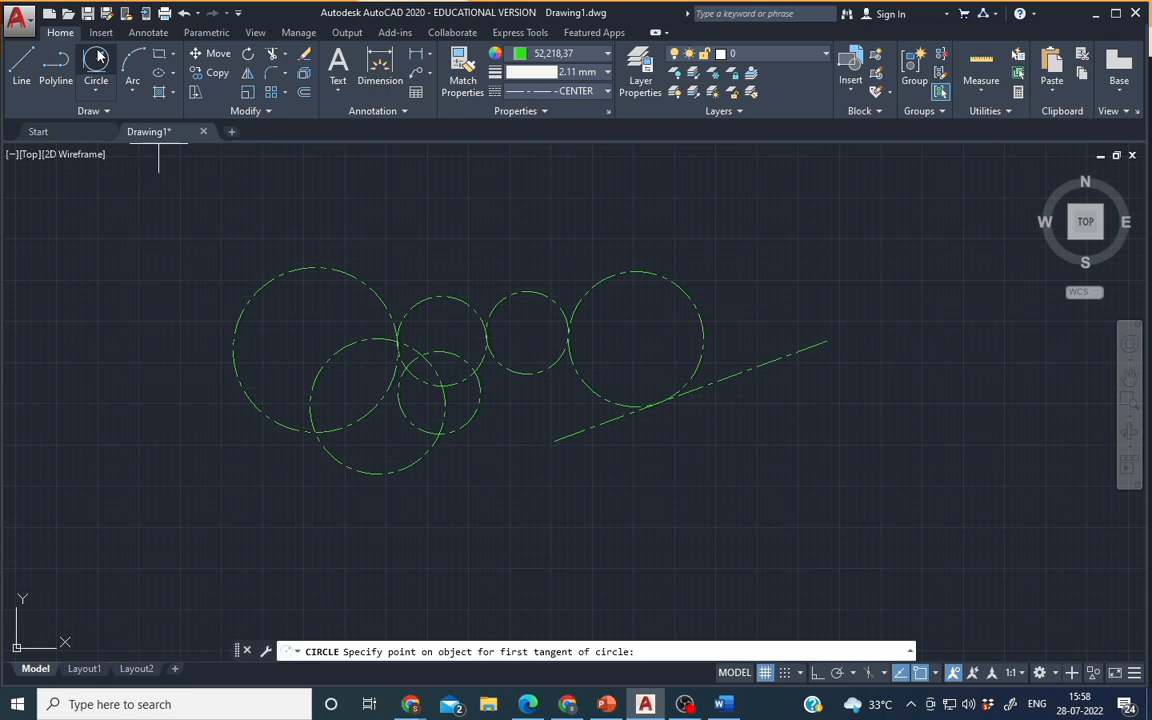
click(413, 458)
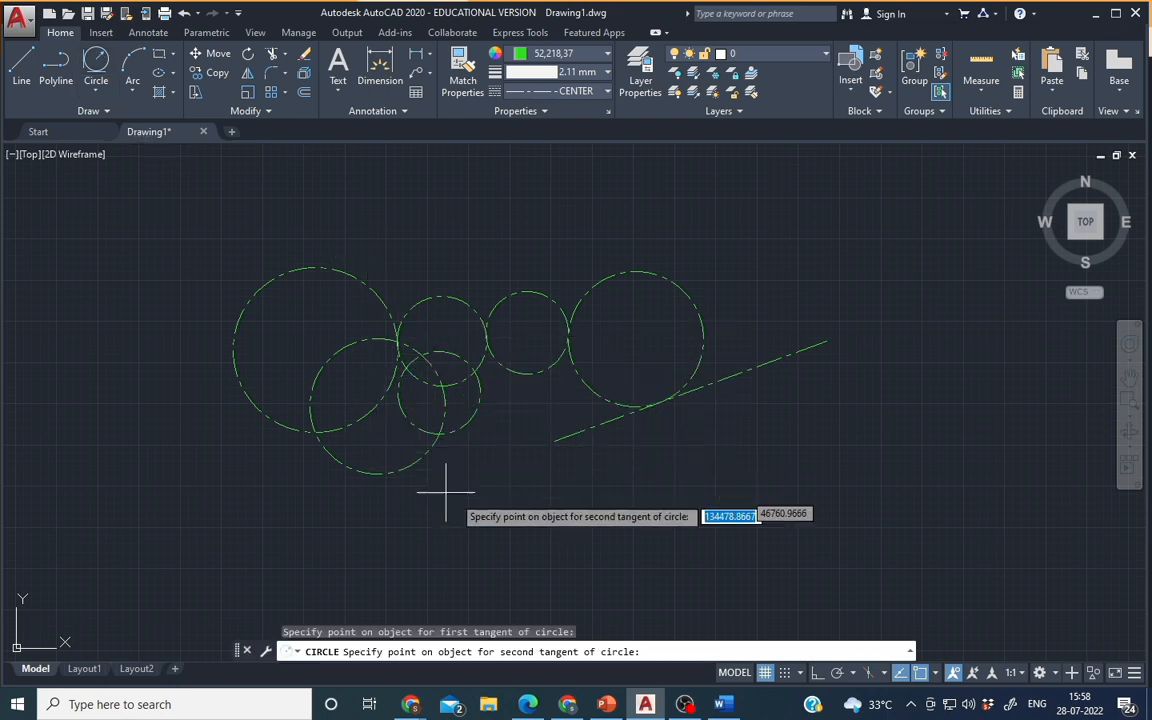
click(581, 378)
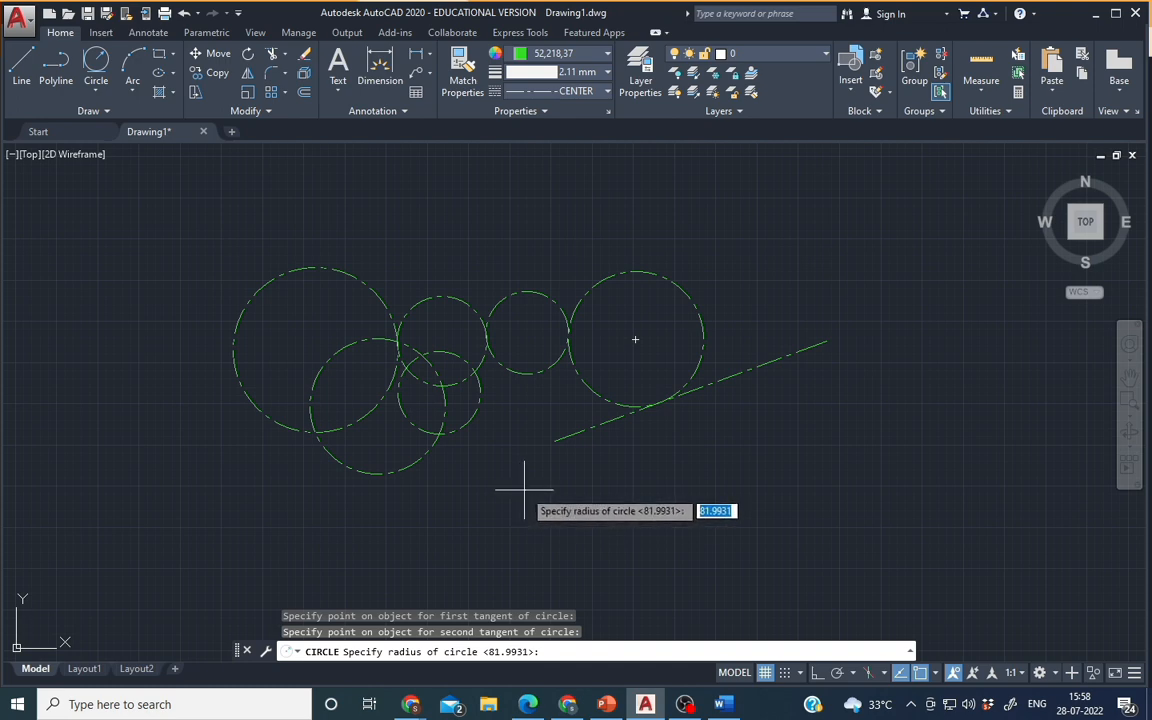
text(100)
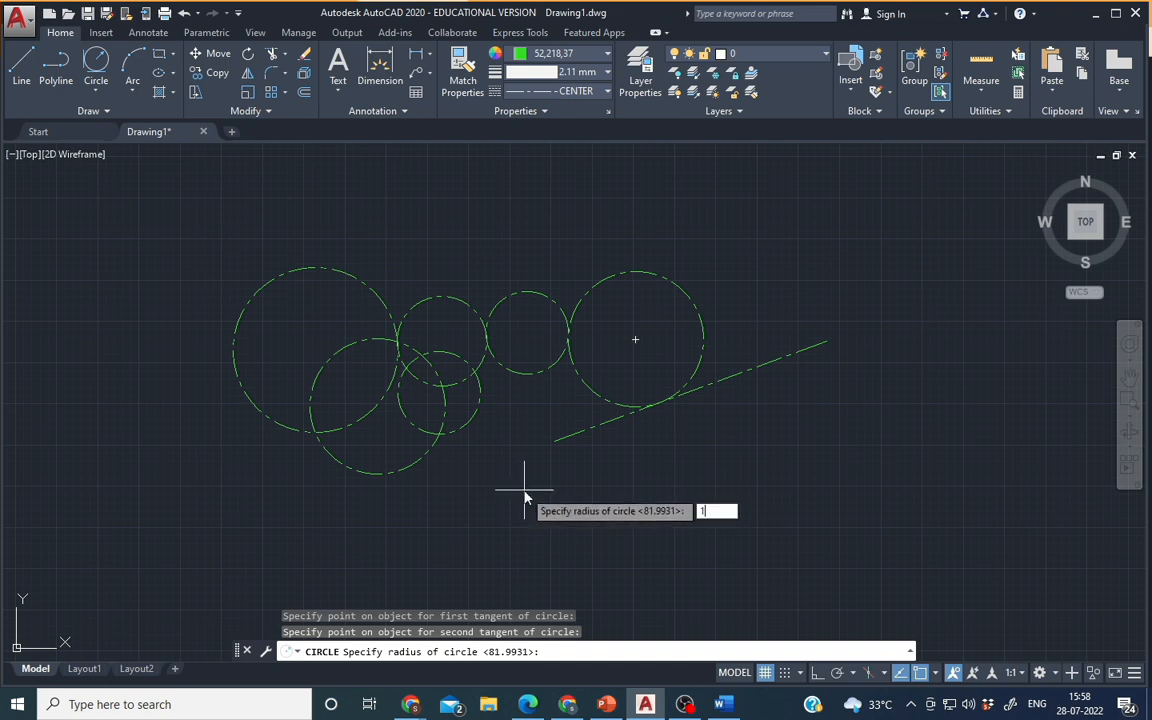
key(Return)
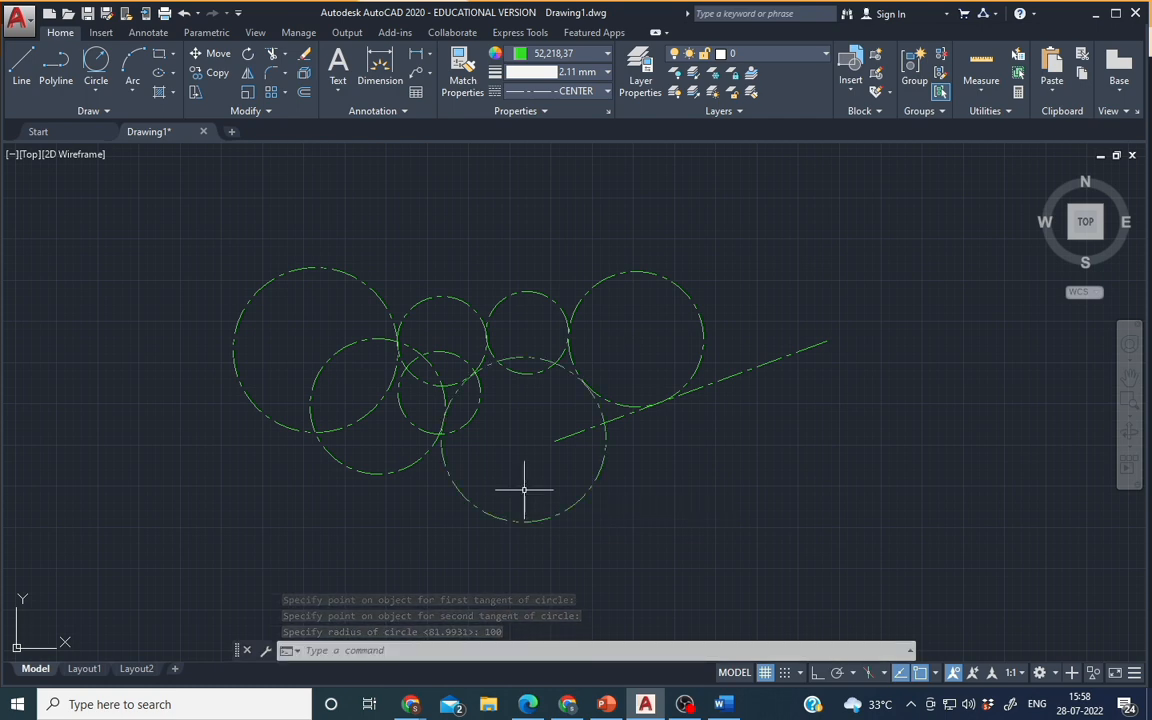
click(488, 513)
key(Delete)
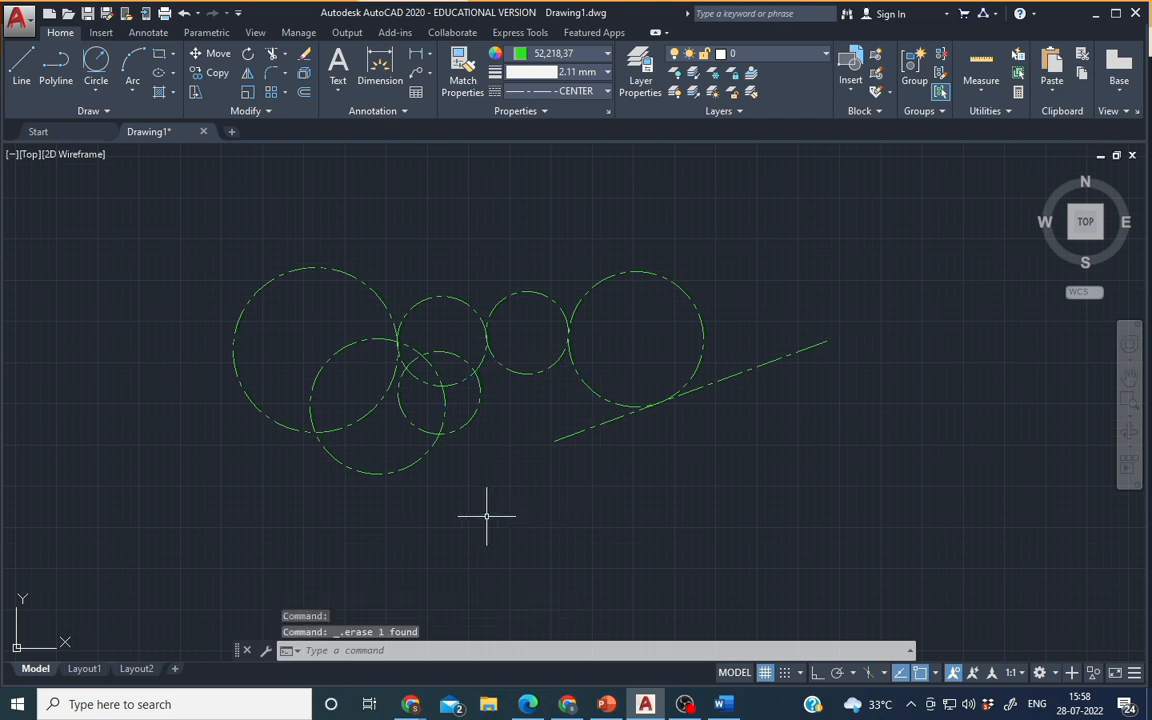
Step: Try a Tan, Tan, Radius circle of radius 10 tangent to the 3-point circle and the circle resting on the line
click(96, 62)
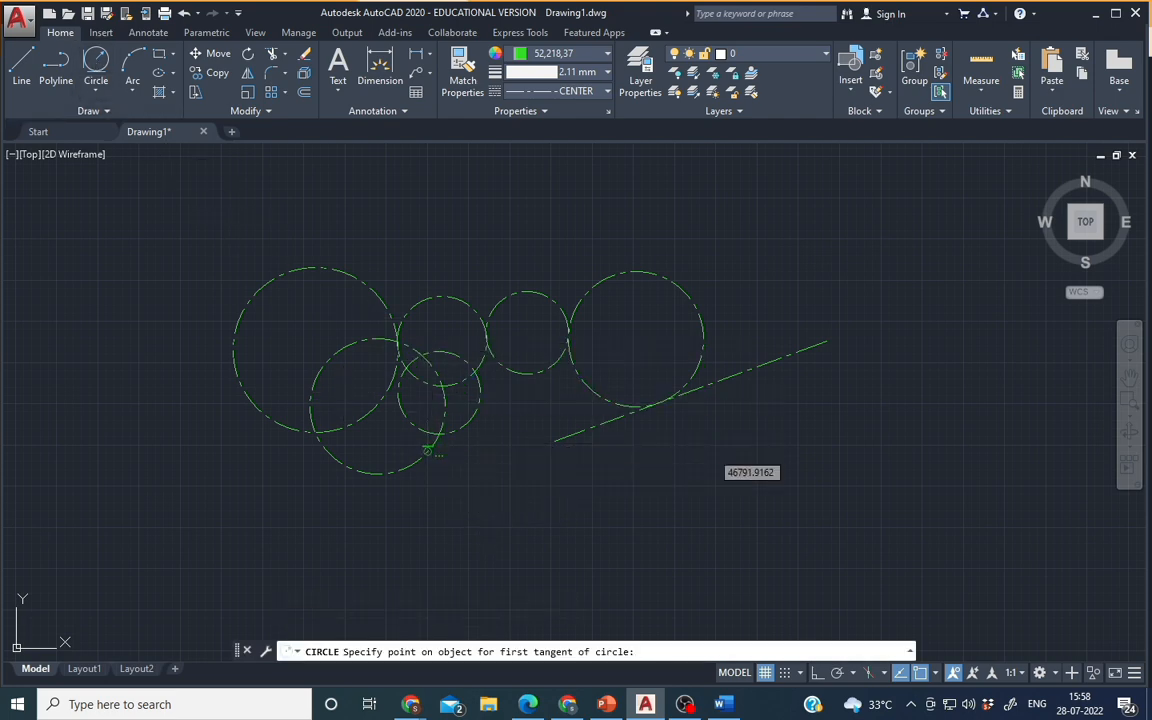
click(427, 451)
click(586, 381)
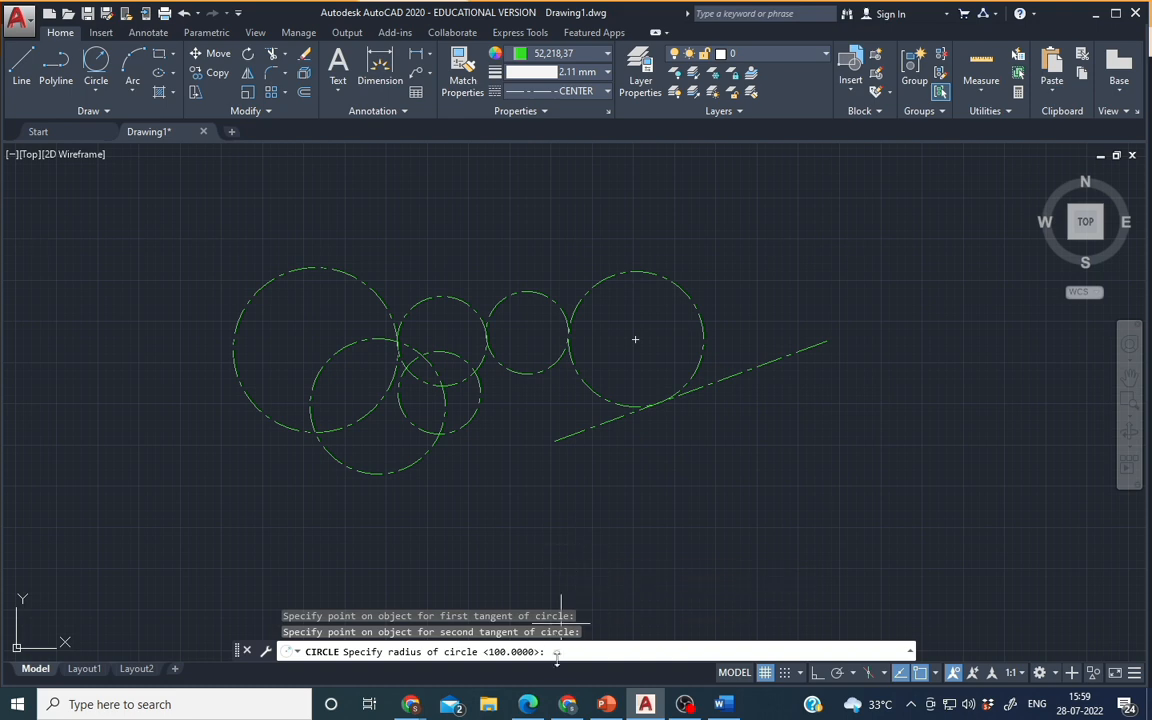
text(10)
key(Return)
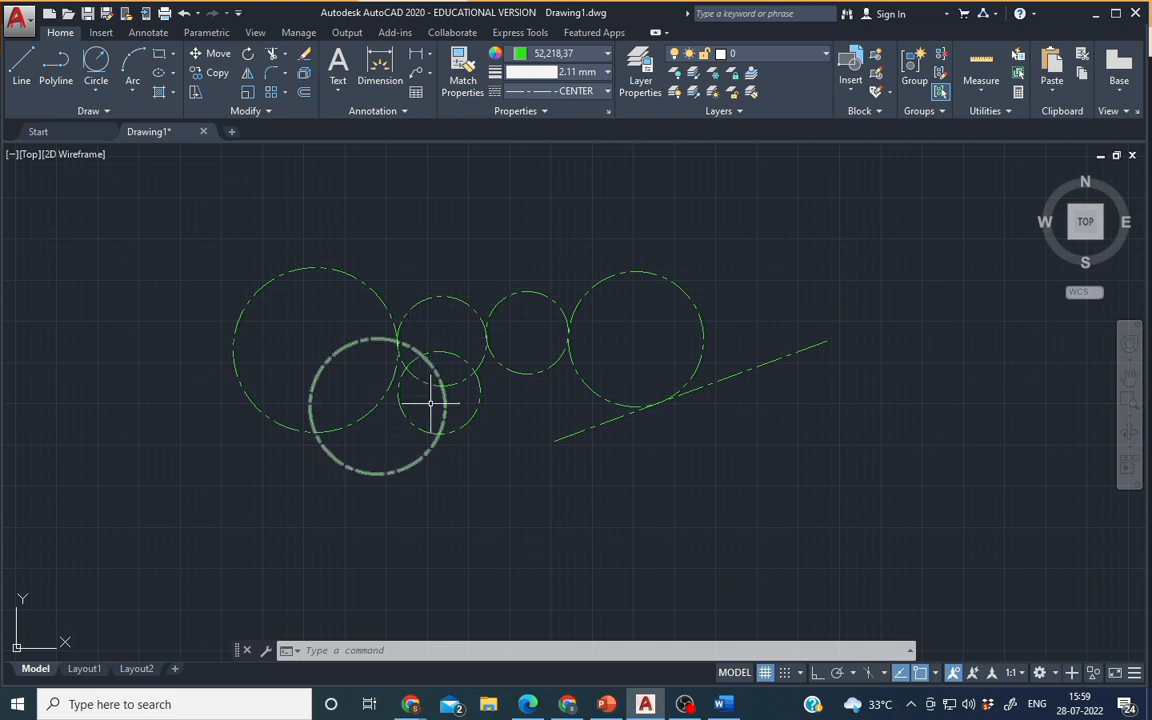
Step: Try a Tan, Tan, Radius circle of radius 50 tangent to the 3-point circle and the circle resting on the line
click(97, 64)
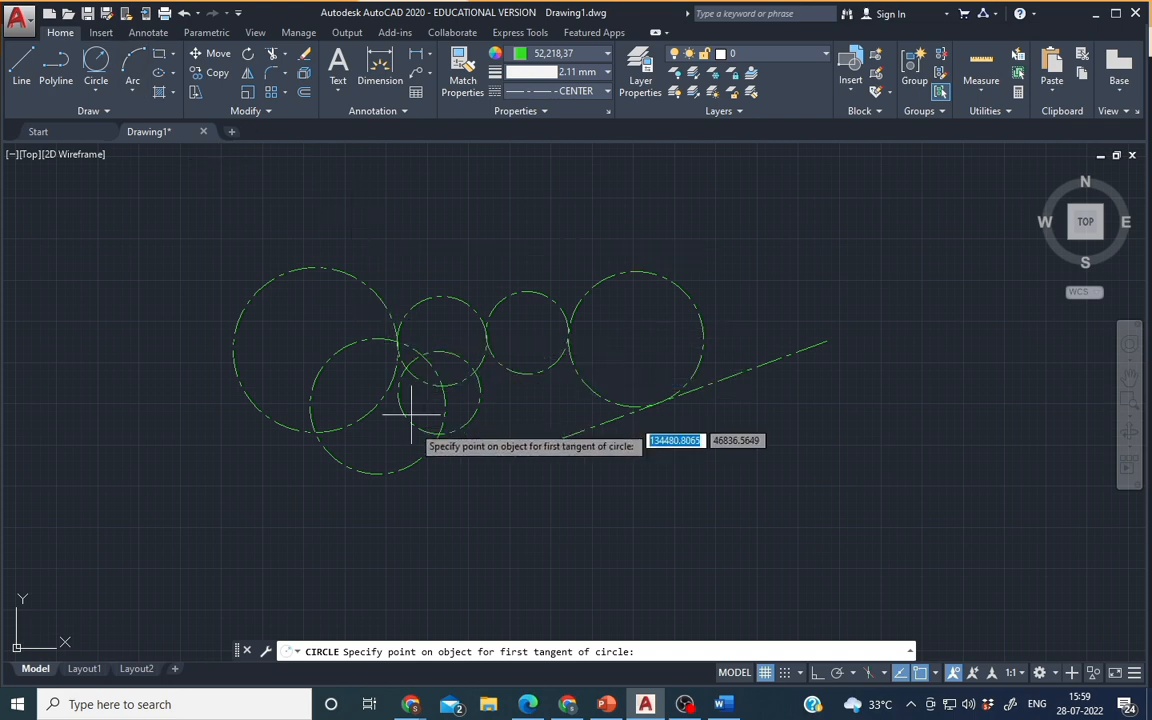
click(417, 460)
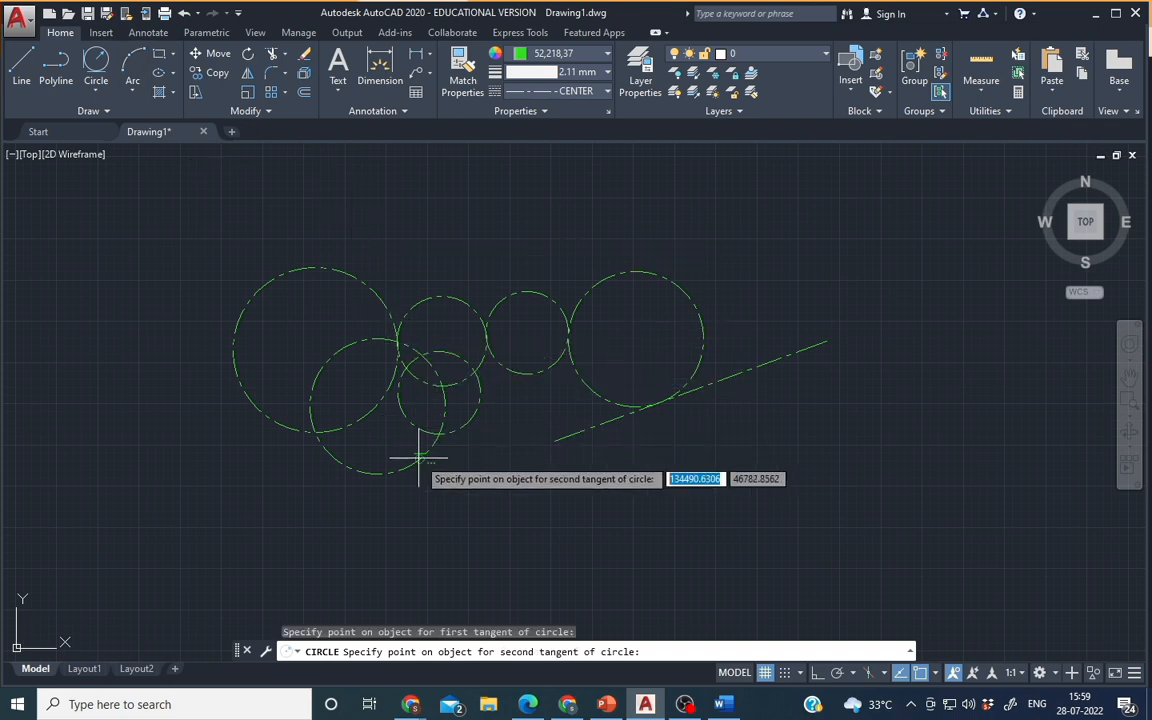
click(580, 378)
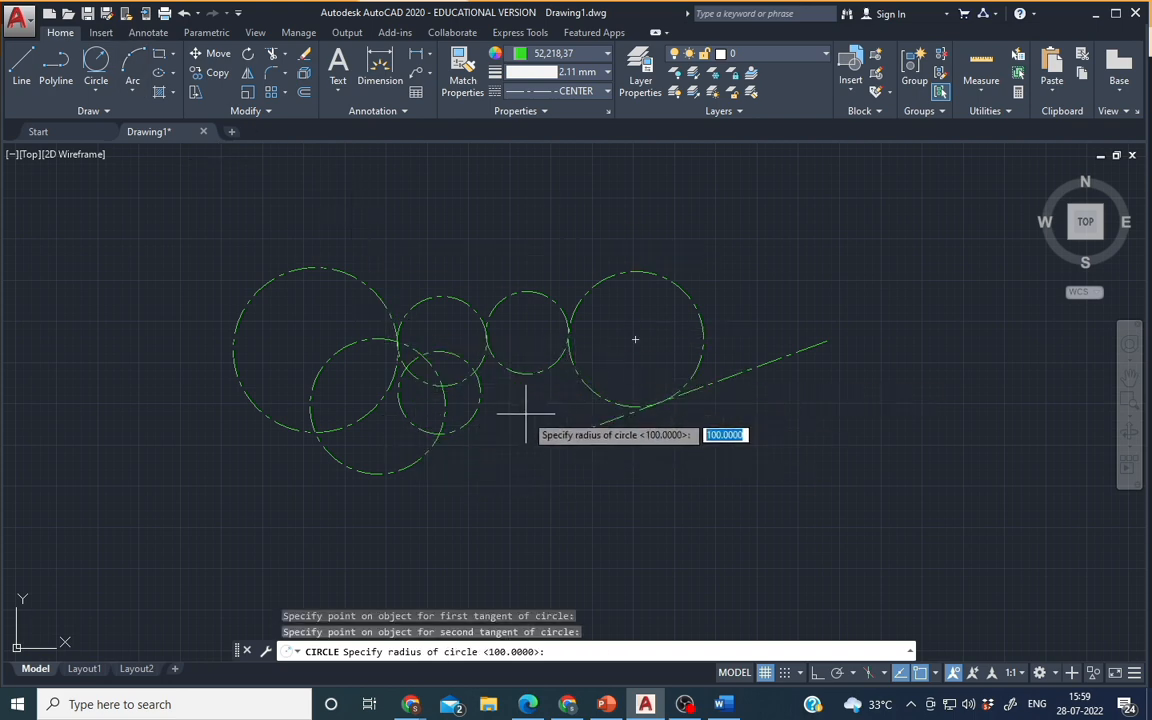
text(50)
key(Return)
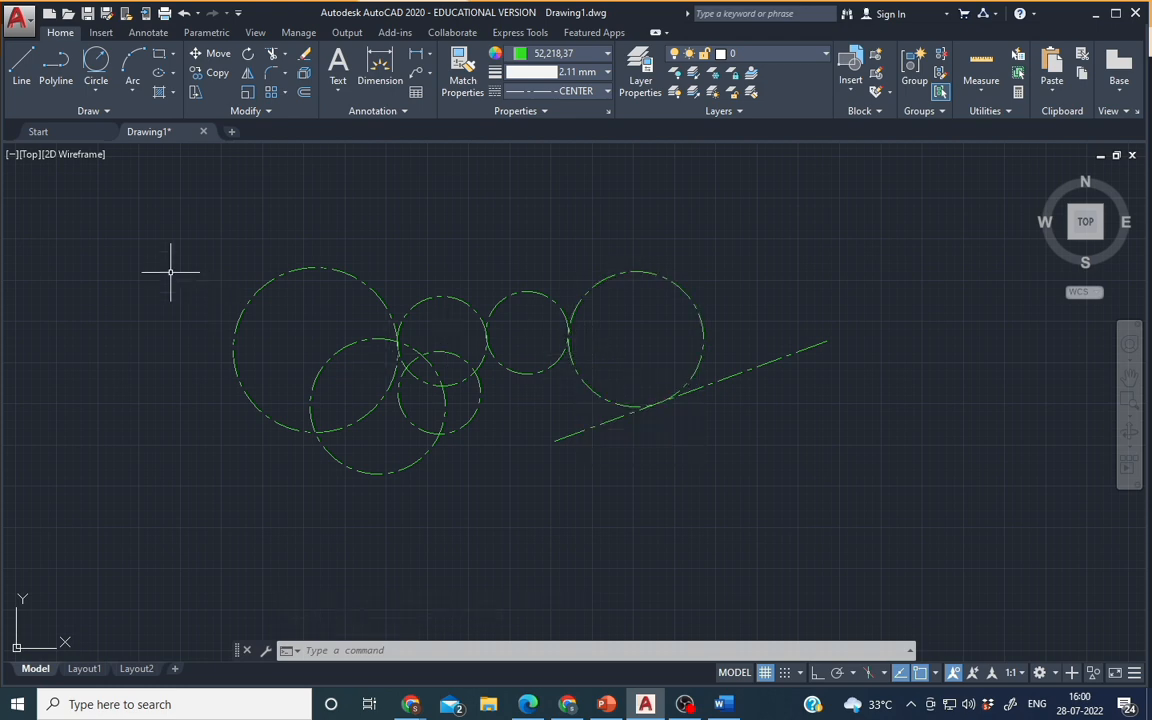
Step: Try a Tan, Tan, Radius circle of radius 75 tangent to the 3-point circle and the circle resting on the line
click(95, 62)
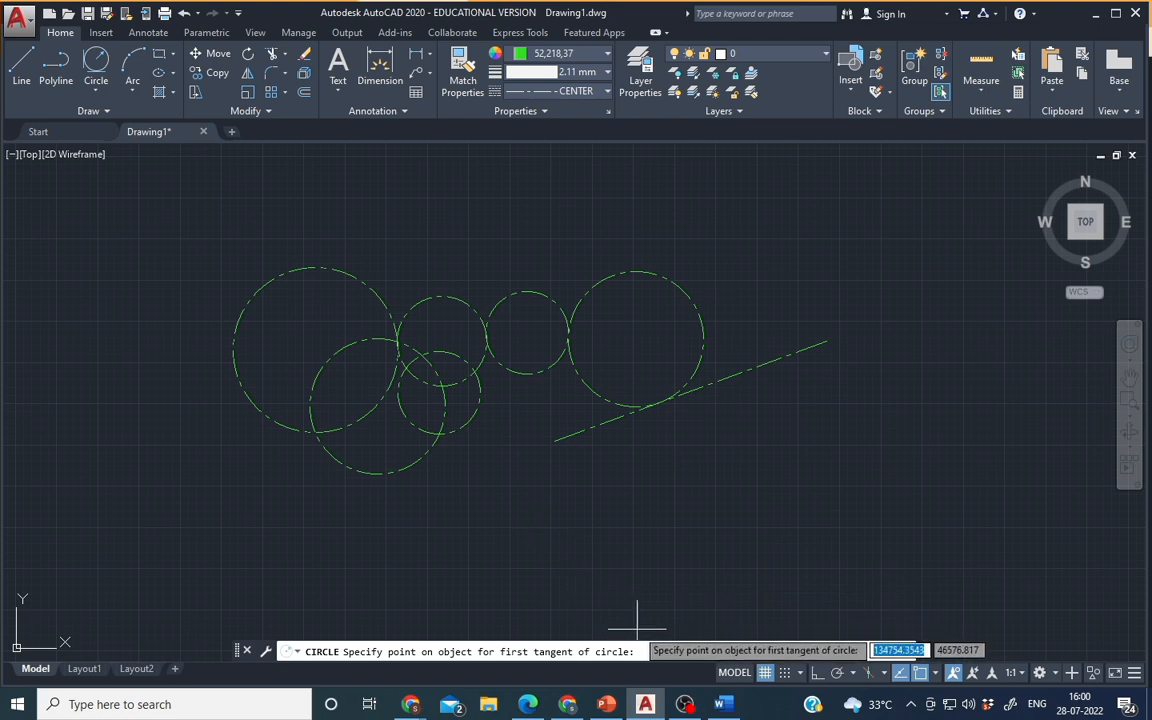
click(411, 458)
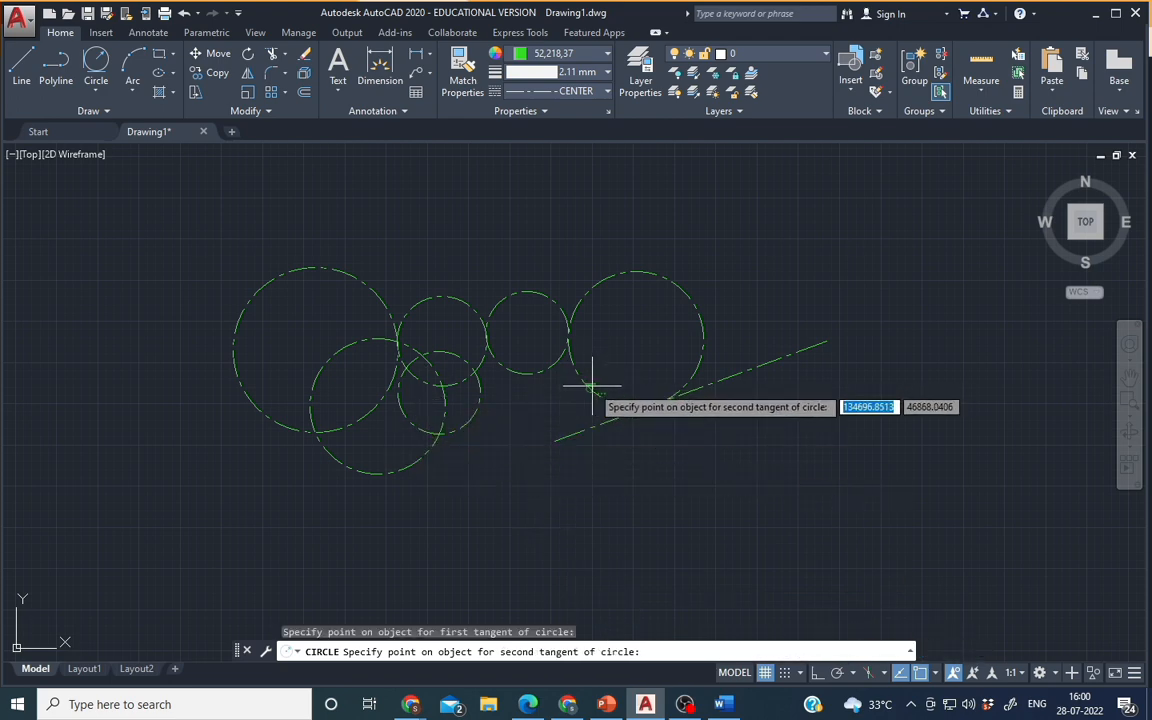
click(618, 418)
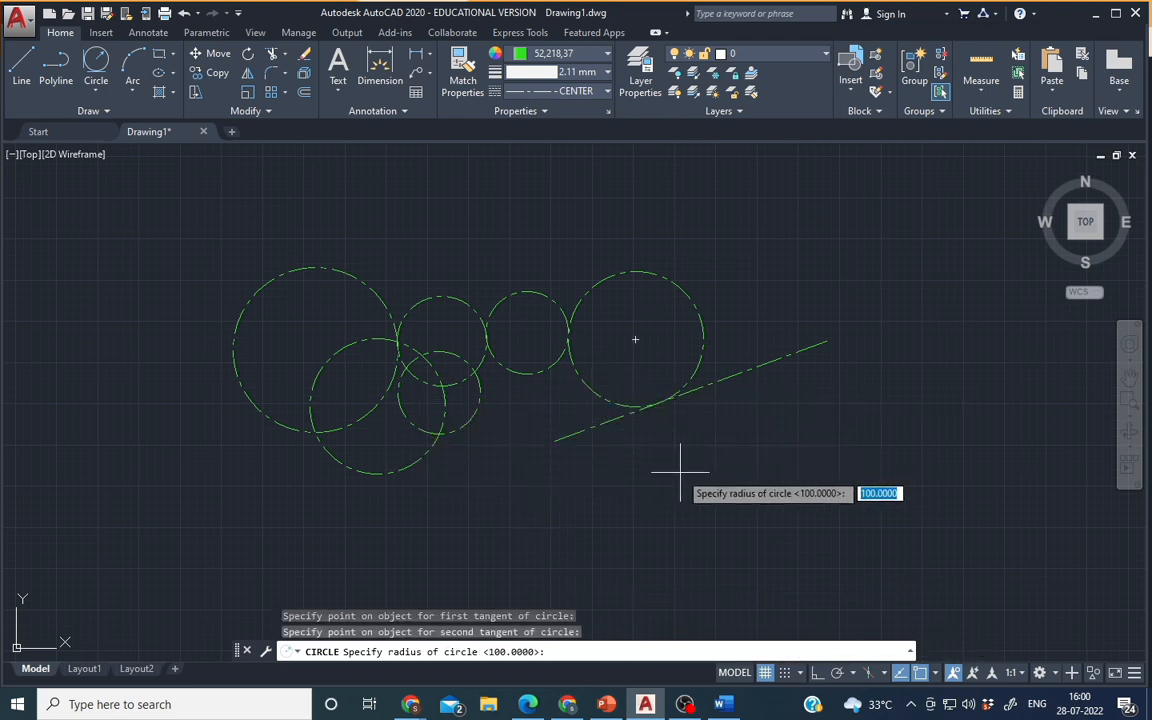
text(75)
key(Return)
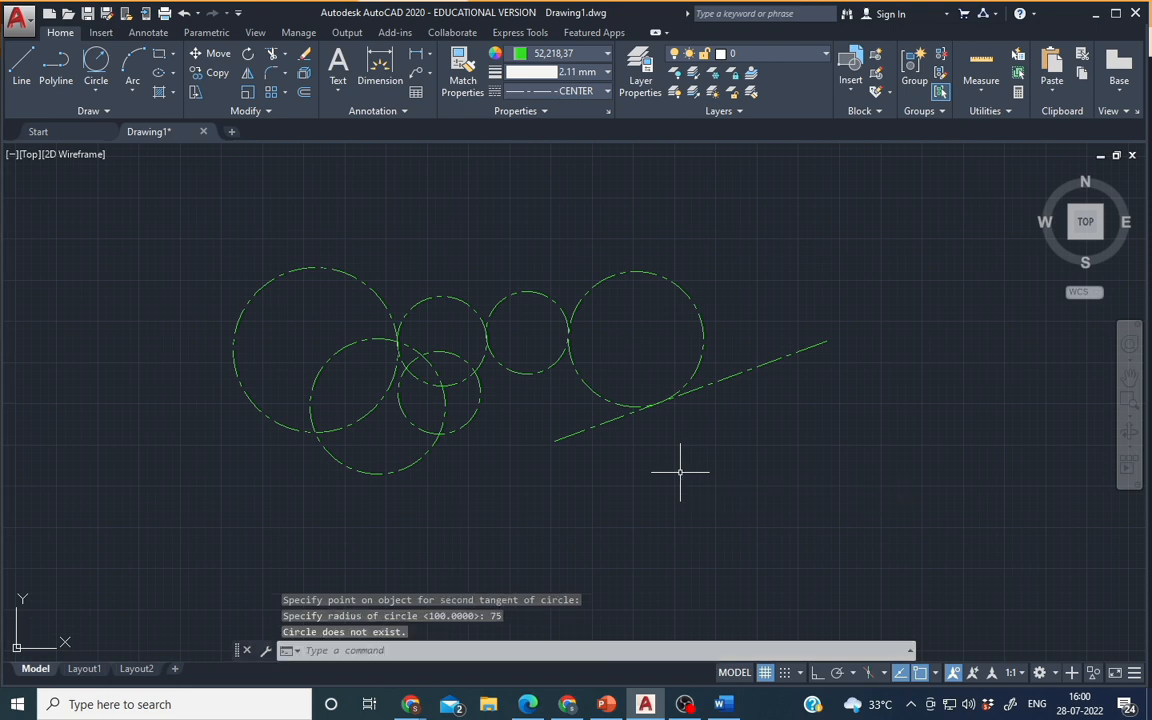
Step: Draw the Tan, Tan, Radius circle between the same two circles with the default radius of 100, and erase it
click(99, 68)
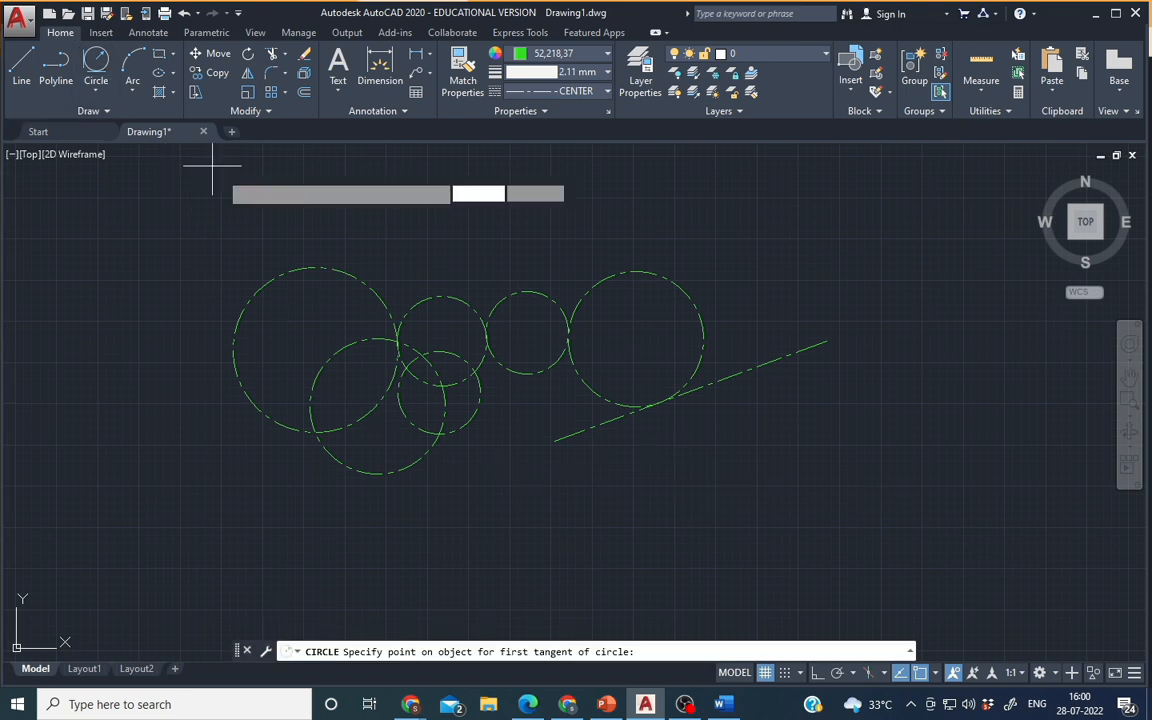
click(437, 455)
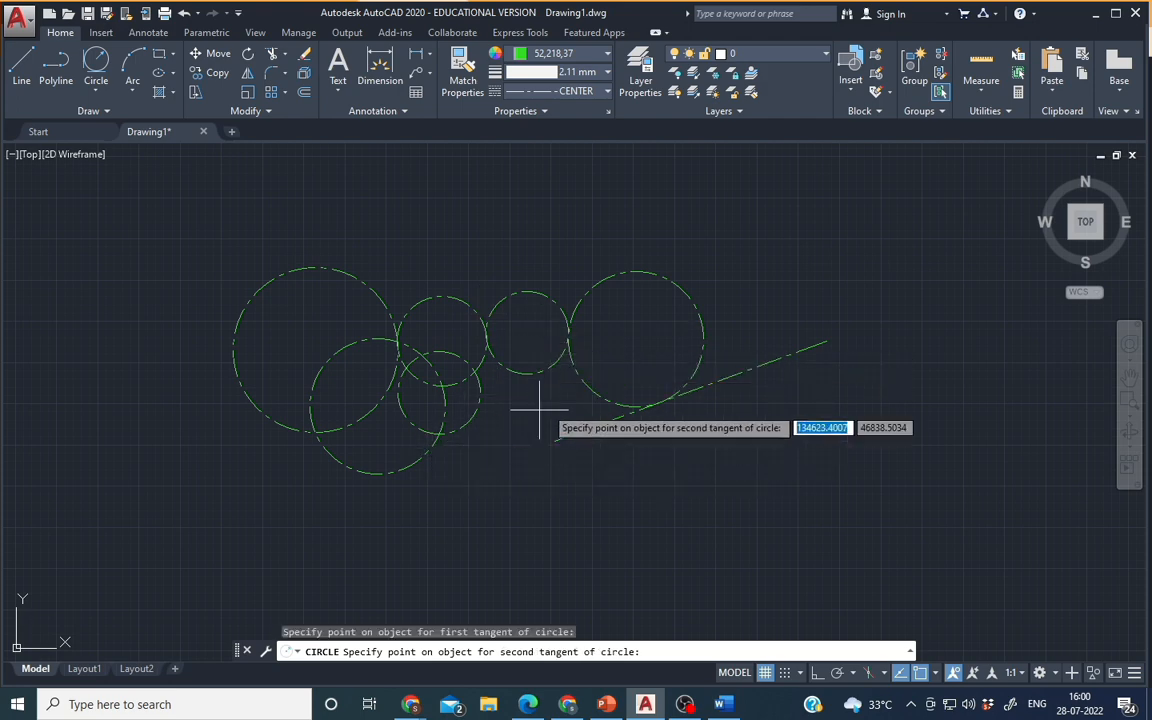
click(587, 384)
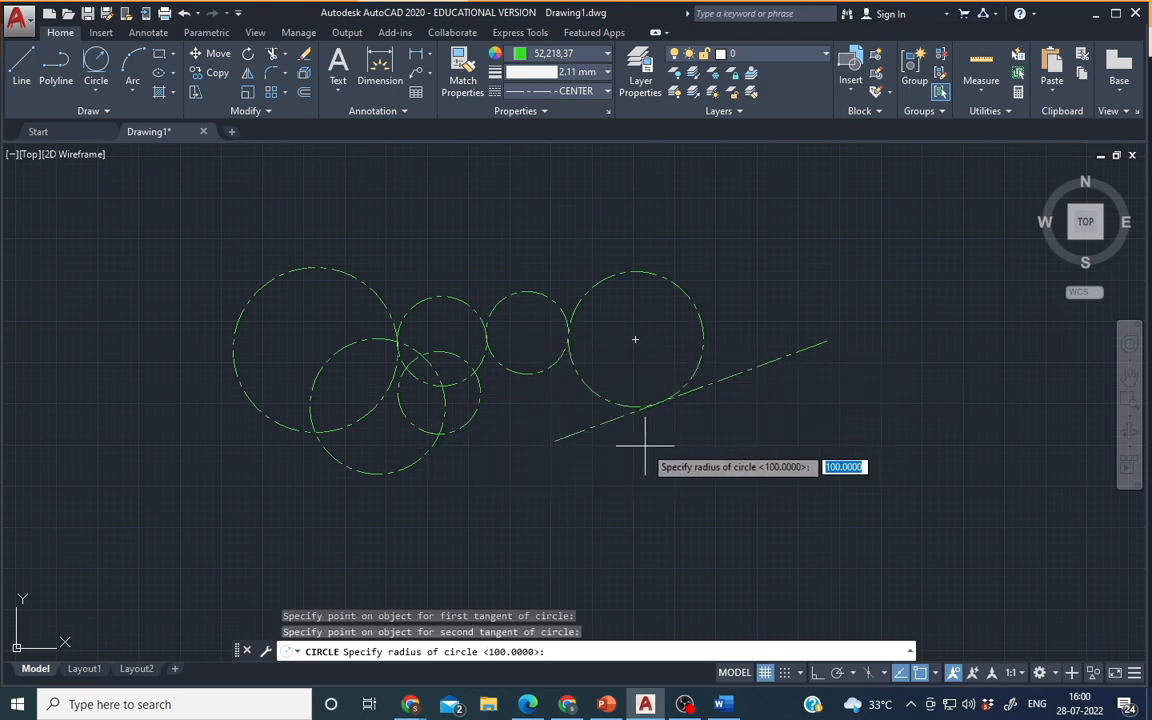
key(Return)
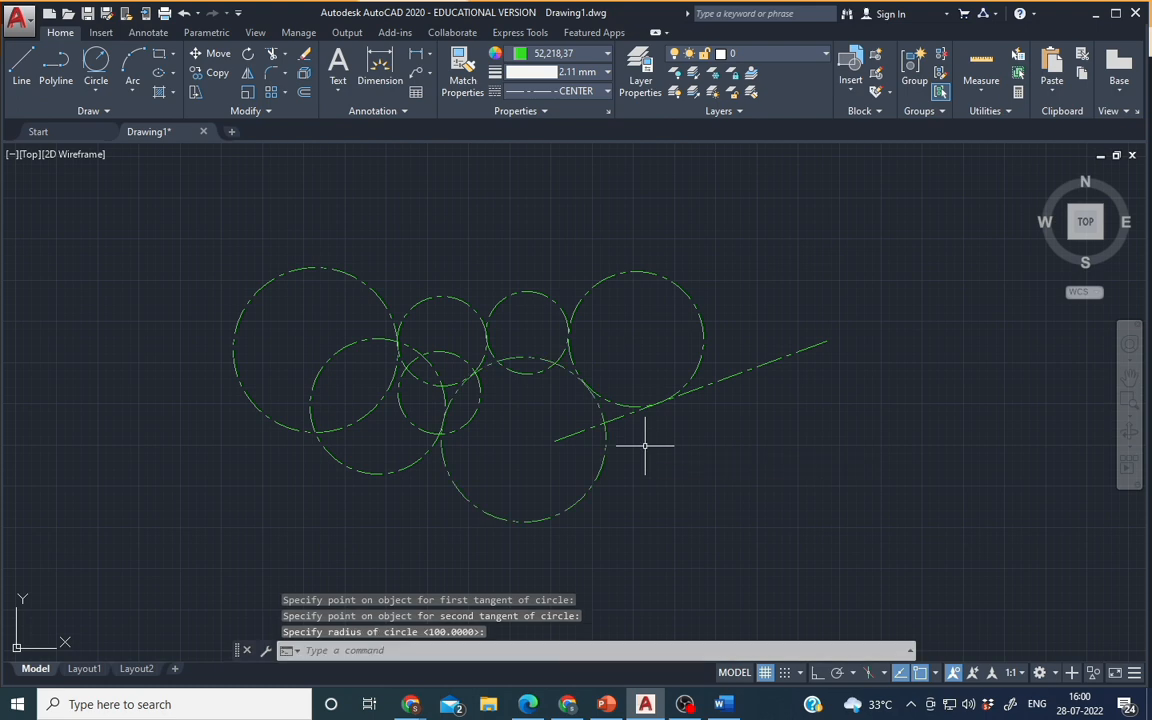
click(597, 480)
key(Delete)
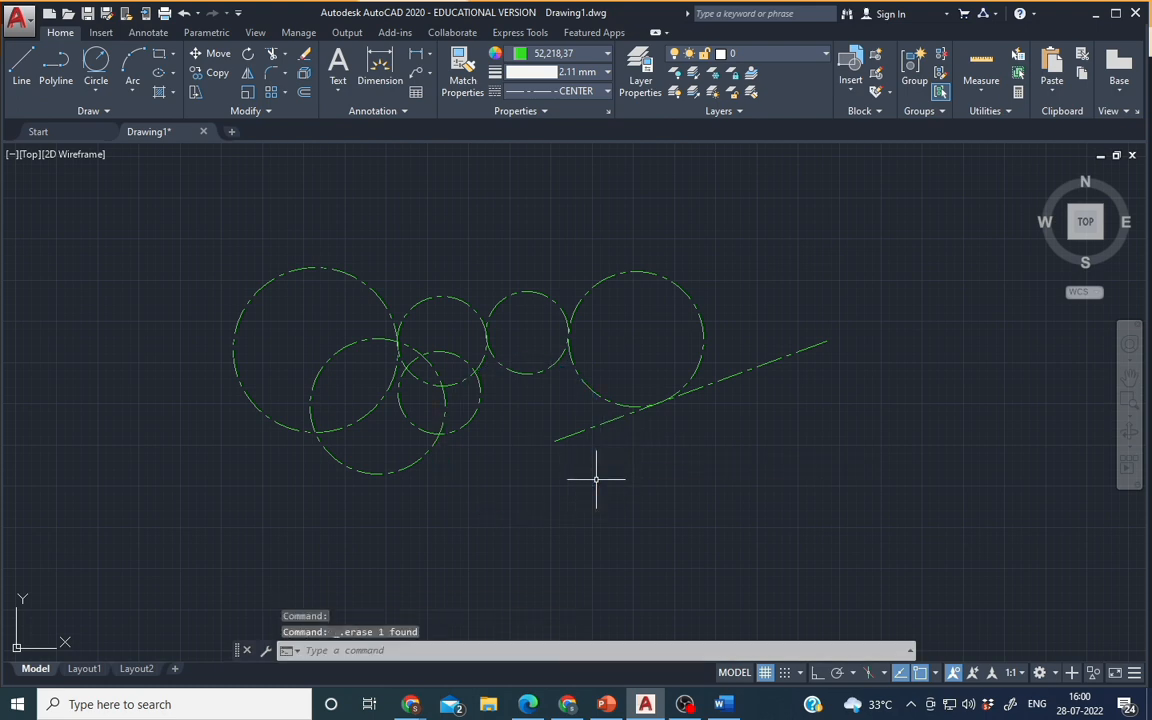
Step: Dimension the aligned distance from the 3-point circle's right side to the left side of the circle resting on the line
click(380, 65)
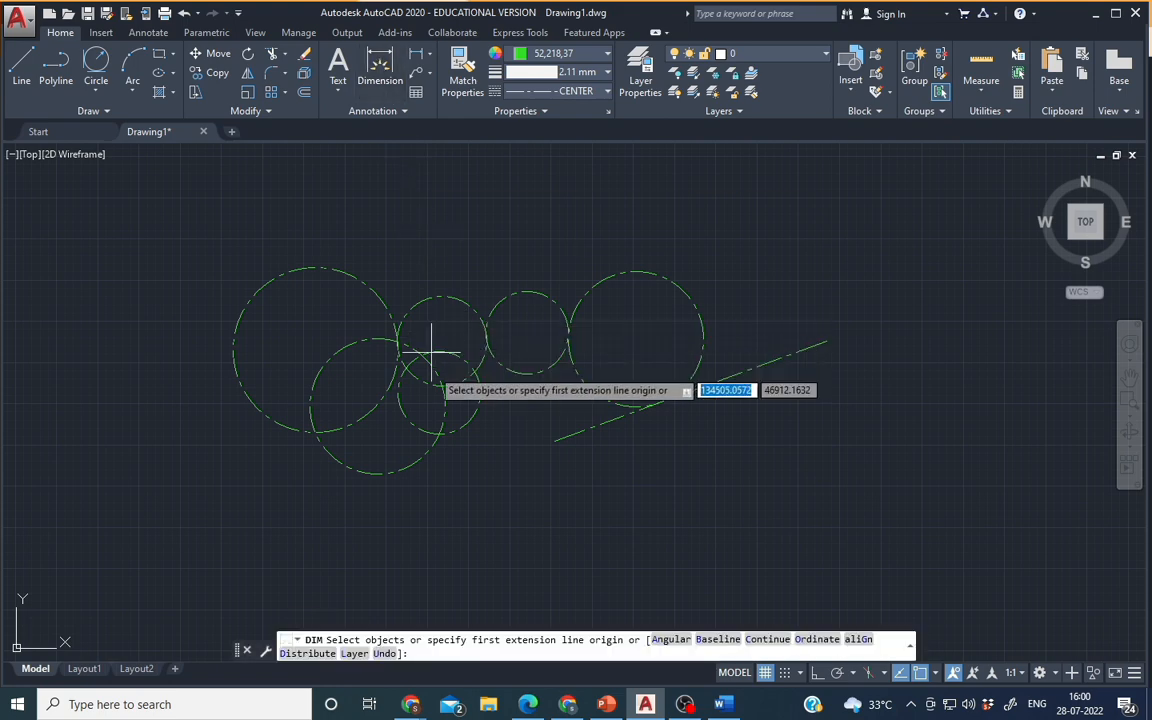
click(444, 398)
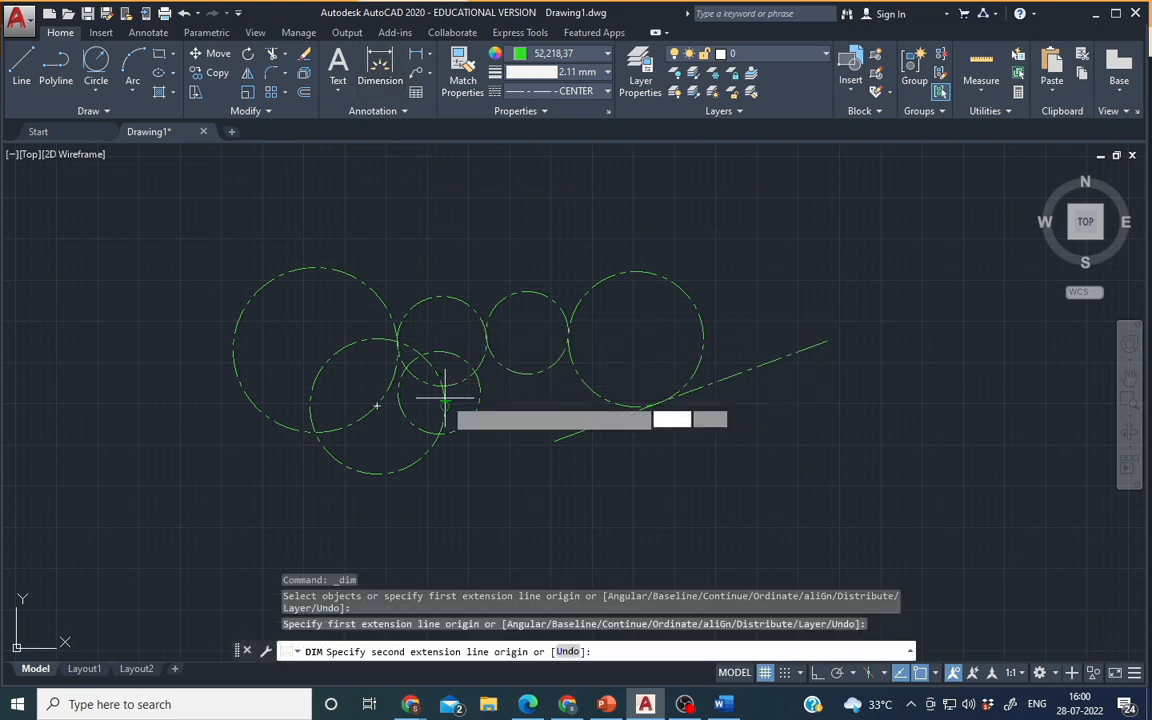
click(571, 372)
click(526, 335)
scroll(527, 333, up, 6)
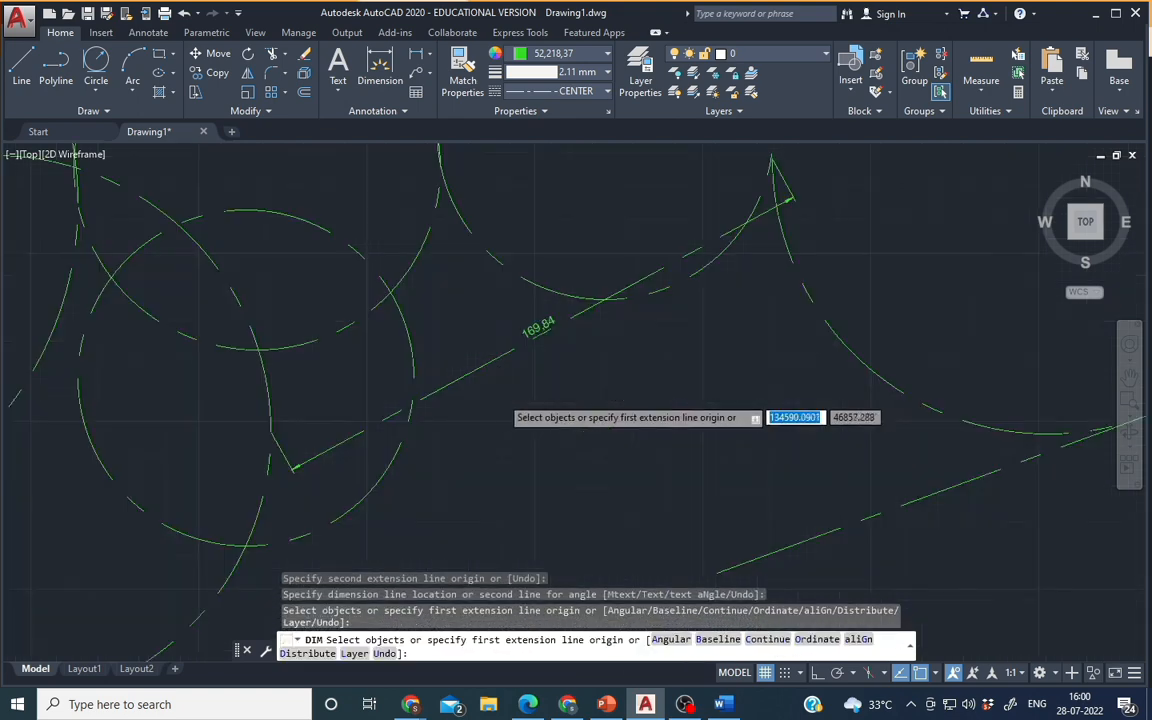
scroll(595, 298, down, 5)
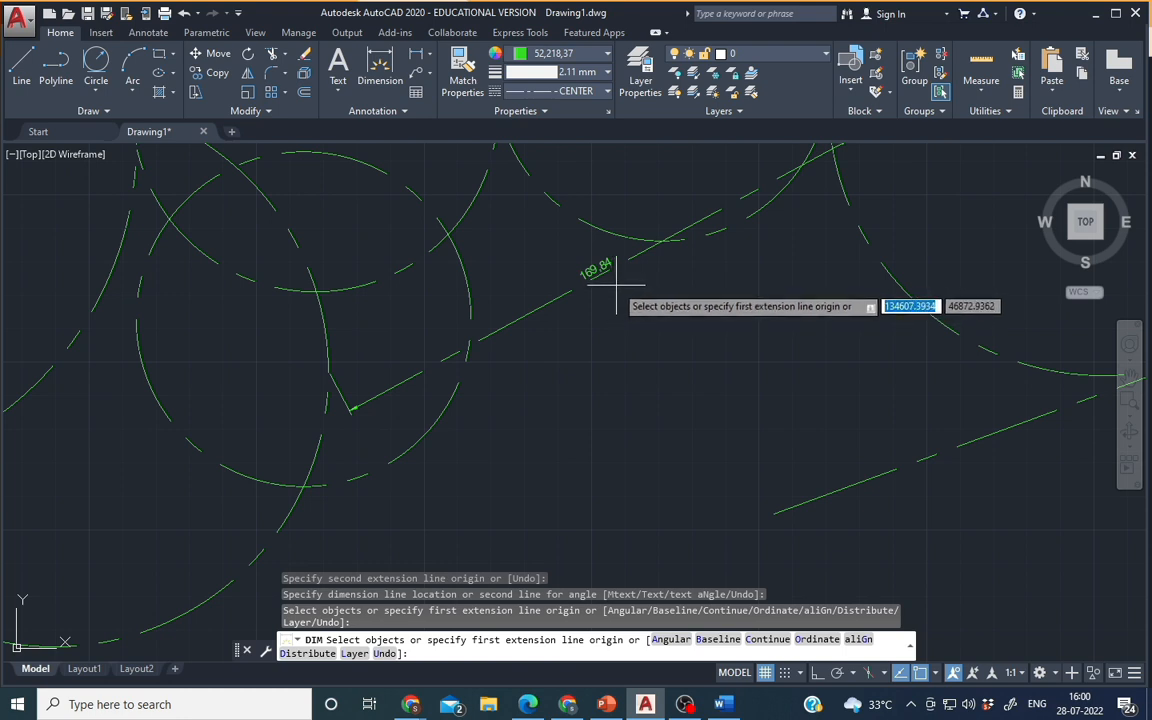
scroll(616, 285, up, 3)
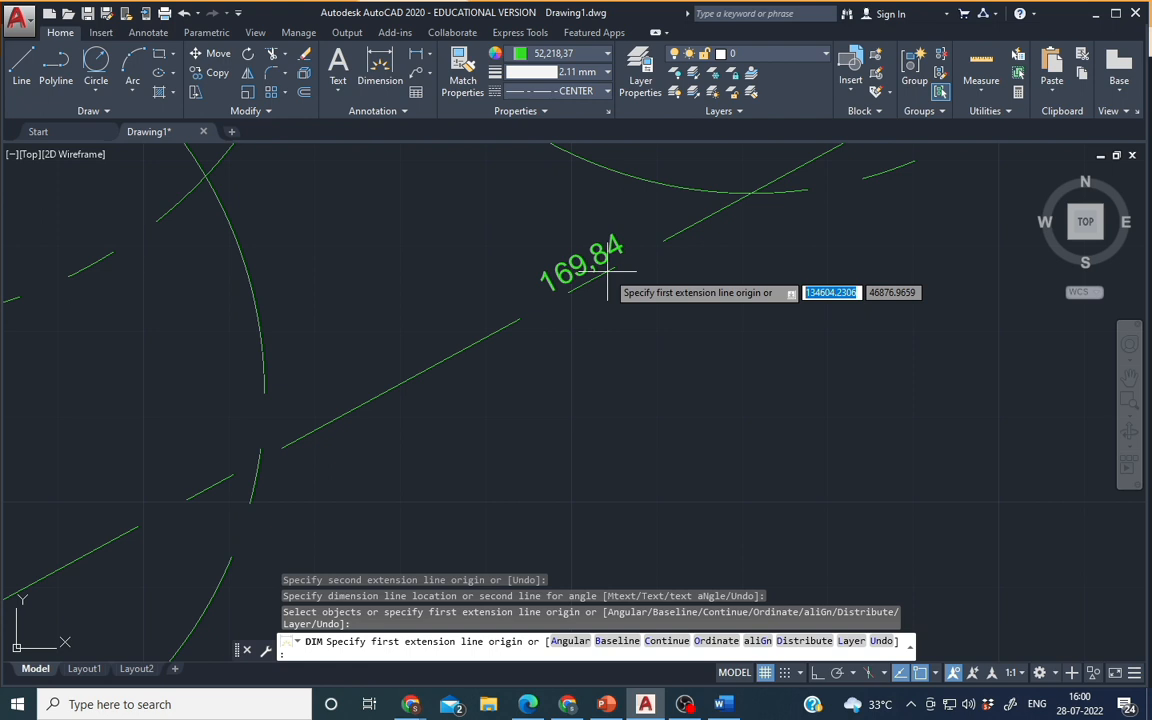
Step: Cancel the extra dimension and erase the aligned dimension between the two circles
click(608, 270)
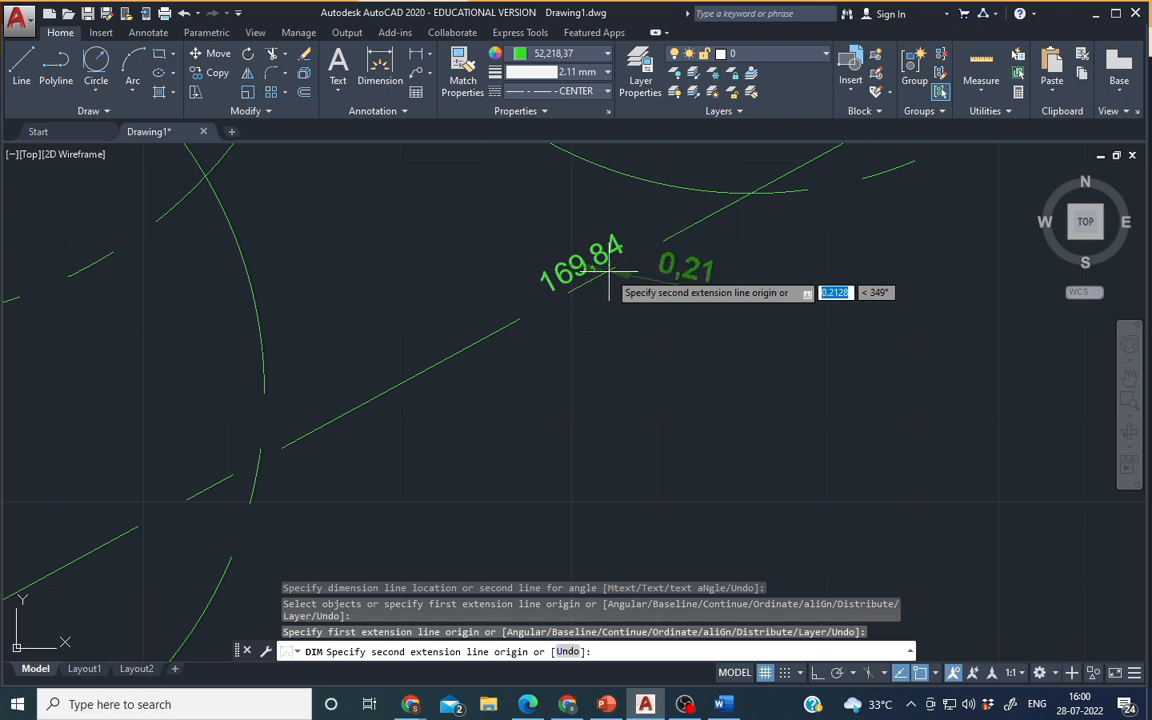
key(Escape)
scroll(607, 347, down, 3)
key(Escape)
click(597, 332)
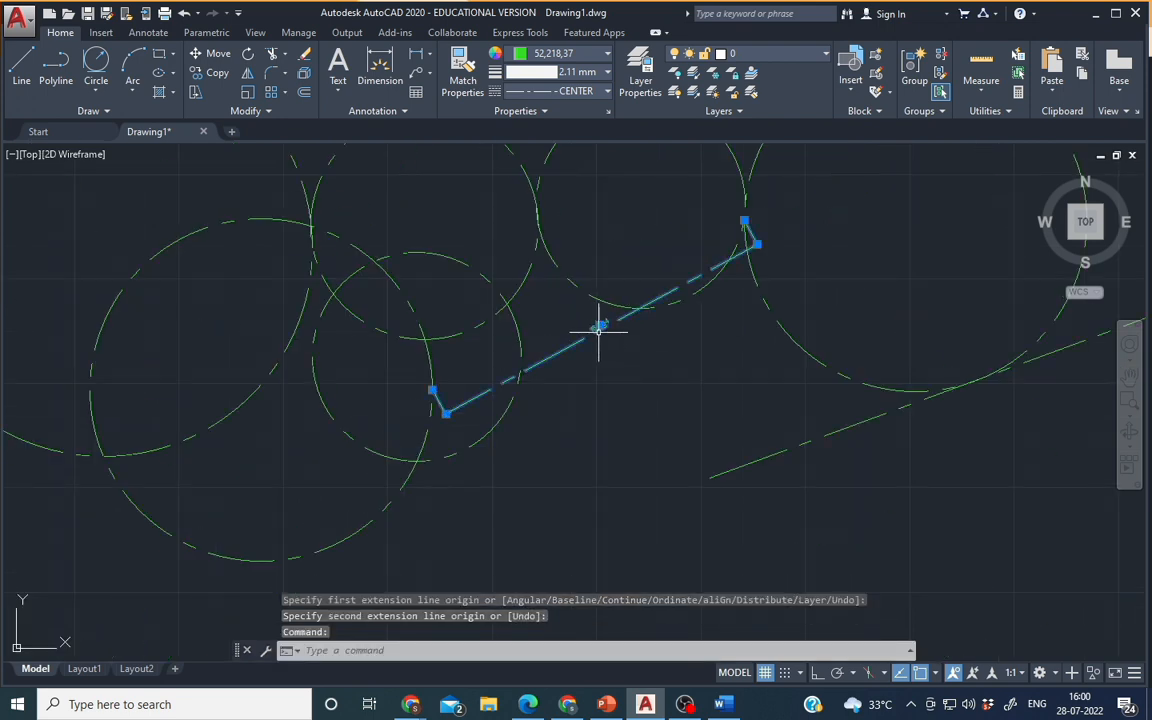
key(Delete)
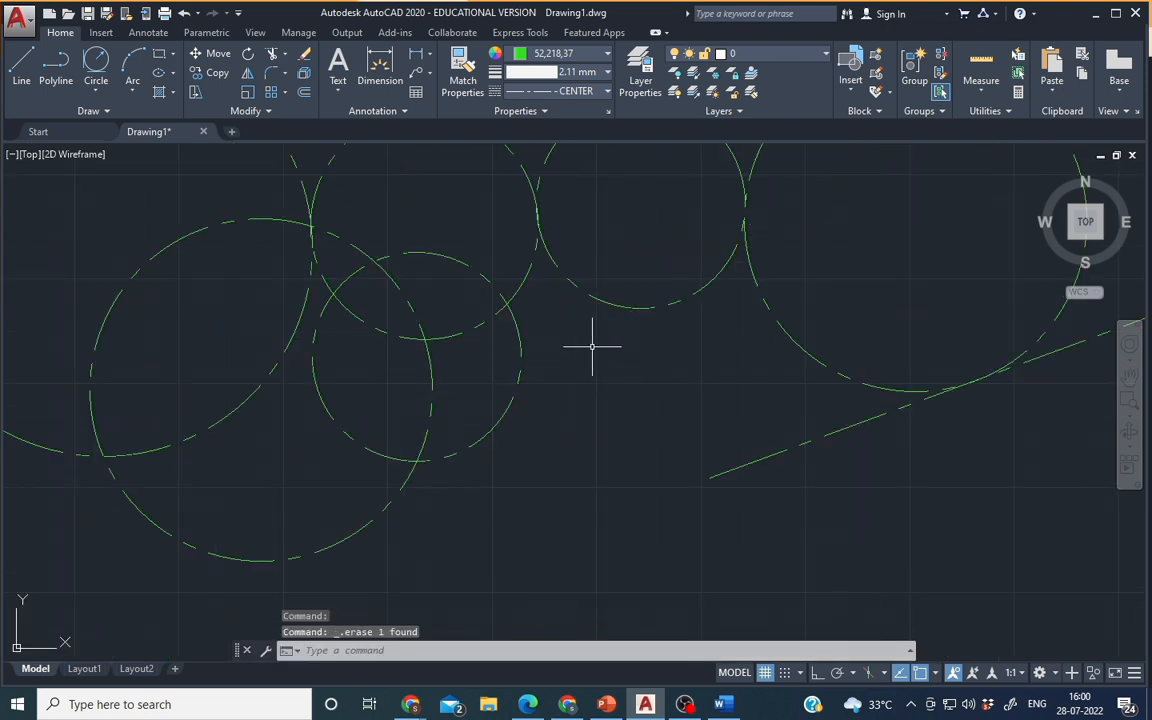
Step: Draw a Tan, Tan, Radius circle of radius 85 tangent to the 3-point circle and the circle resting on the line
click(100, 60)
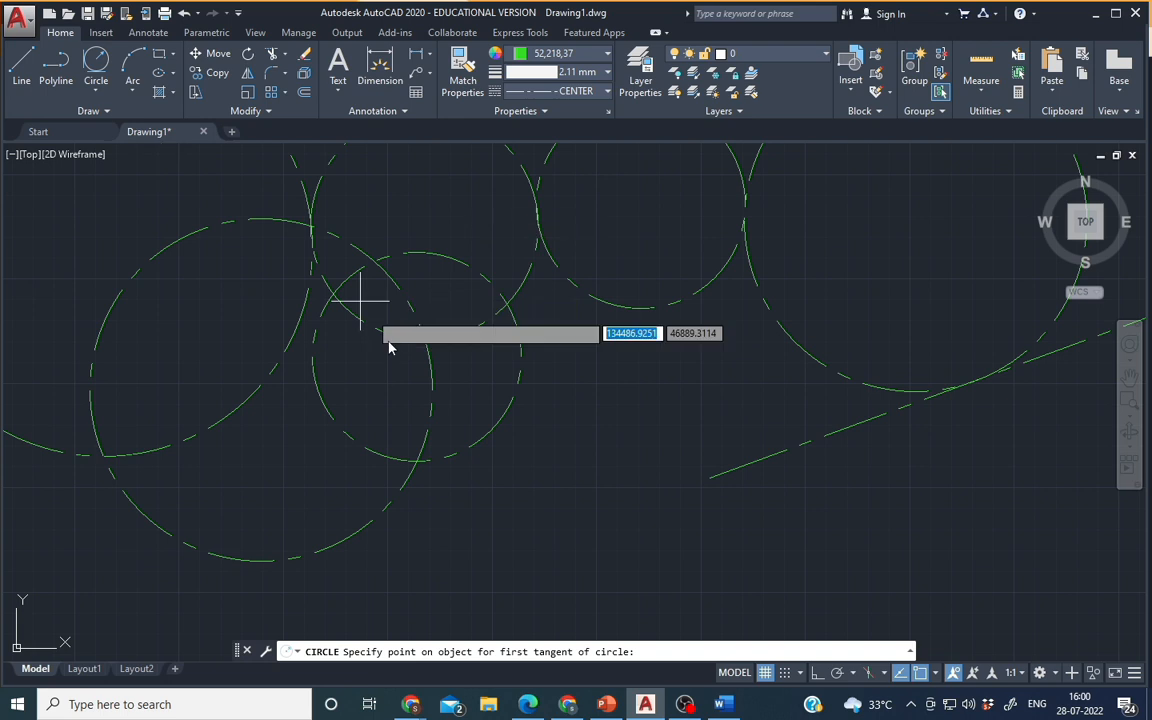
click(400, 492)
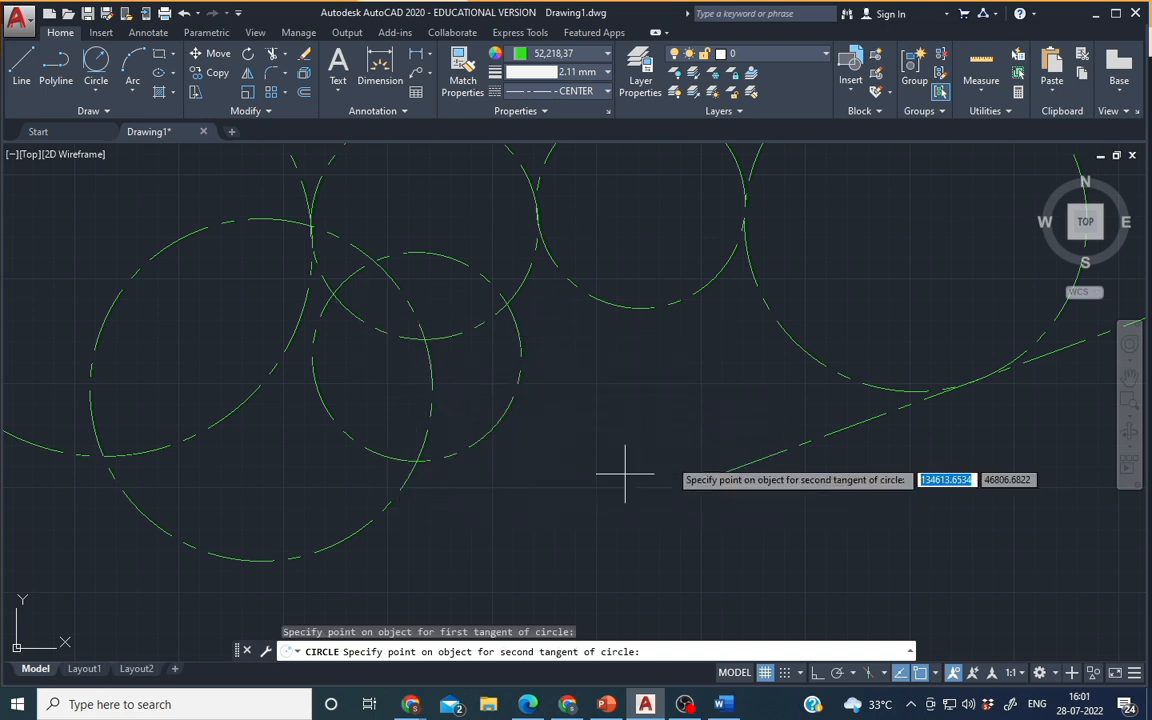
click(801, 350)
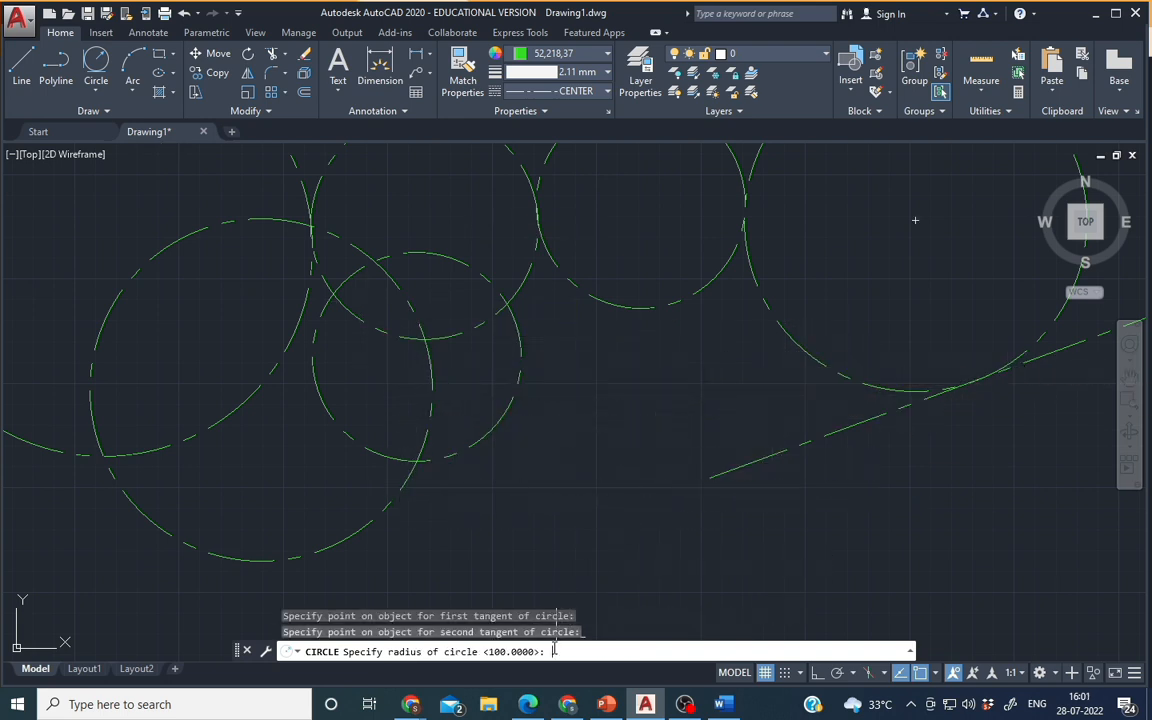
text(85)
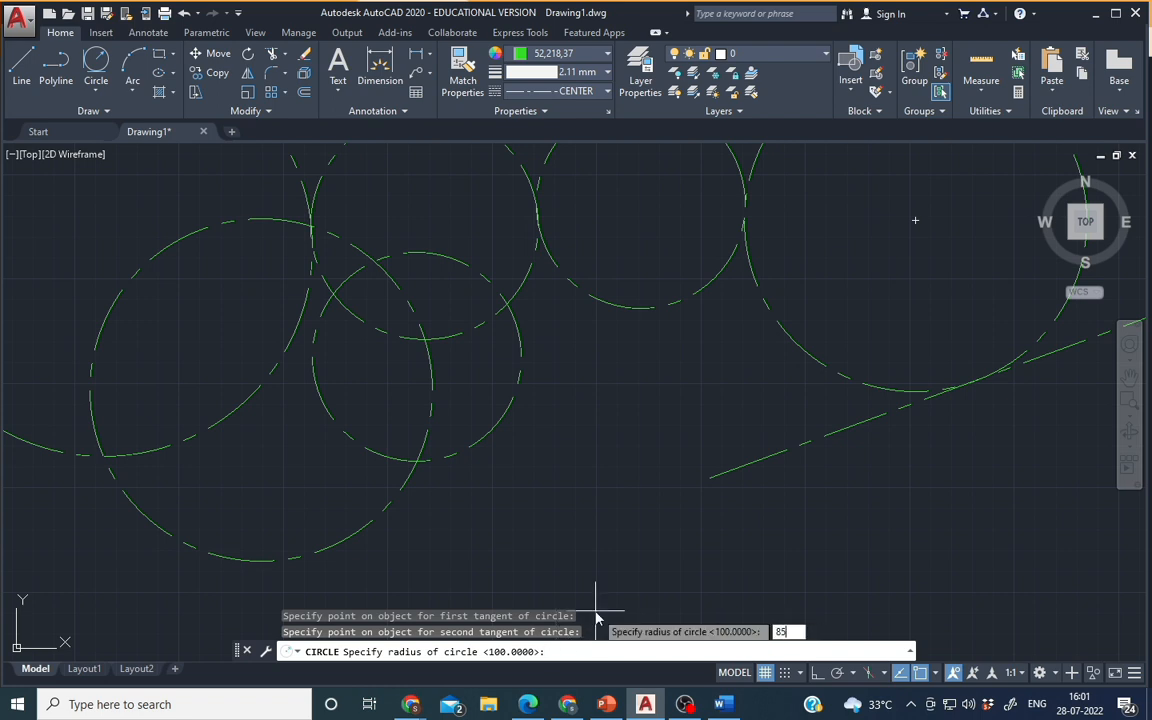
key(Return)
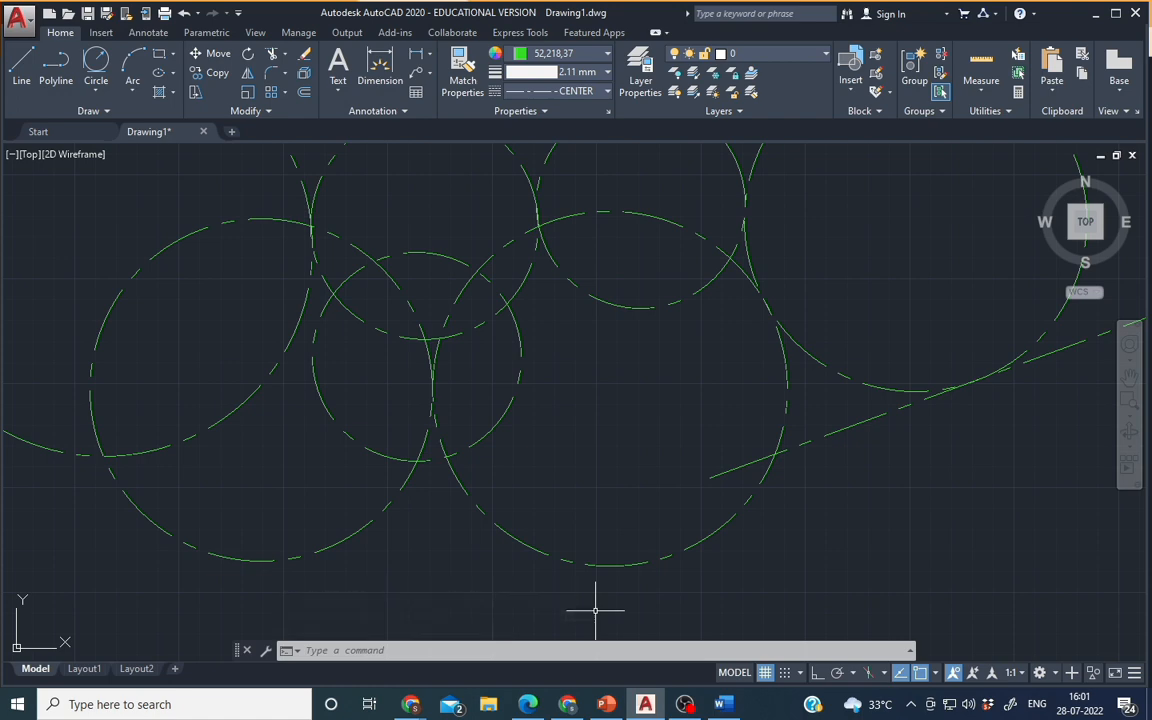
Step: Erase four circles, keeping the large leftmost circle, the small circle touching it, and the circle resting on the line
scroll(678, 522, down, 4)
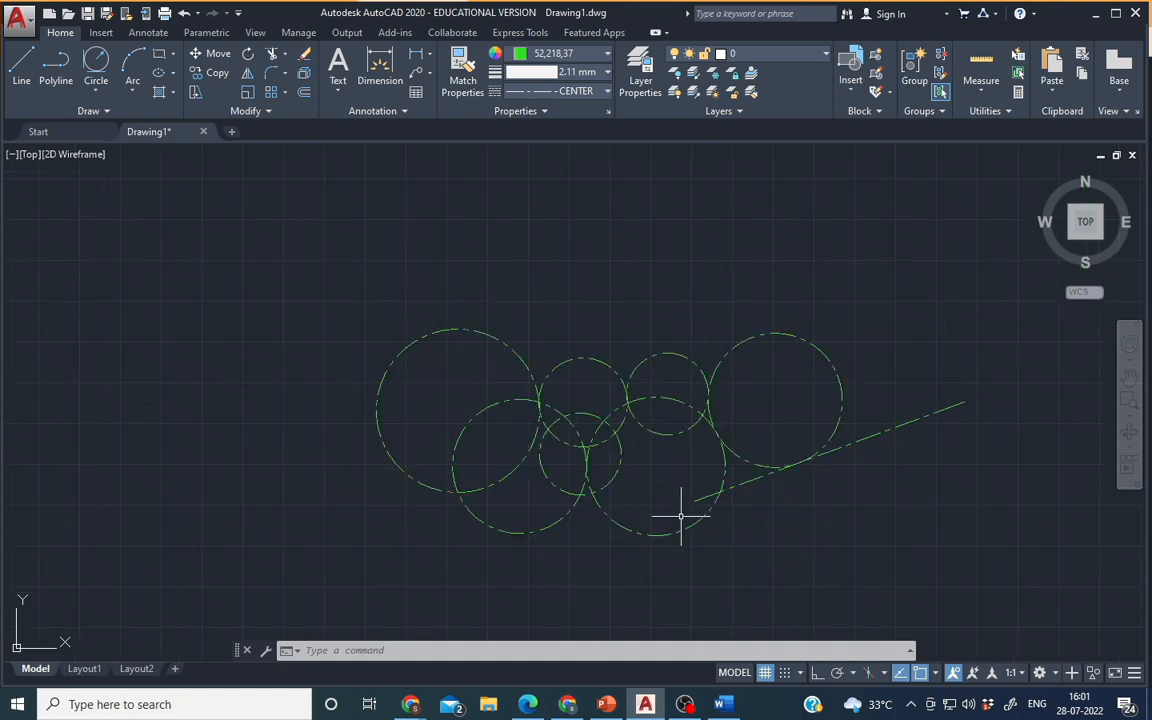
mouse_move(695, 548)
mouse_down()
mouse_move(663, 465)
mouse_move(540, 388)
mouse_move(568, 527)
mouse_move(571, 515)
mouse_up()
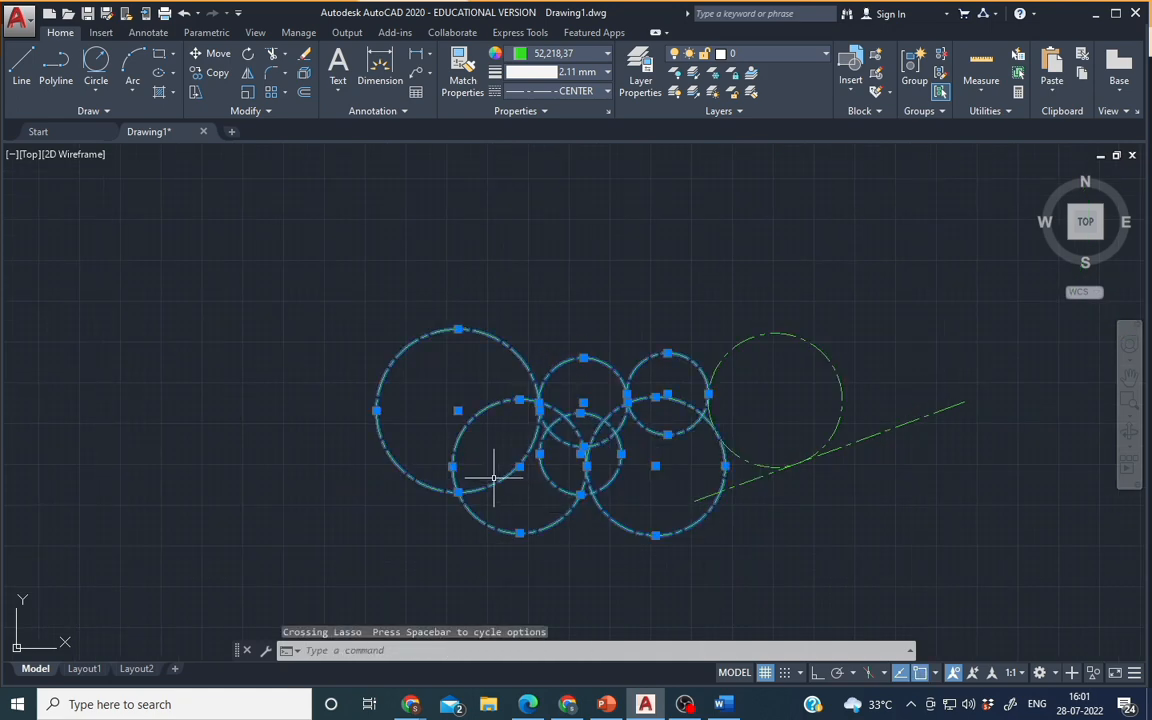
shift+click(412, 475)
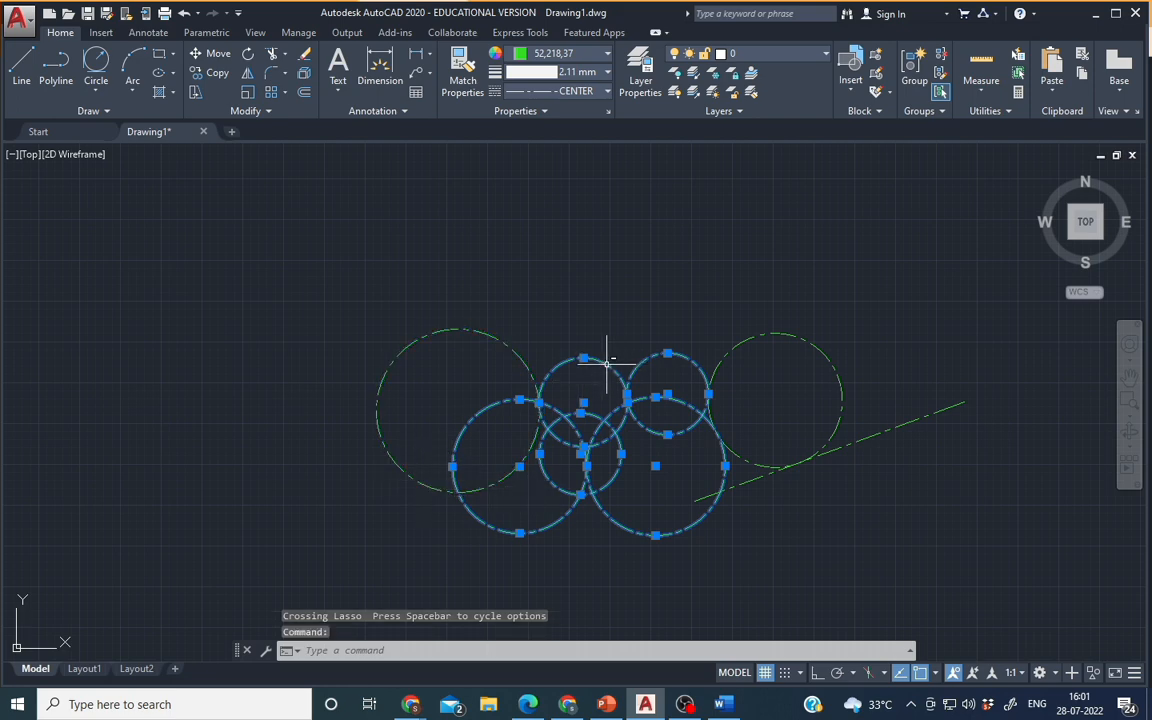
shift+click(618, 367)
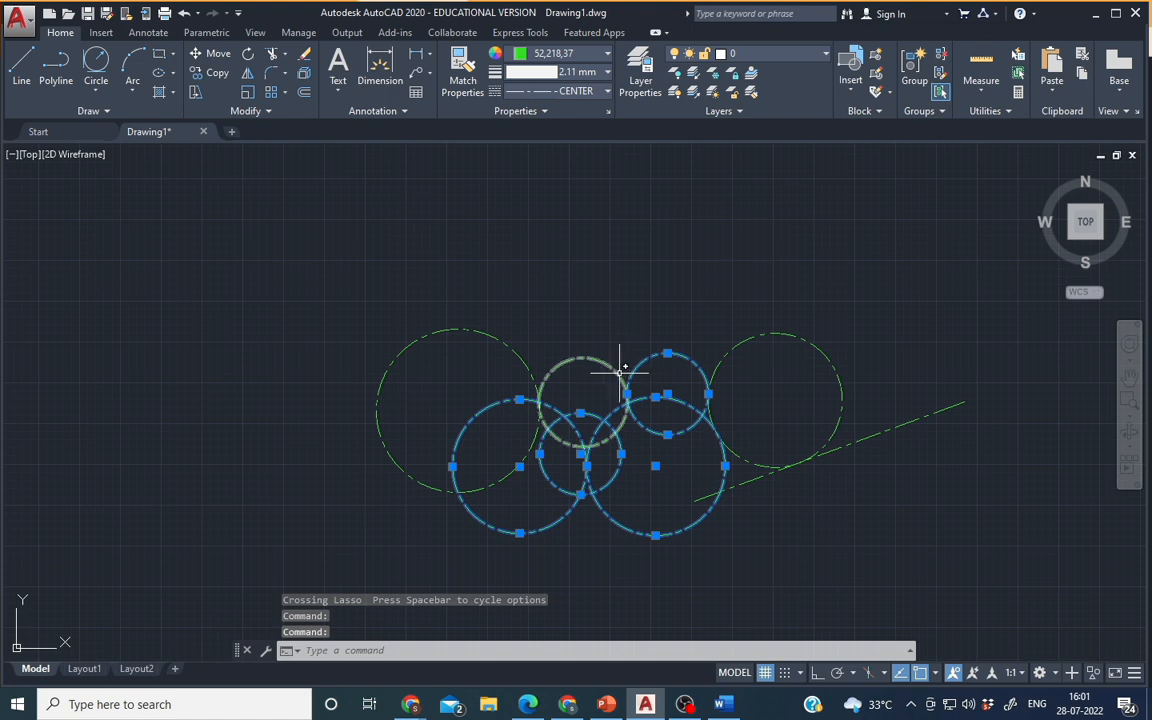
key(Delete)
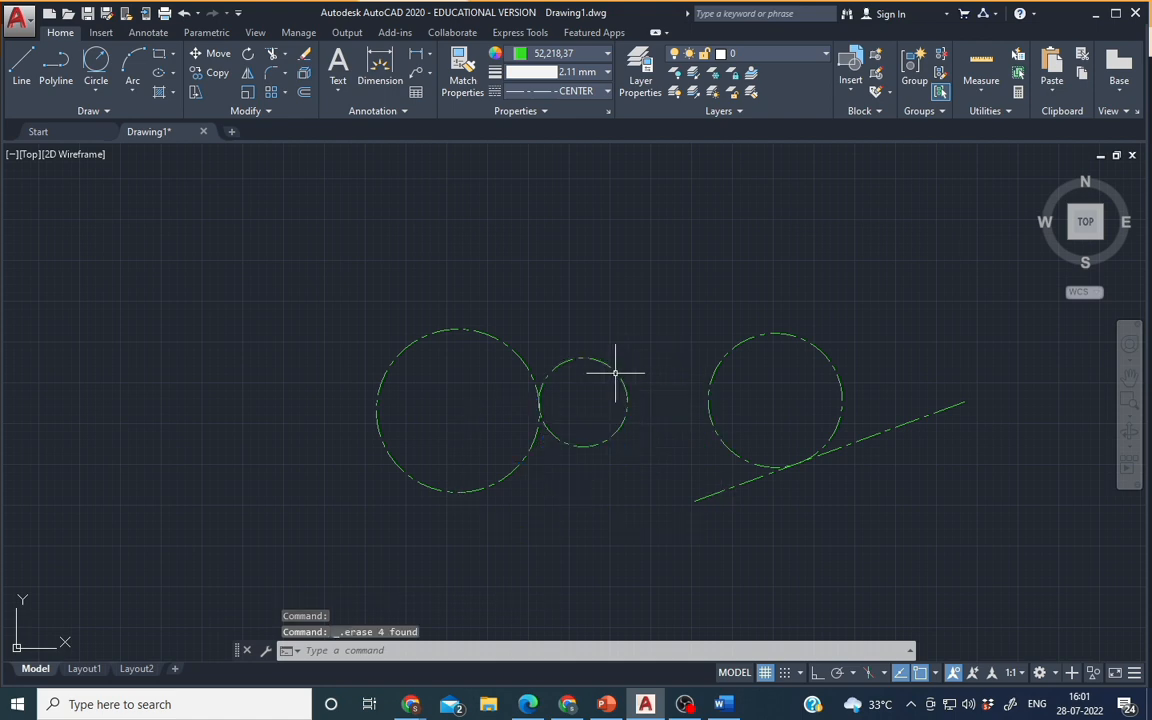
Step: Draw a Tan, Tan, Tan circle tangent to the large leftmost circle, the rightmost circle and the sloping line
click(93, 90)
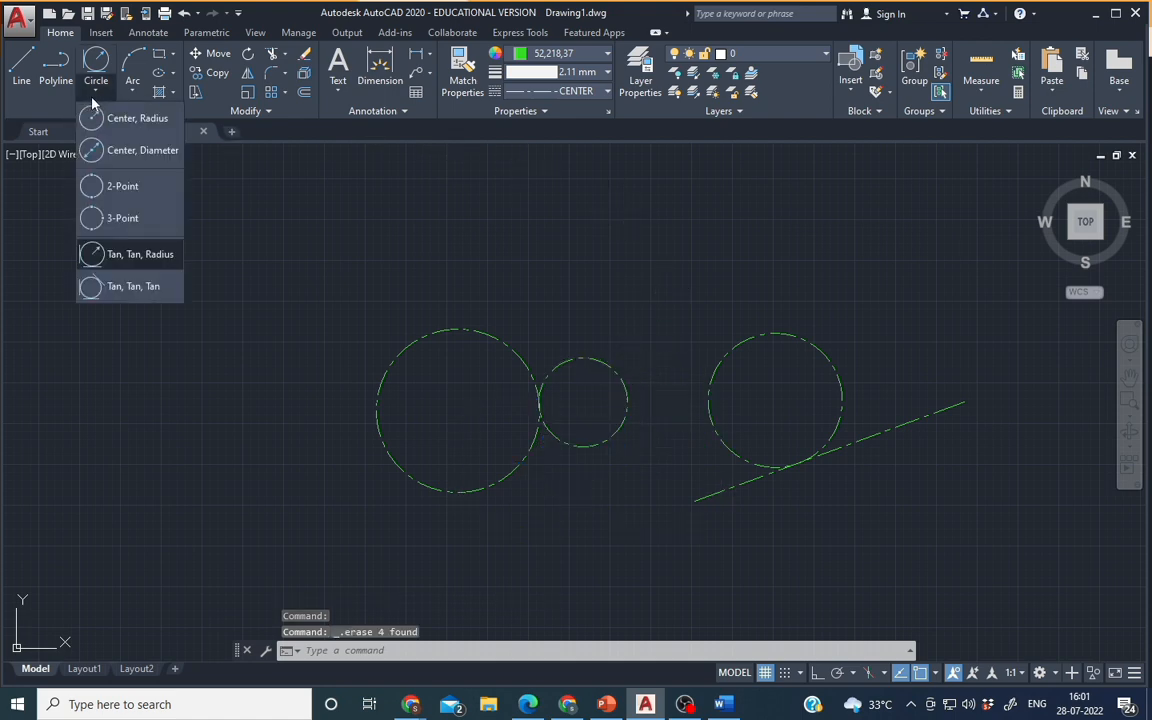
click(140, 287)
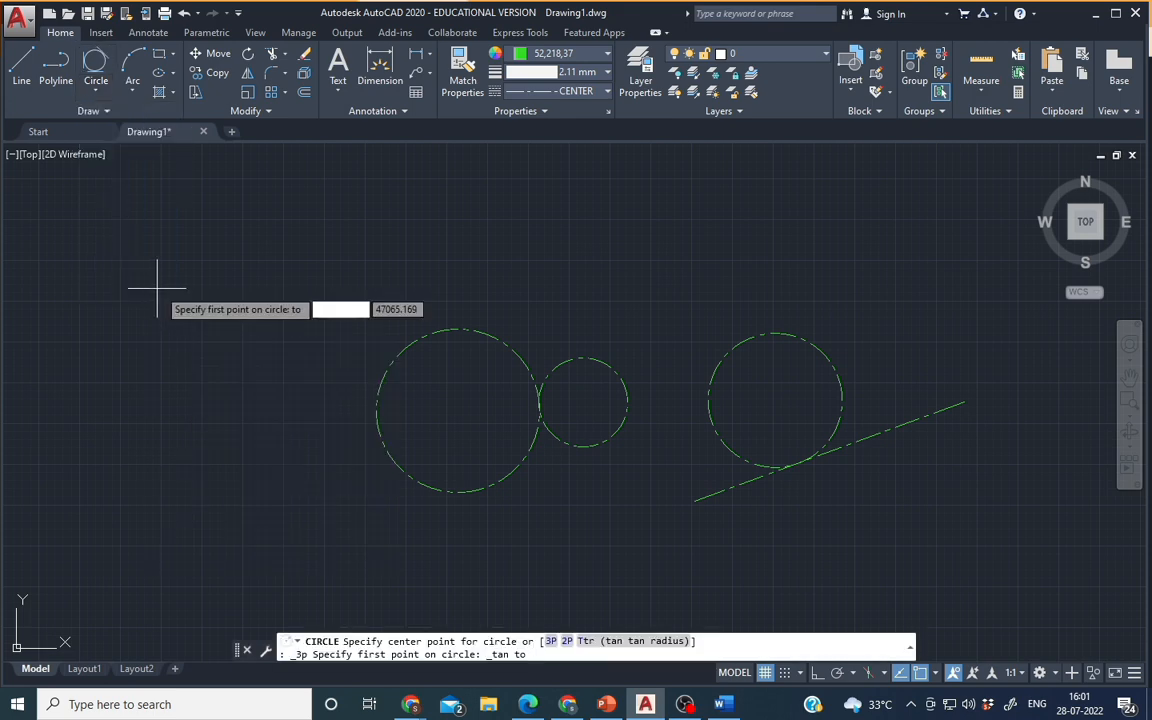
click(518, 352)
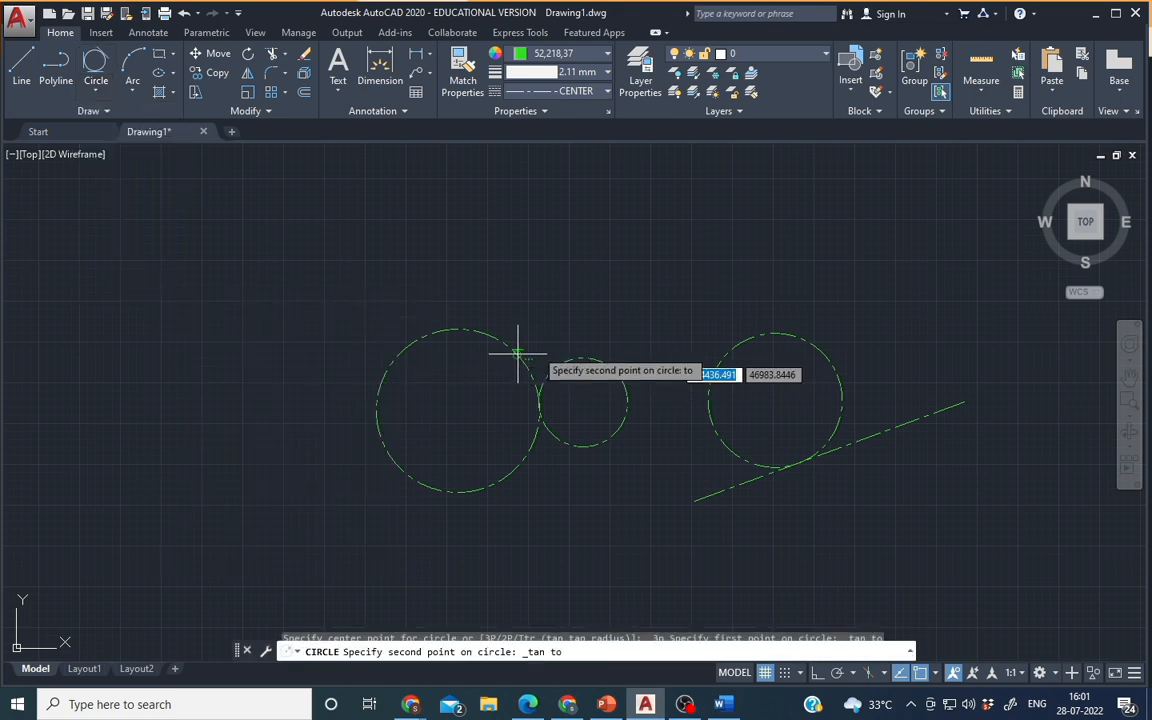
click(733, 358)
click(699, 499)
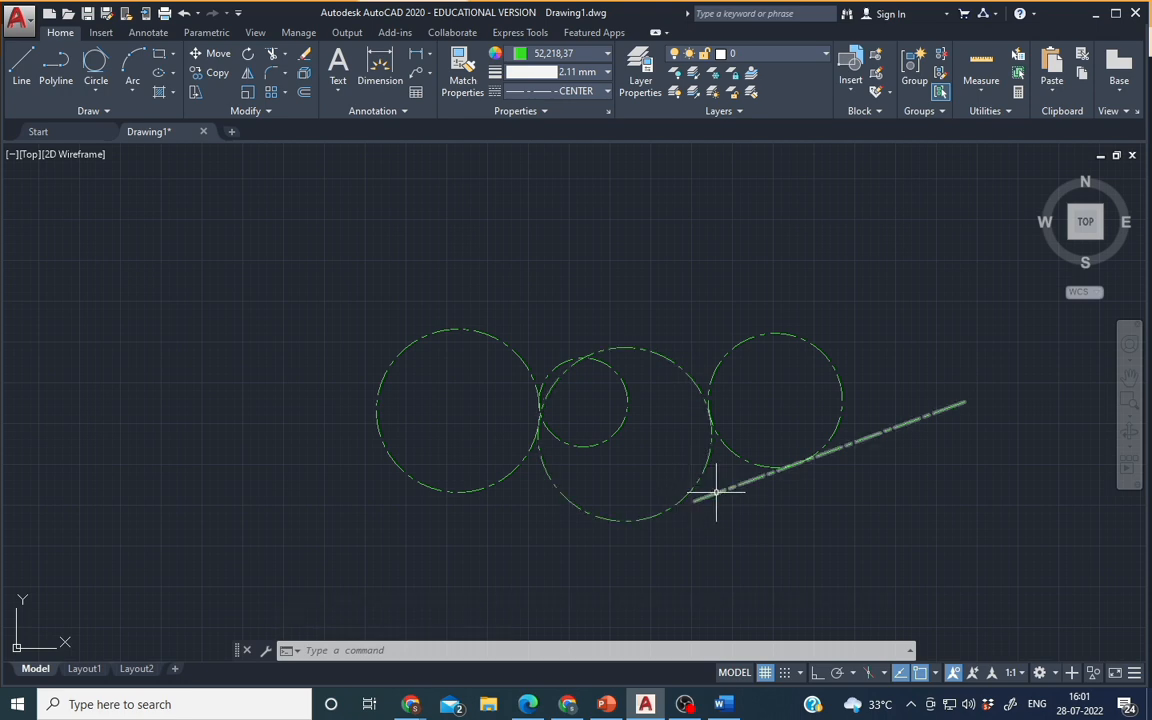
Step: Extend the sloping line's lower-left end until it meets the large Tan, Tan, Tan circle
scroll(681, 540, up, 6)
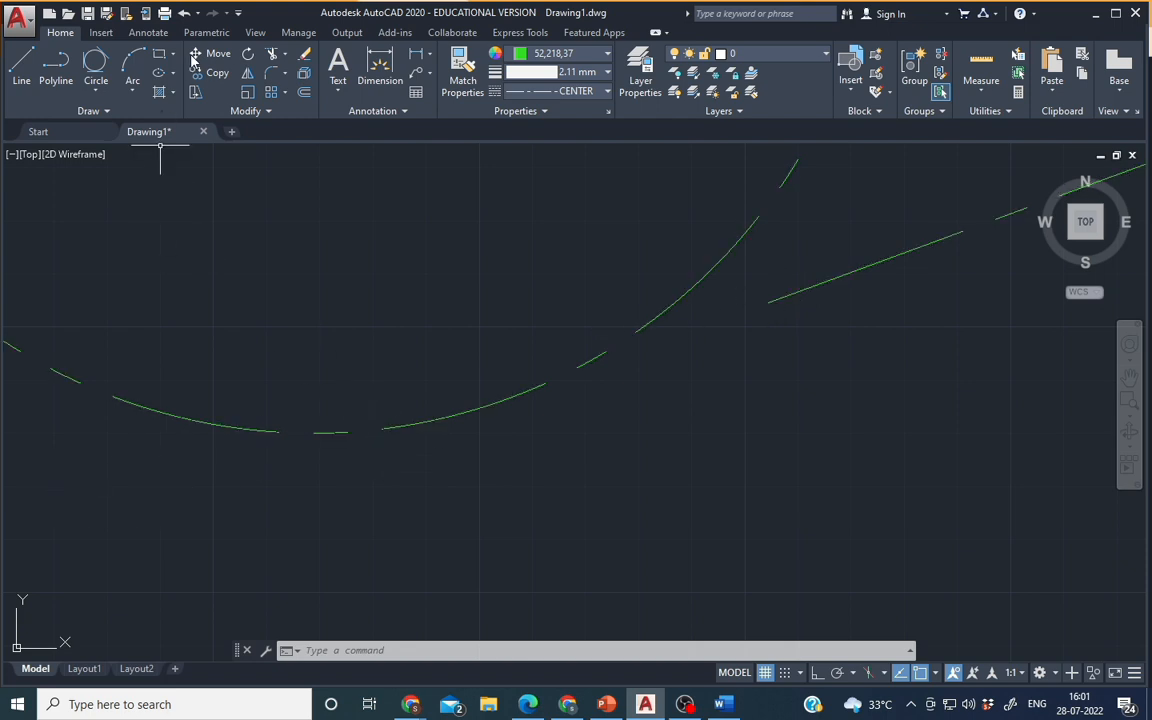
click(286, 55)
click(300, 112)
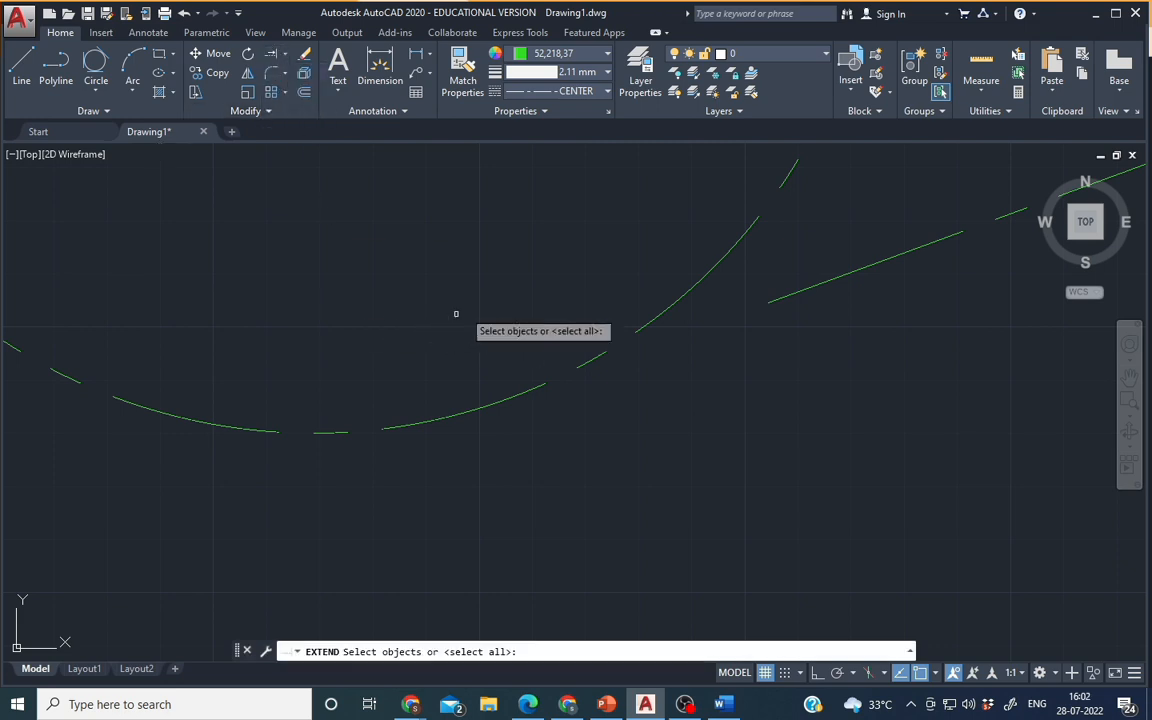
click(778, 300)
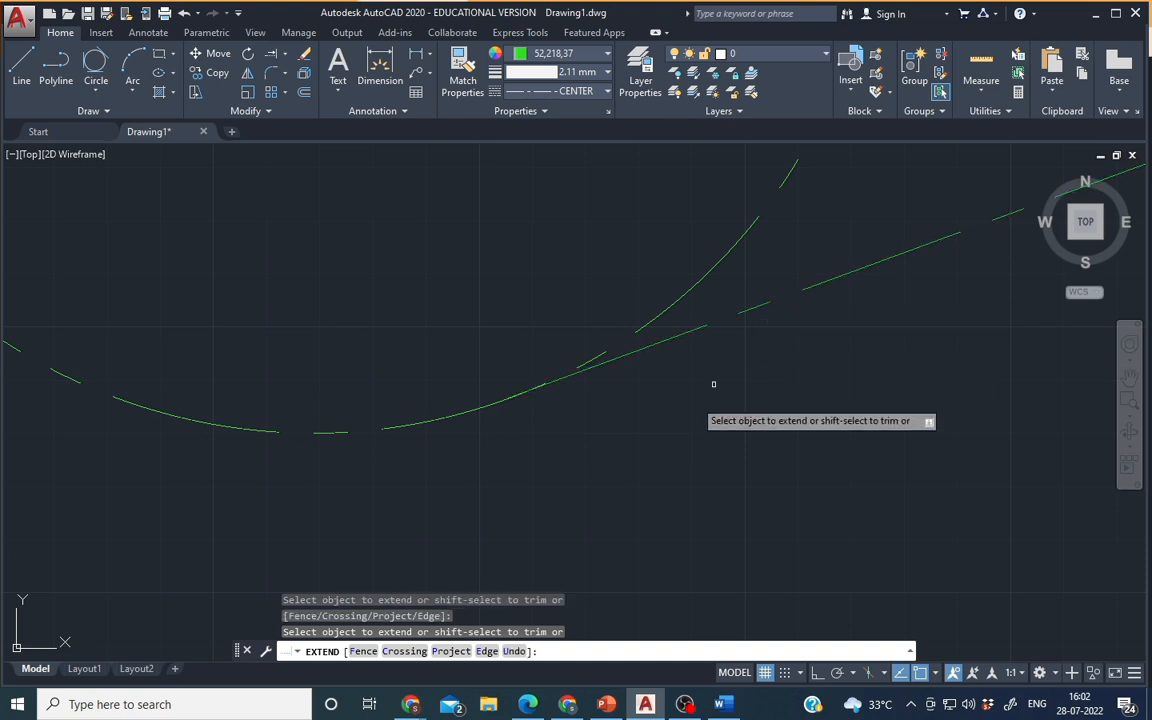
scroll(620, 404, down, 5)
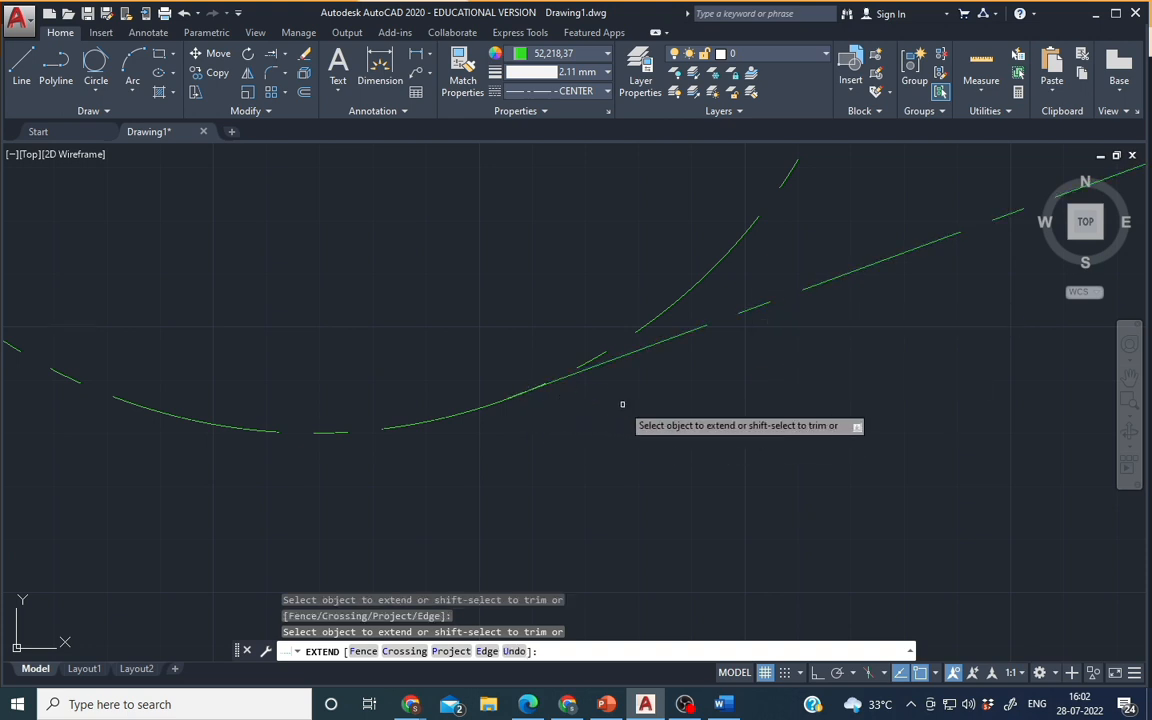
right_click(663, 435)
click(700, 445)
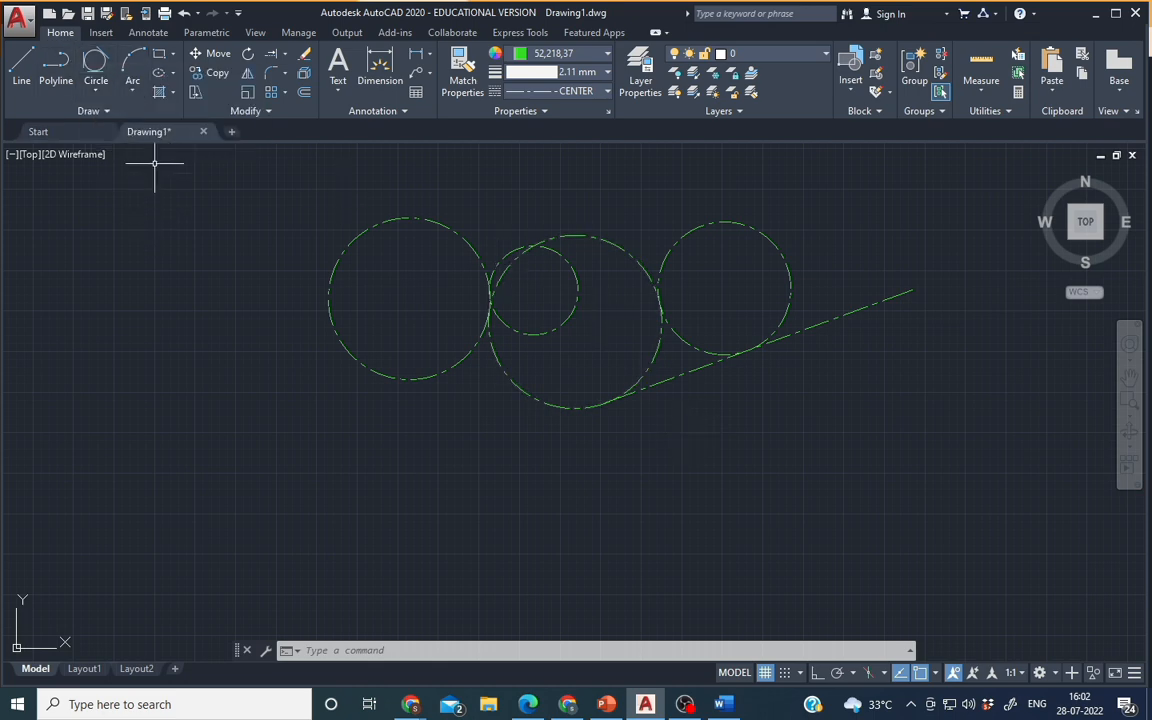
Step: Erase all four circles and the sloping line
click(134, 94)
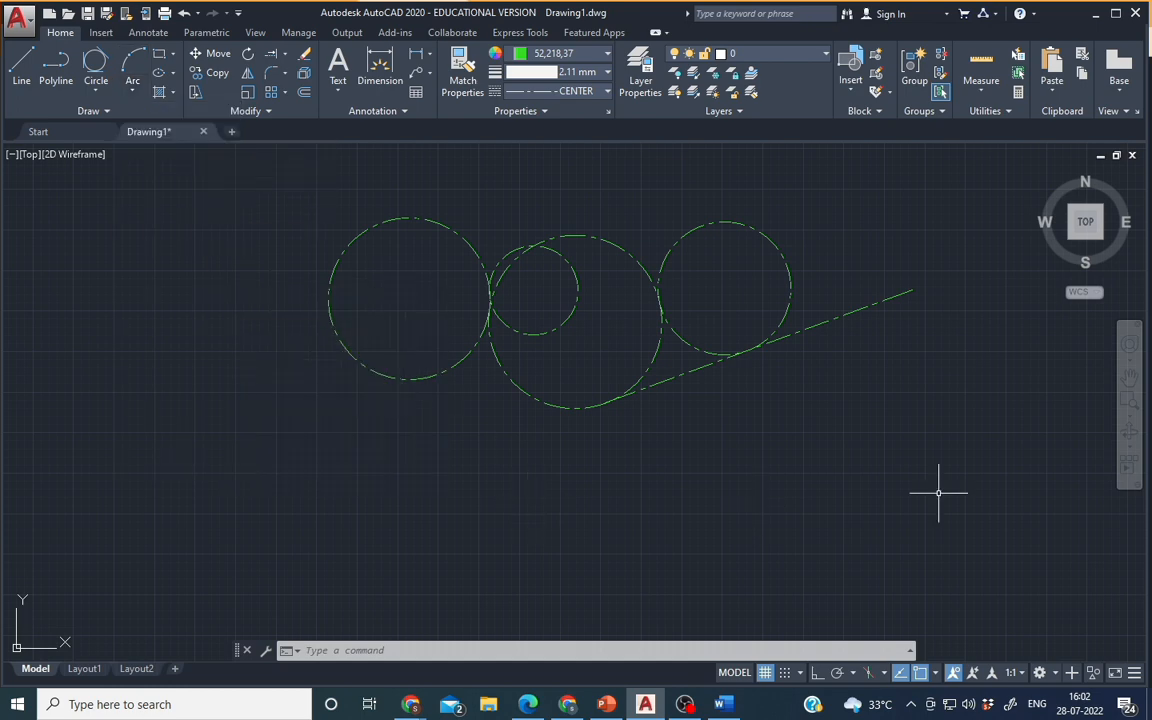
mouse_move(962, 205)
mouse_down()
mouse_move(441, 180)
mouse_move(375, 514)
mouse_move(823, 545)
mouse_up()
key(Delete)
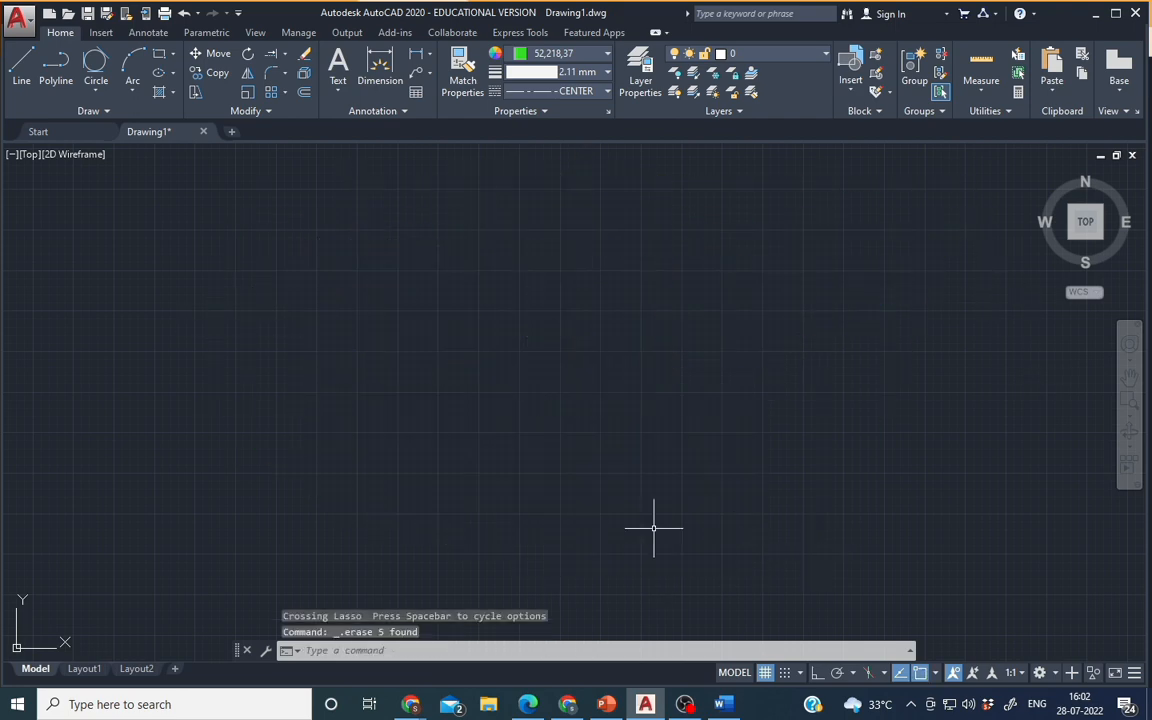
Step: Draw a downward-bulging 3-Point arc whose end point lies about 337 units from its second point at 32°
click(134, 64)
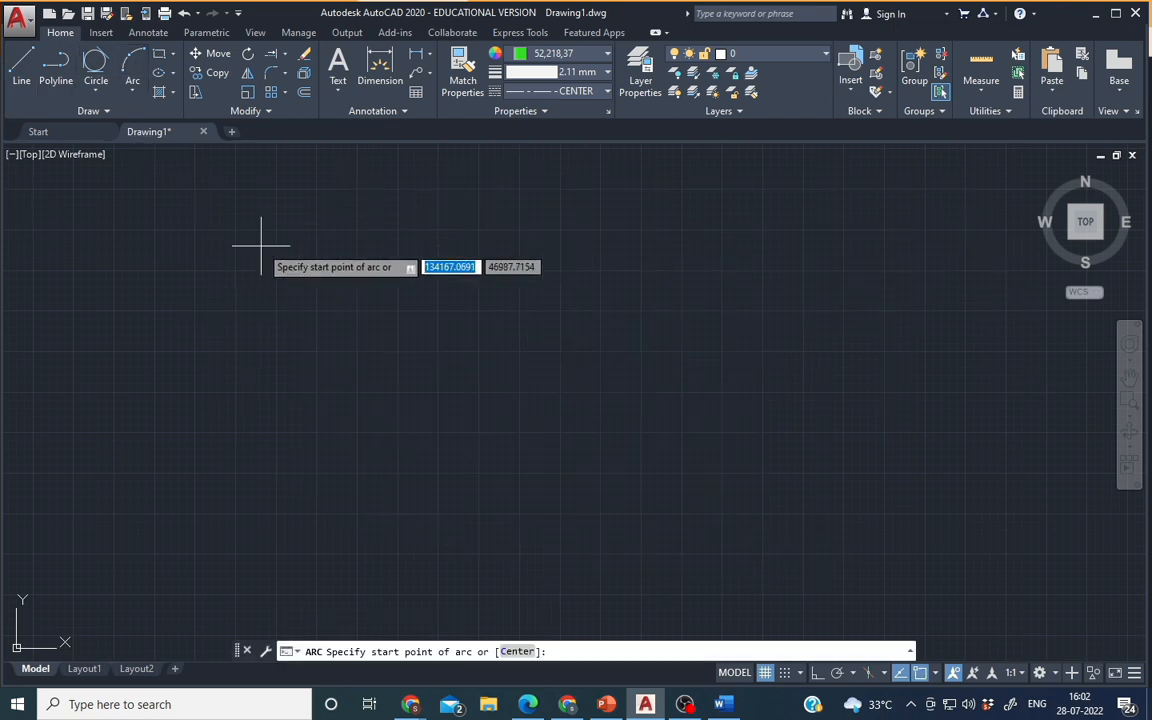
click(453, 337)
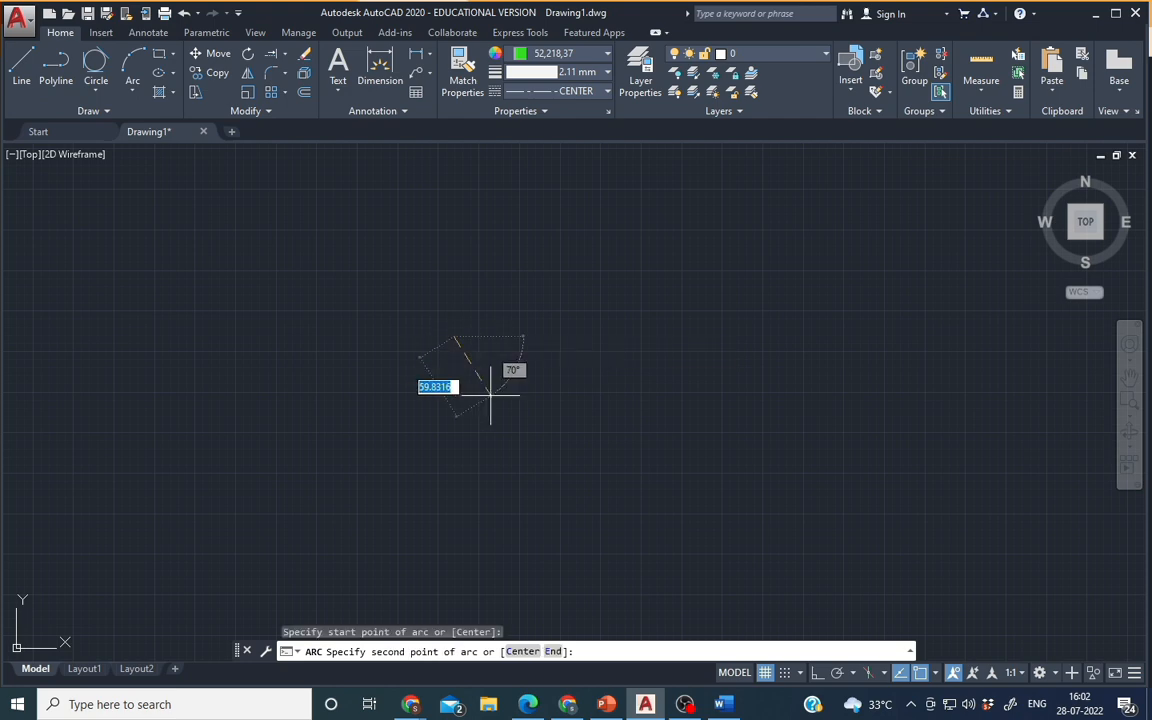
click(629, 390)
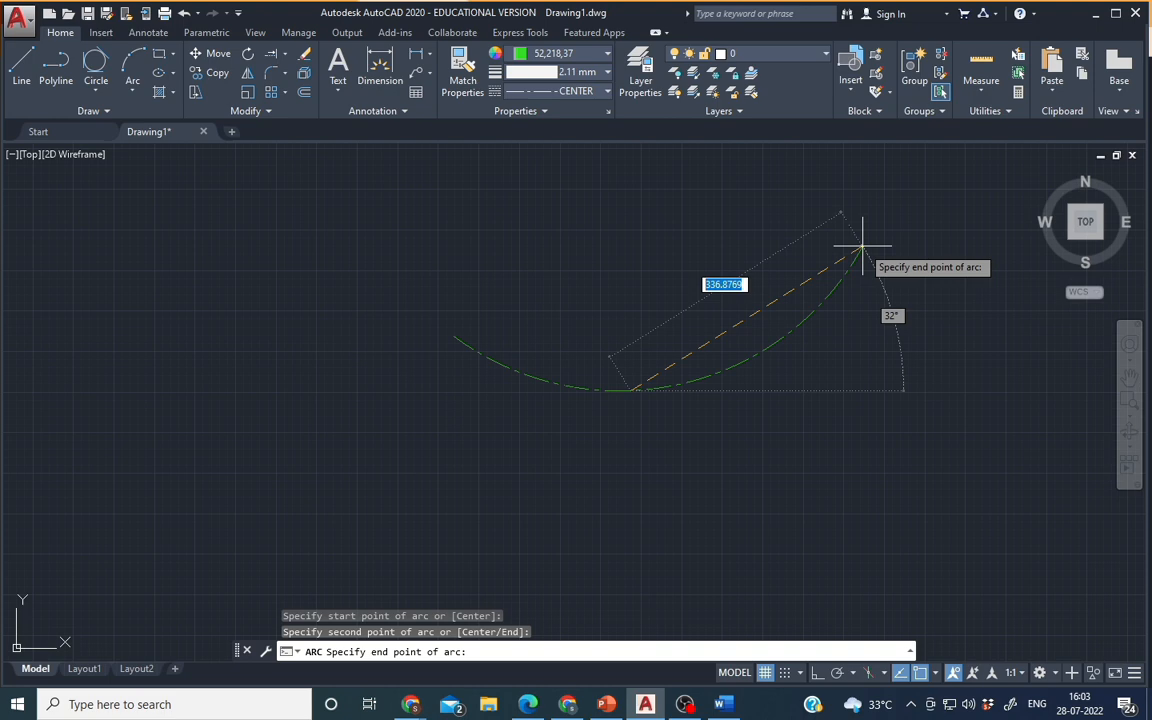
click(862, 244)
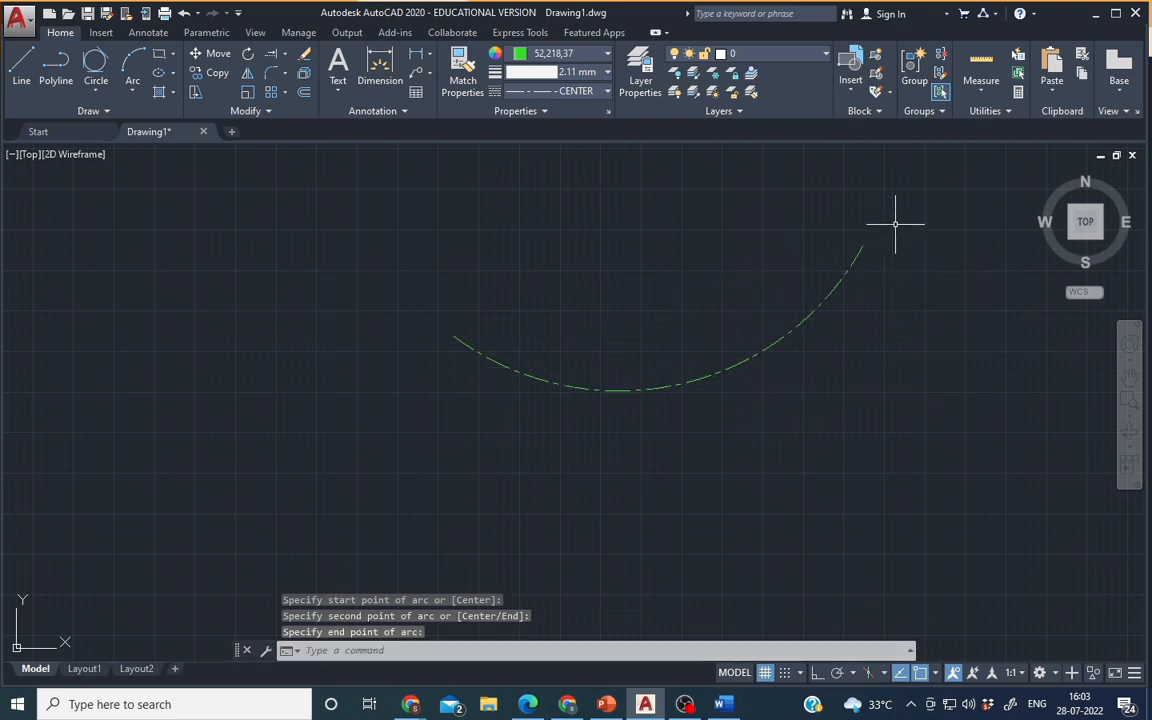
Step: Draw a Start, Center, End arc bulging downward below the 3-Point arc
click(132, 93)
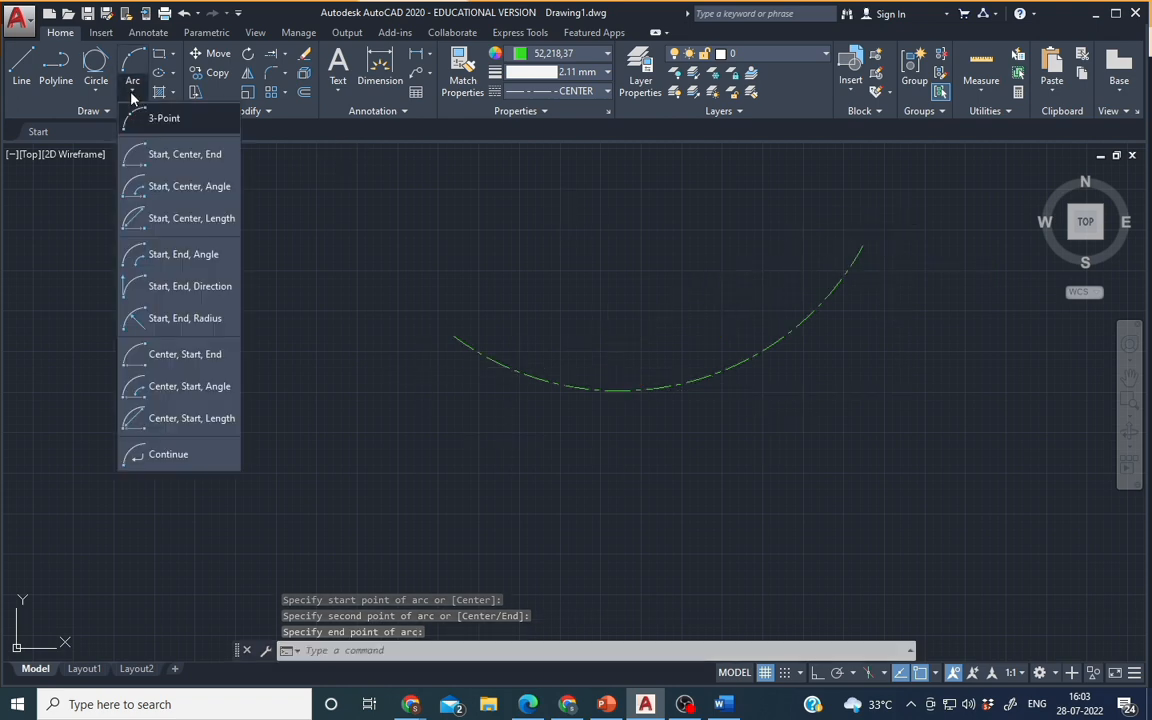
click(149, 168)
click(430, 508)
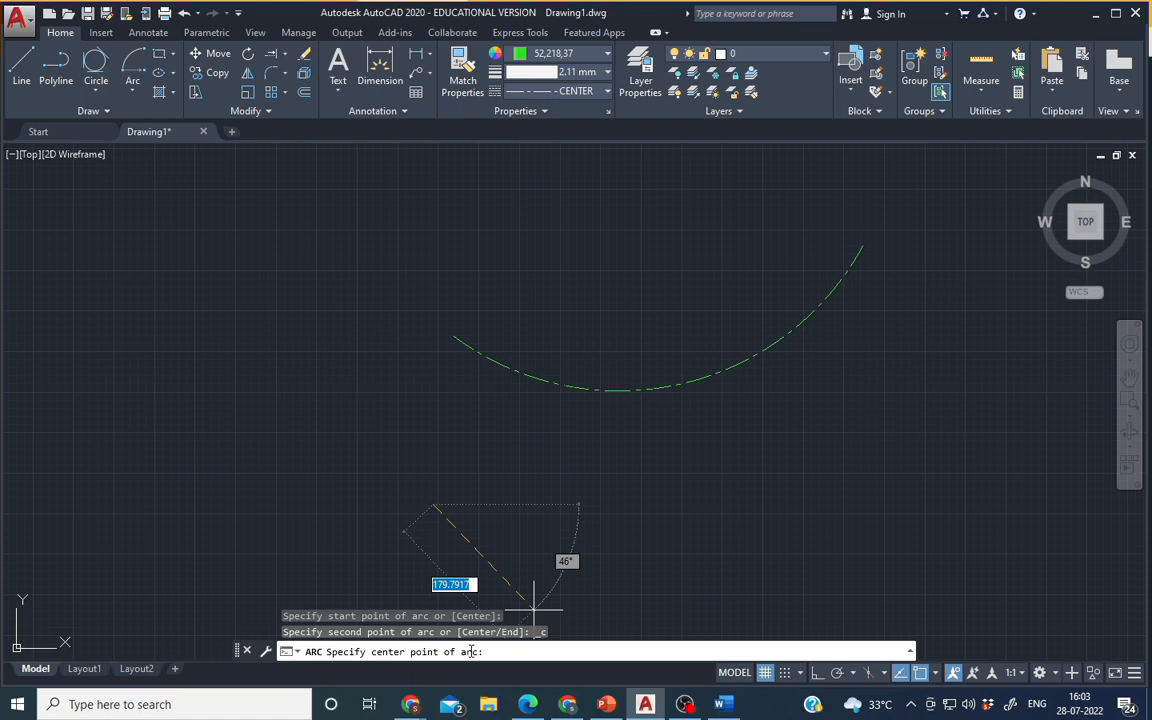
click(587, 442)
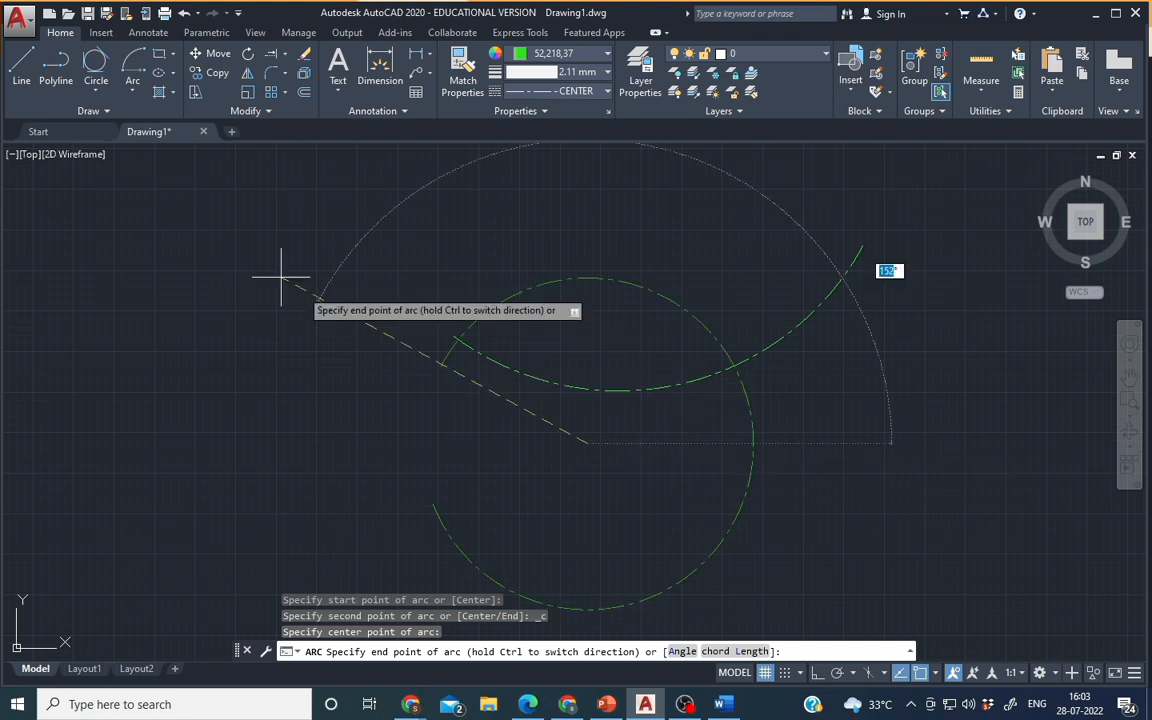
click(132, 94)
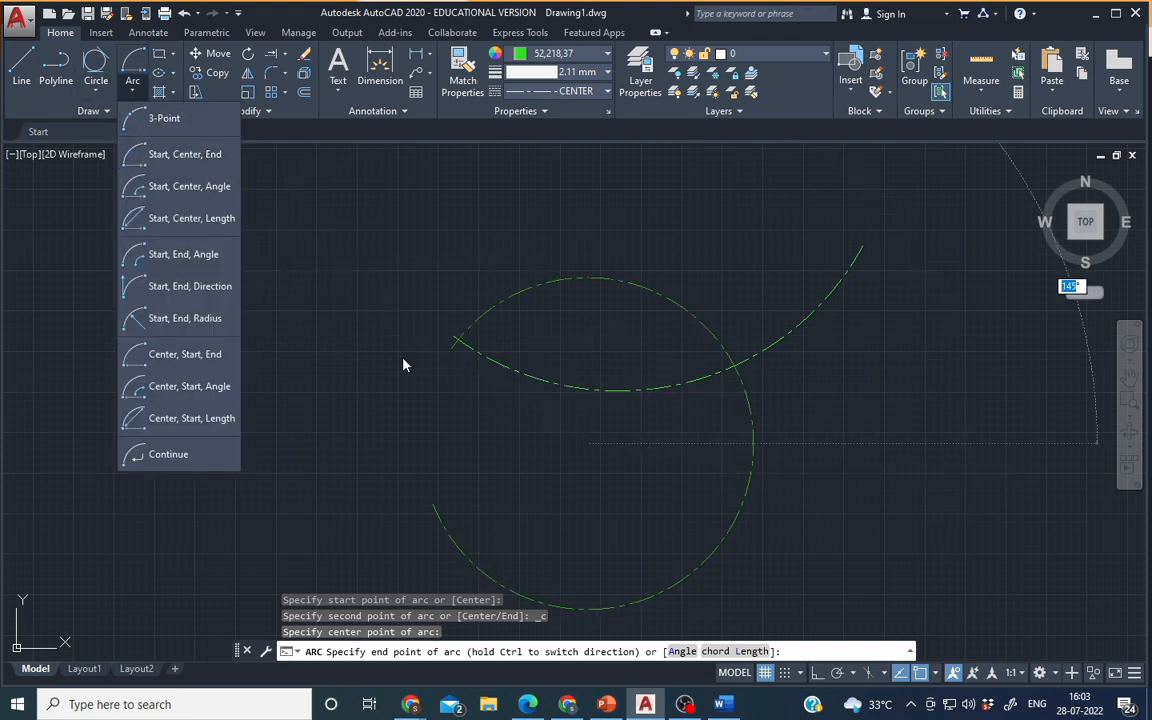
click(460, 339)
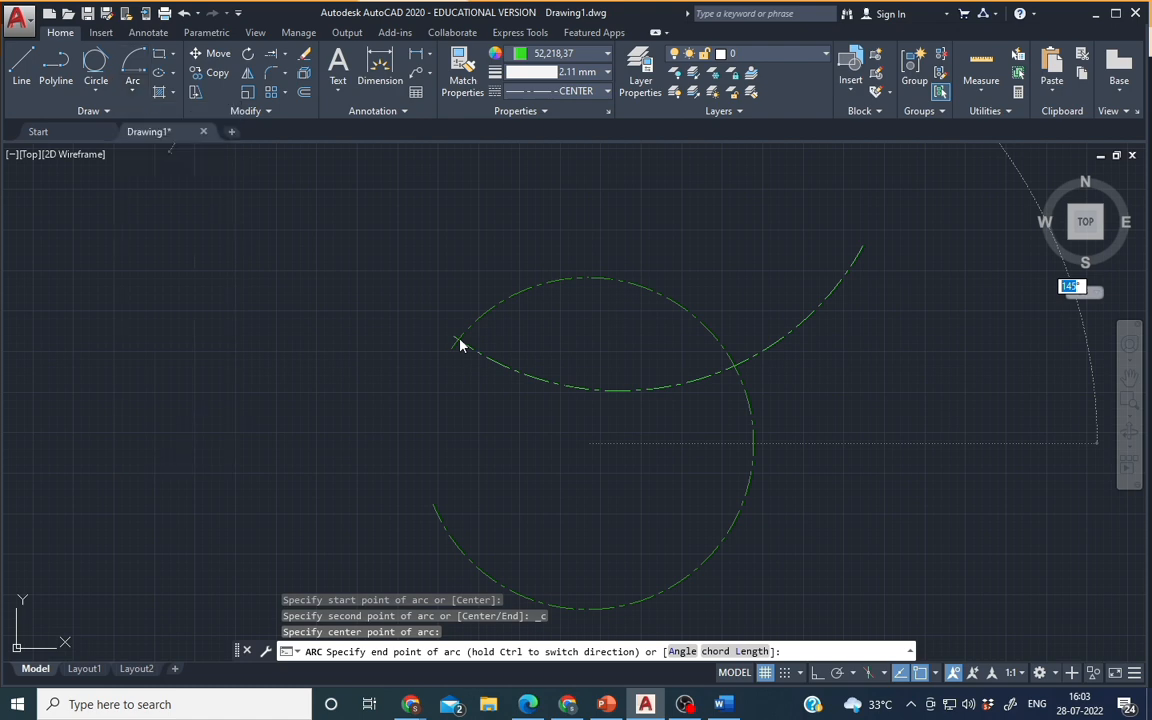
click(748, 458)
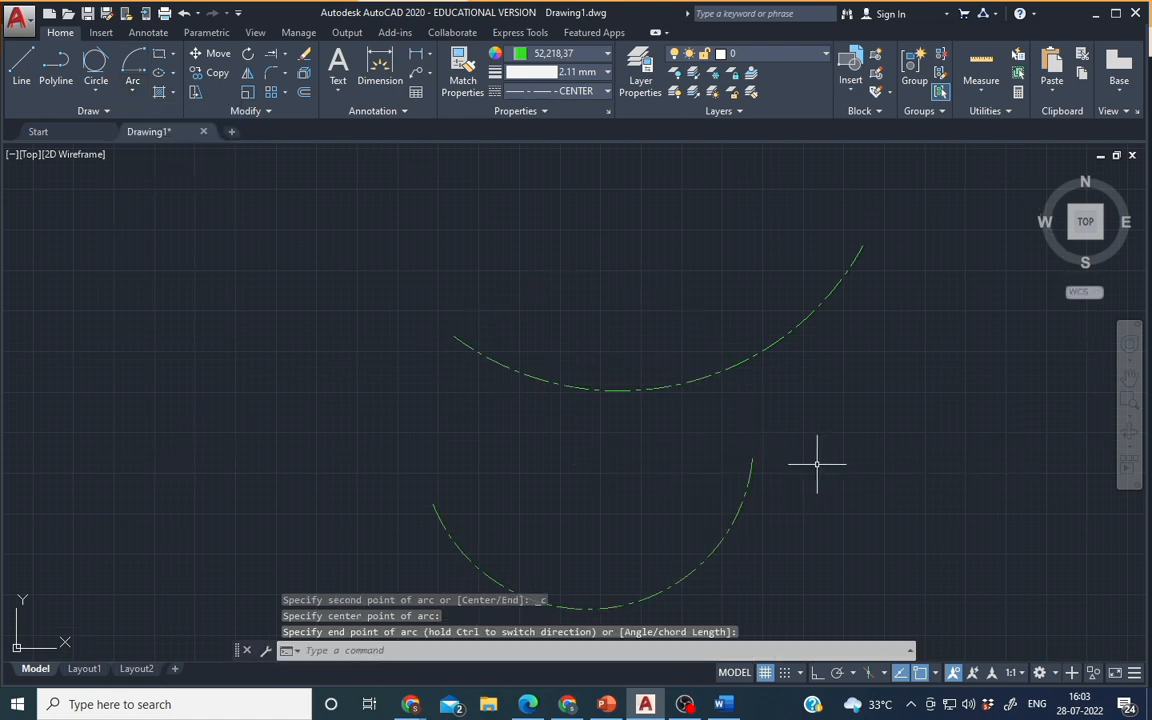
Step: Draw a Start, Center, Angle arc left of the other arcs, with its center 100 units from the start and an included angle of 145°
scroll(665, 495, down, 3)
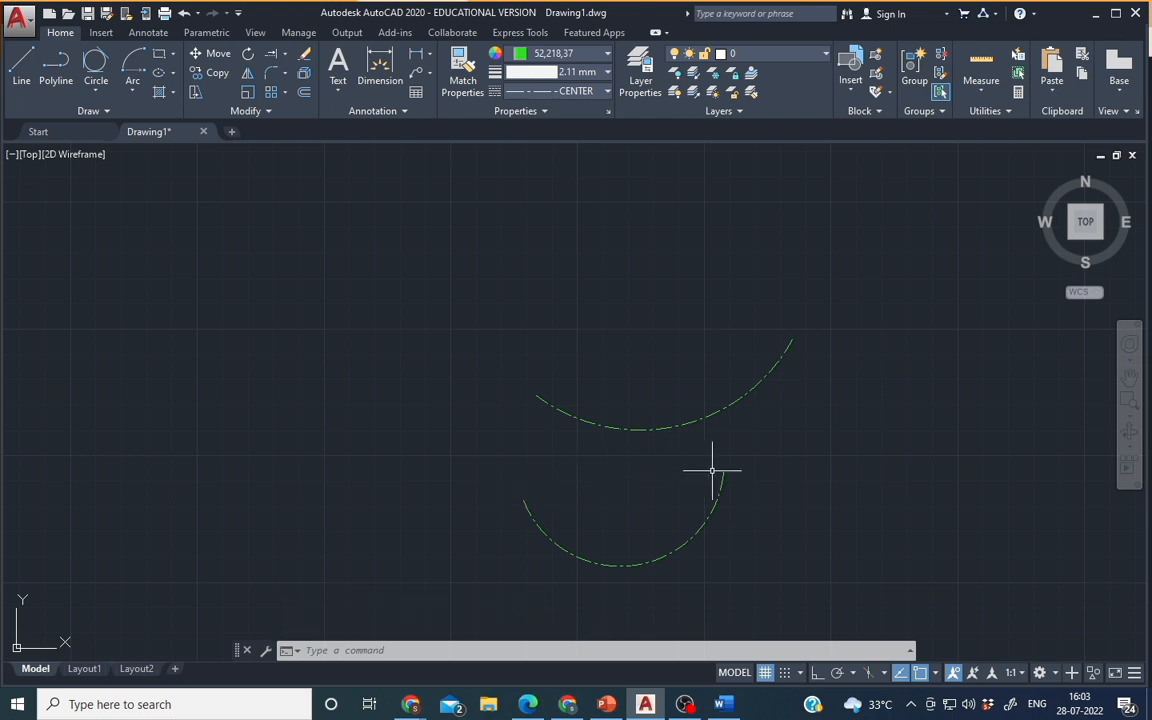
click(123, 80)
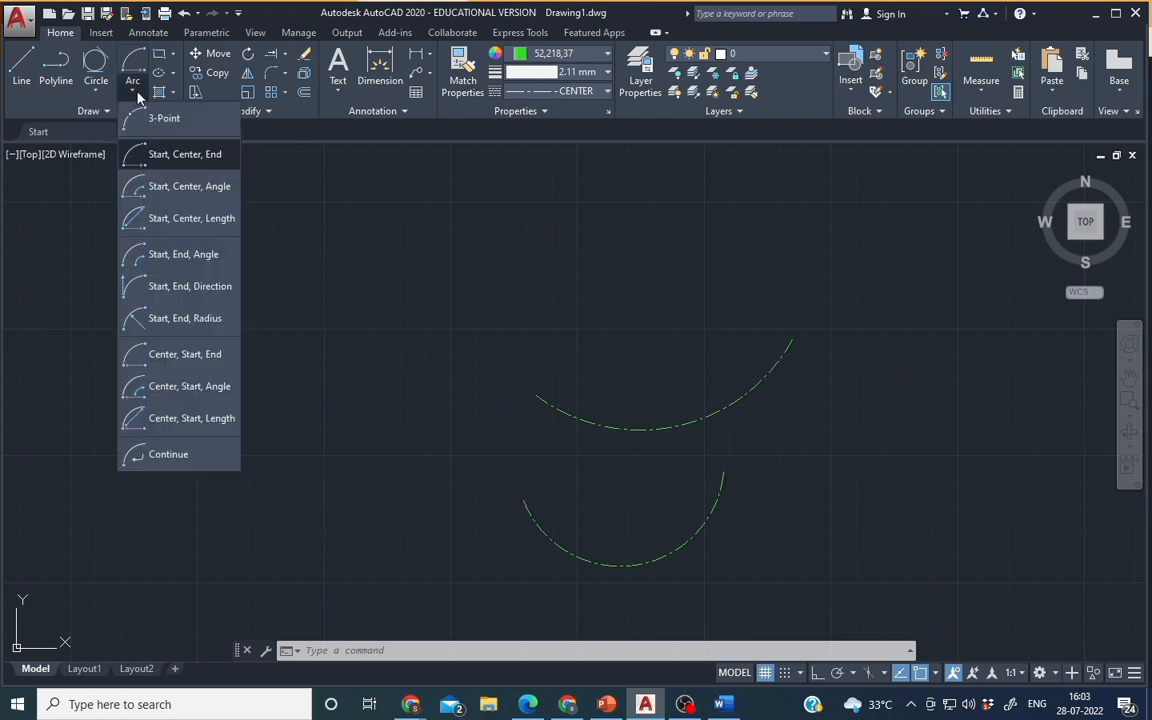
click(182, 190)
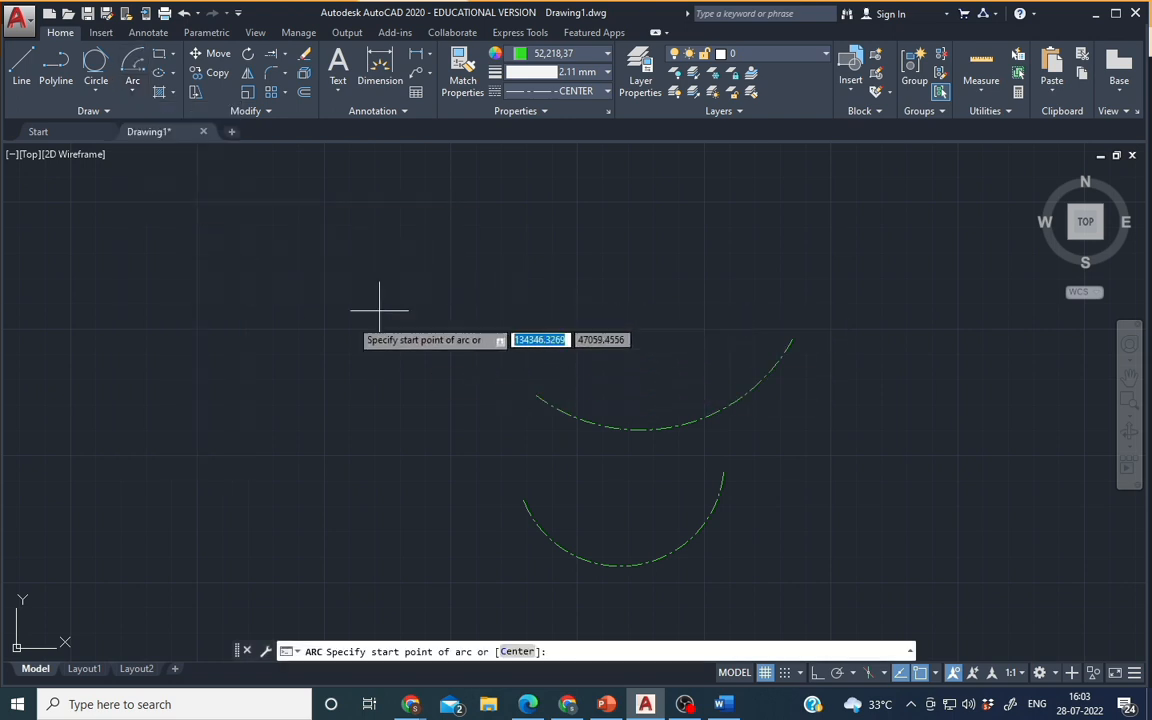
click(279, 371)
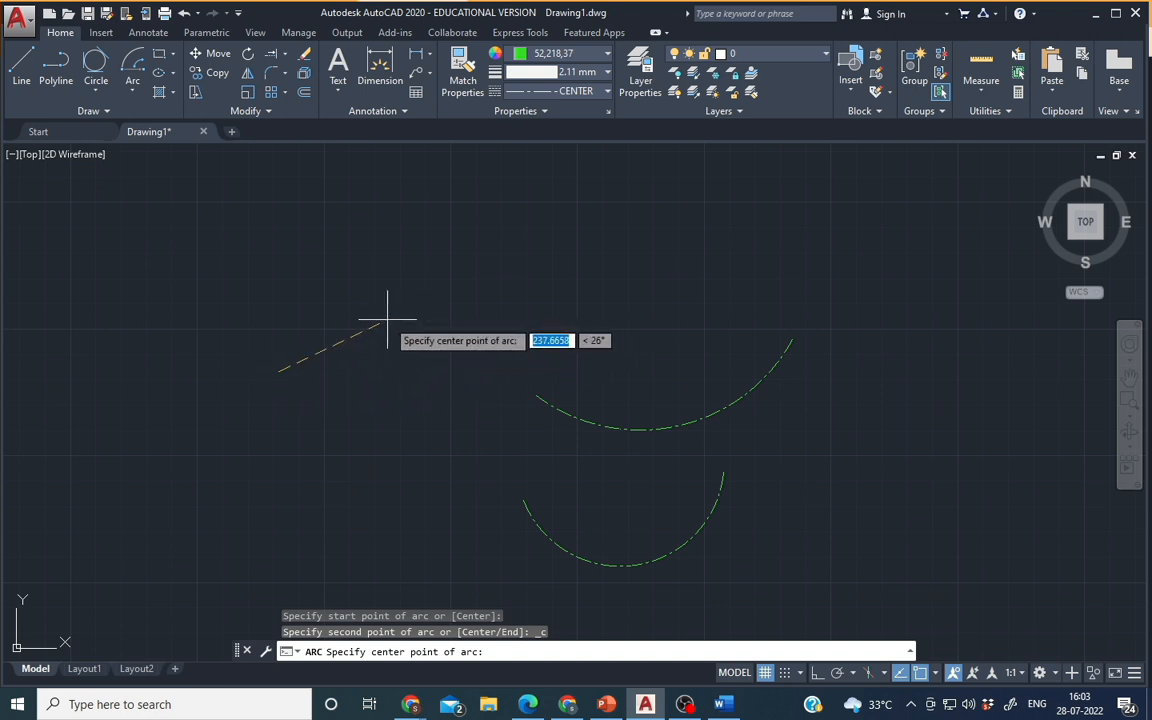
text(100)
key(Return)
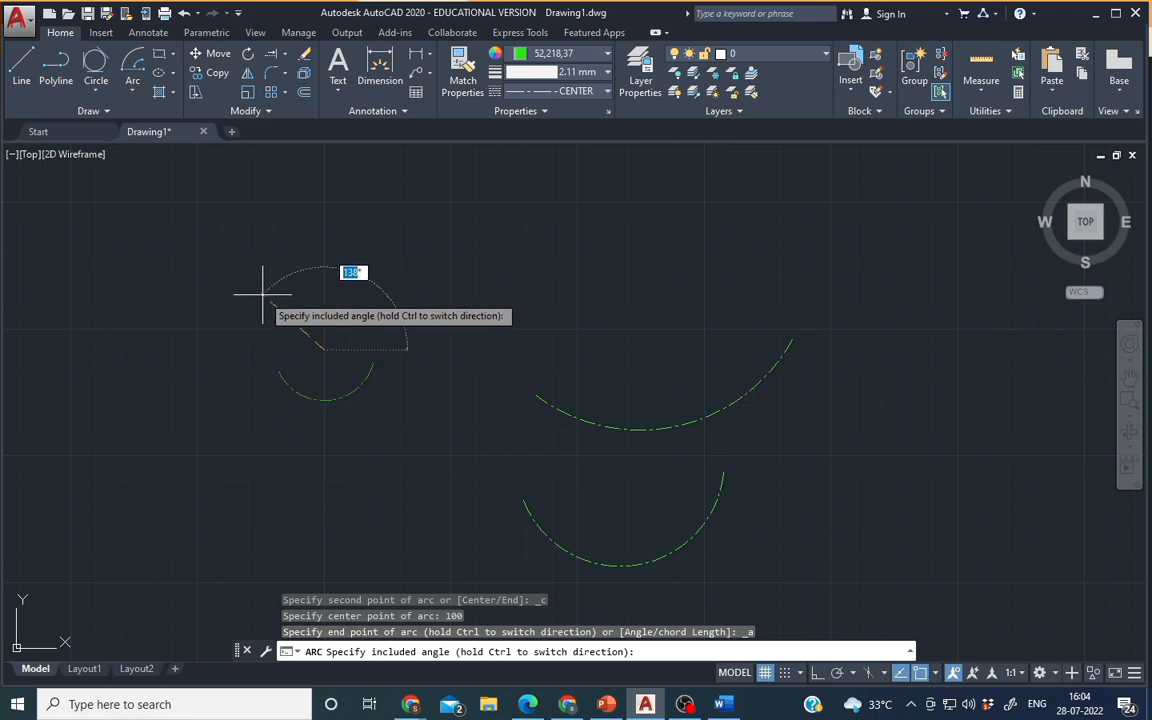
text(145)
key(Return)
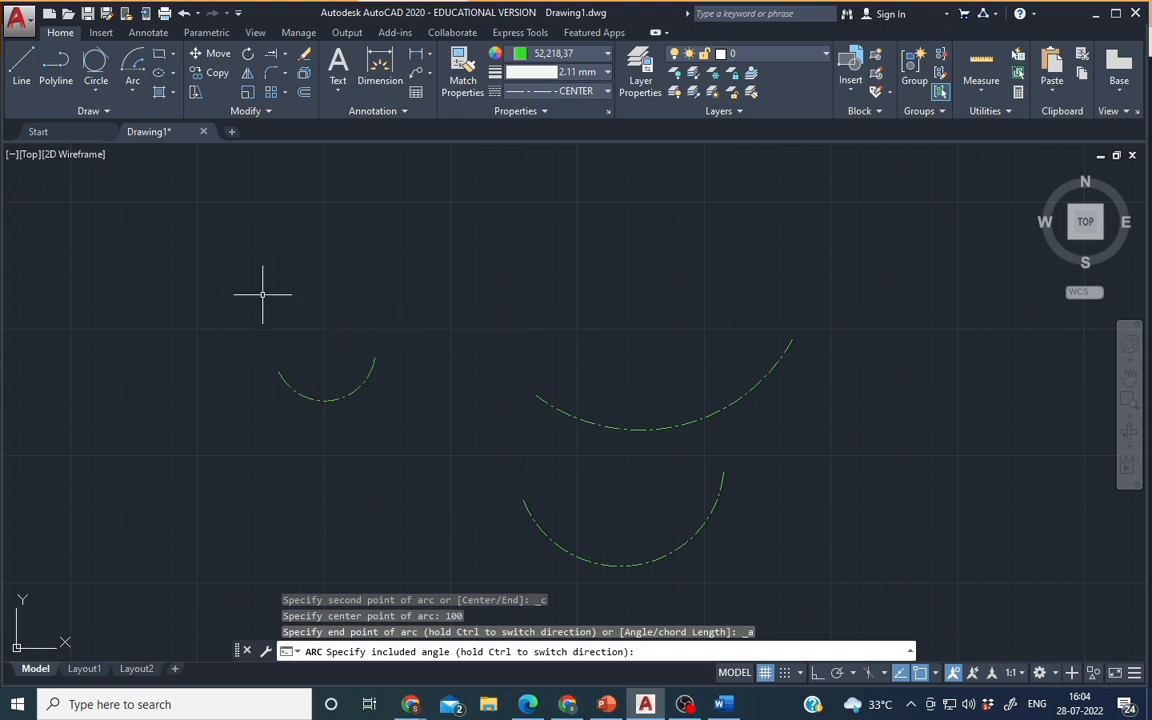
click(303, 392)
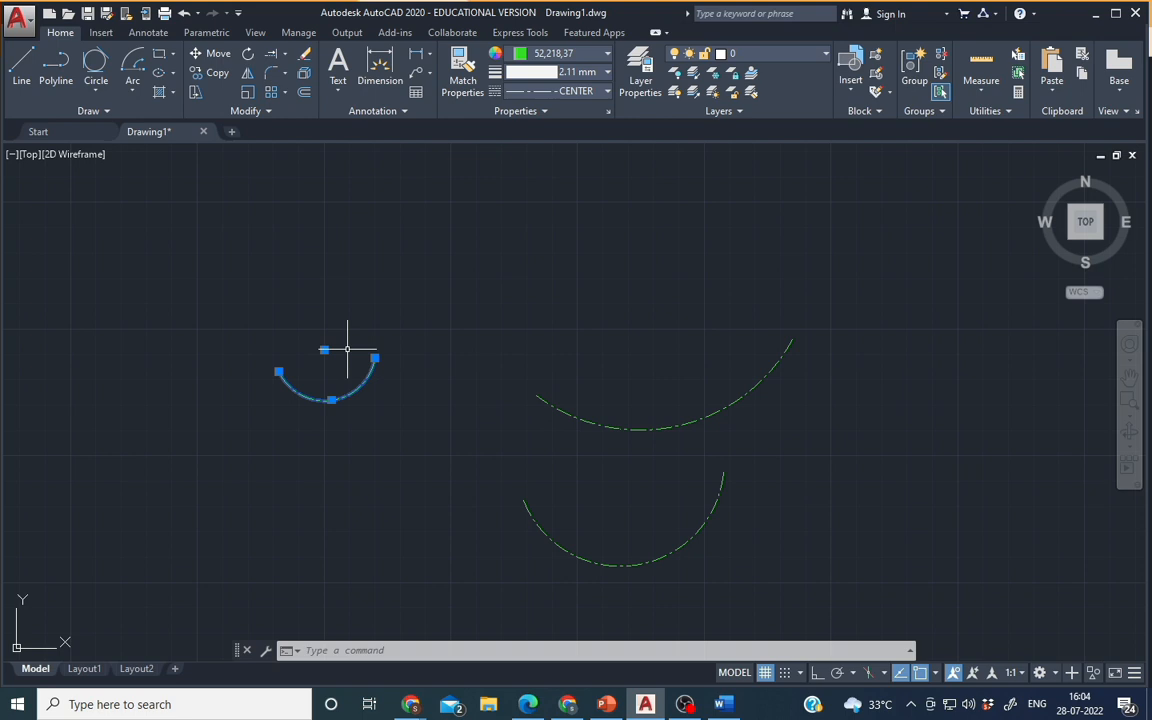
key(Escape)
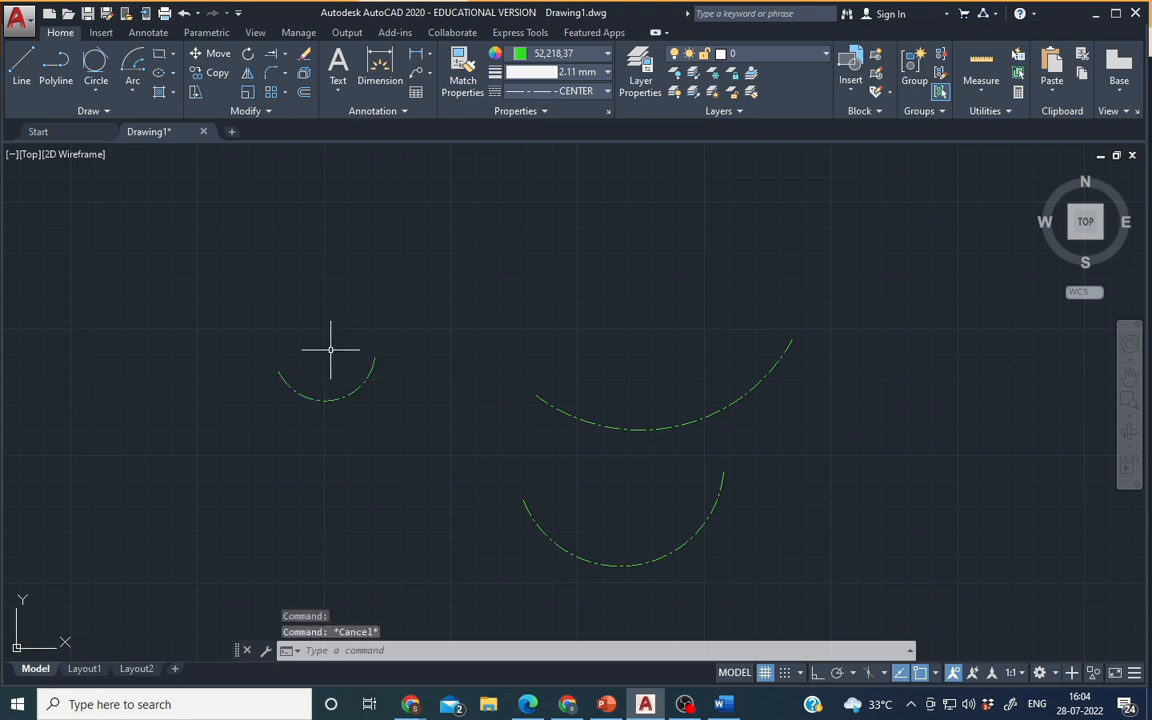
click(132, 88)
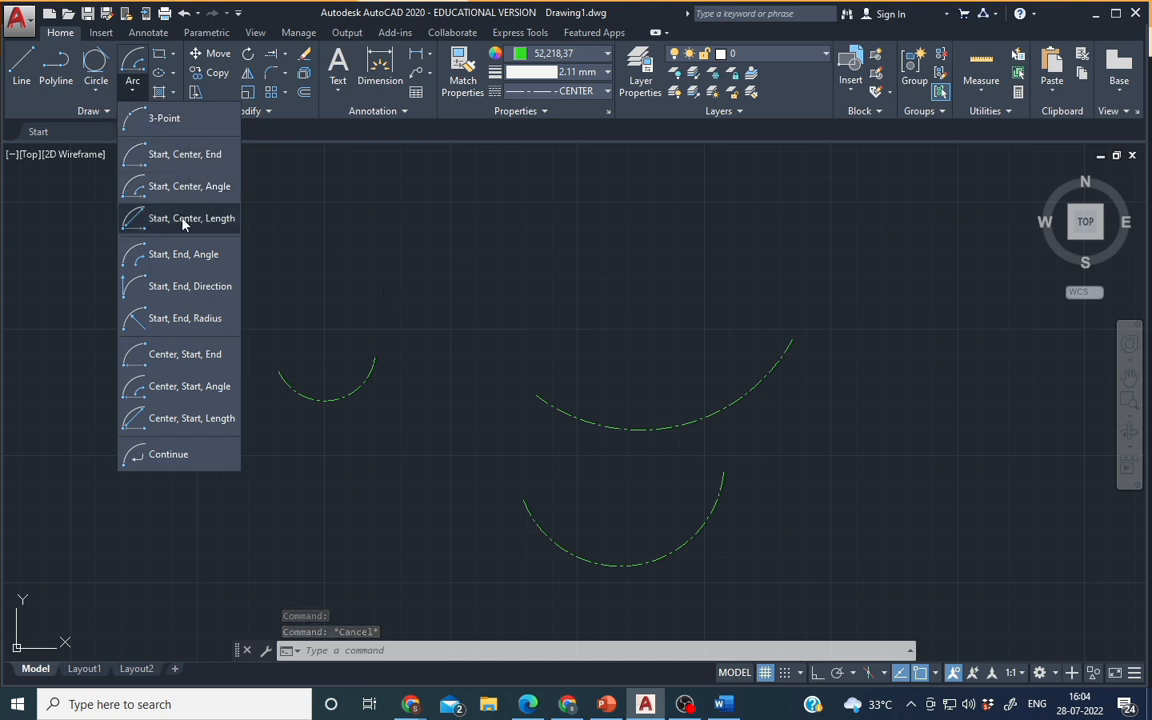
click(192, 187)
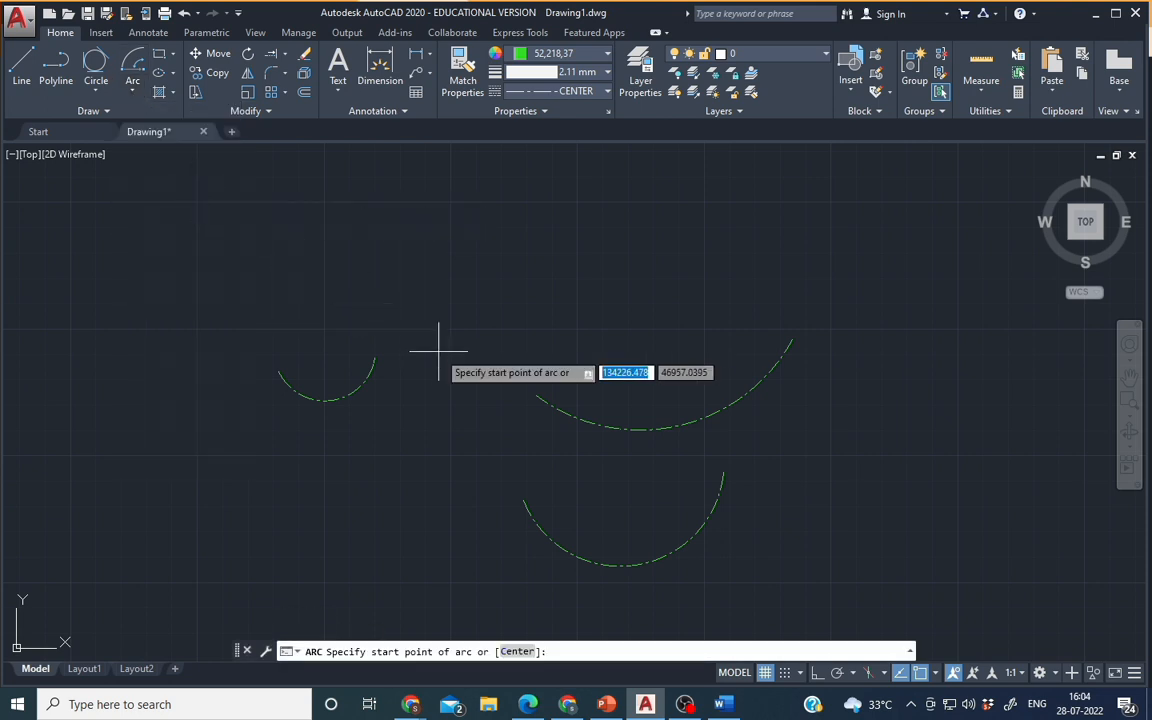
click(400, 257)
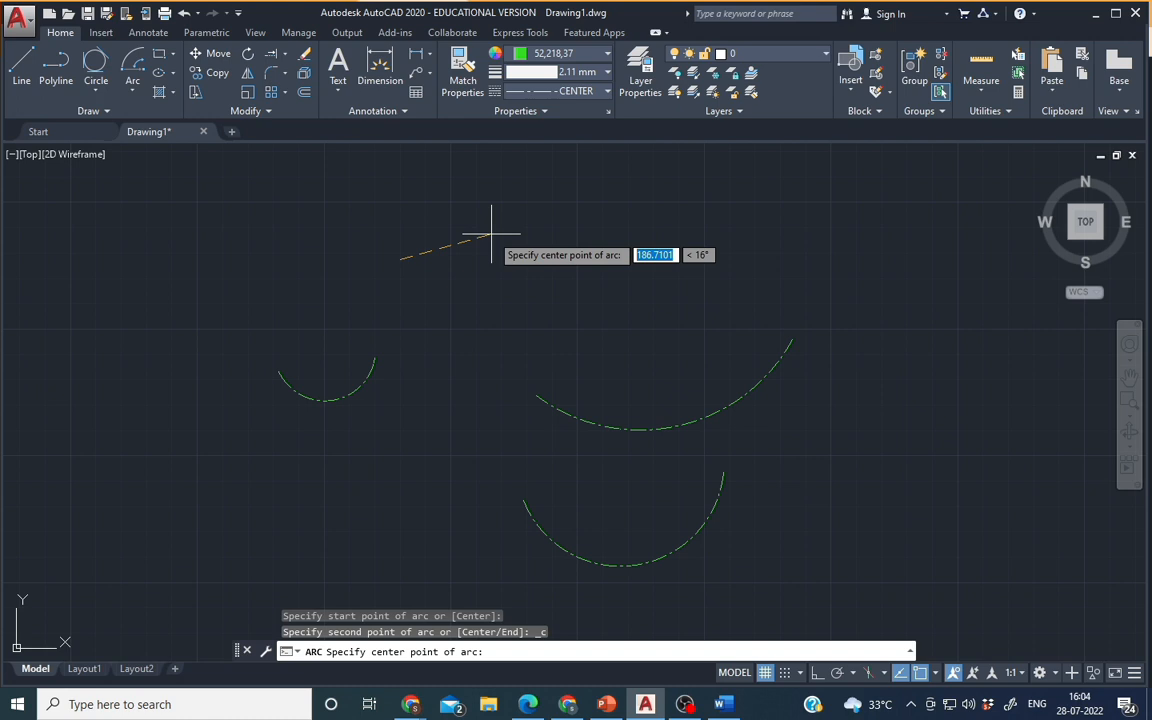
text(200)
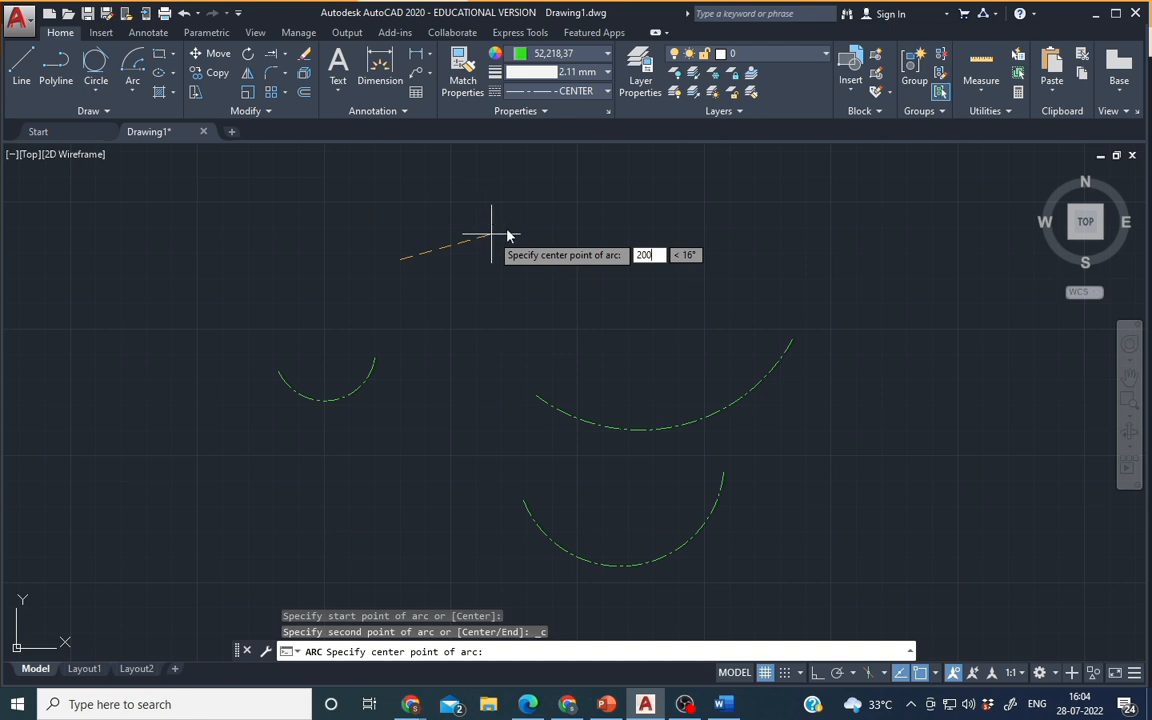
key(Escape)
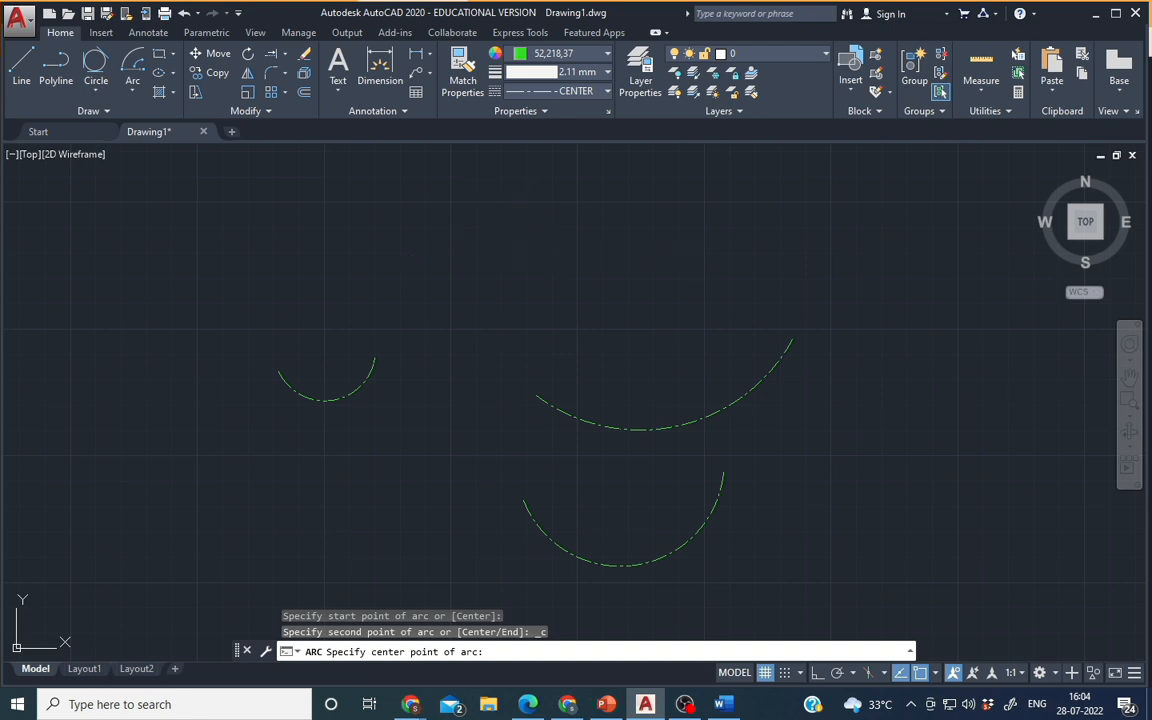
Step: Draw a larger Start, Center, Angle arc starting above the 3-Point arc, with an included angle of 91°
click(132, 66)
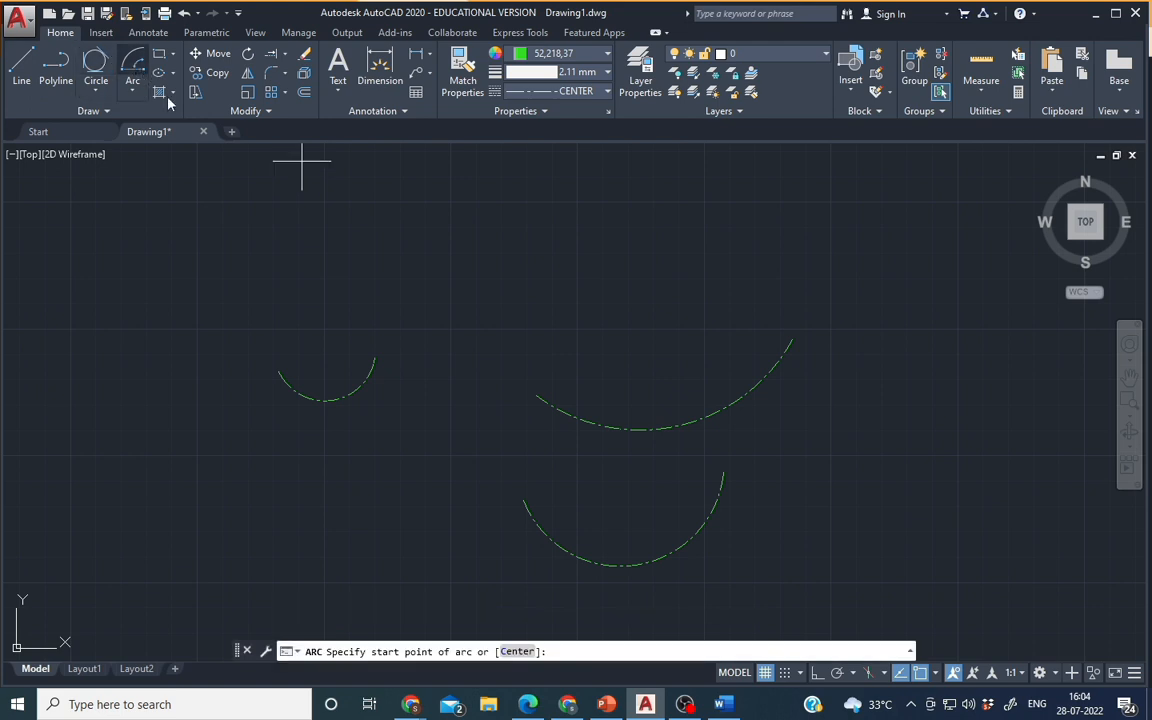
click(420, 288)
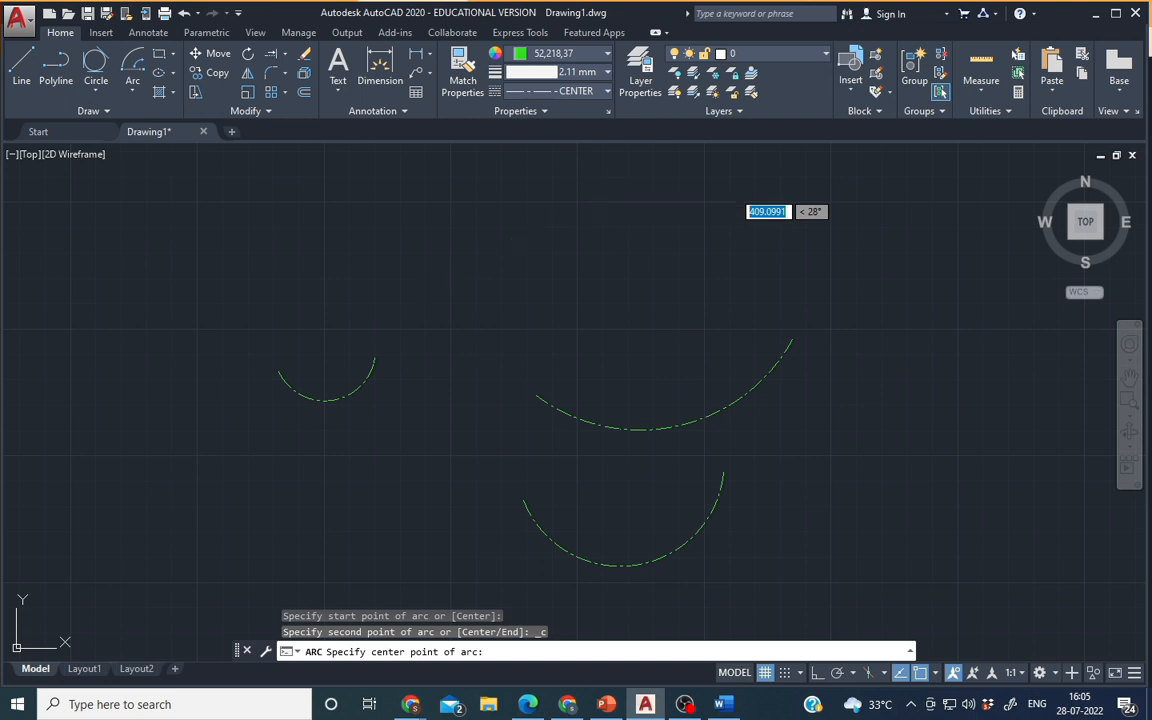
click(604, 189)
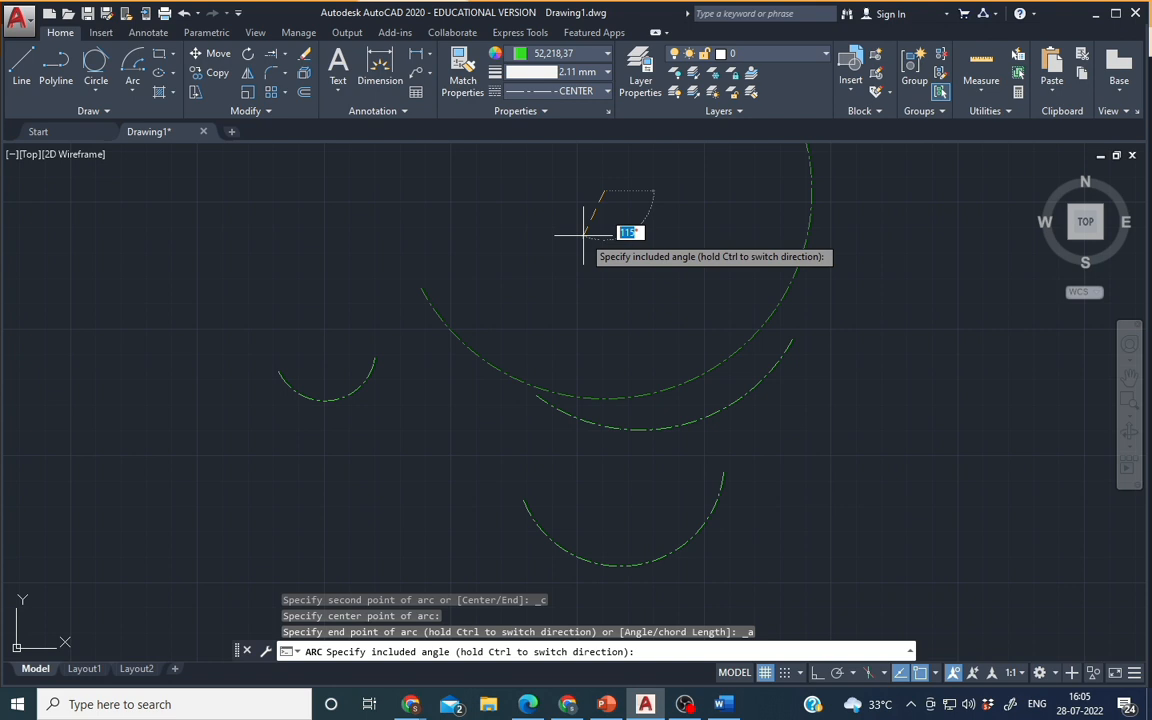
key(Return)
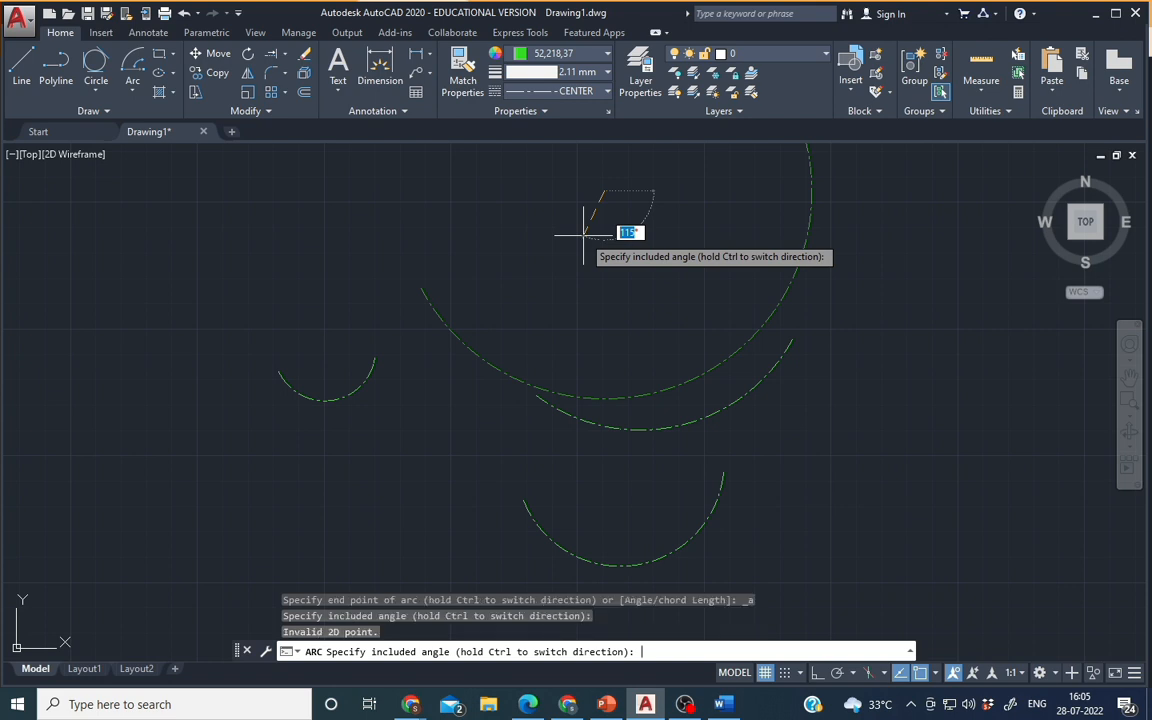
key(Return)
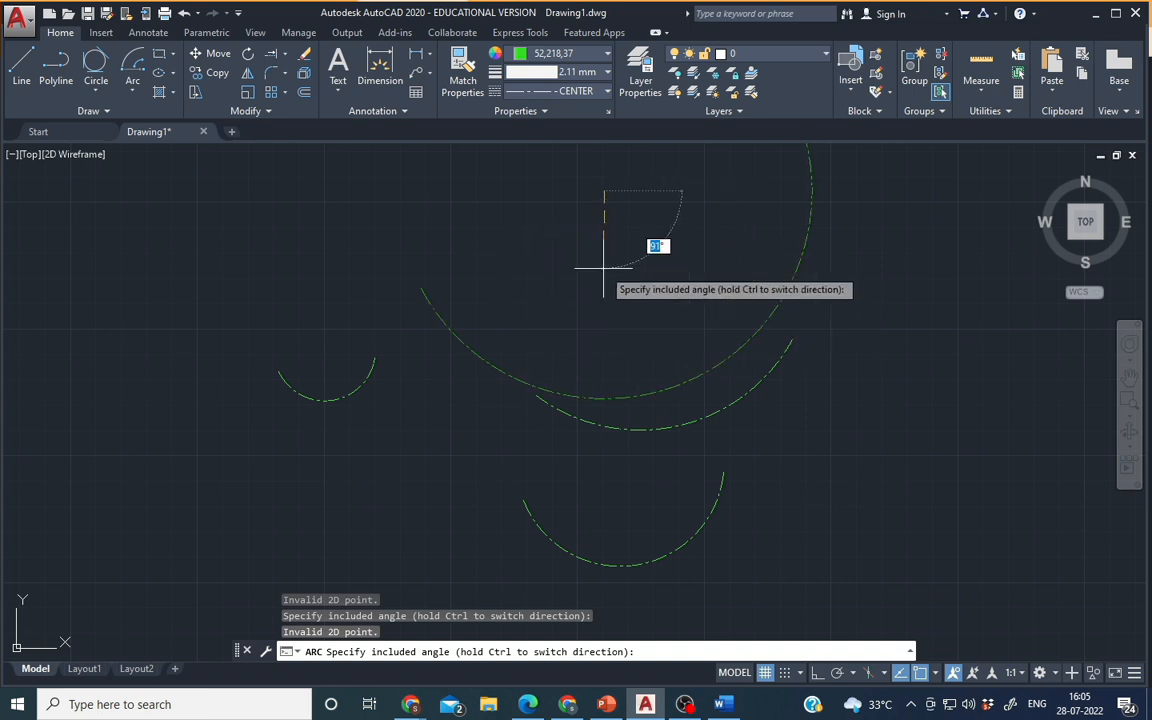
text(91)
key(Return)
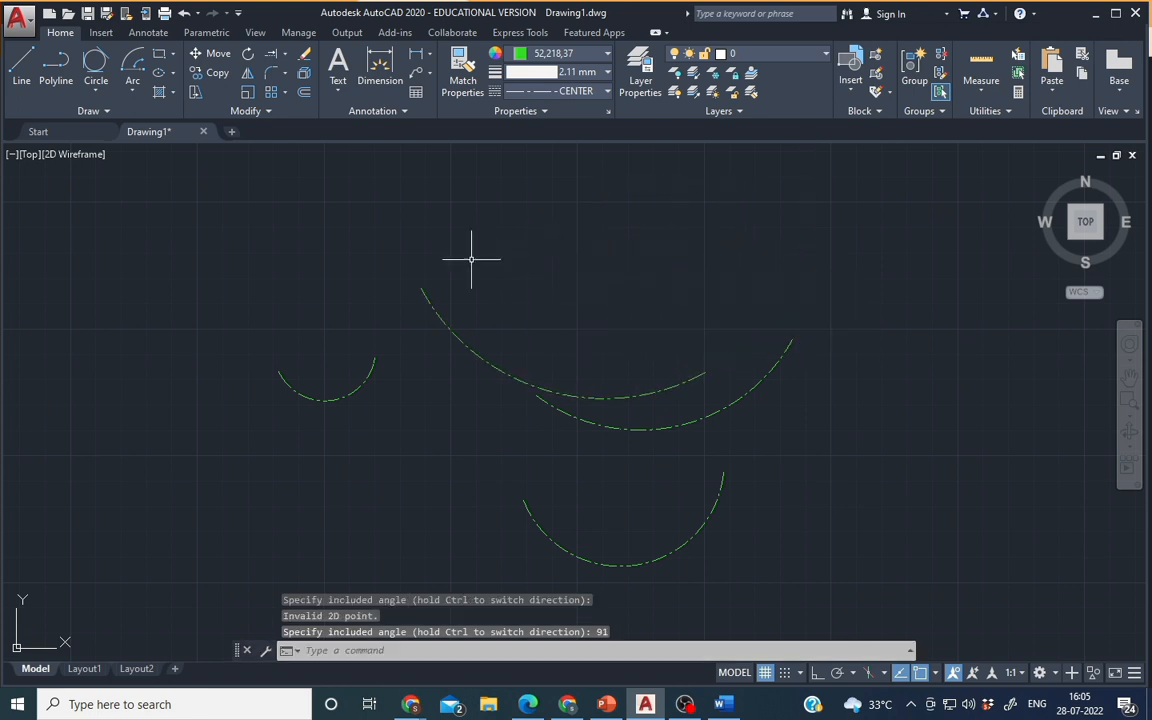
Step: Draw connected lines from the 91° arc's start point to its center and on to its end point
click(432, 308)
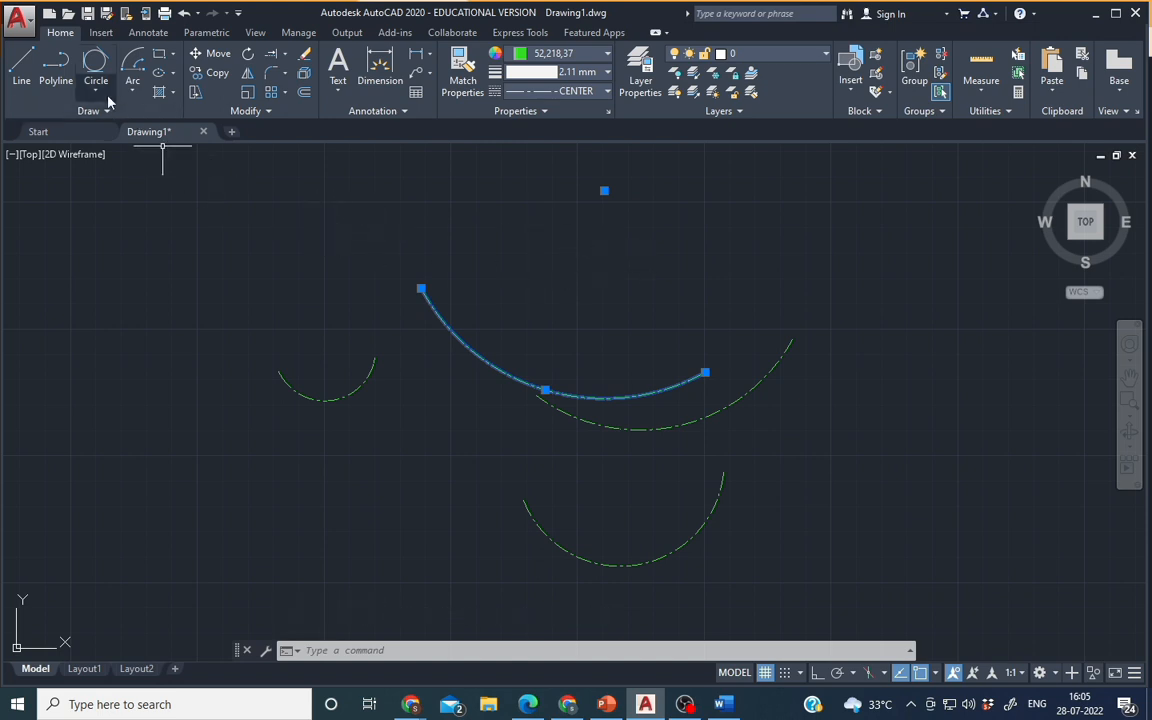
click(24, 72)
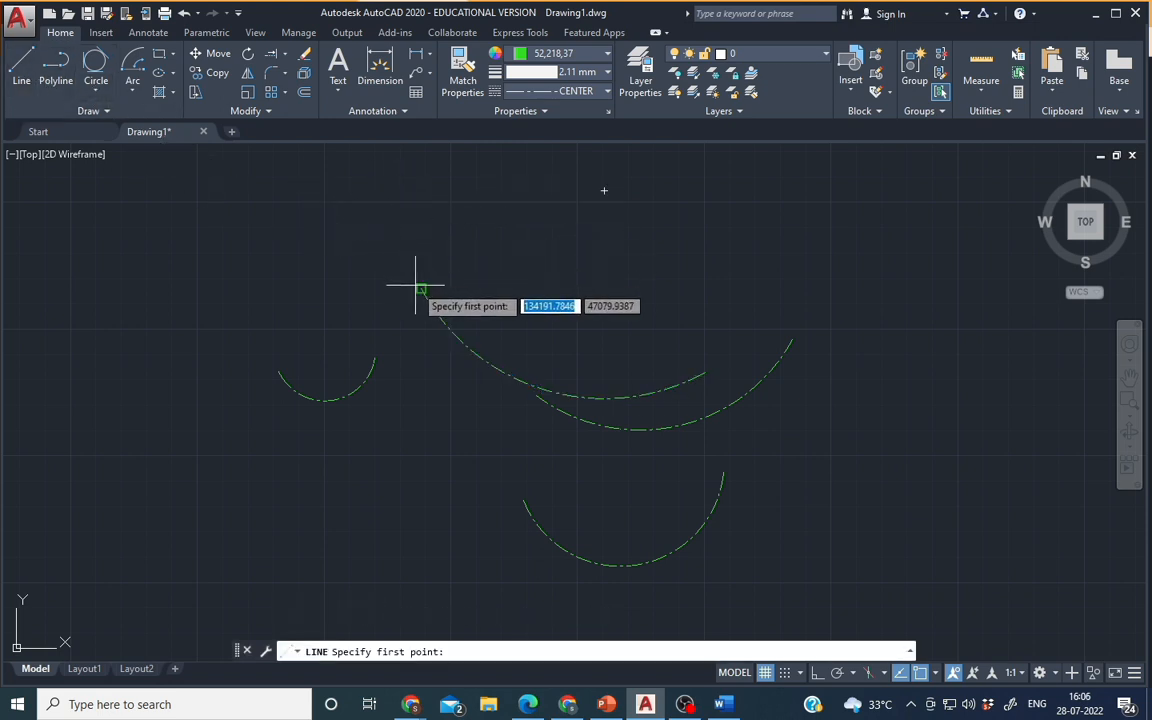
click(422, 287)
click(604, 191)
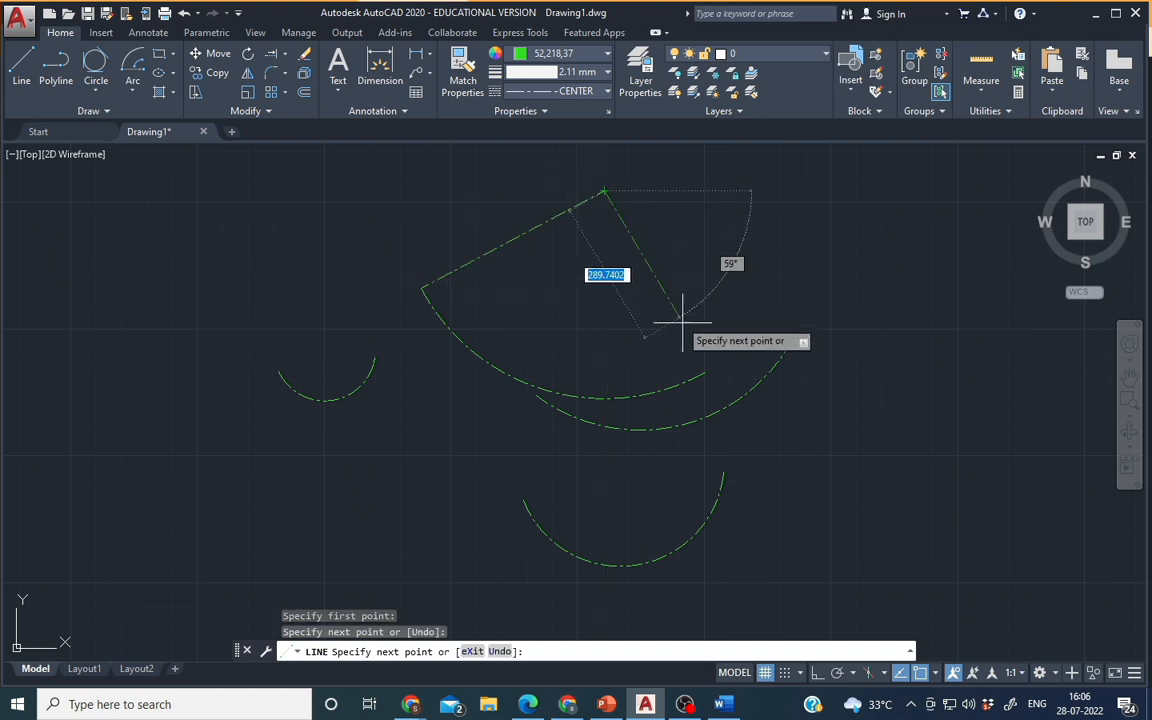
right_click(707, 280)
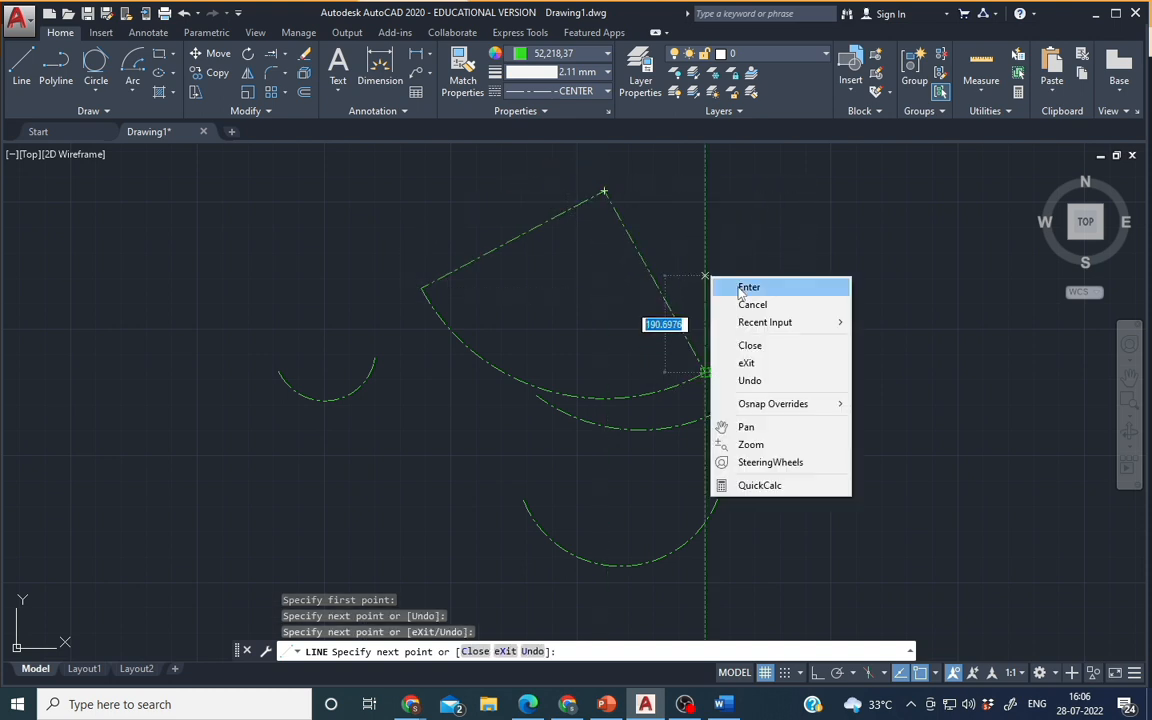
Step: Finish the second radius line and add an angular dimension between the two straight lines of the upper arc
click(725, 288)
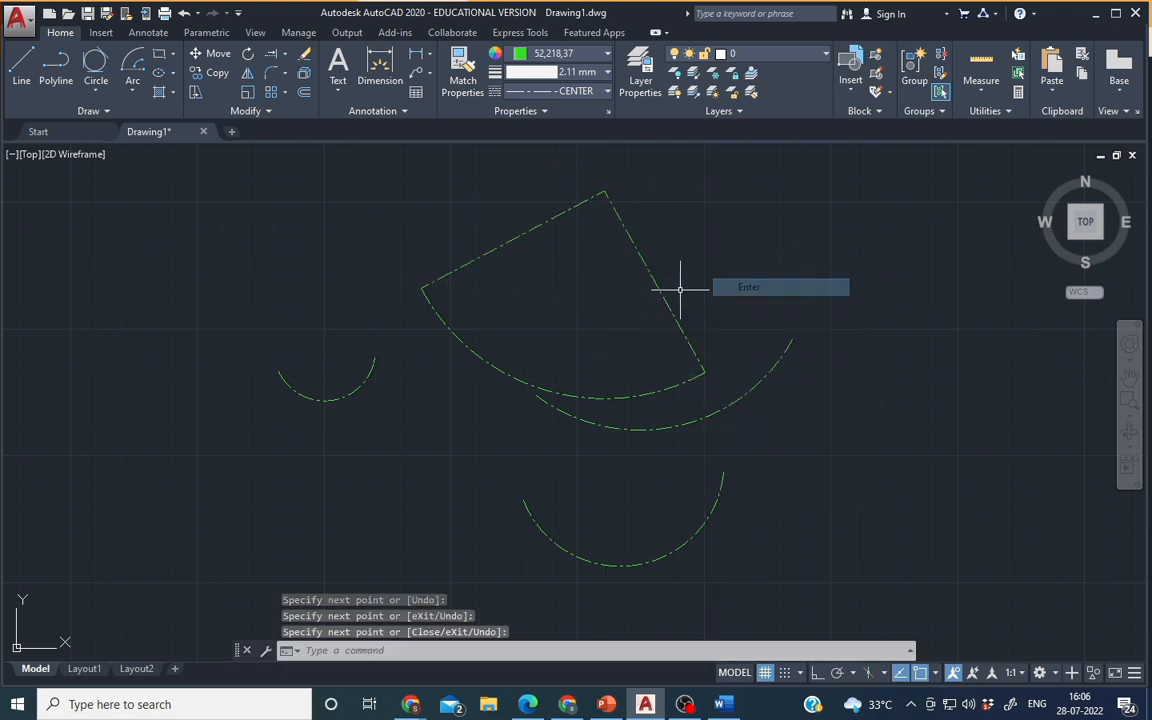
click(430, 56)
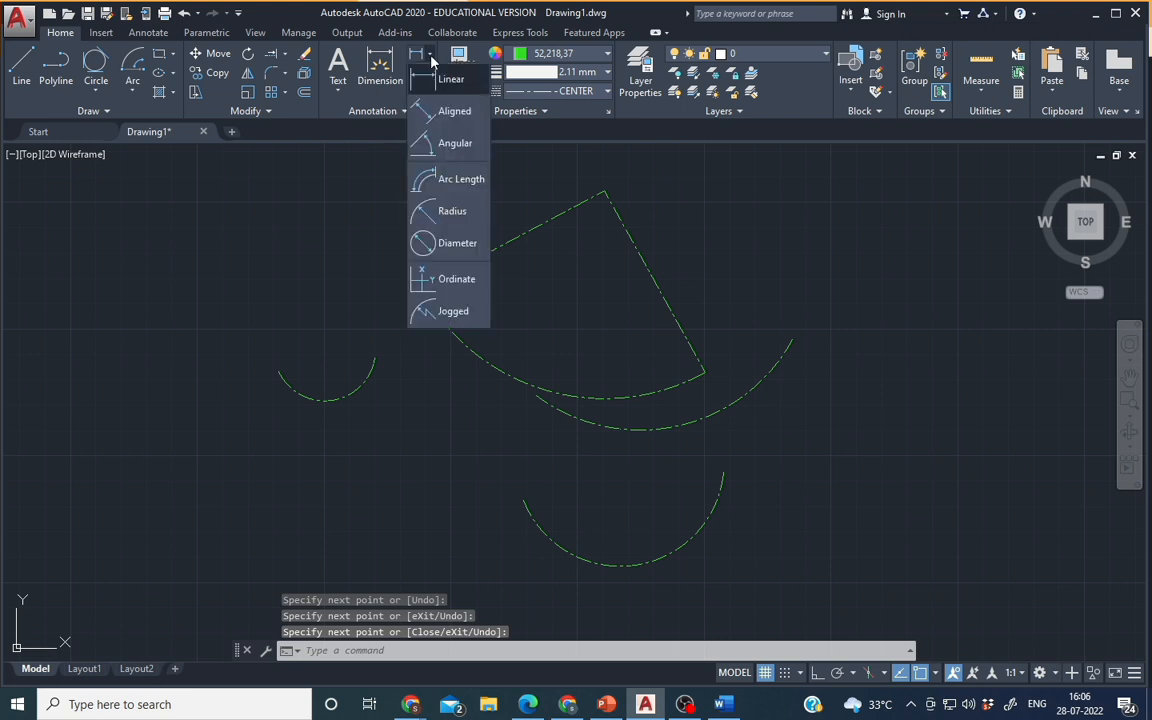
click(452, 143)
click(532, 230)
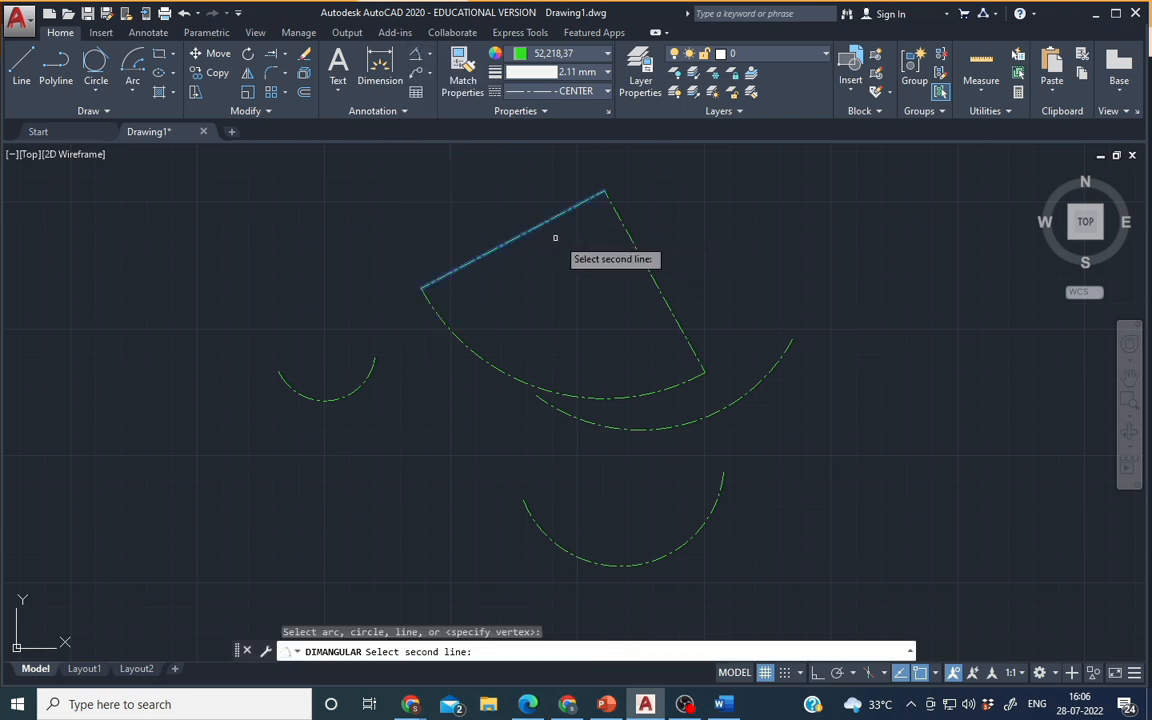
click(630, 238)
click(588, 258)
scroll(588, 258, up, 6)
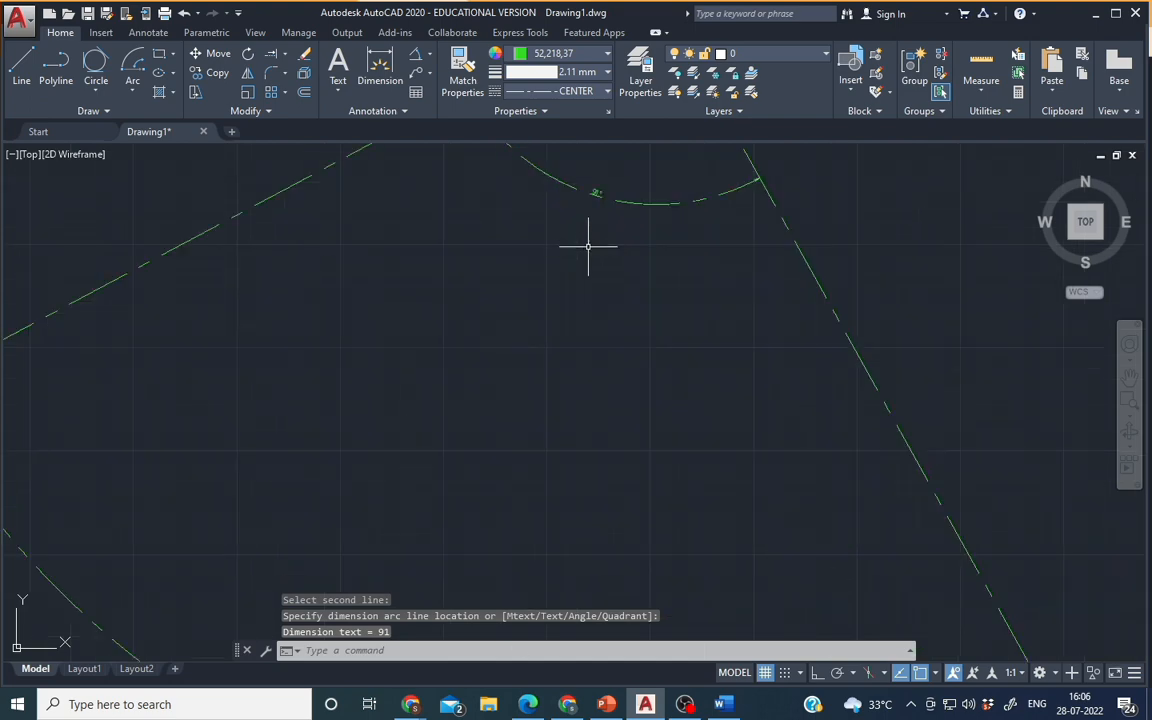
middle_drag(595, 195, 568, 394)
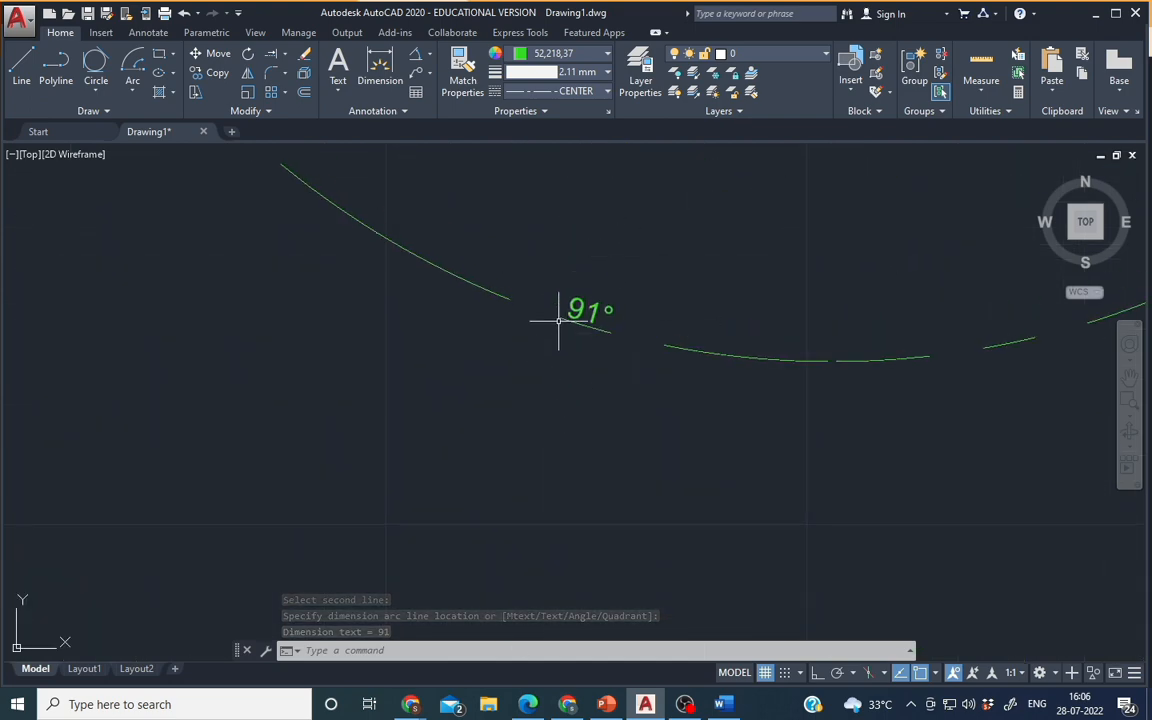
Step: Delete the two radius lines and the angular dimension, keeping the arc
scroll(559, 320, down, 5)
mouse_move(672, 307)
mouse_down()
mouse_move(530, 370)
mouse_move(504, 200)
mouse_move(566, 231)
mouse_up()
key(Delete)
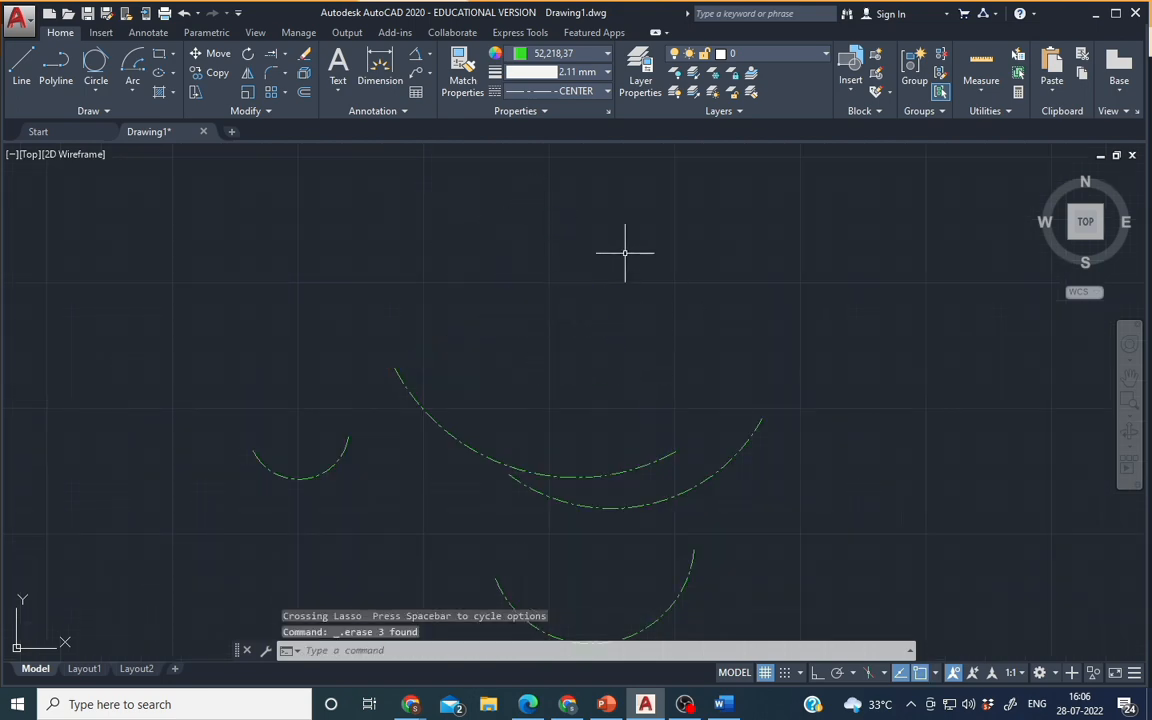
Step: Draw an arc above the existing ones by start point, centre and chord length, with a chord length of 200
click(133, 92)
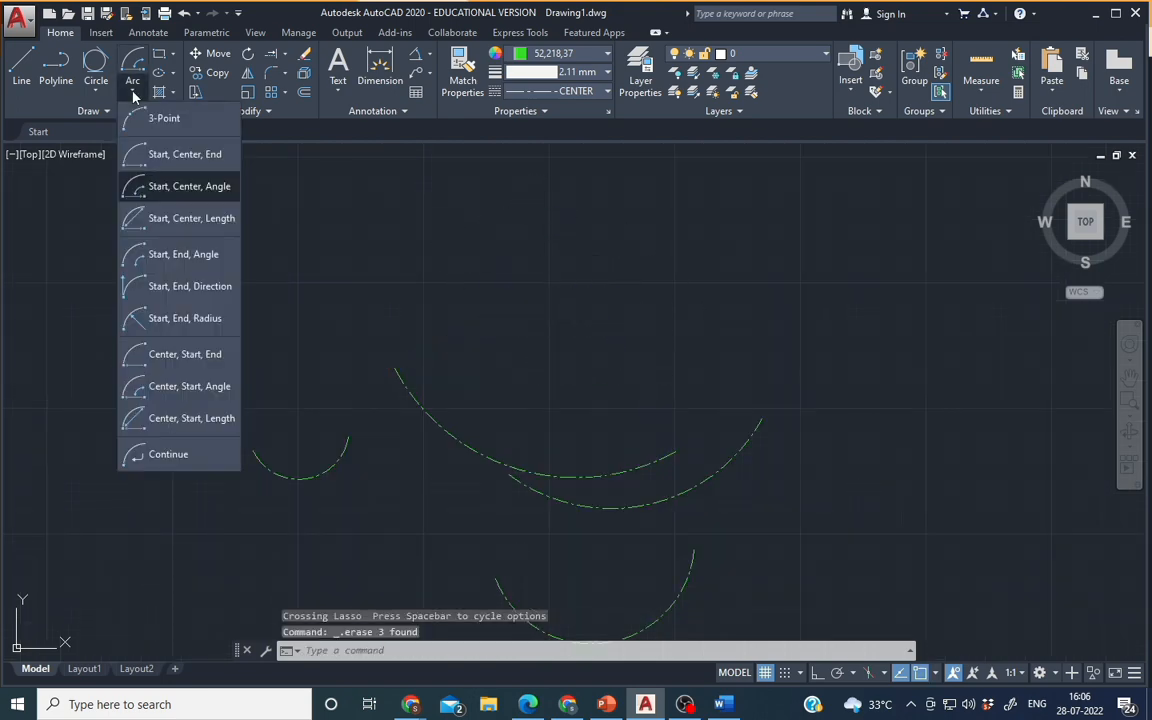
click(175, 222)
click(492, 302)
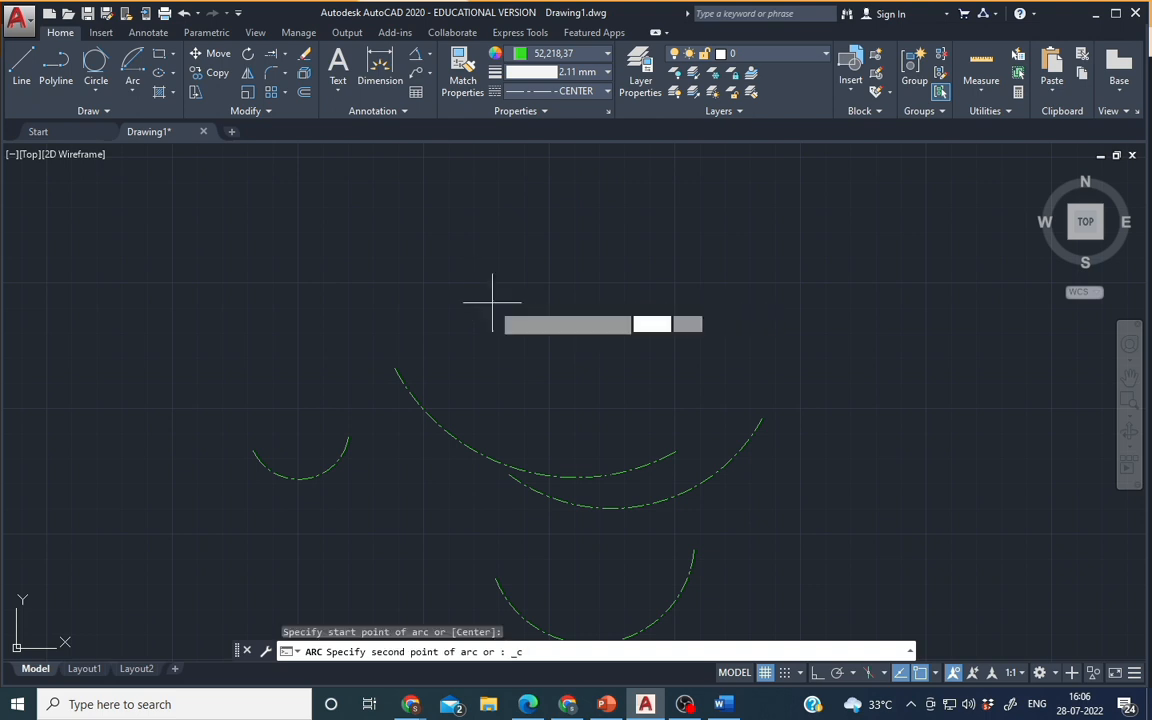
click(631, 238)
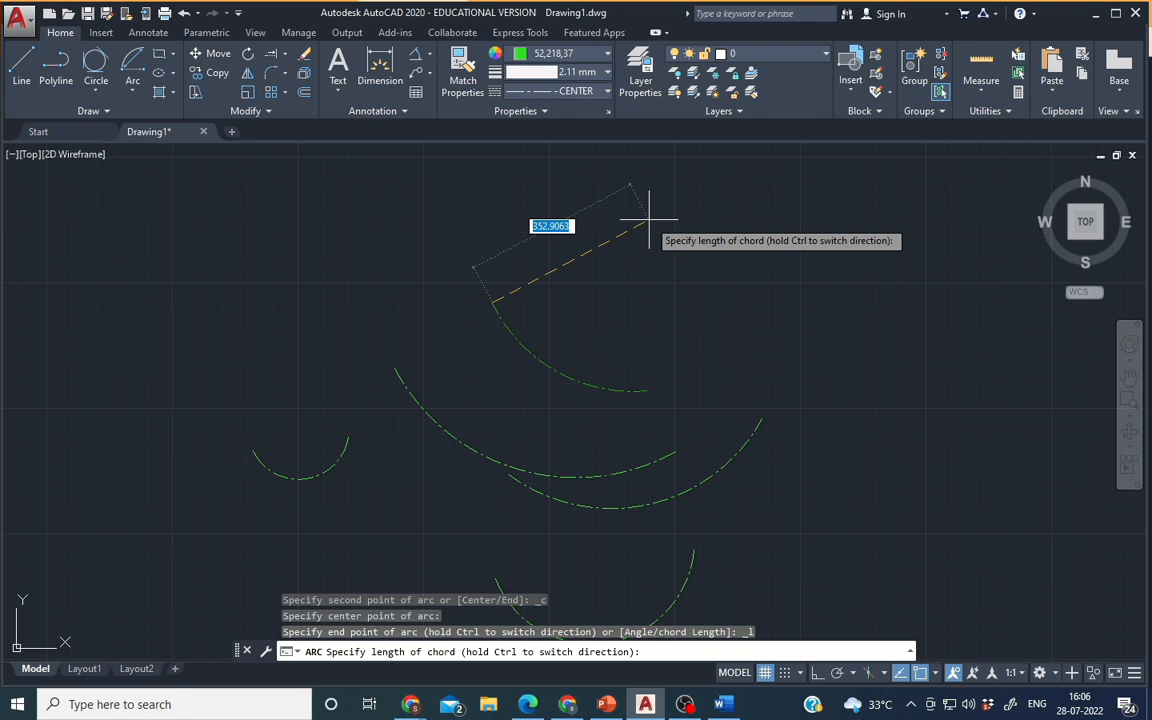
text(200)
key(Return)
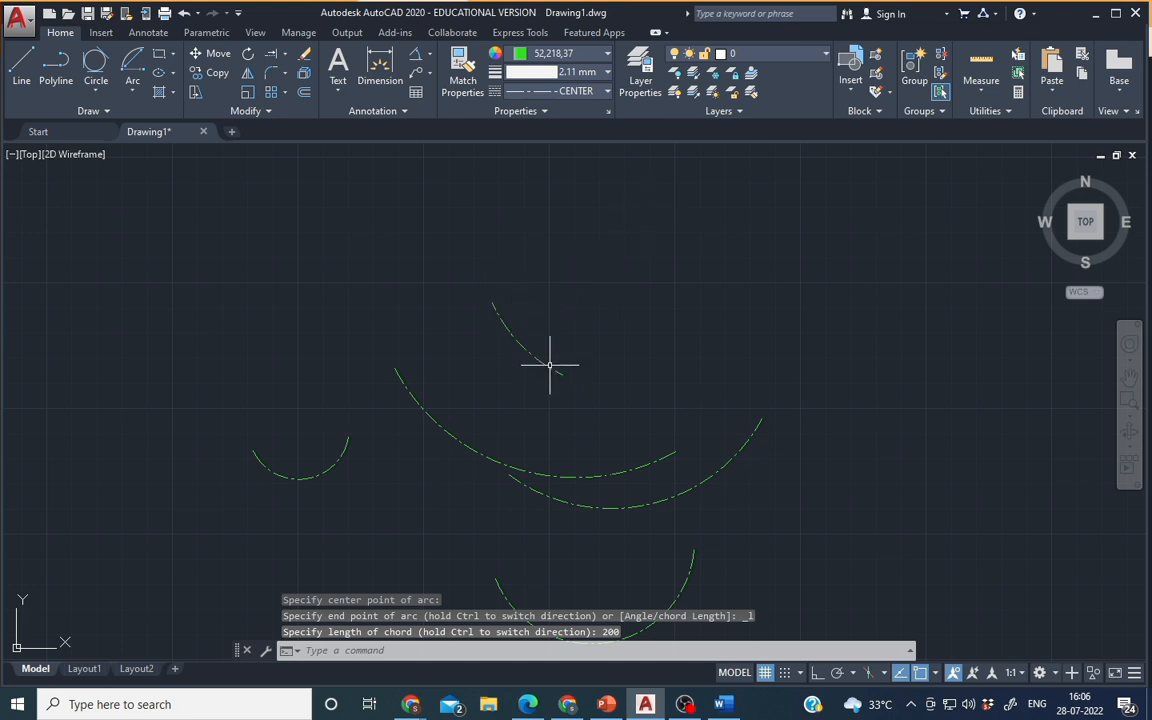
Step: Draw a line joining the two endpoints of the new arc as its chord
click(24, 50)
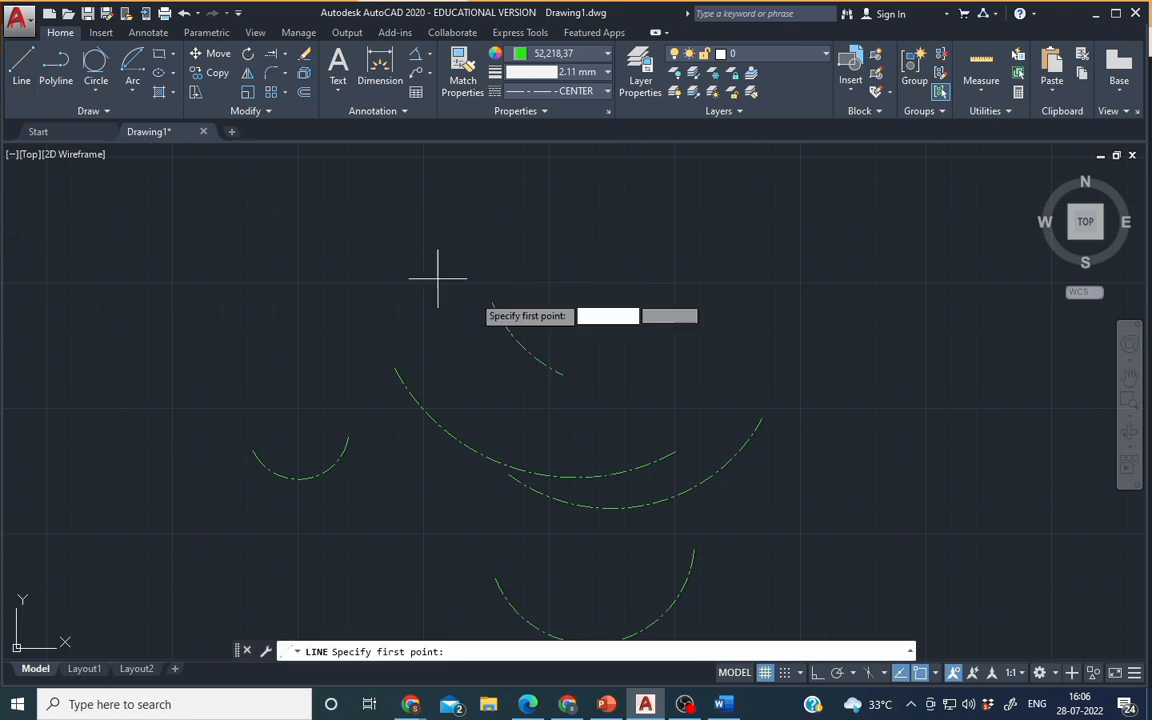
click(492, 303)
click(562, 374)
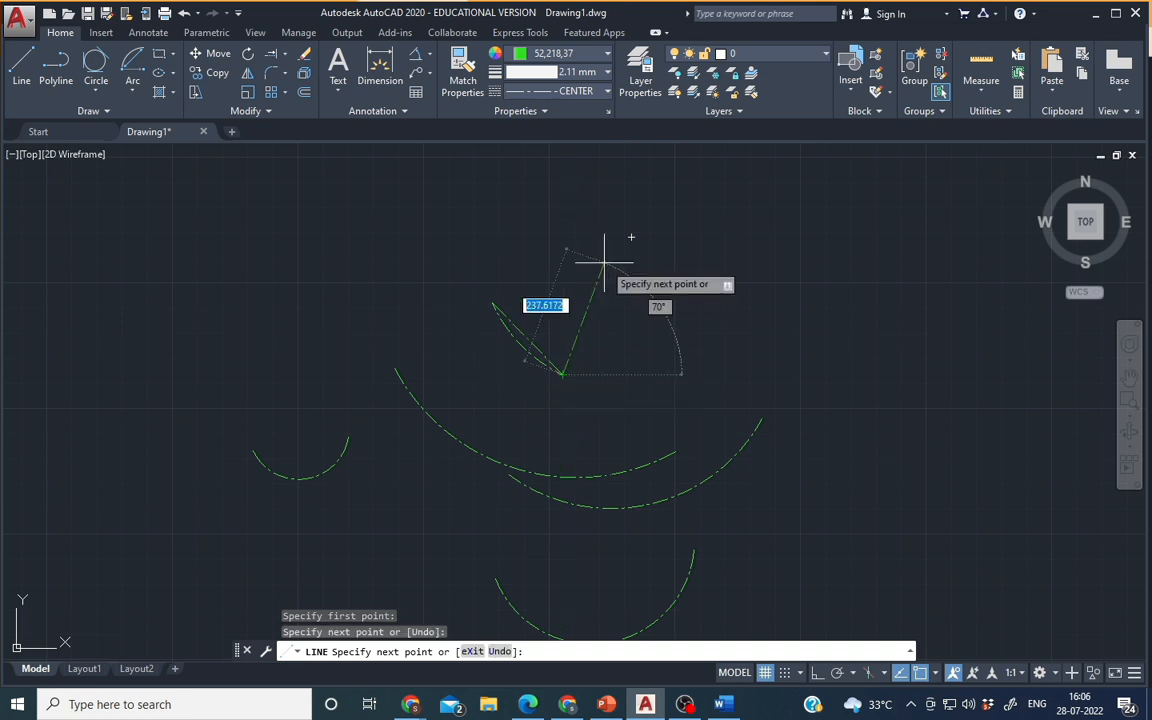
right_click(604, 262)
click(640, 272)
click(527, 337)
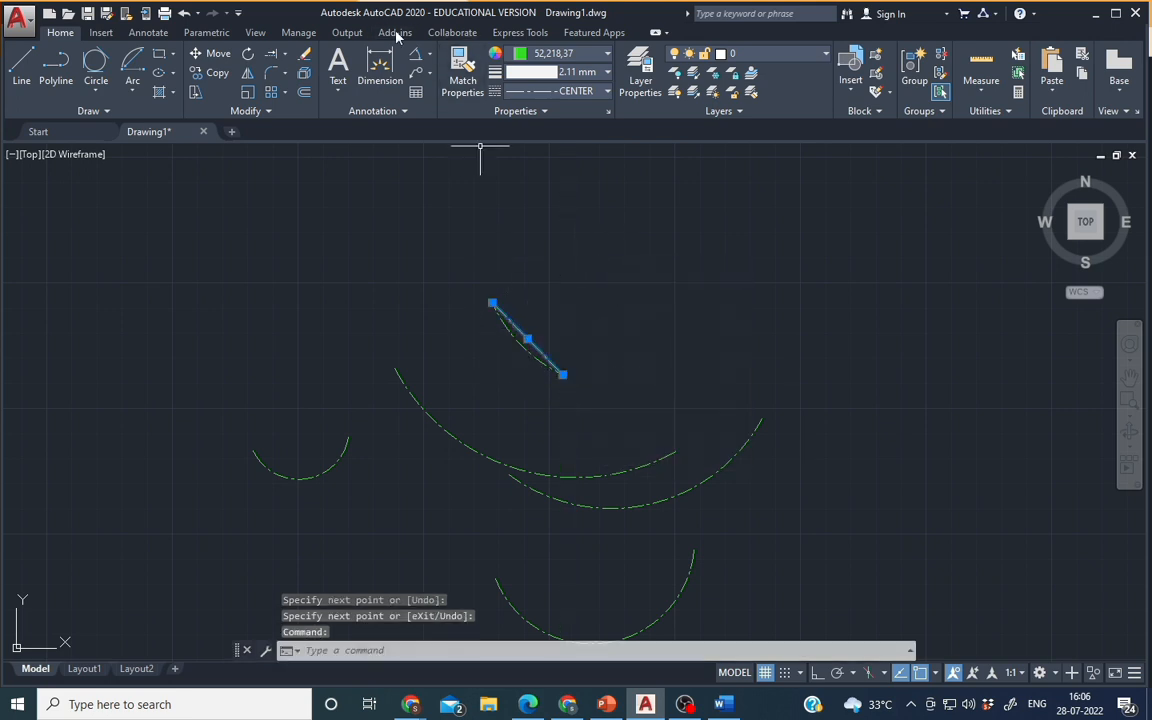
click(416, 54)
click(424, 59)
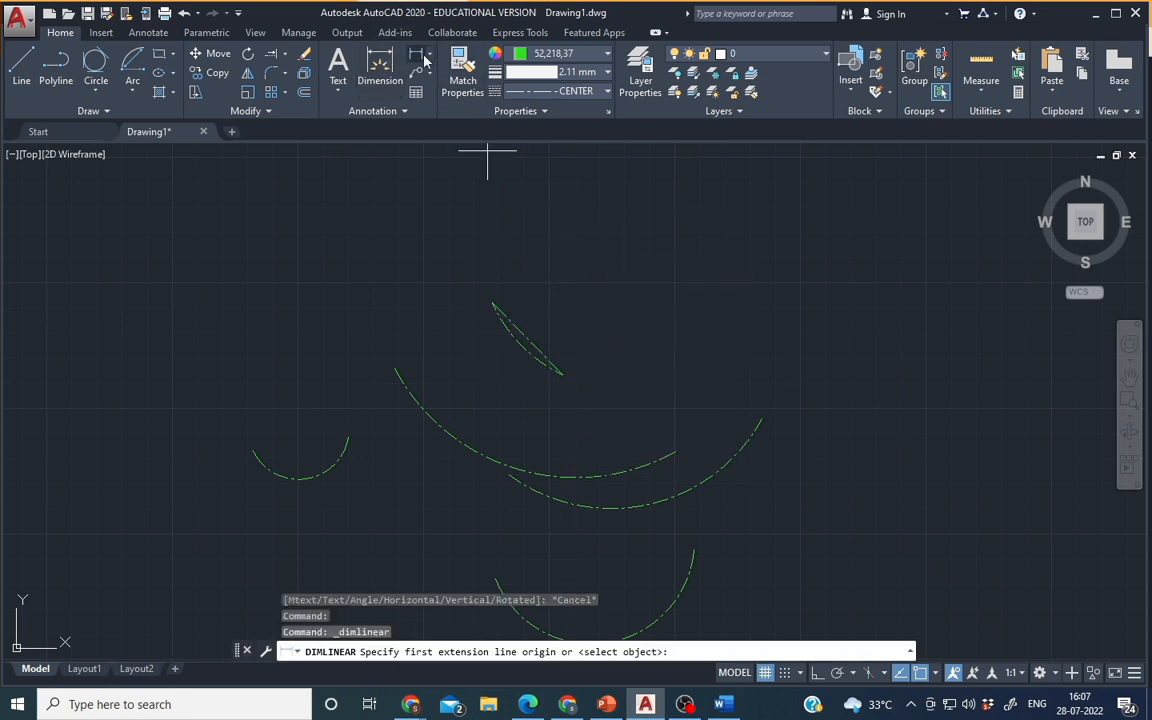
click(416, 54)
Step: Add an aligned dimension to the chord line between the arc's endpoints, placed just above the line
click(428, 54)
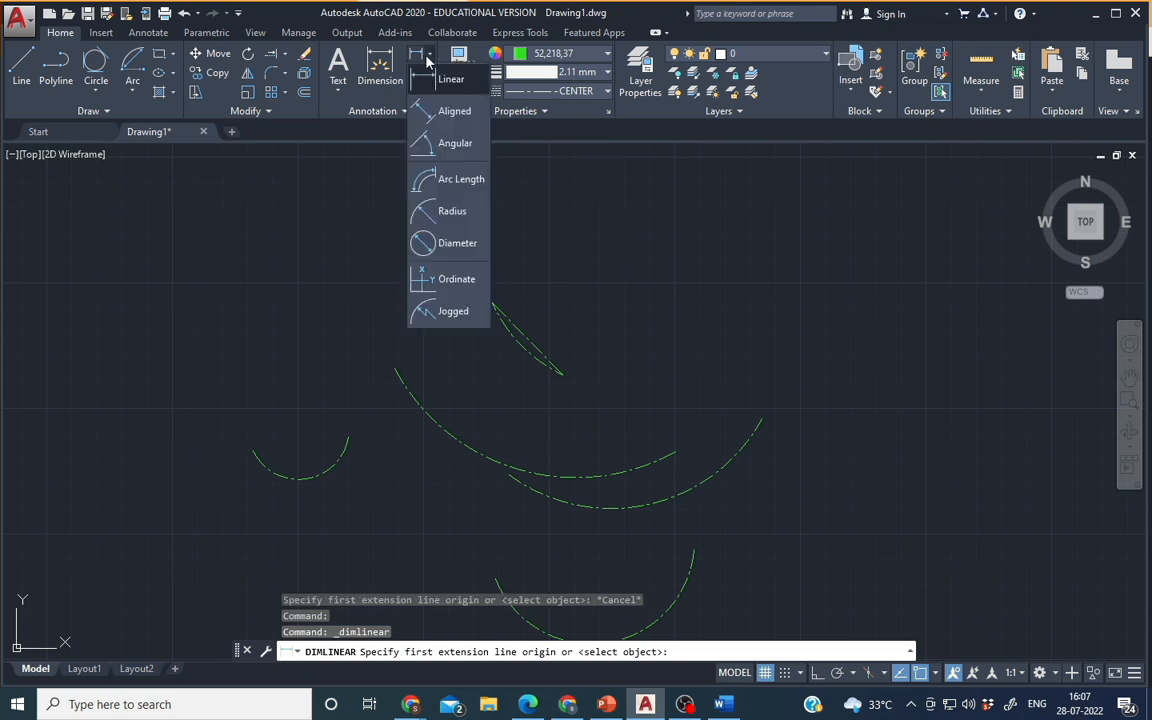
click(444, 113)
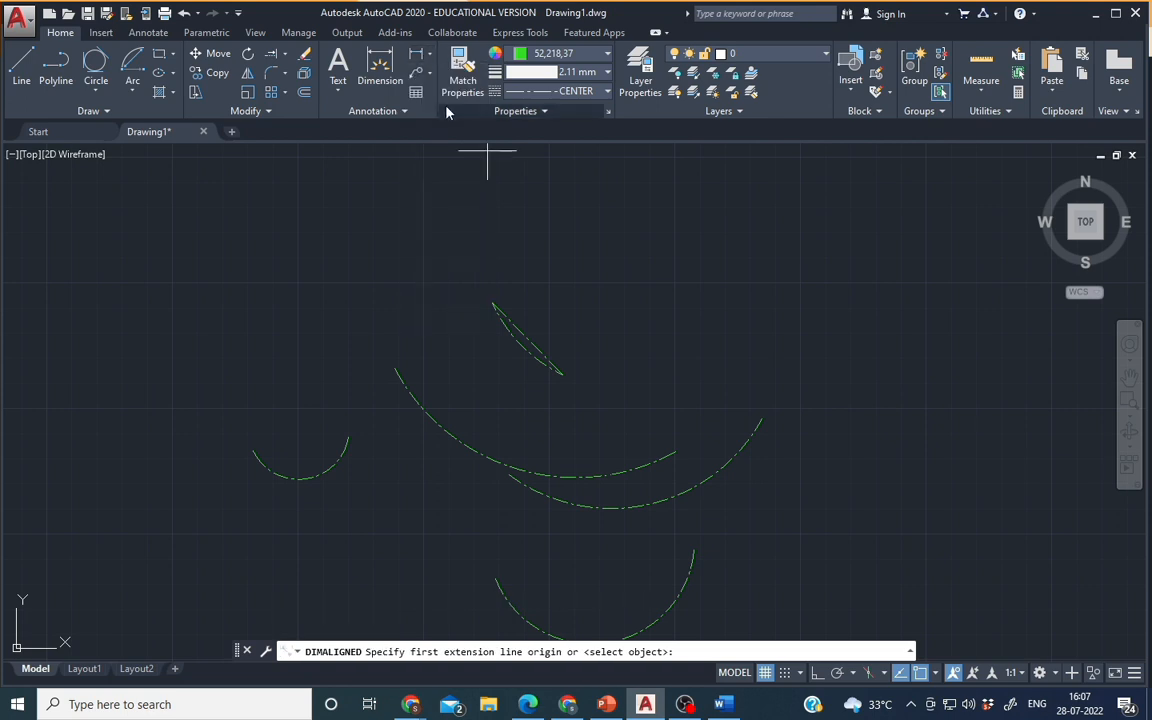
click(496, 306)
click(561, 373)
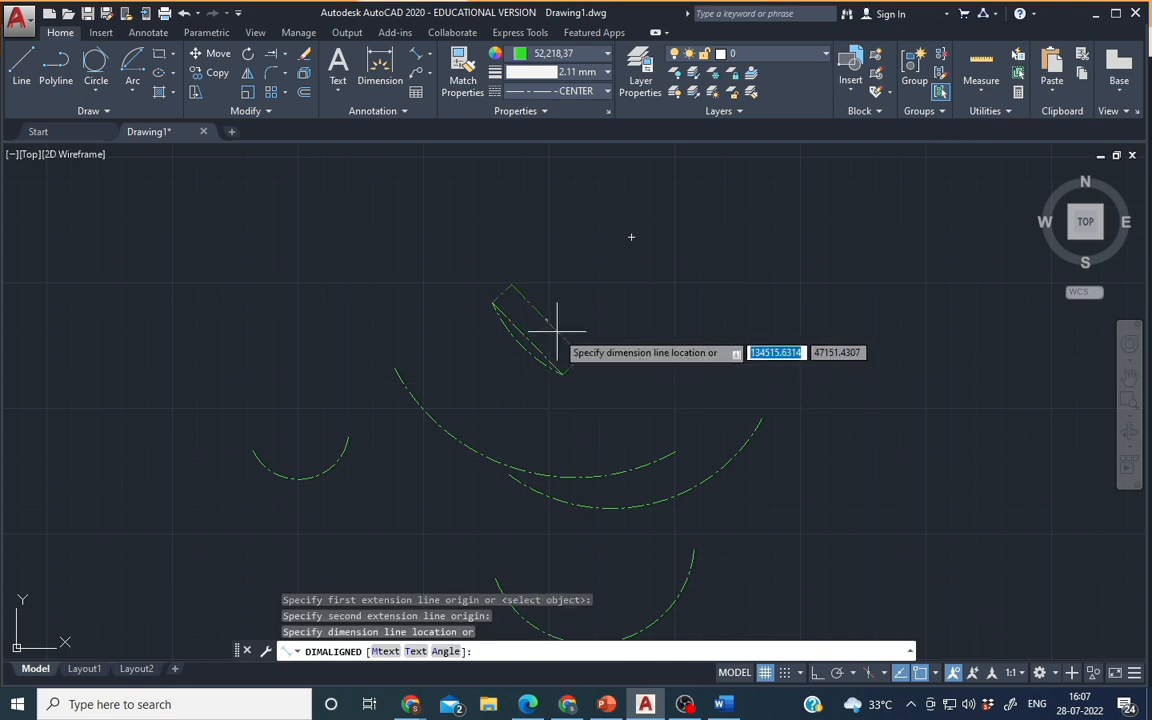
click(557, 330)
scroll(548, 327, up, 3)
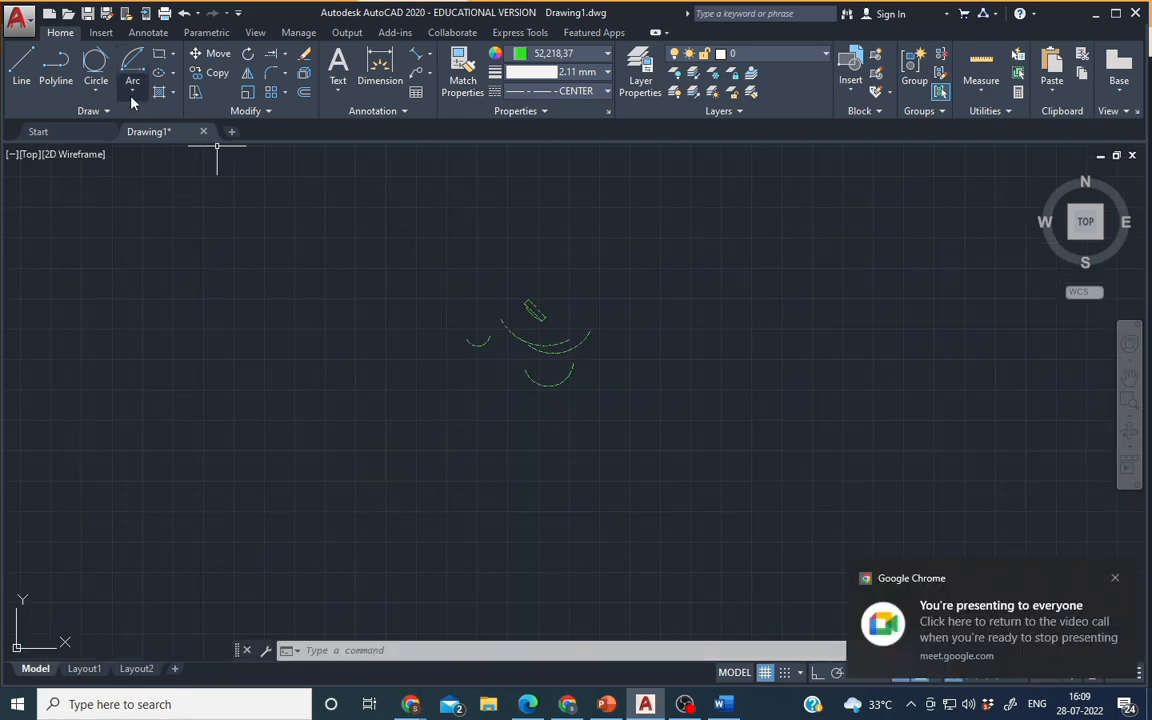
Step: Draw a start, end, angle arc below and left of the existing arcs, with its end point 200 away and the included angle picked freehand
click(131, 92)
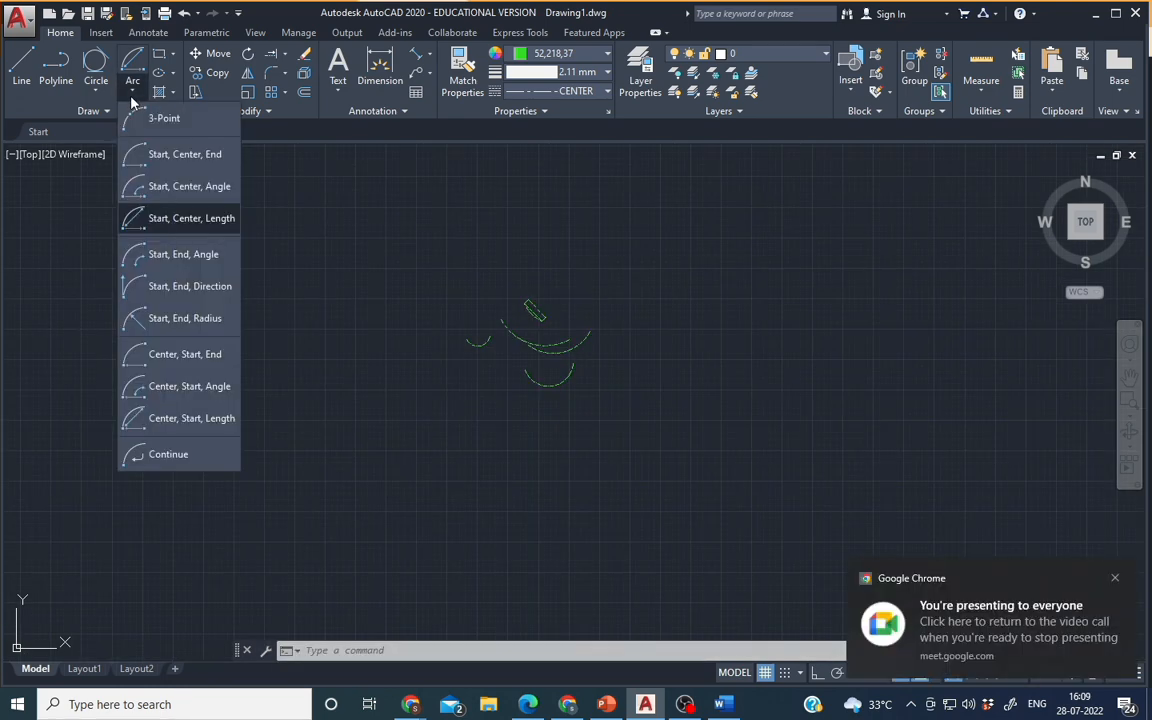
click(160, 257)
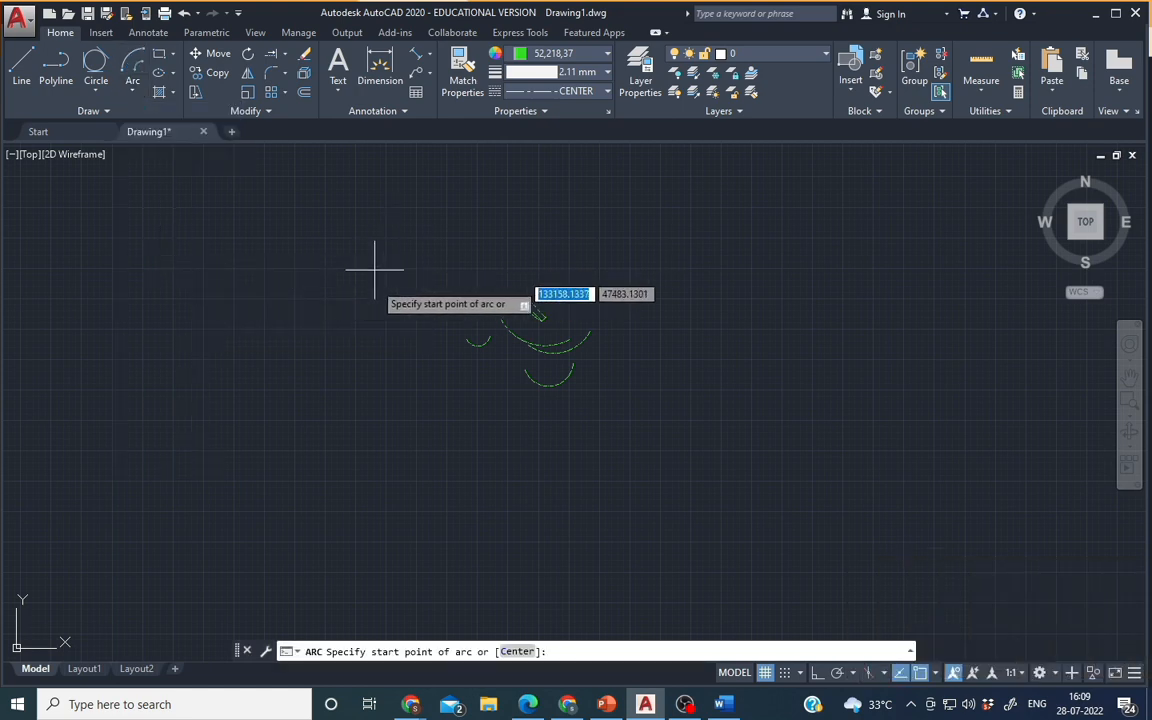
click(323, 441)
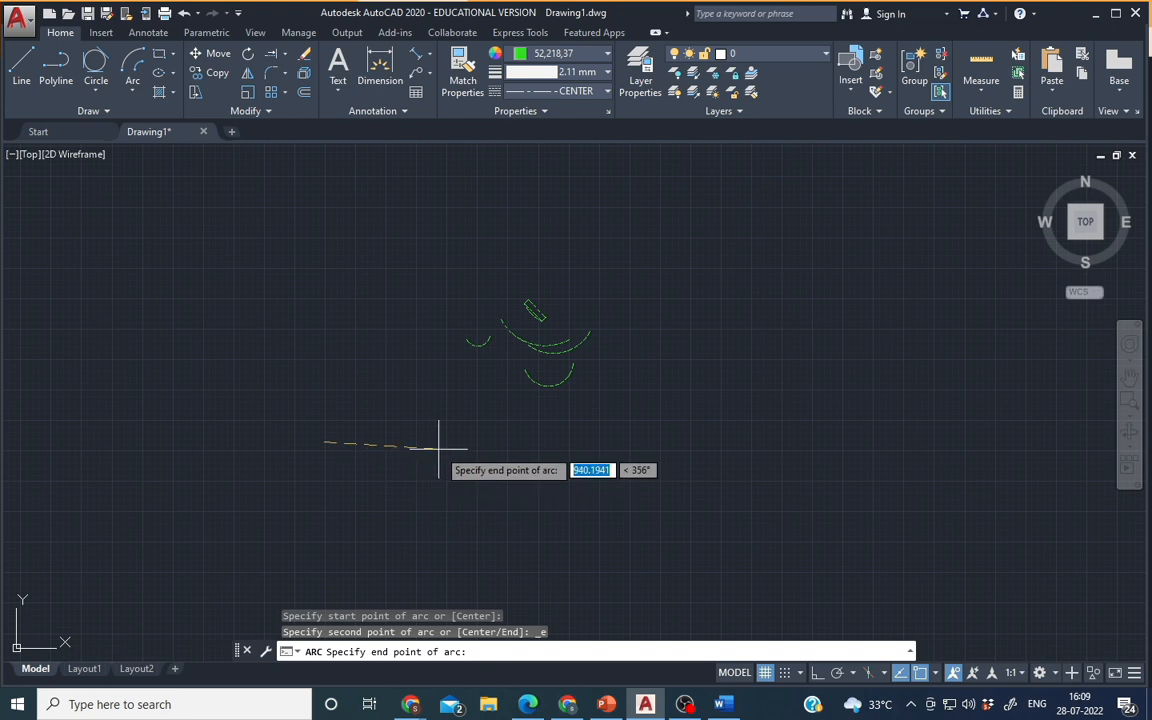
text(200)
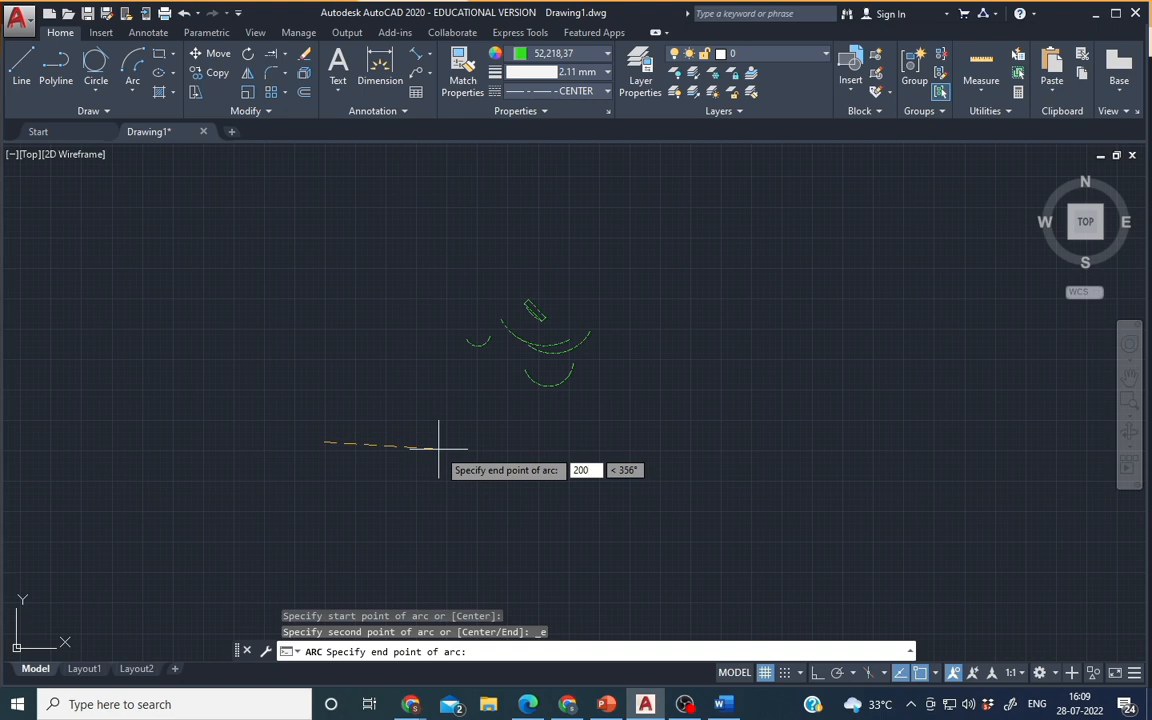
key(Return)
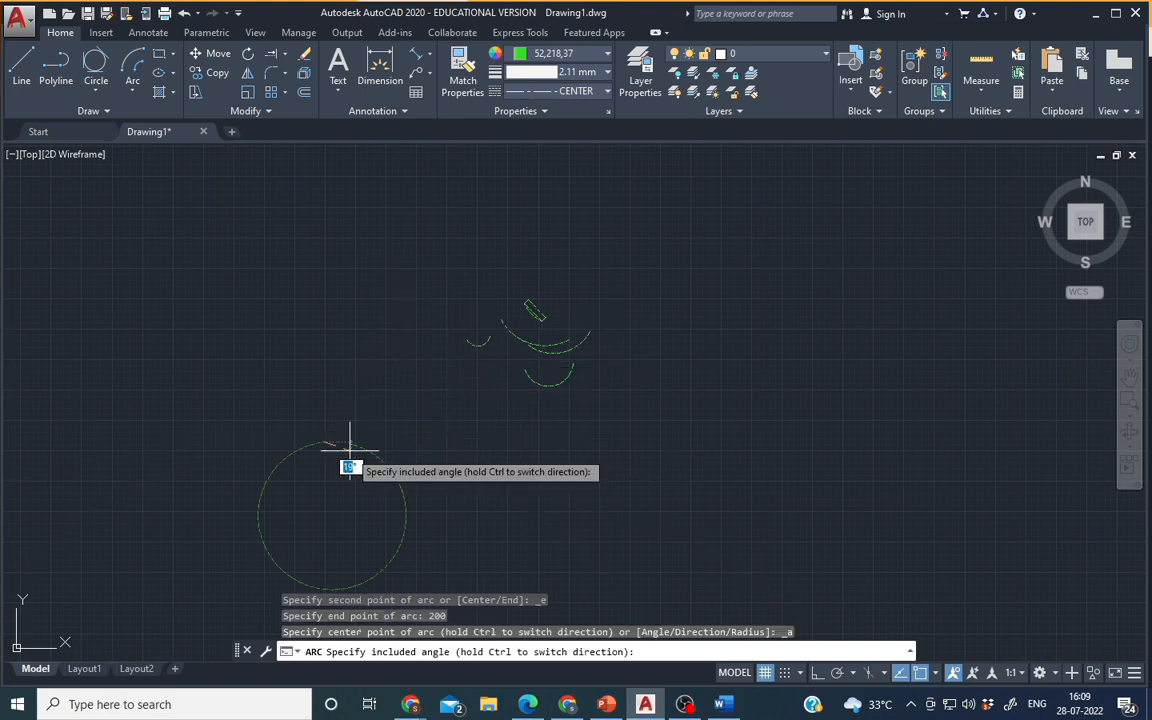
scroll(349, 449, up, 6)
scroll(326, 303, down, 5)
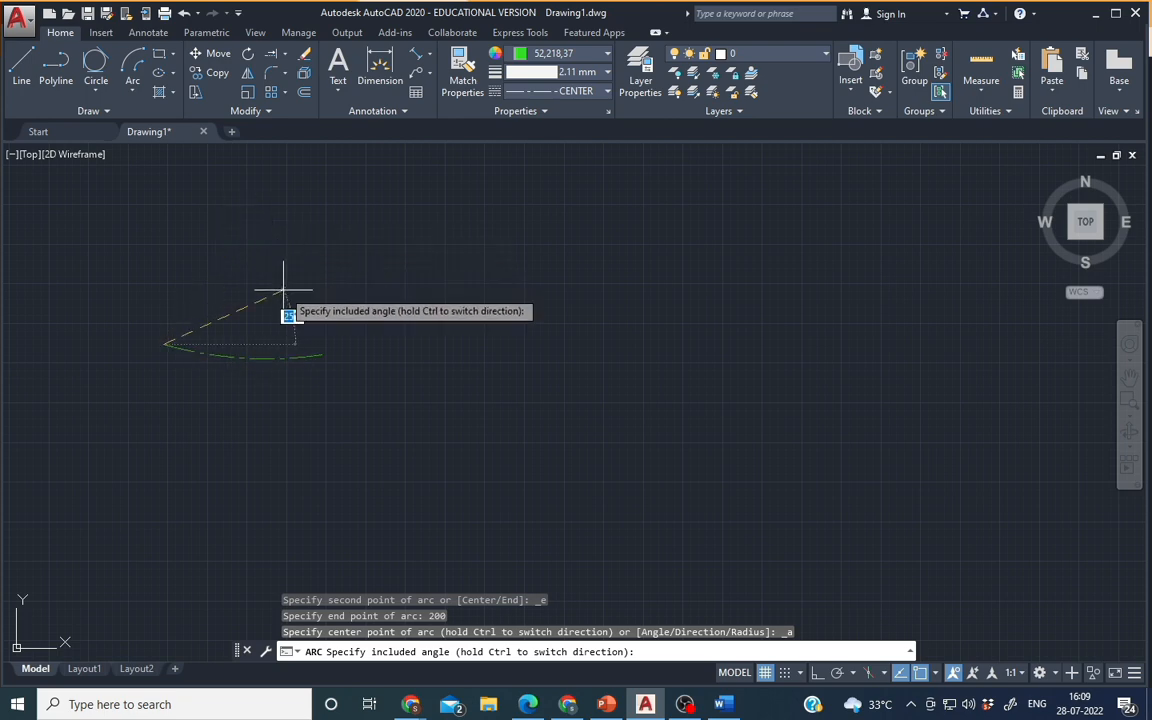
click(252, 205)
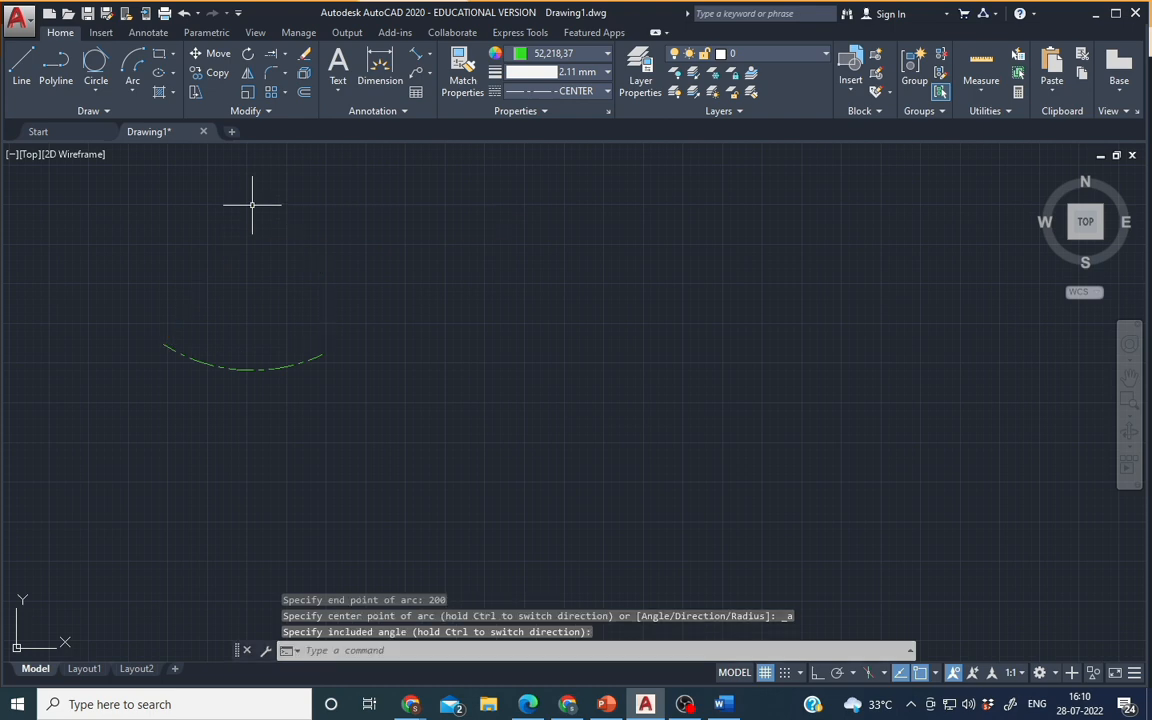
Step: Draw a start, end, direction arc right of the last one, spanning about 273 horizontally, with its start tangent about 55° below horizontal
click(132, 88)
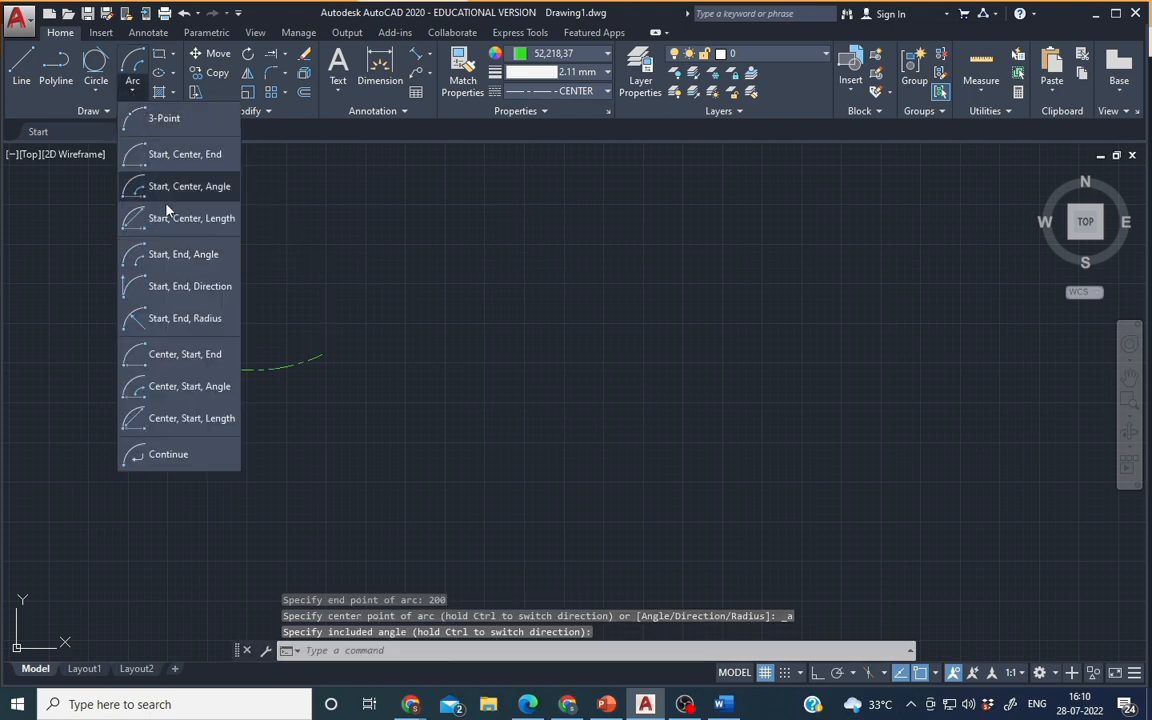
click(201, 298)
click(522, 314)
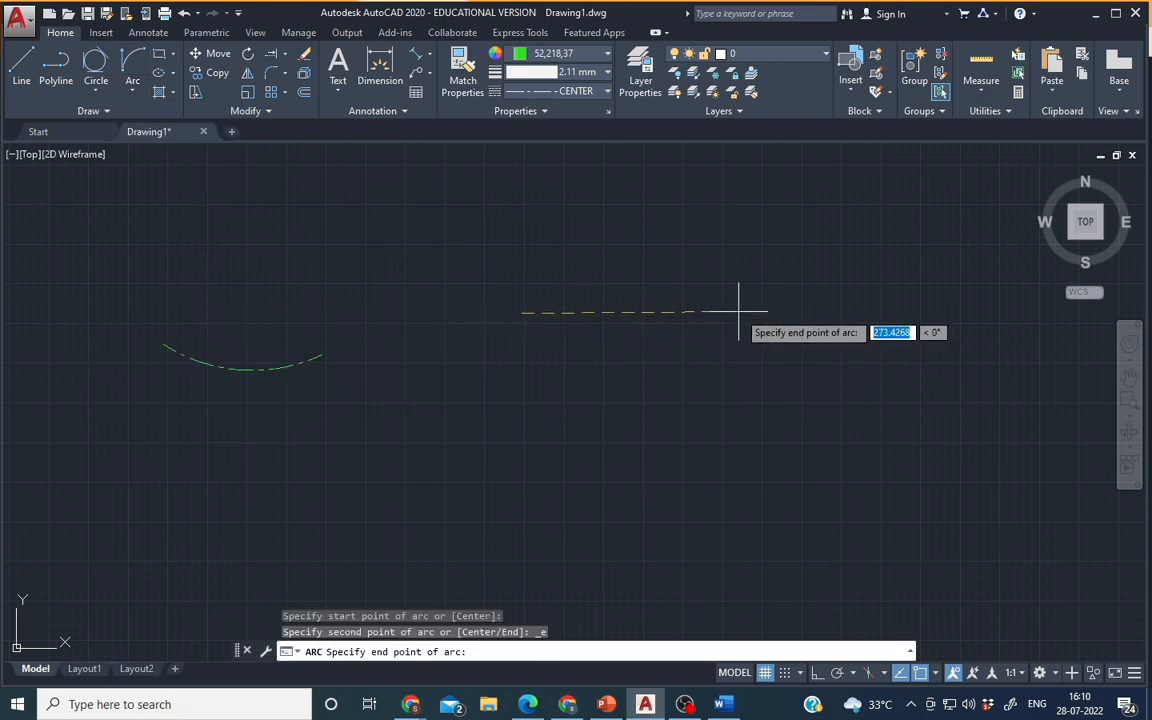
click(739, 312)
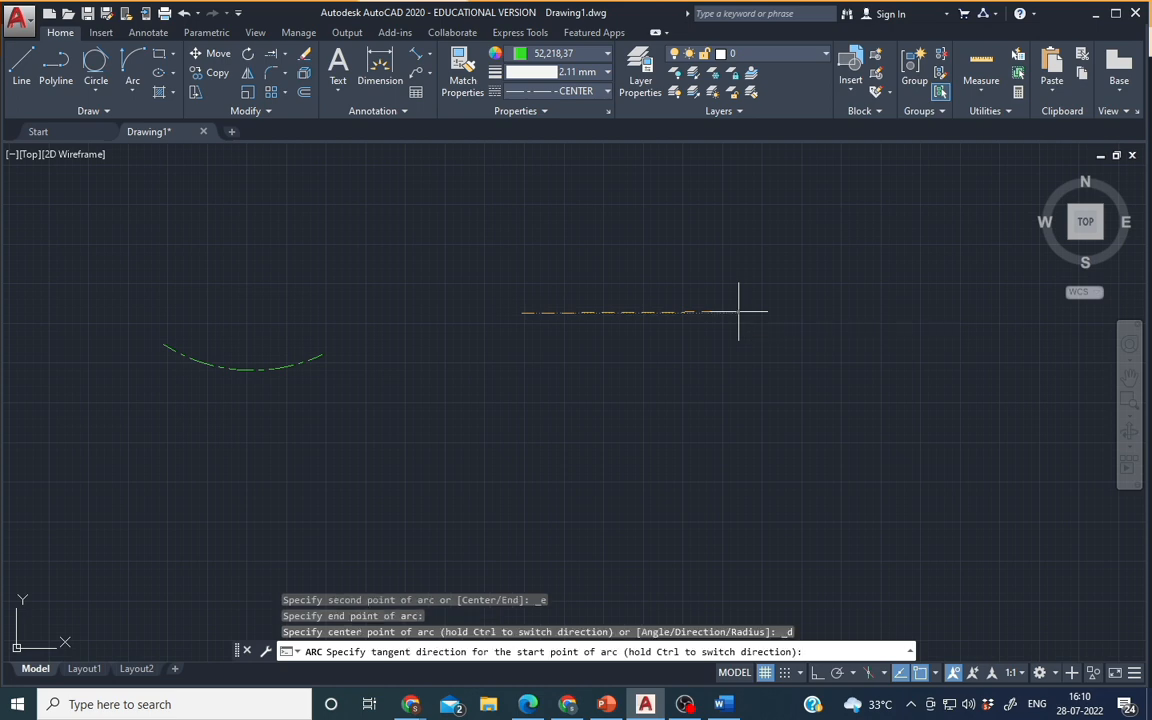
click(568, 705)
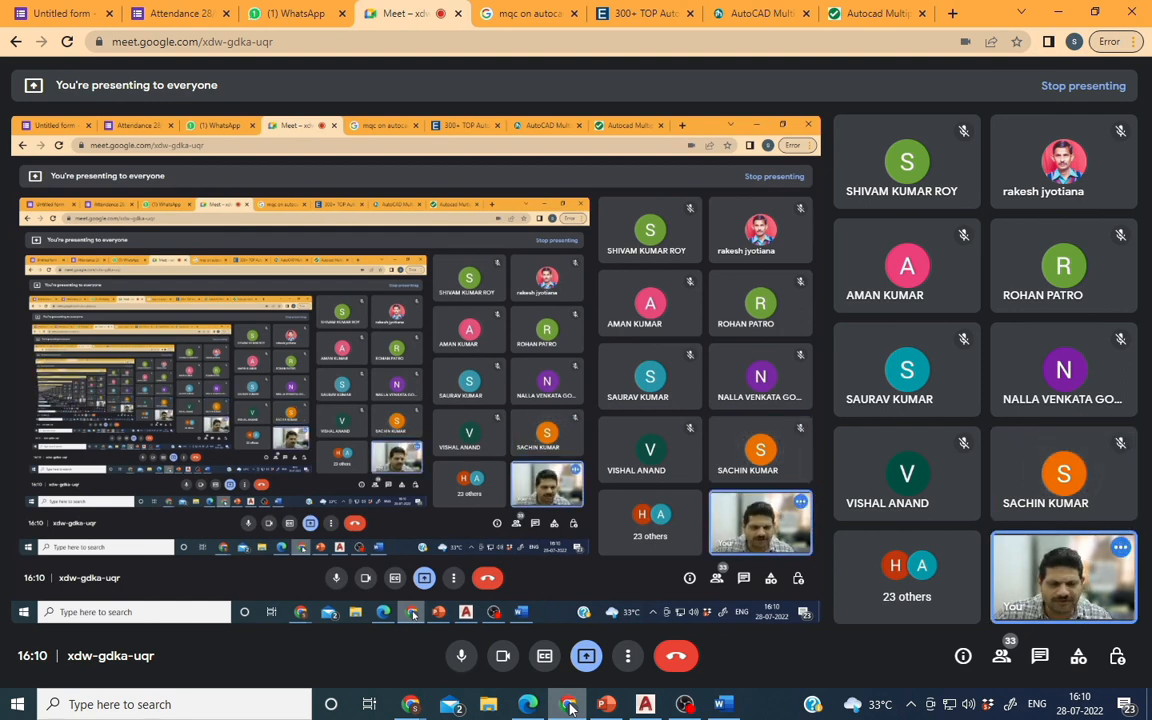
click(644, 704)
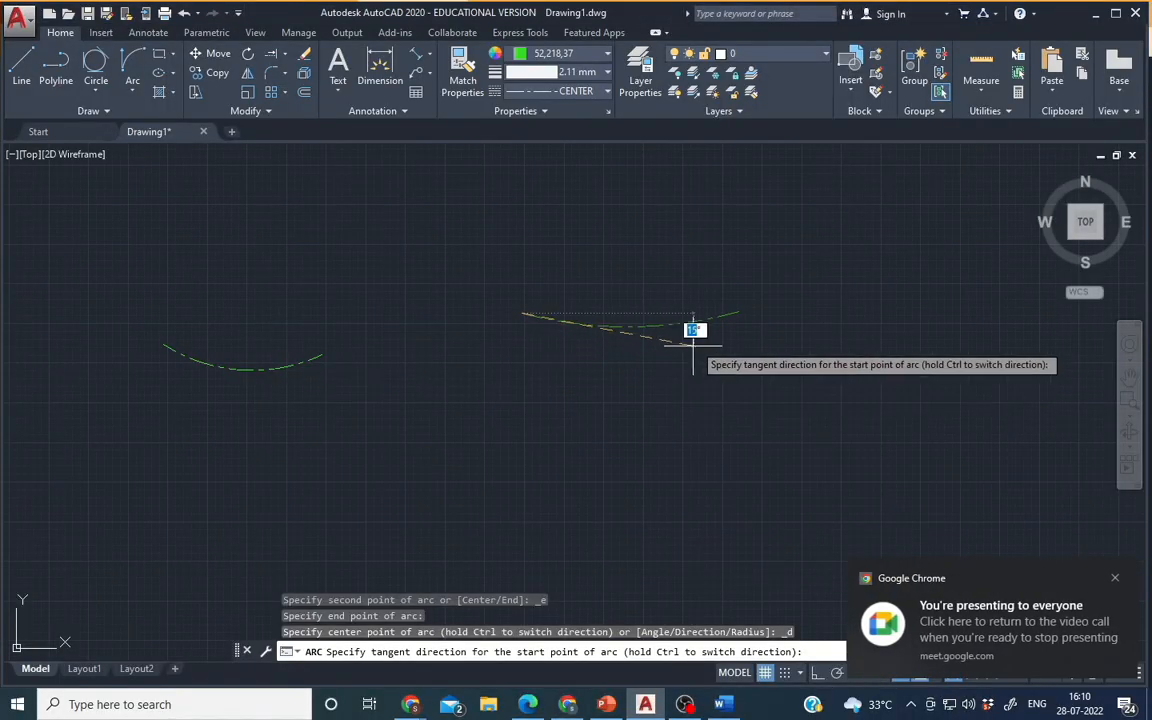
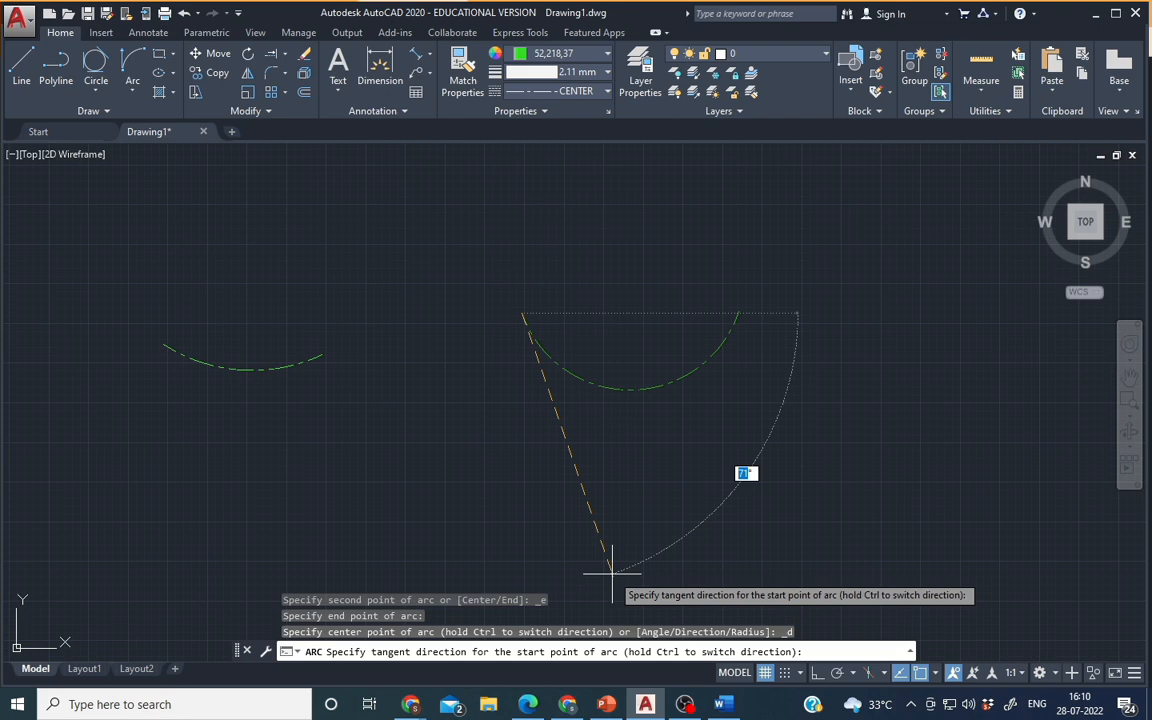
key(Return)
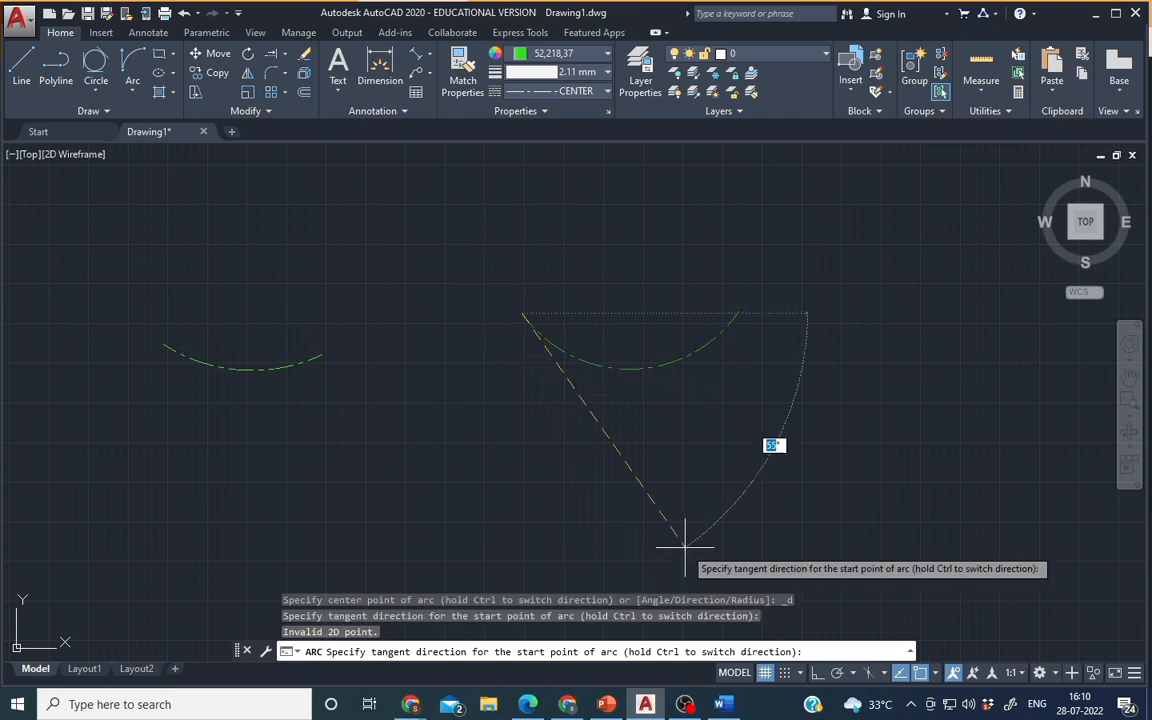
key(Escape)
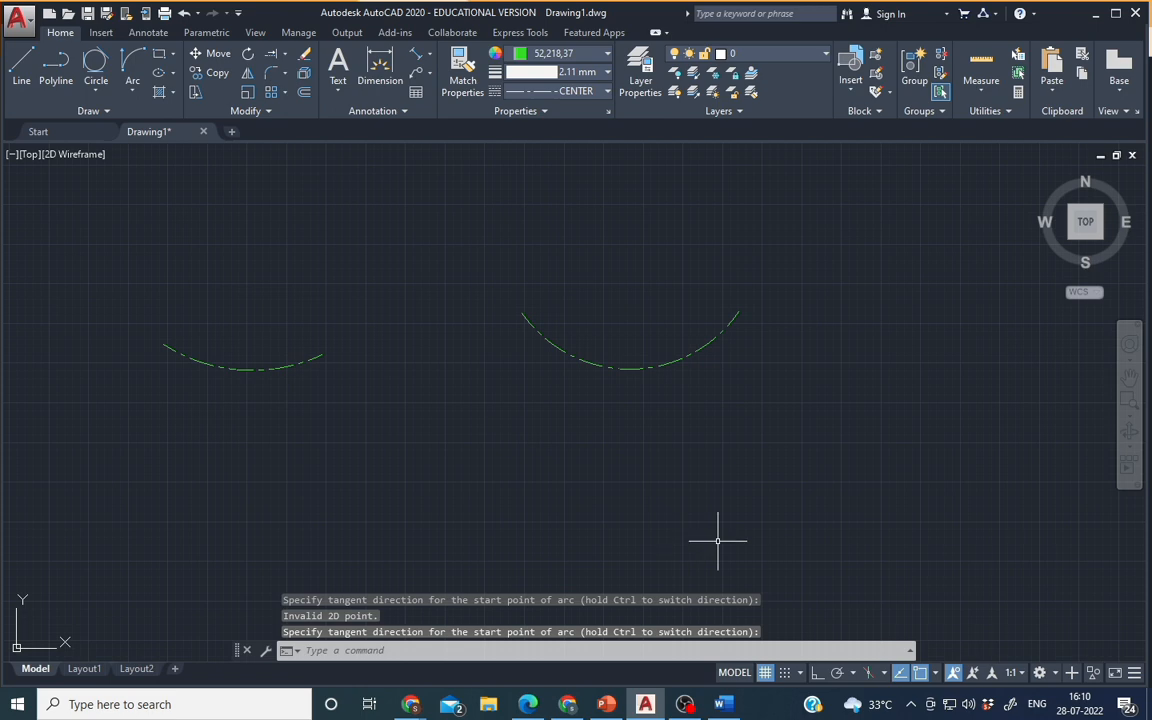
Step: Draw a start, end, radius arc below the right-hand arc, opening upward and slightly wider than it, with the radius picked freehand
click(131, 92)
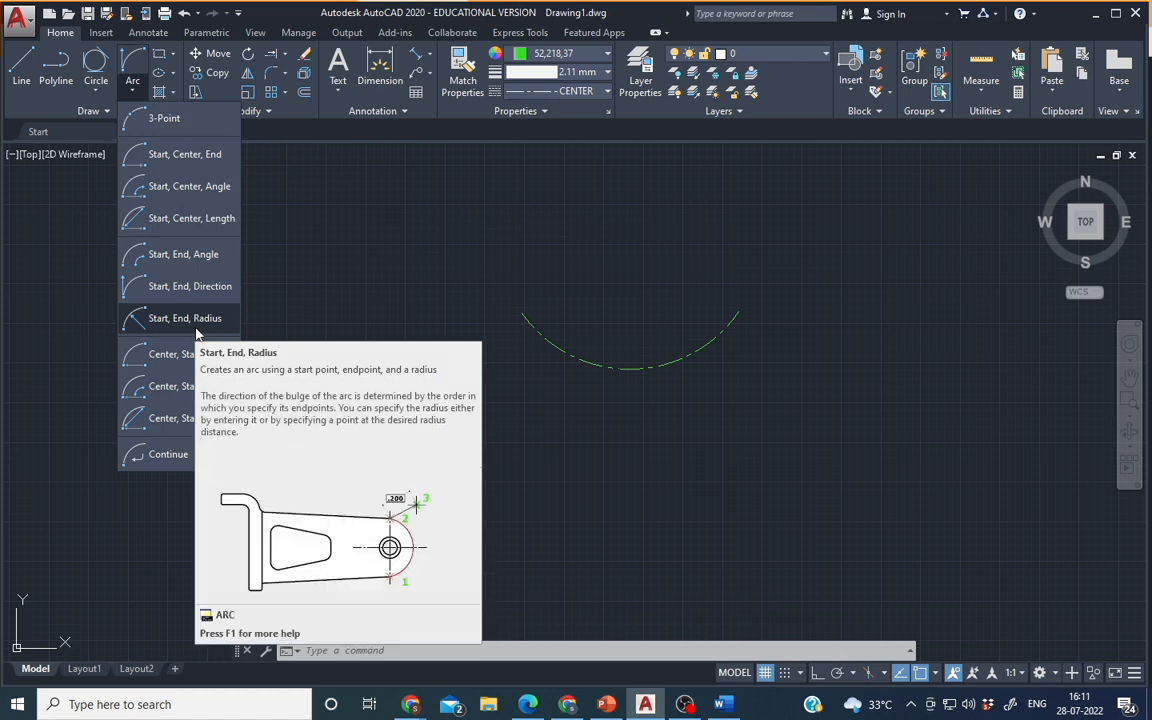
click(196, 322)
click(532, 479)
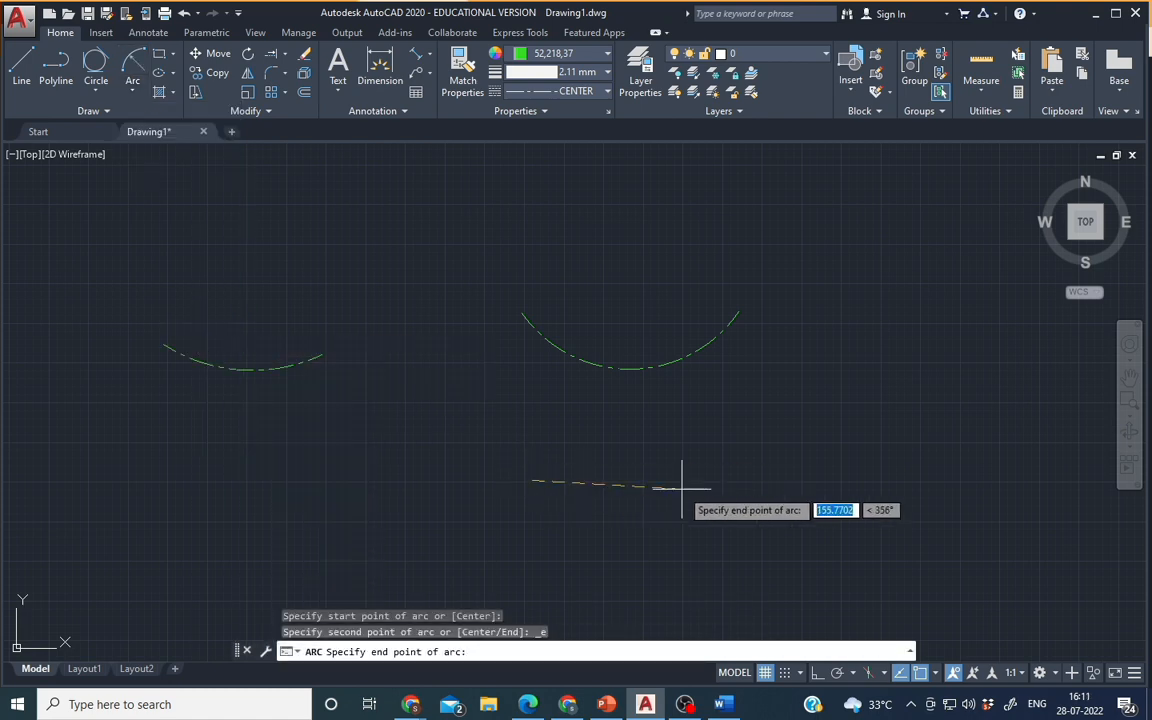
click(777, 475)
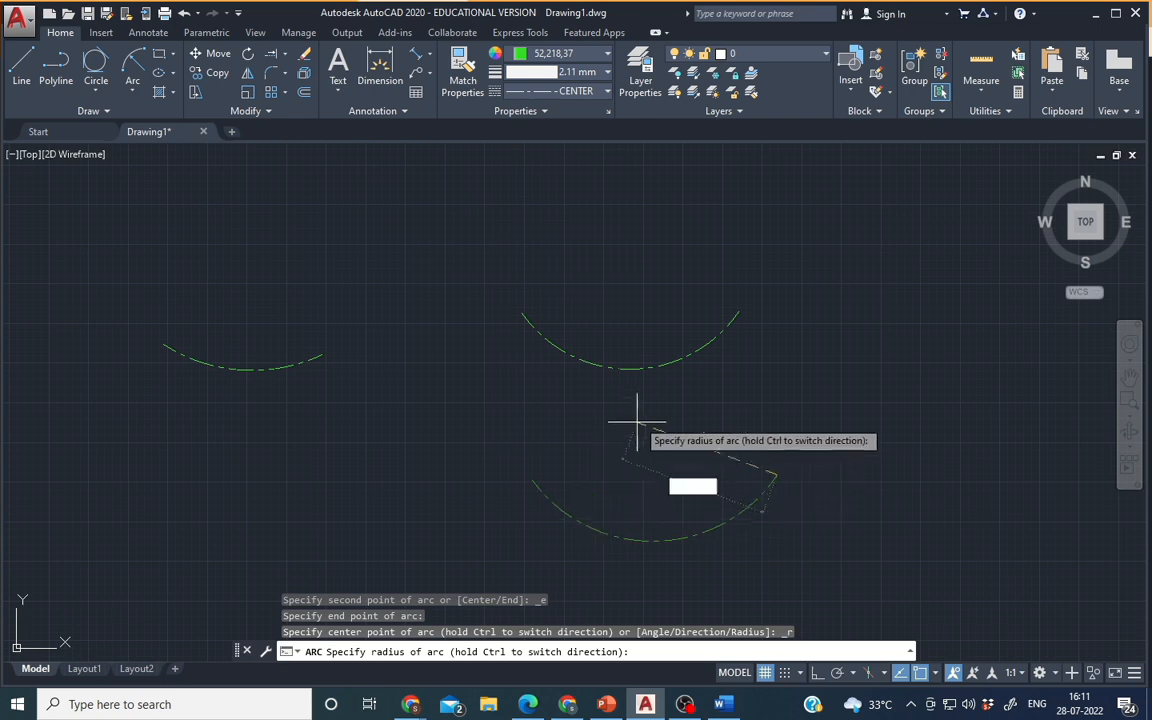
click(656, 393)
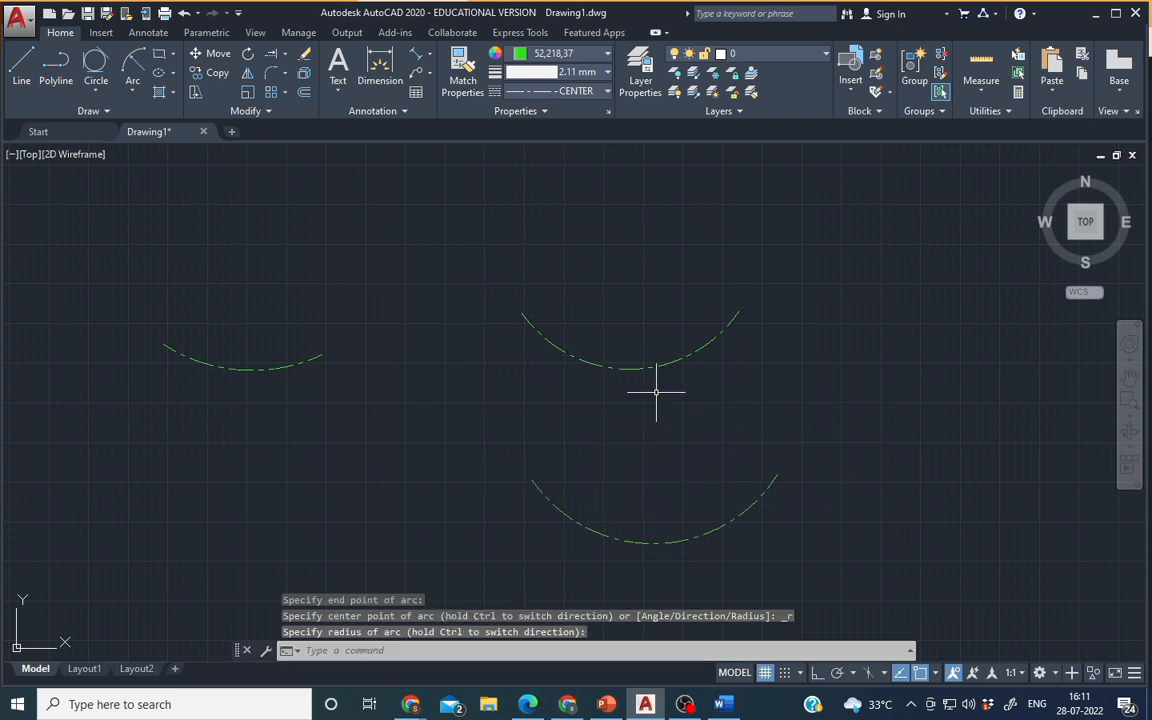
Step: Draw a center, start, end arc between the left and lower arcs, starting directly left of its center and ending at its upper right
click(132, 92)
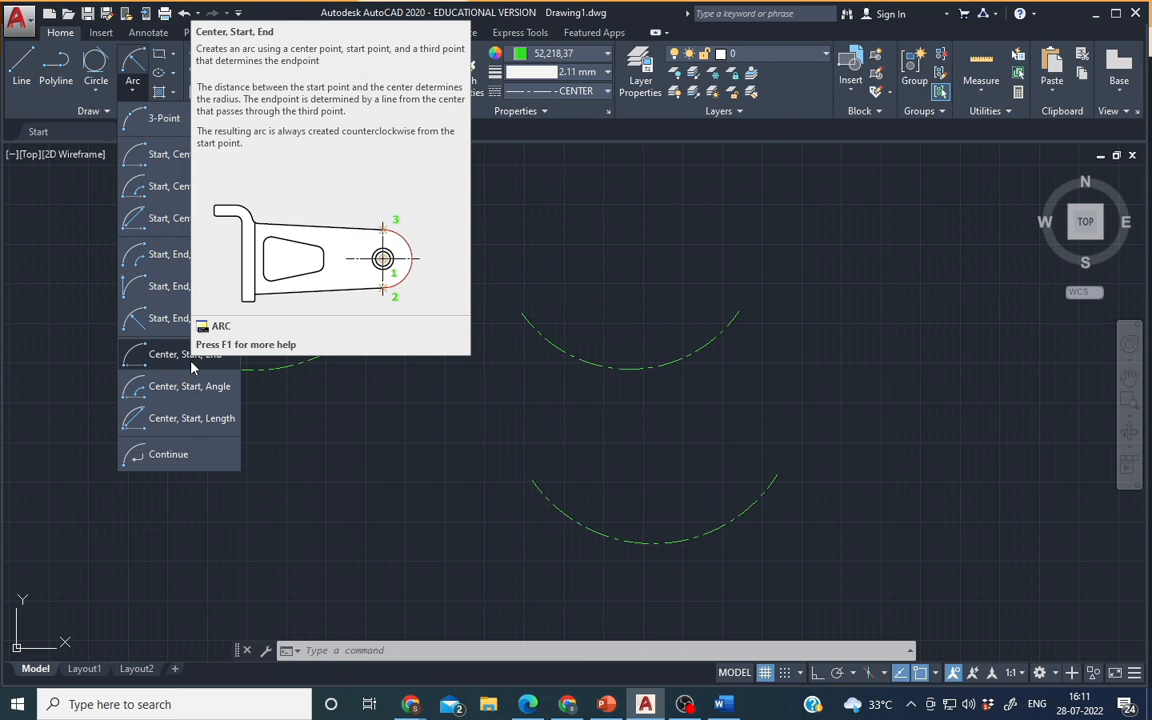
click(193, 367)
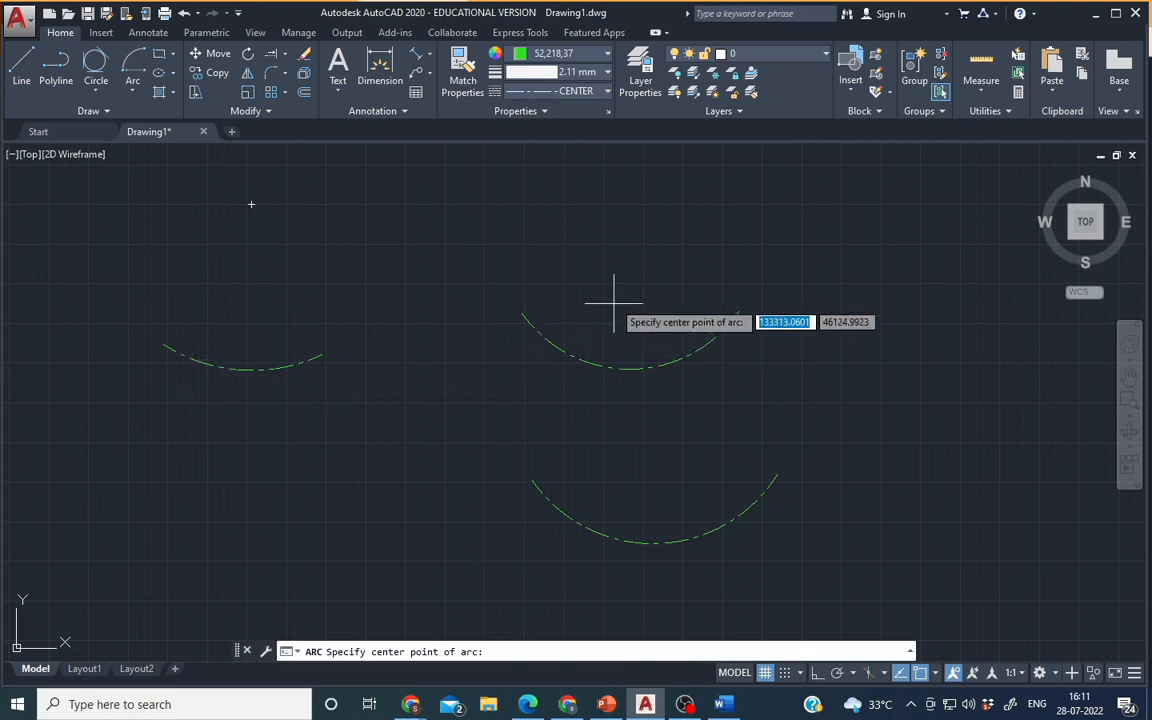
click(411, 445)
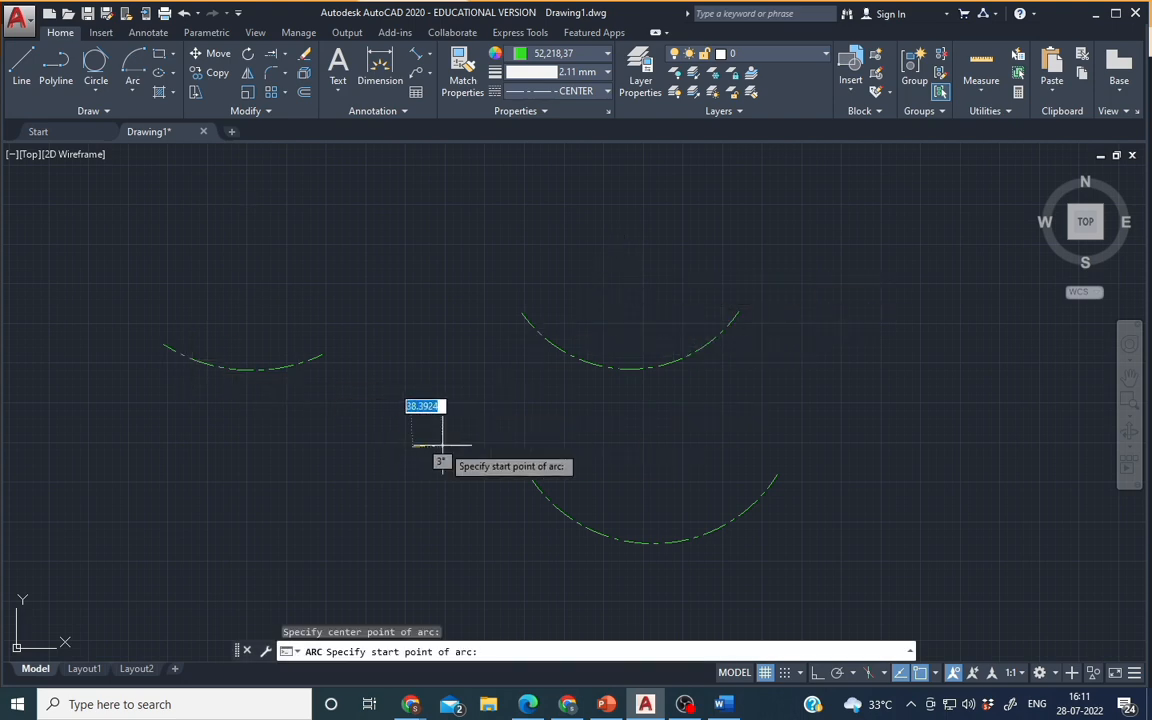
click(287, 444)
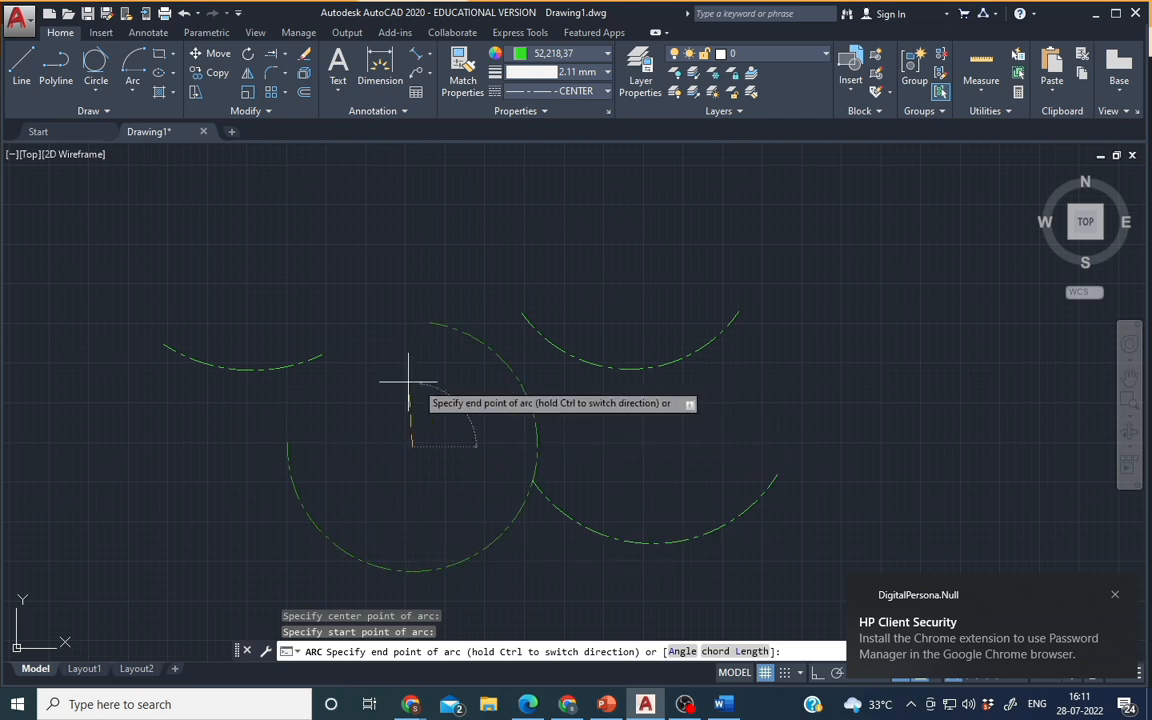
click(522, 319)
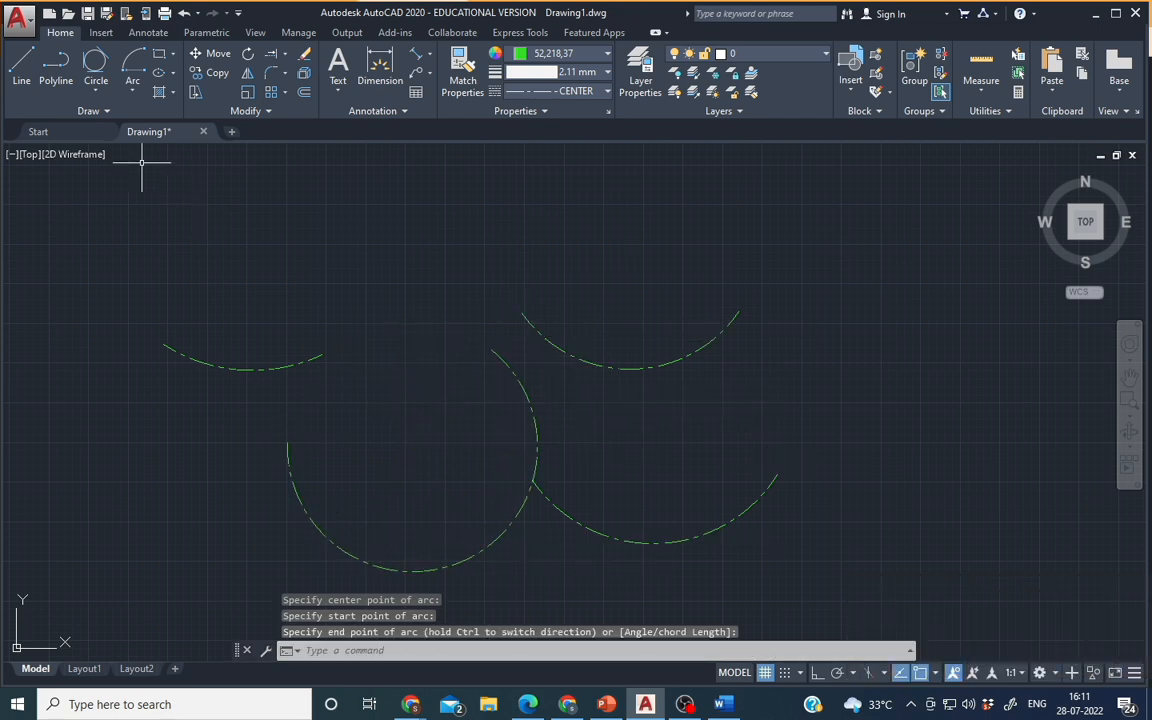
Step: Draw a center, start, angle arc right of the existing arcs, starting below its center with an included angle of 150°
click(134, 91)
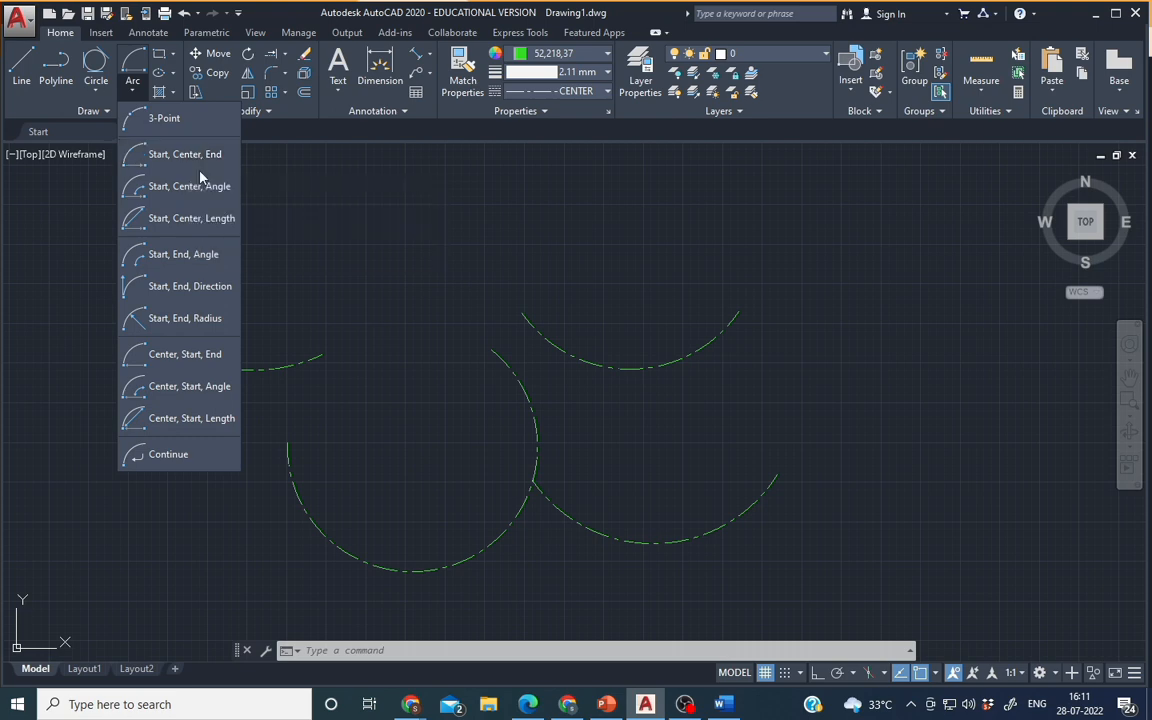
click(193, 384)
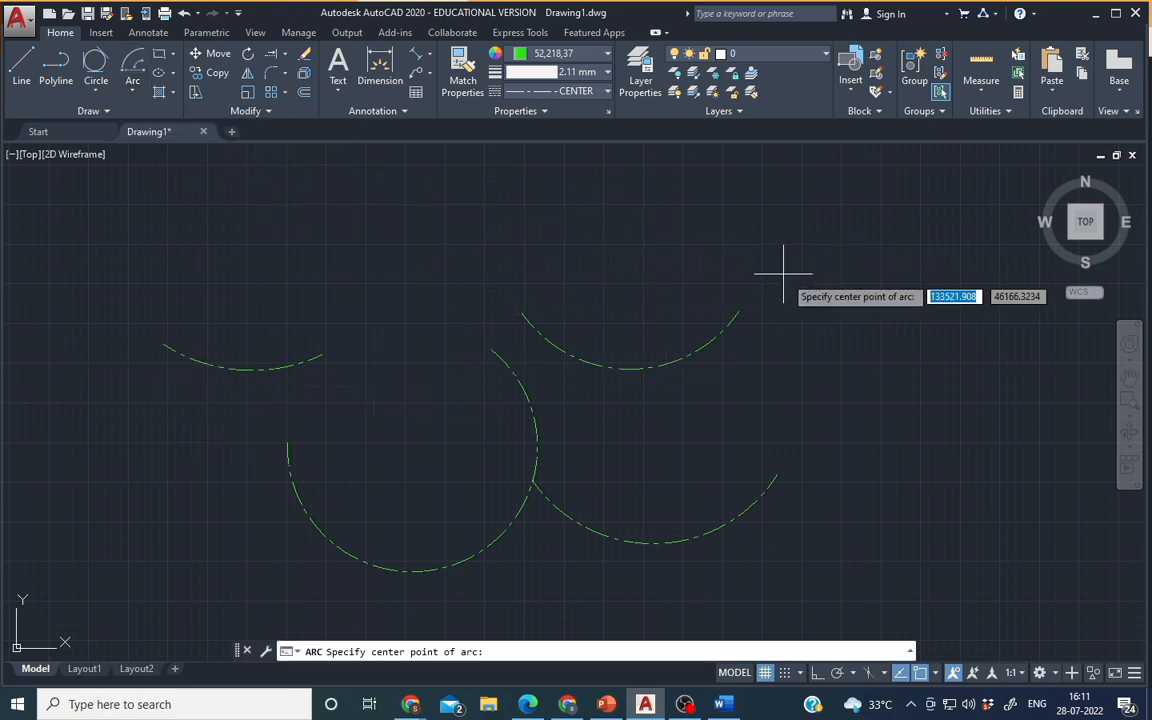
click(855, 310)
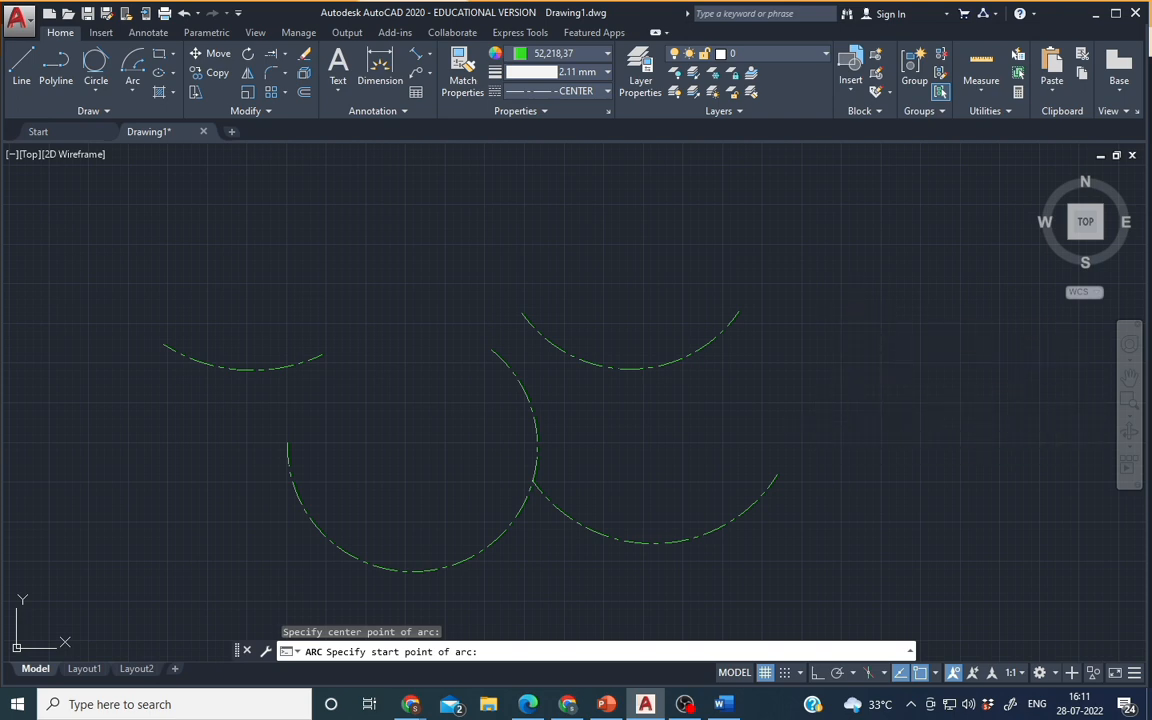
click(815, 430)
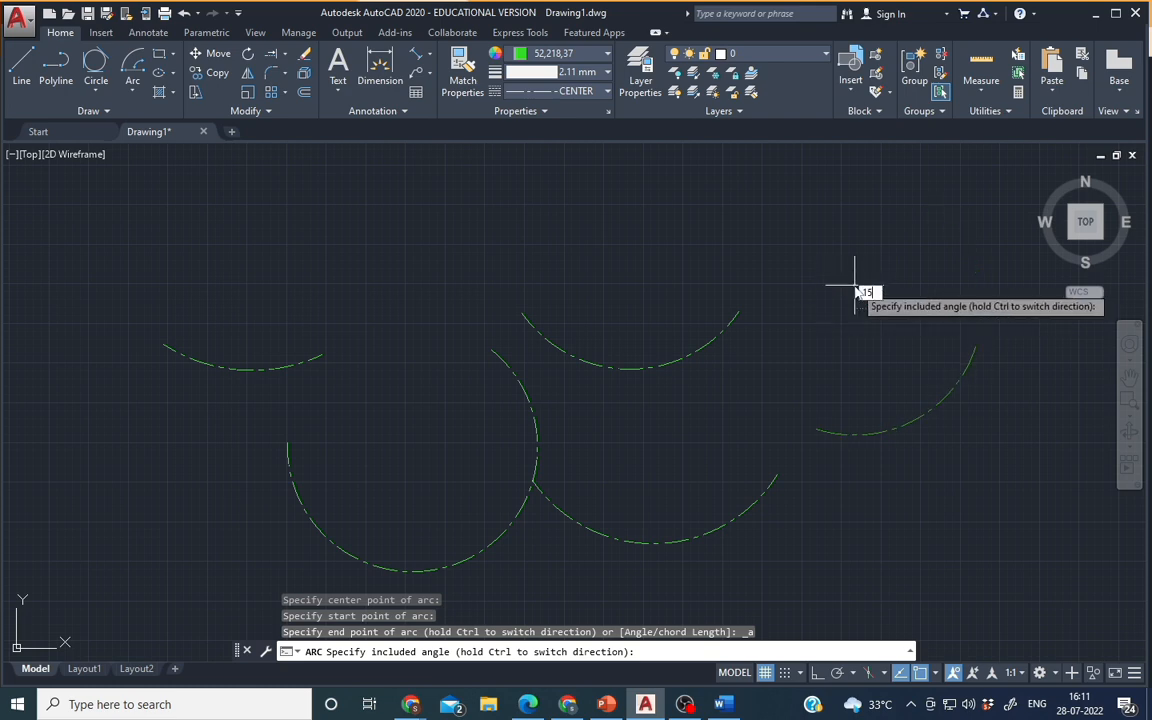
key(Return)
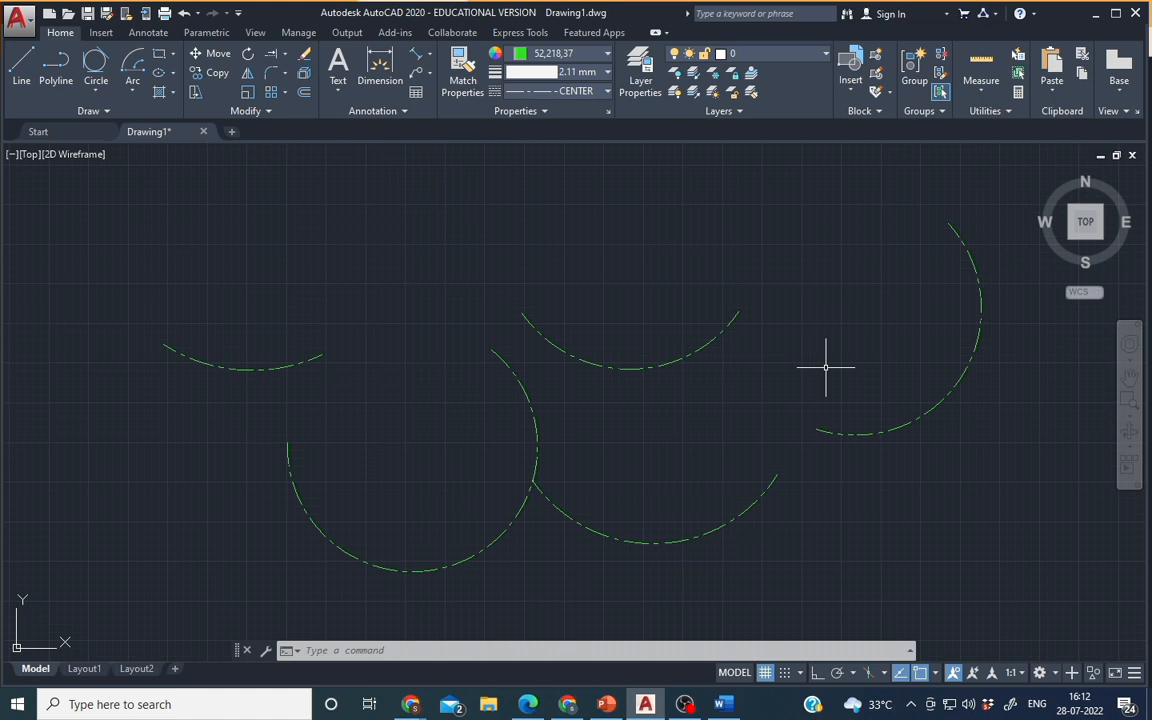
Step: Draw a smaller center, start, length arc above the upper middle arc, starting below its center, with the chord length picked freehand
click(133, 90)
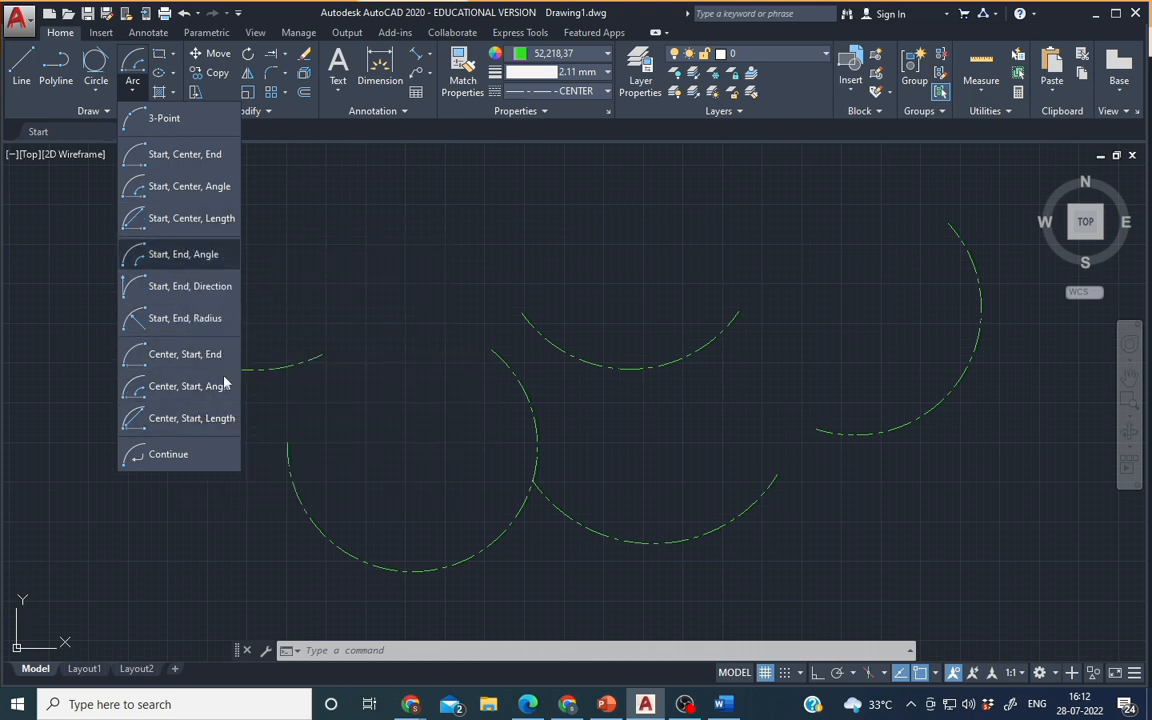
click(179, 428)
click(574, 198)
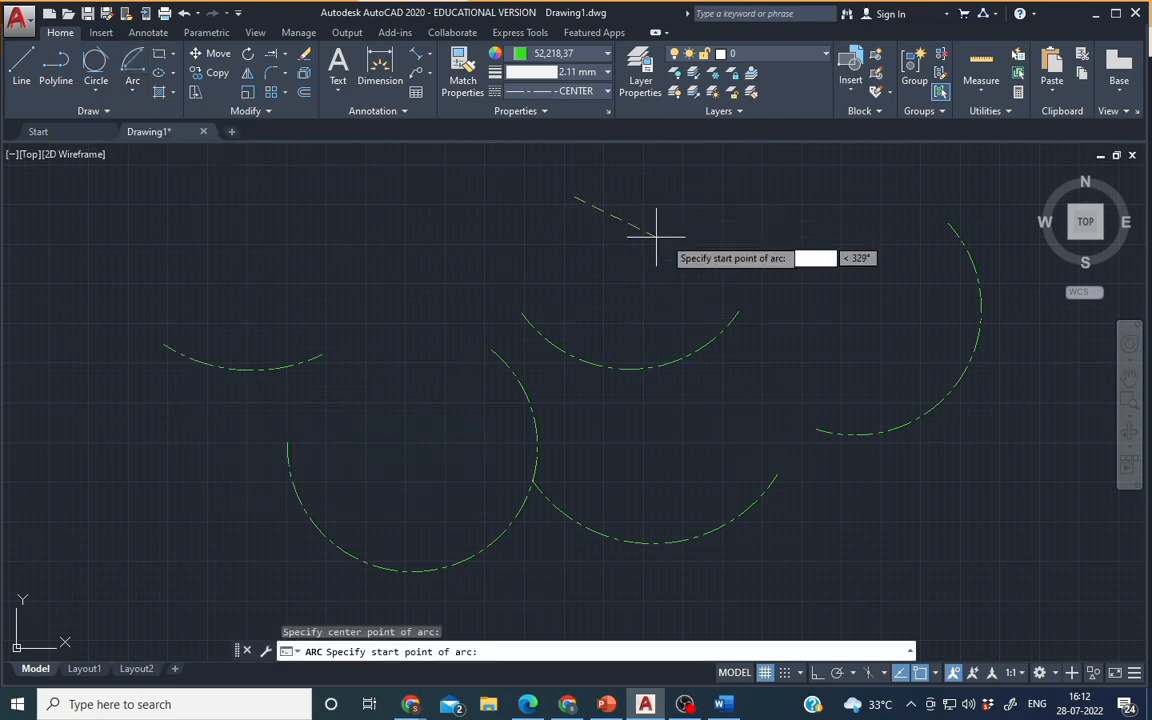
click(553, 258)
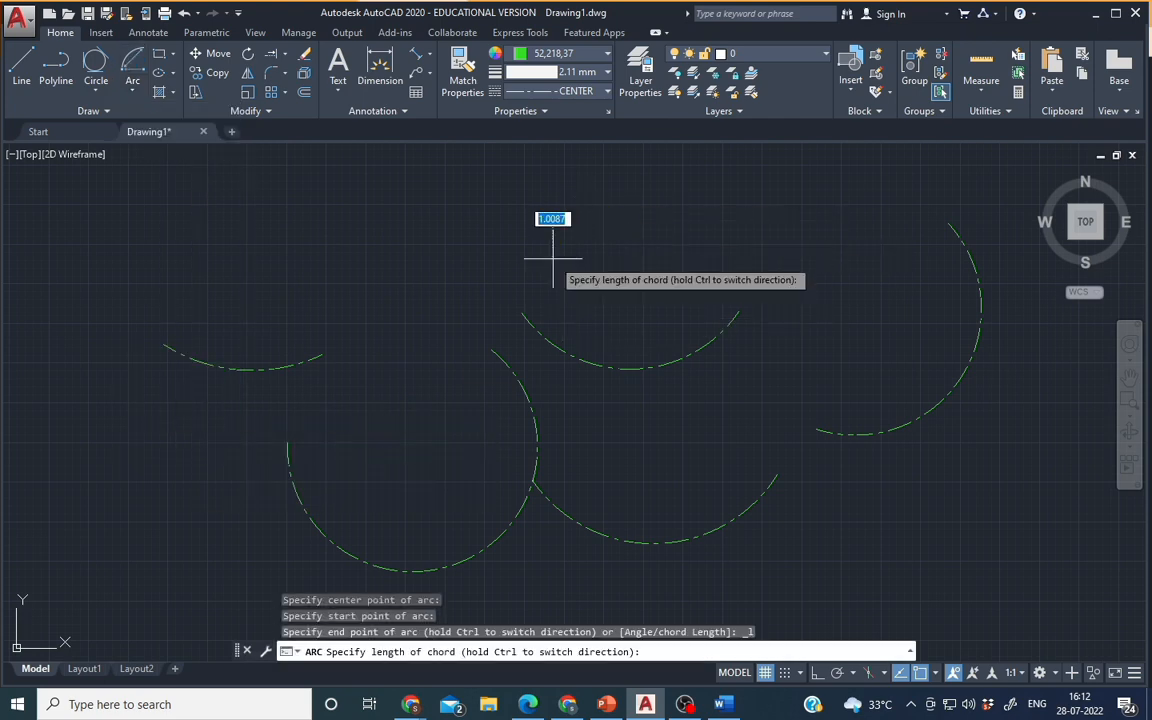
click(675, 220)
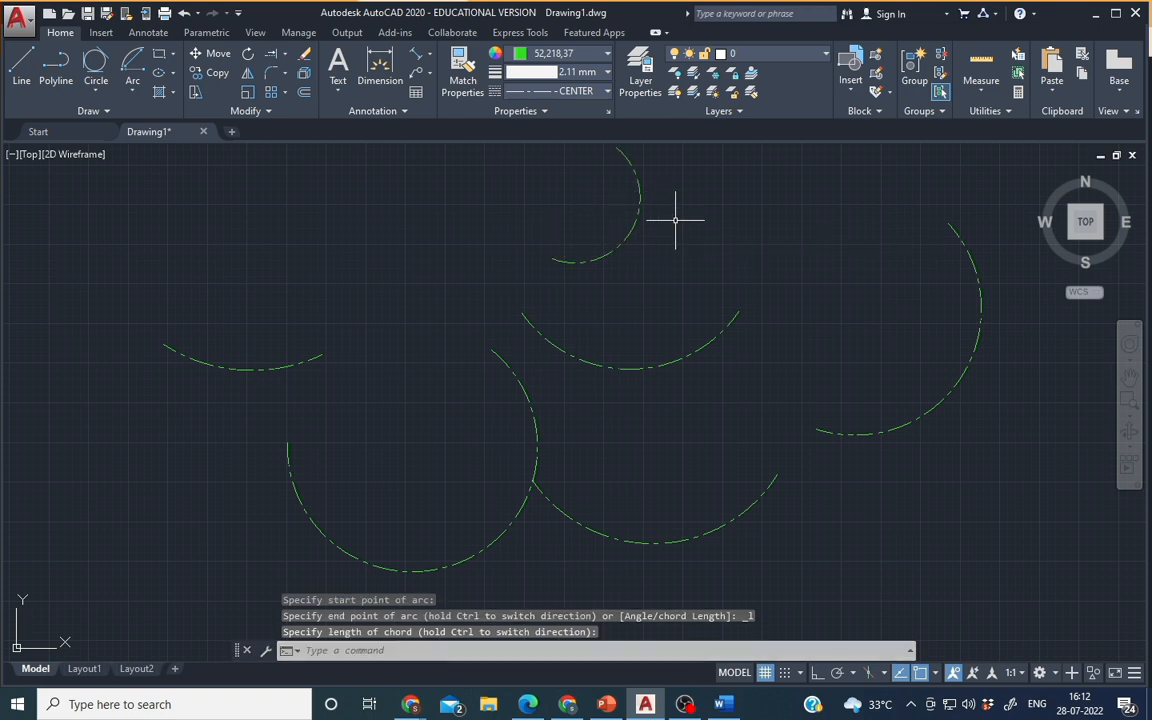
Step: Continue the last arc with a tangent arc ending at the right endpoint of the leftmost arc
click(131, 93)
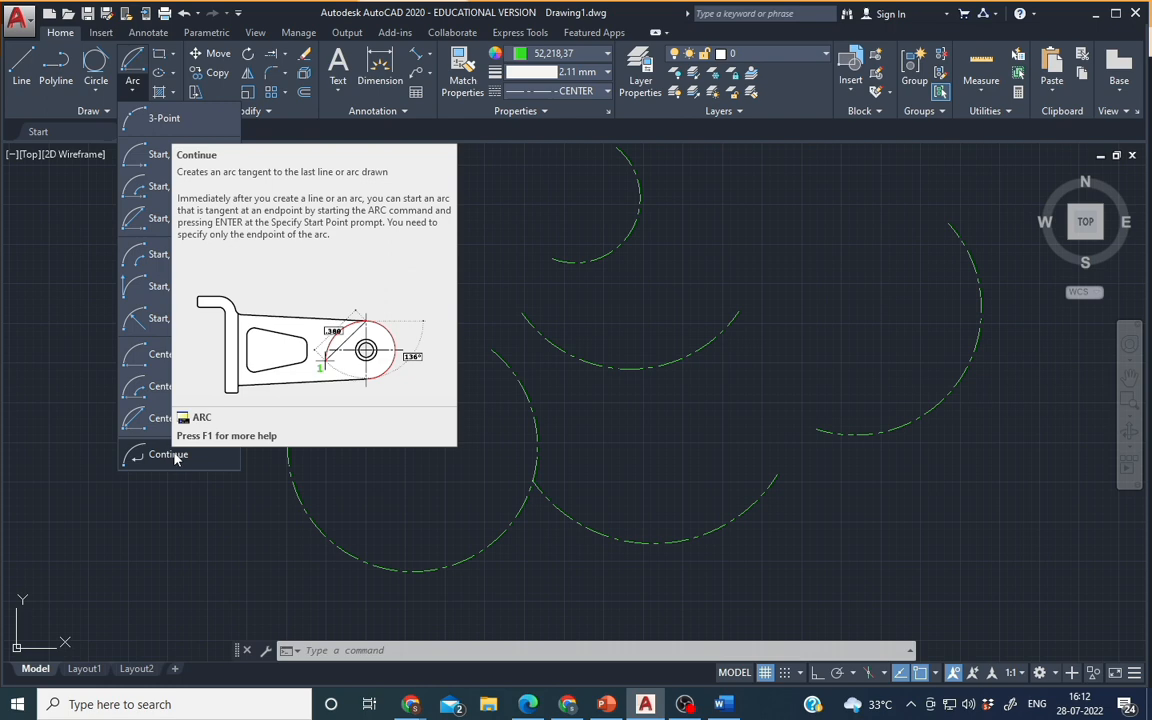
click(170, 454)
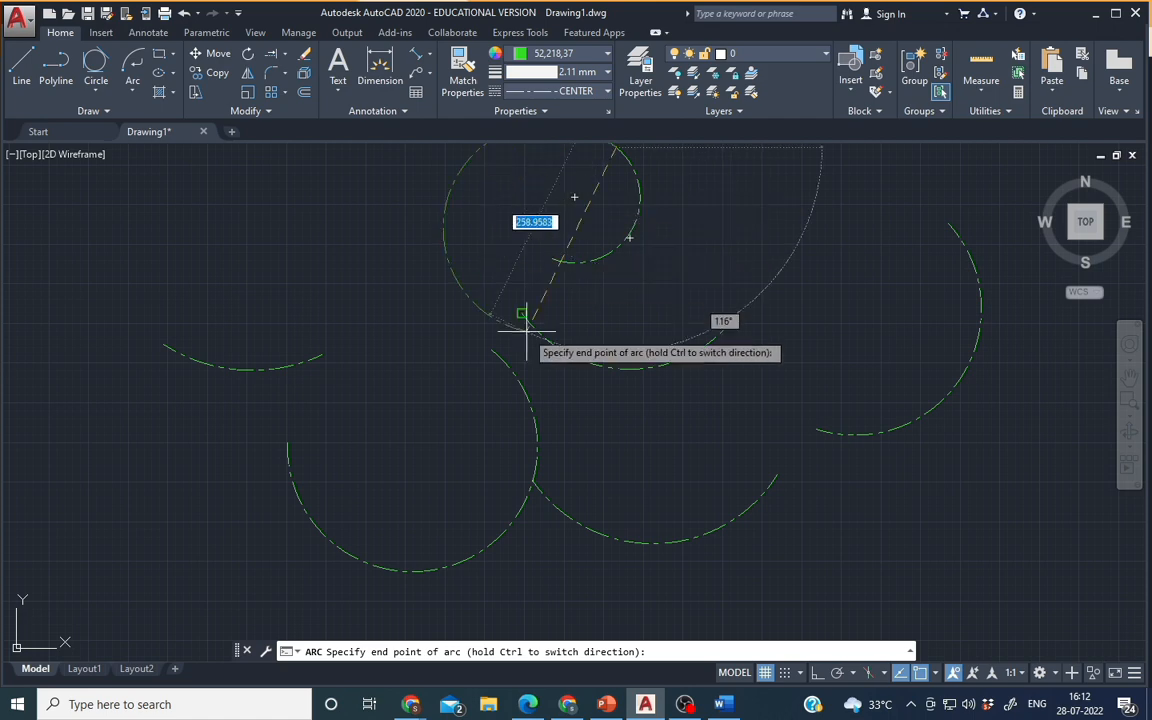
mouse_move(516, 330)
middle_down()
mouse_move(500, 497)
mouse_move(498, 484)
middle_up()
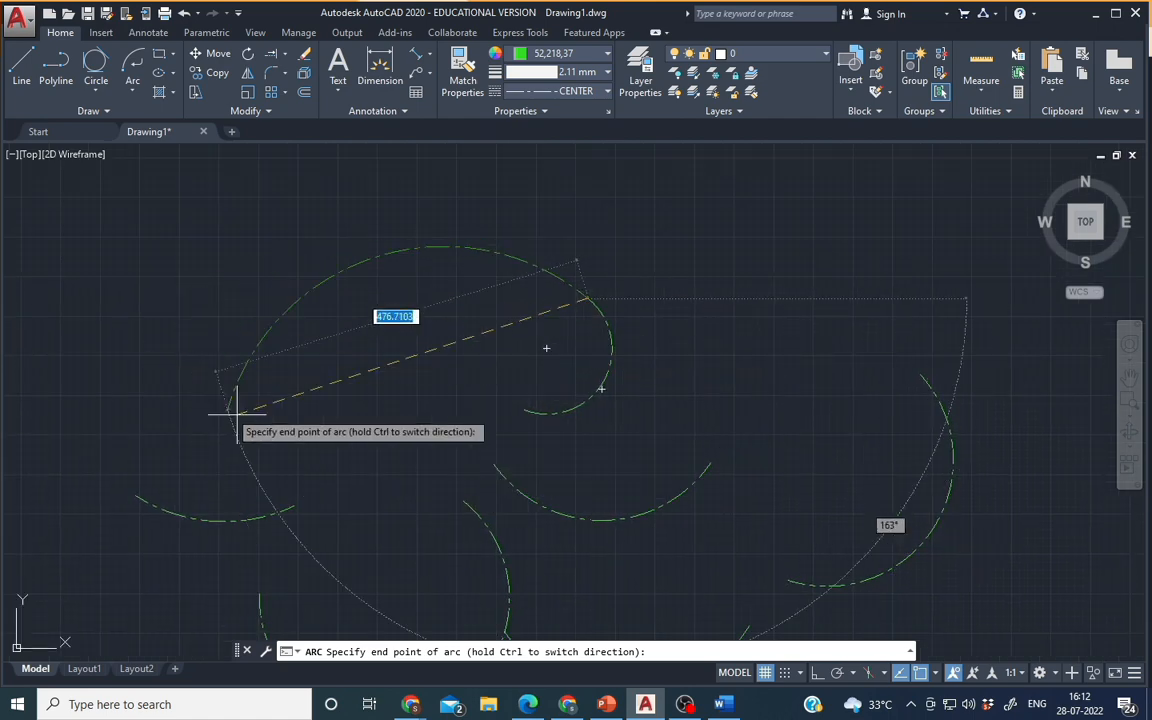
click(291, 507)
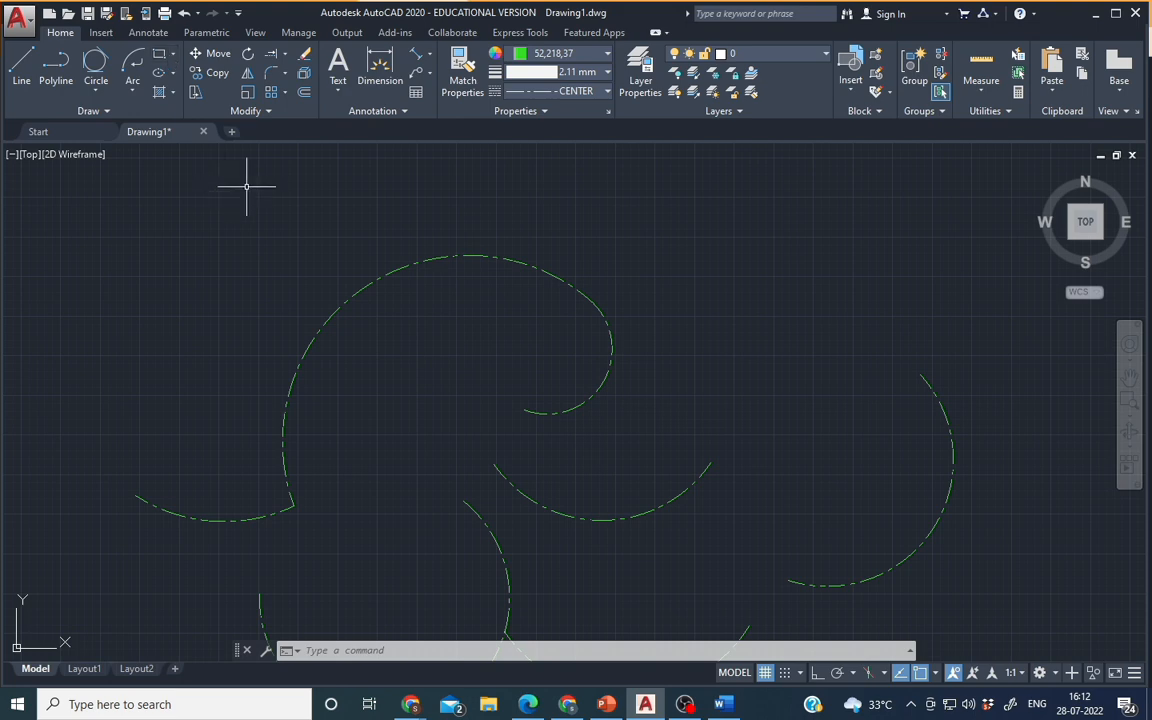
Step: Select all the example arcs together with a crossing lasso and erase them
scroll(330, 222, down, 6)
mouse_move(527, 368)
middle_down()
mouse_move(514, 419)
mouse_move(523, 521)
middle_up()
mouse_move(724, 175)
mouse_down()
mouse_move(404, 193)
mouse_move(153, 592)
mouse_move(617, 542)
mouse_move(604, 535)
mouse_up()
key(Delete)
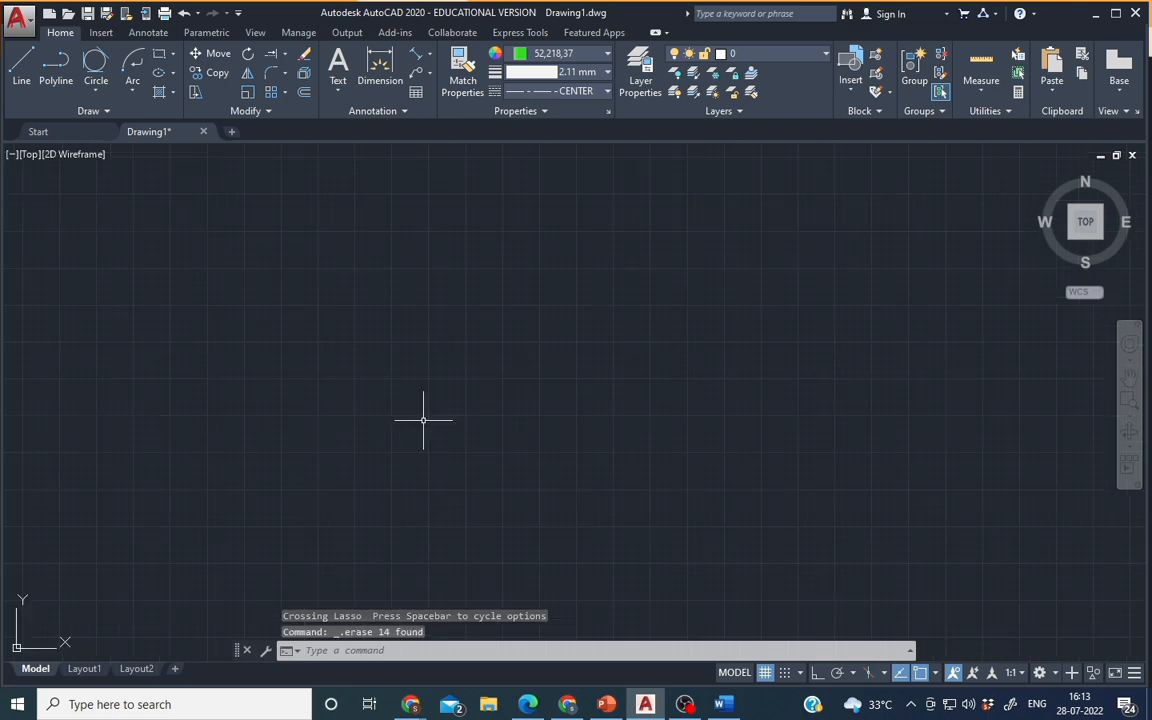
Step: Erase the old shapes near the origin, including the slotted outline, triangle, rectangle and small lines
scroll(354, 448, down, 2)
middle_drag(200, 453, 805, 368)
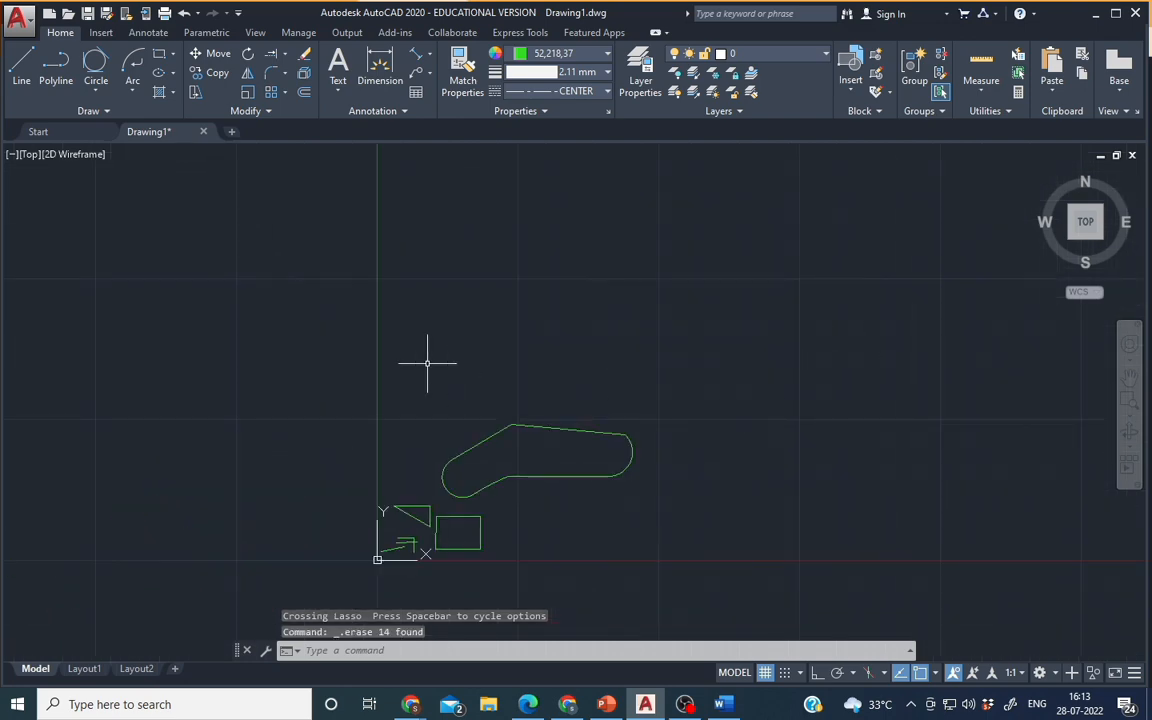
mouse_move(288, 298)
mouse_down()
mouse_move(296, 400)
mouse_move(812, 468)
mouse_move(740, 298)
mouse_up()
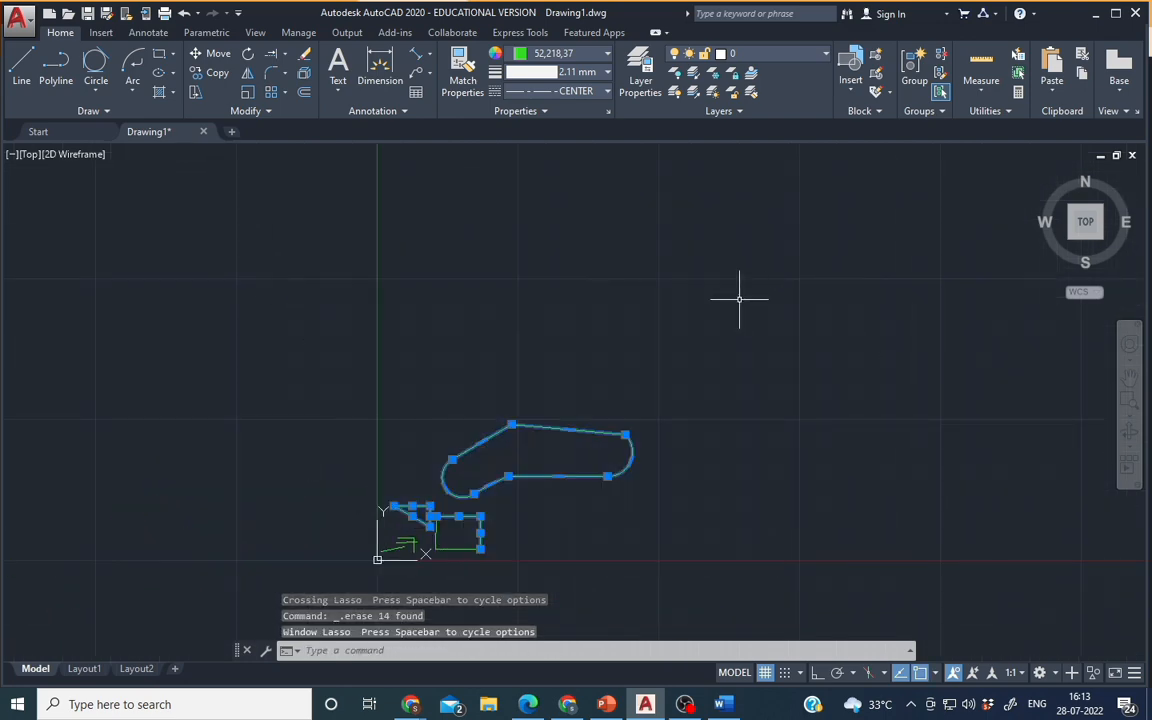
key(Delete)
mouse_move(488, 360)
mouse_down()
mouse_move(385, 553)
mouse_move(400, 565)
mouse_up()
key(Delete)
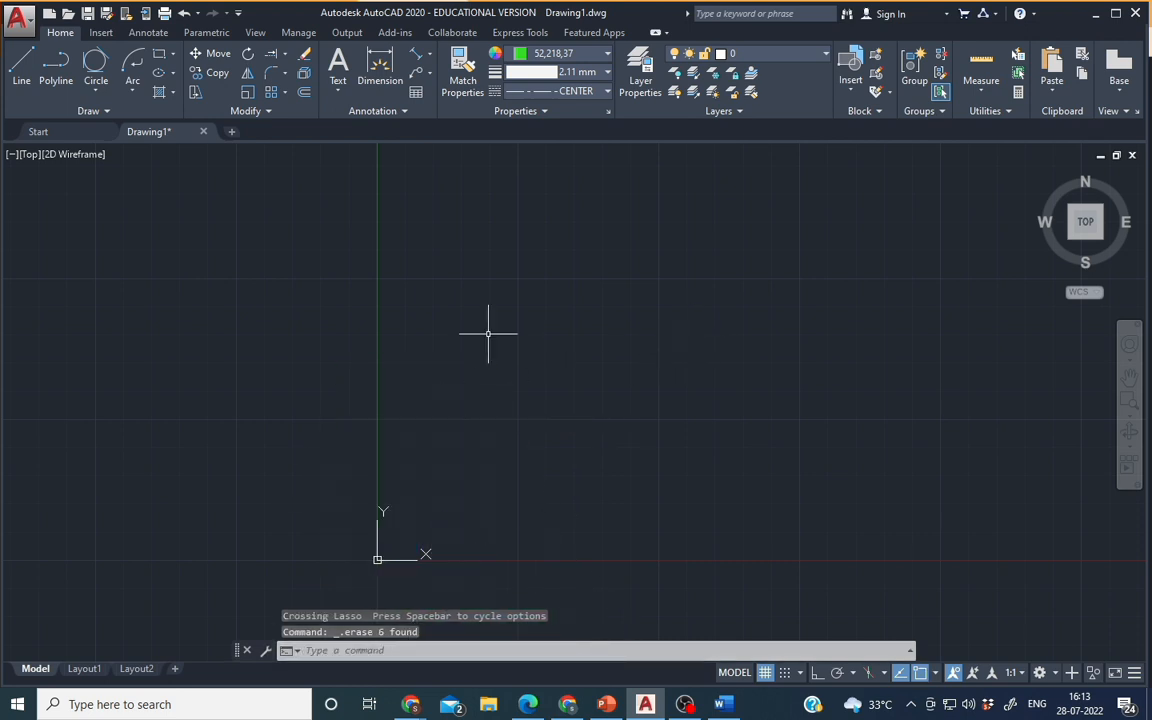
Step: Draw a wide rectangle freehand in an empty area by picking its upper-left and lower-right corners
mouse_move(488, 333)
middle_down()
mouse_move(273, 404)
mouse_move(33, 296)
mouse_move(2, 295)
middle_up()
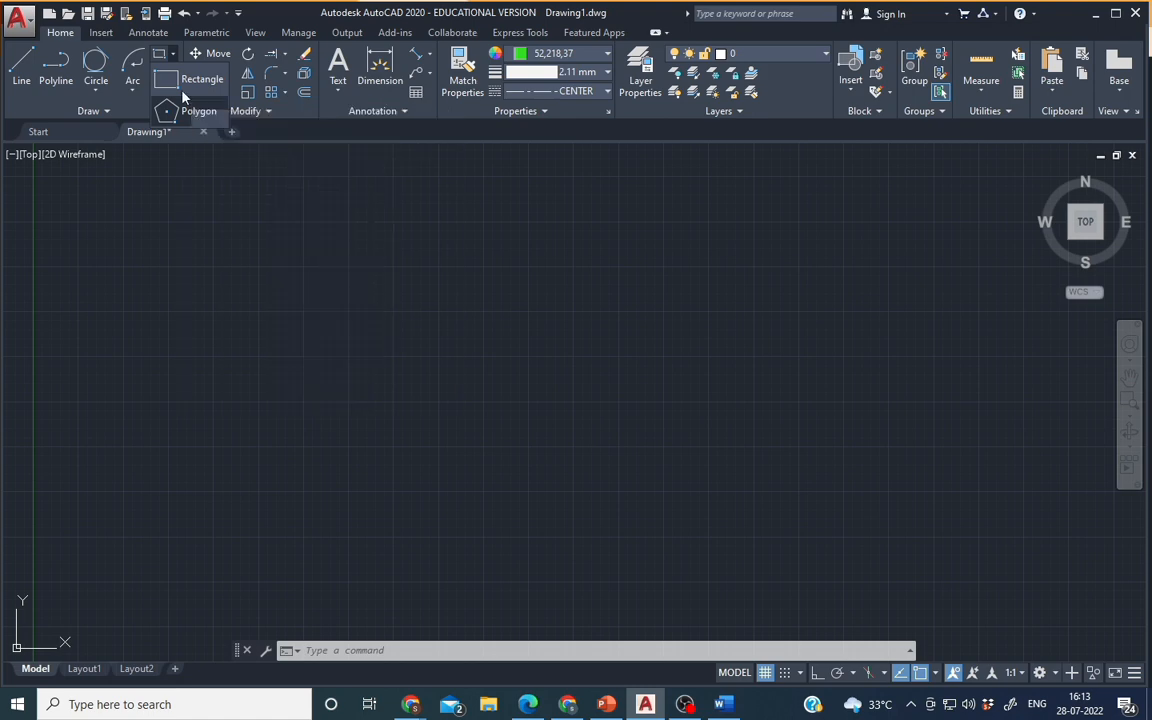
click(160, 77)
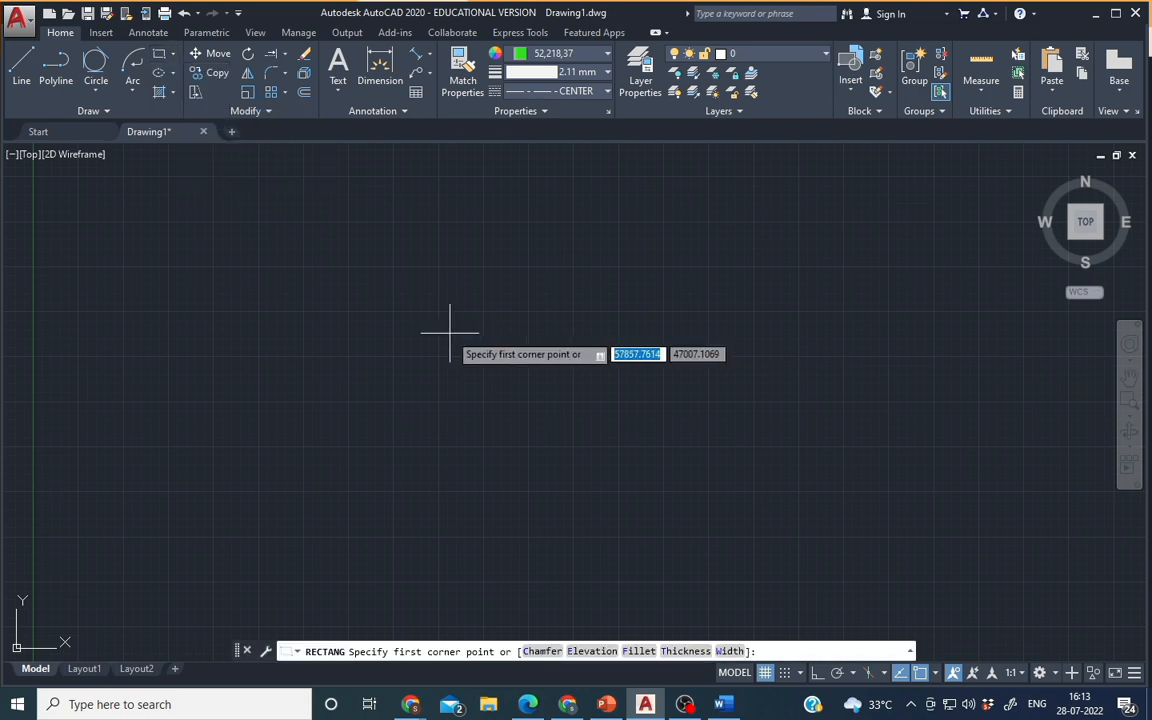
click(388, 252)
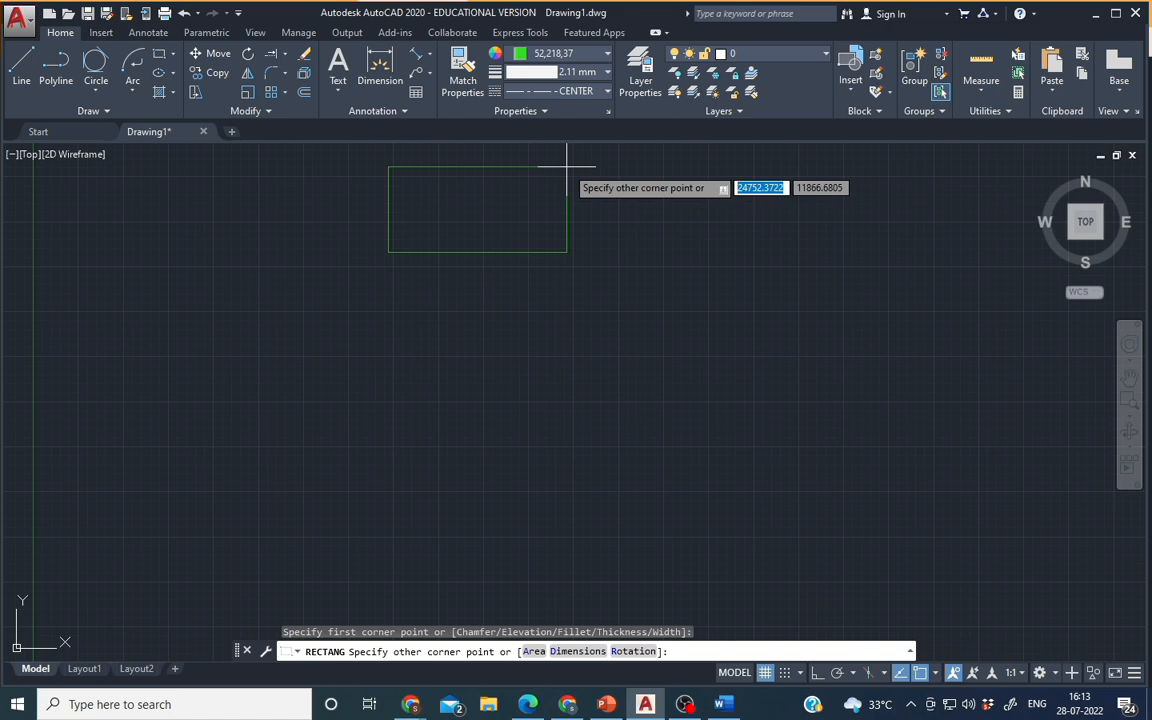
click(760, 409)
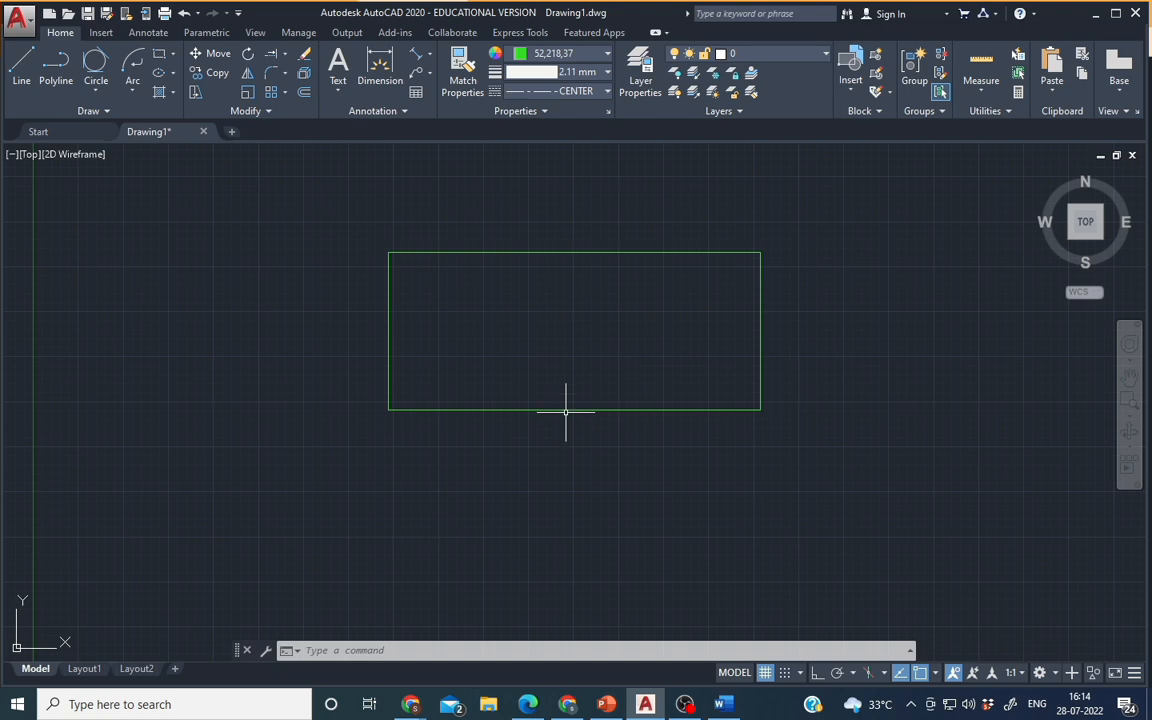
Step: Select the rectangle by its bottom edge to check whether its sides form one object, and clear the selection
click(566, 409)
click(497, 423)
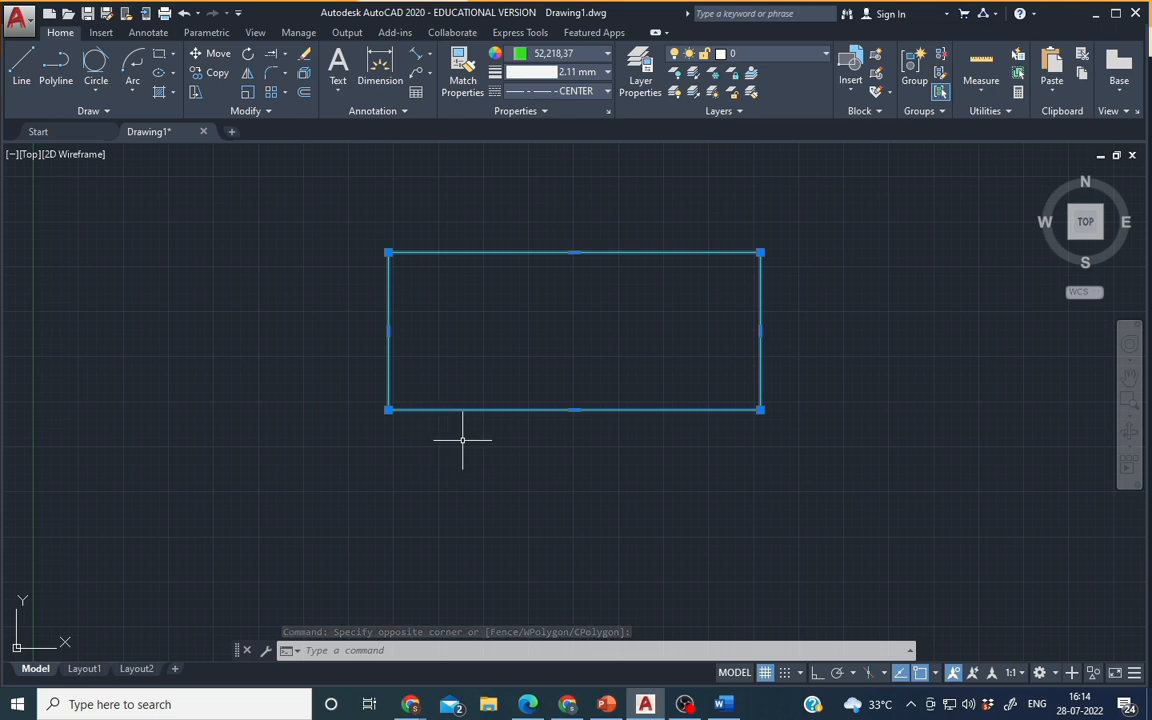
key(Escape)
Step: Draw a wide box from four separate lines below the rectangle, about 52,700 units wide, with Ortho mode turned on
click(21, 62)
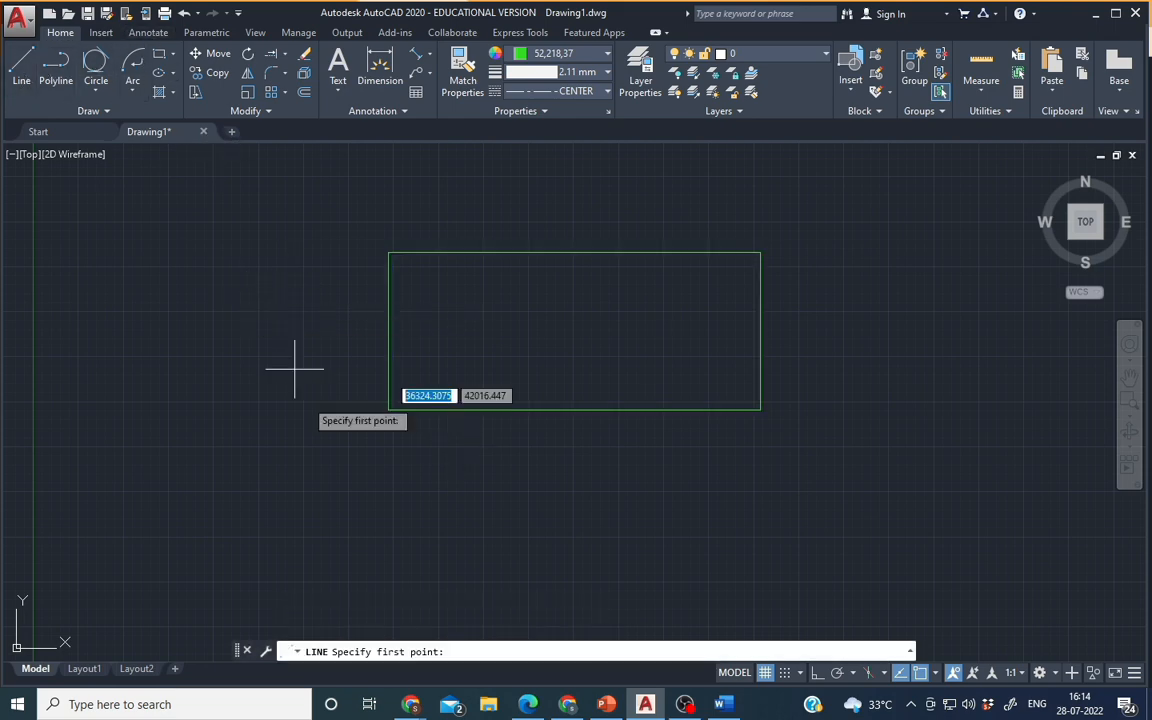
click(388, 467)
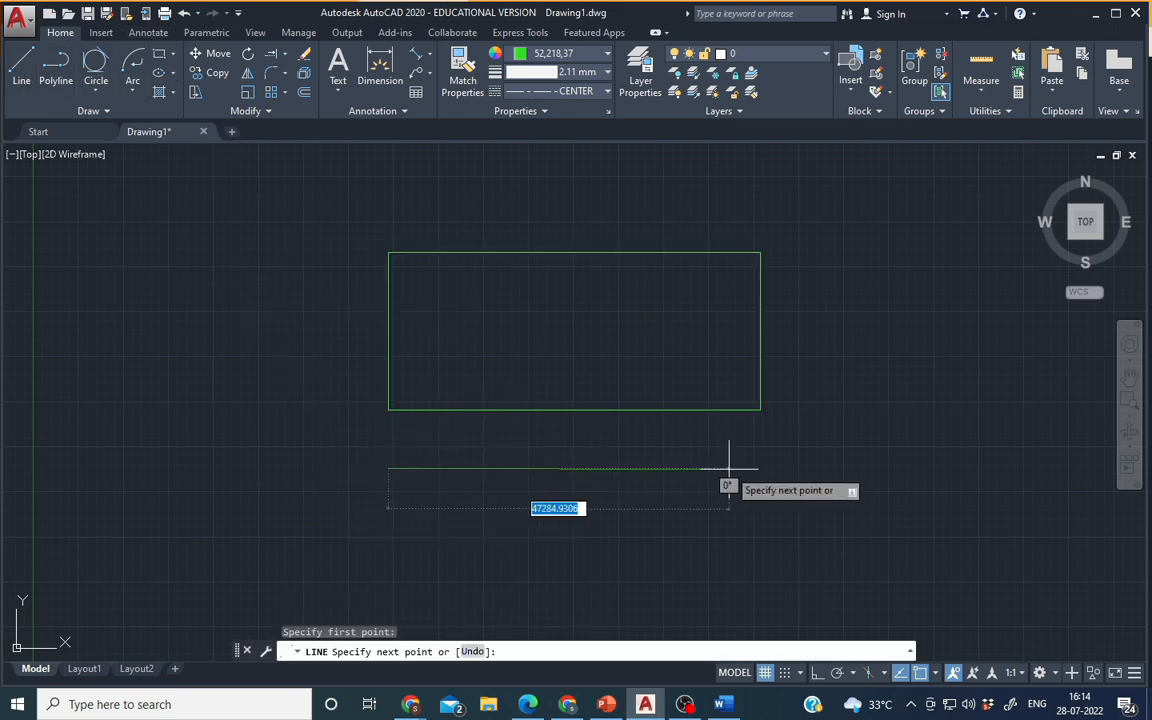
click(822, 670)
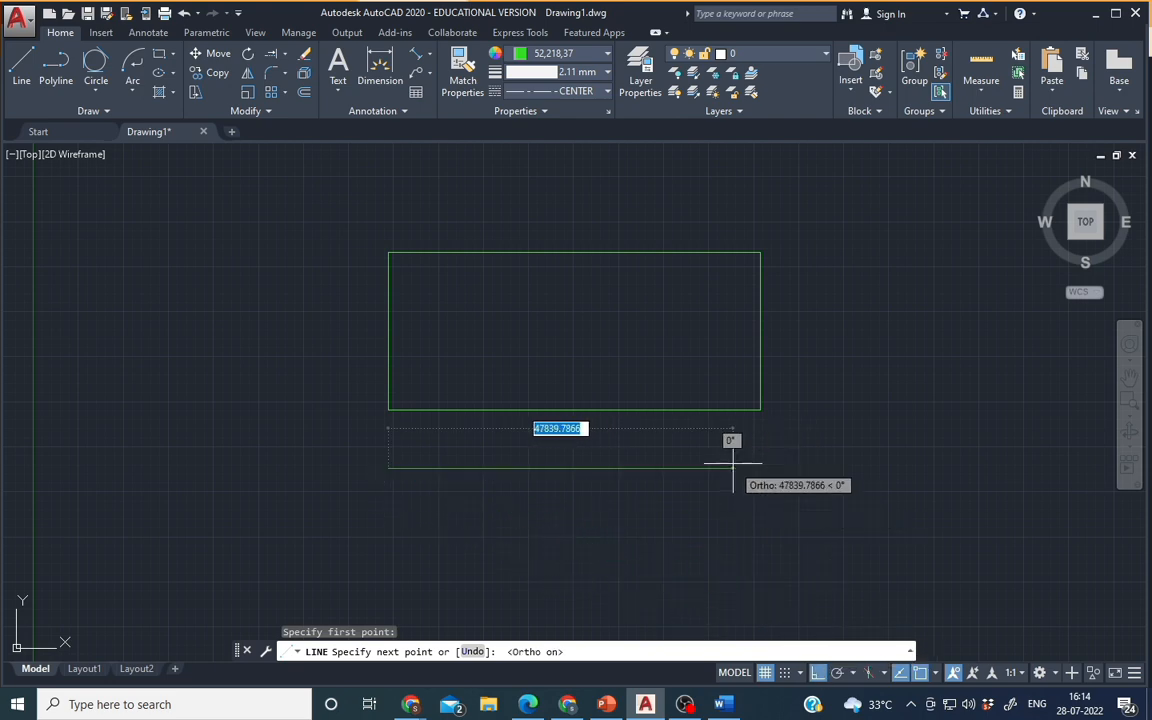
click(757, 467)
click(757, 577)
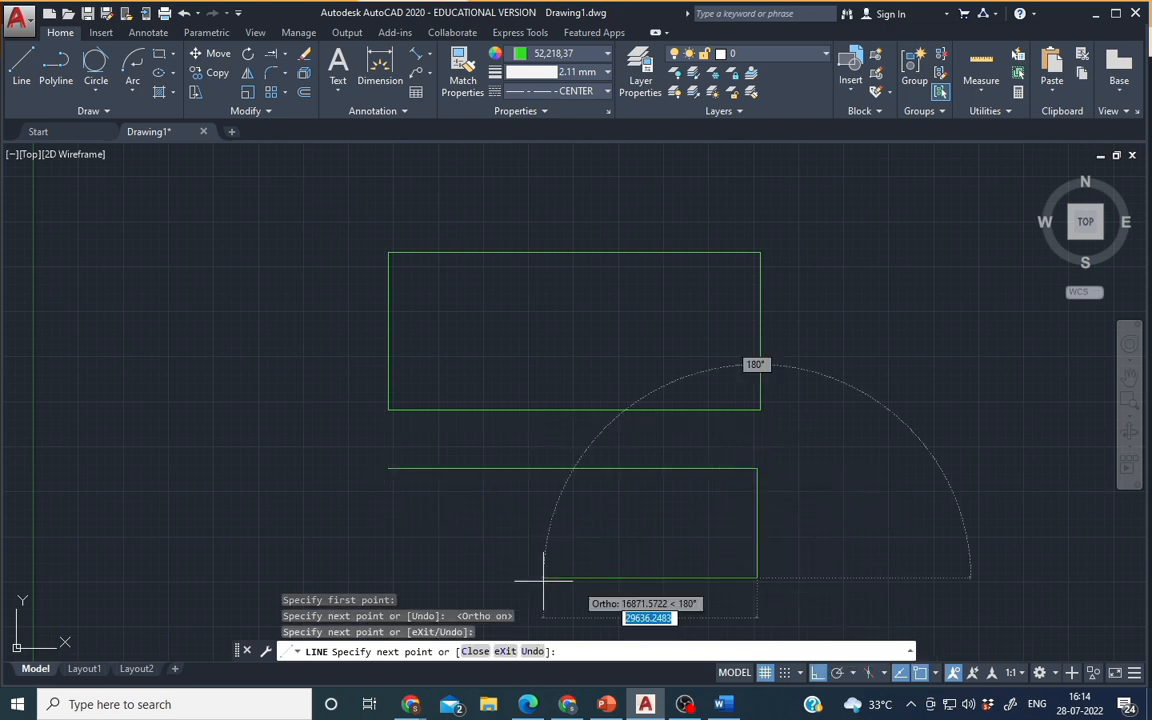
click(377, 578)
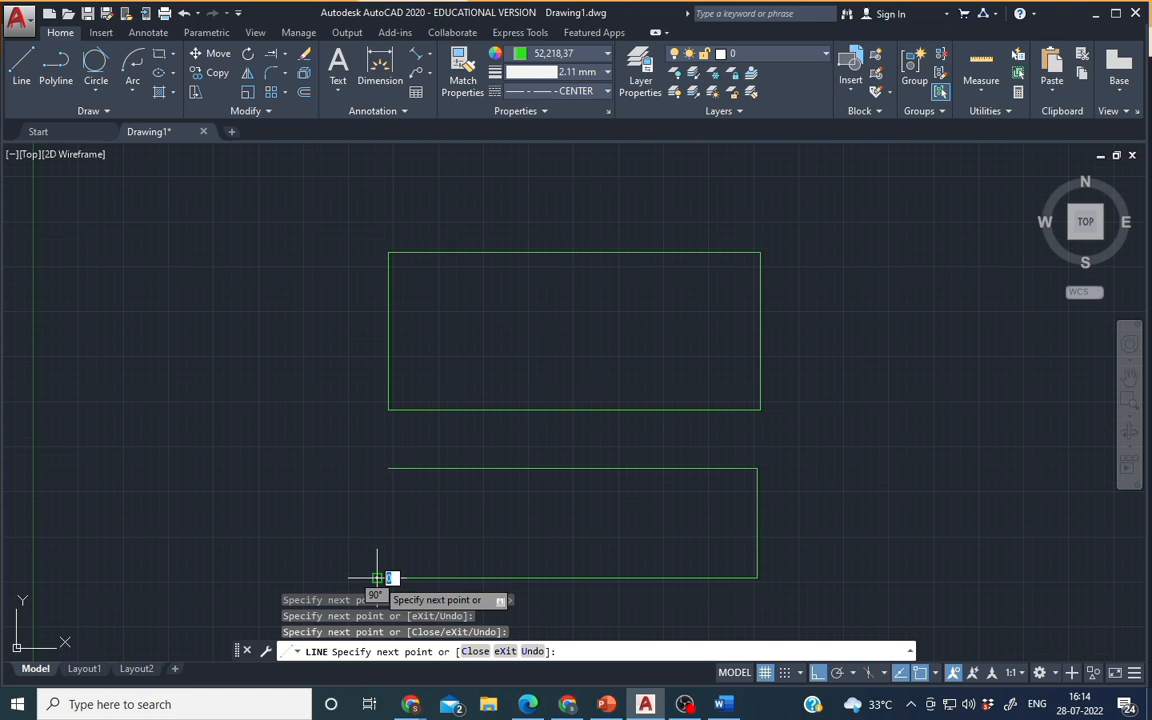
click(377, 468)
right_click(405, 464)
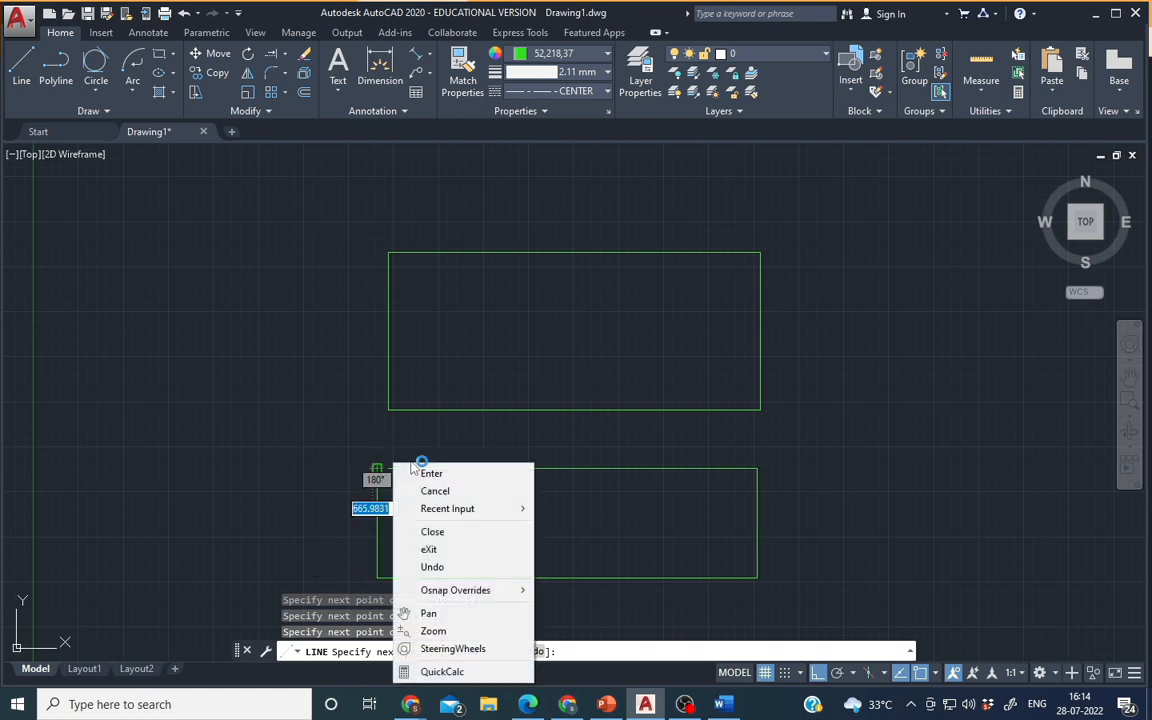
click(432, 471)
Step: Stretch the upper line's left endpoint to the top of the left vertical line to close the box's corner
scroll(372, 492, up, 6)
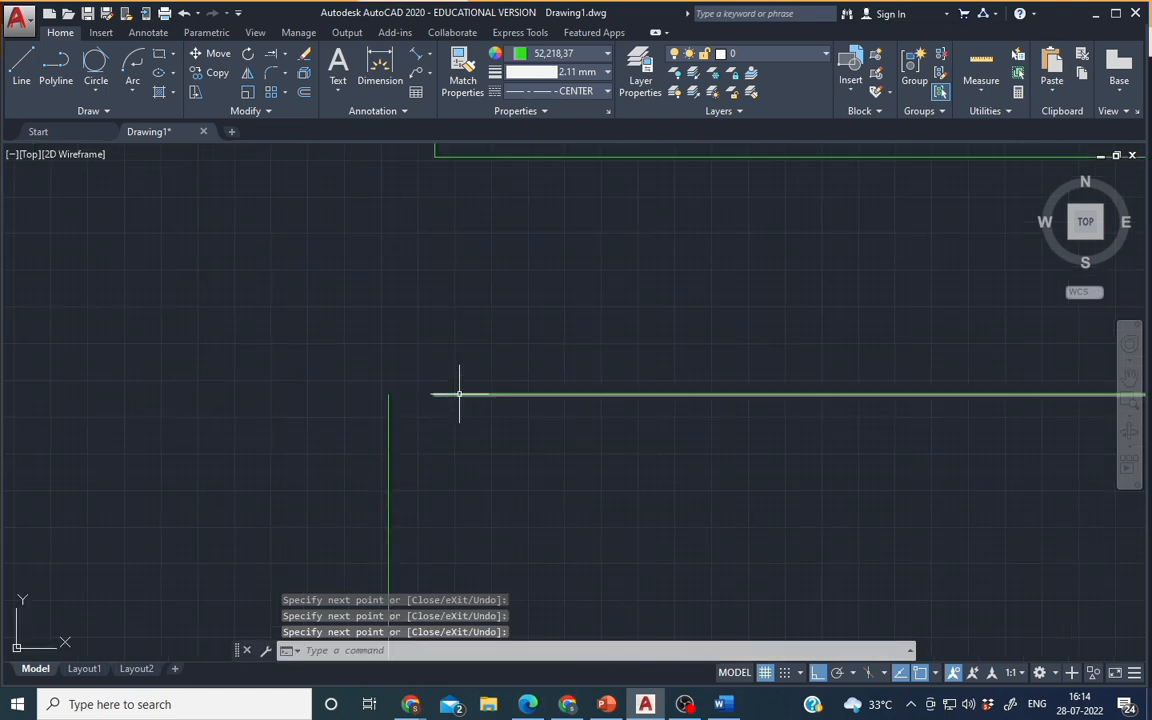
click(434, 394)
click(434, 394)
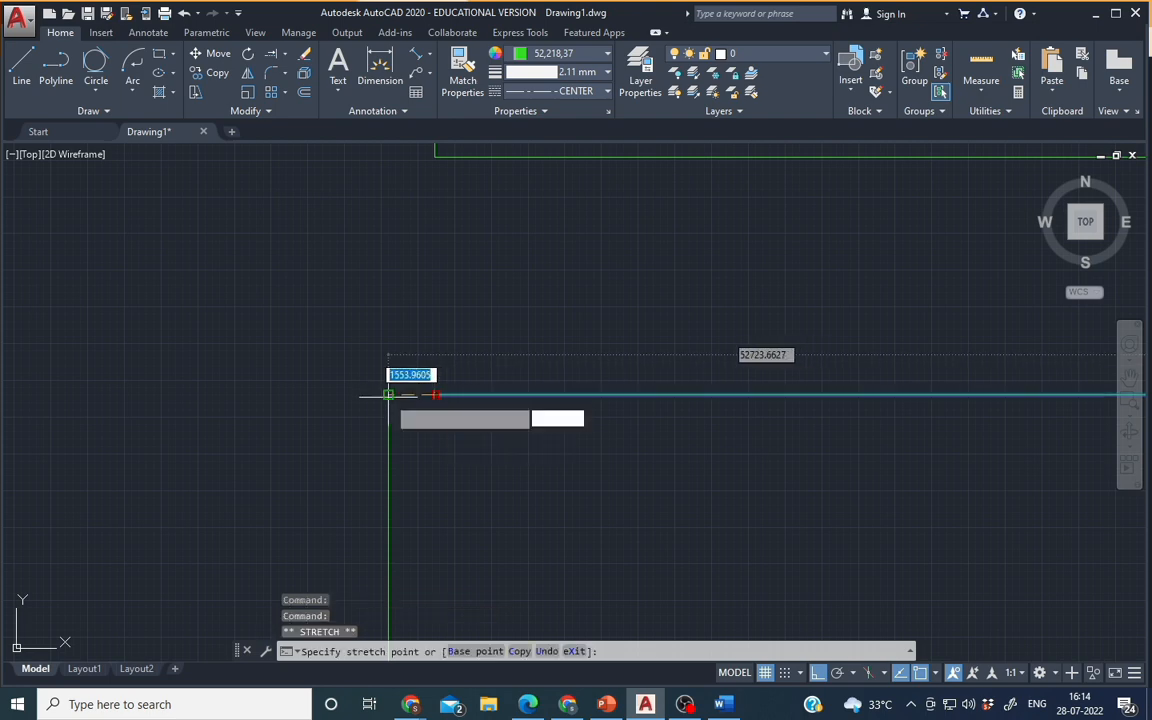
click(388, 395)
key(Escape)
Step: Compare how the line-built box and the rectangle select by their bottom edges, and erase both shapes completely
scroll(488, 463, down, 5)
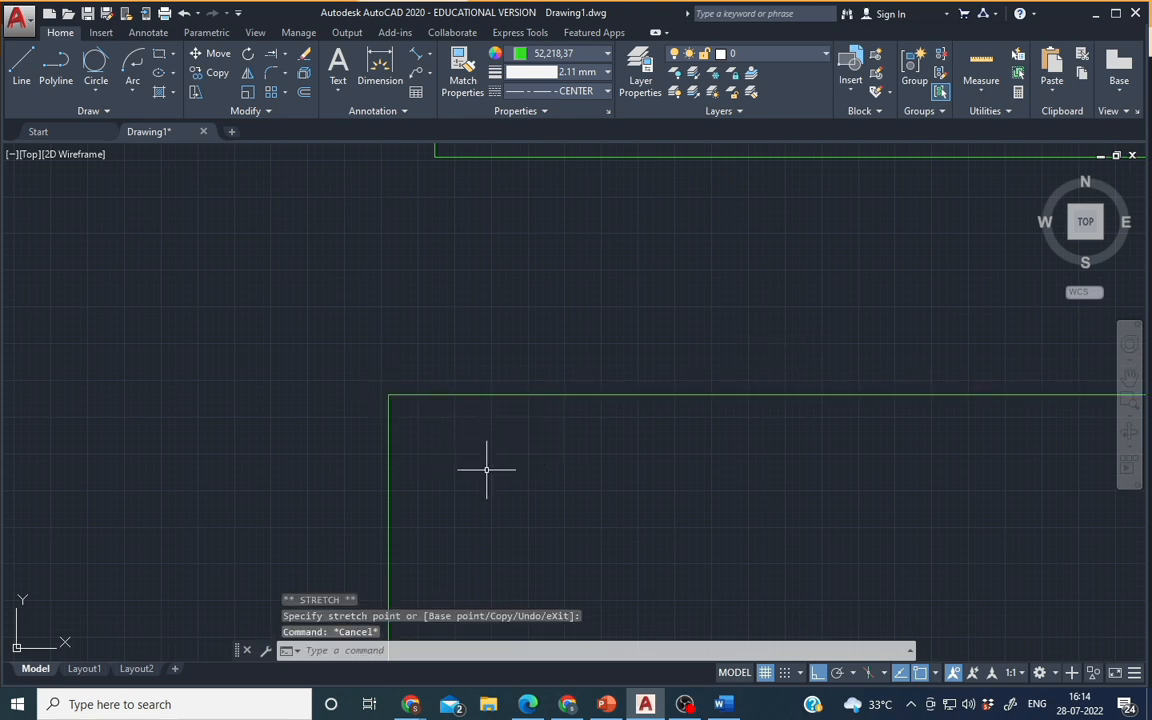
middle_drag(571, 522, 570, 435)
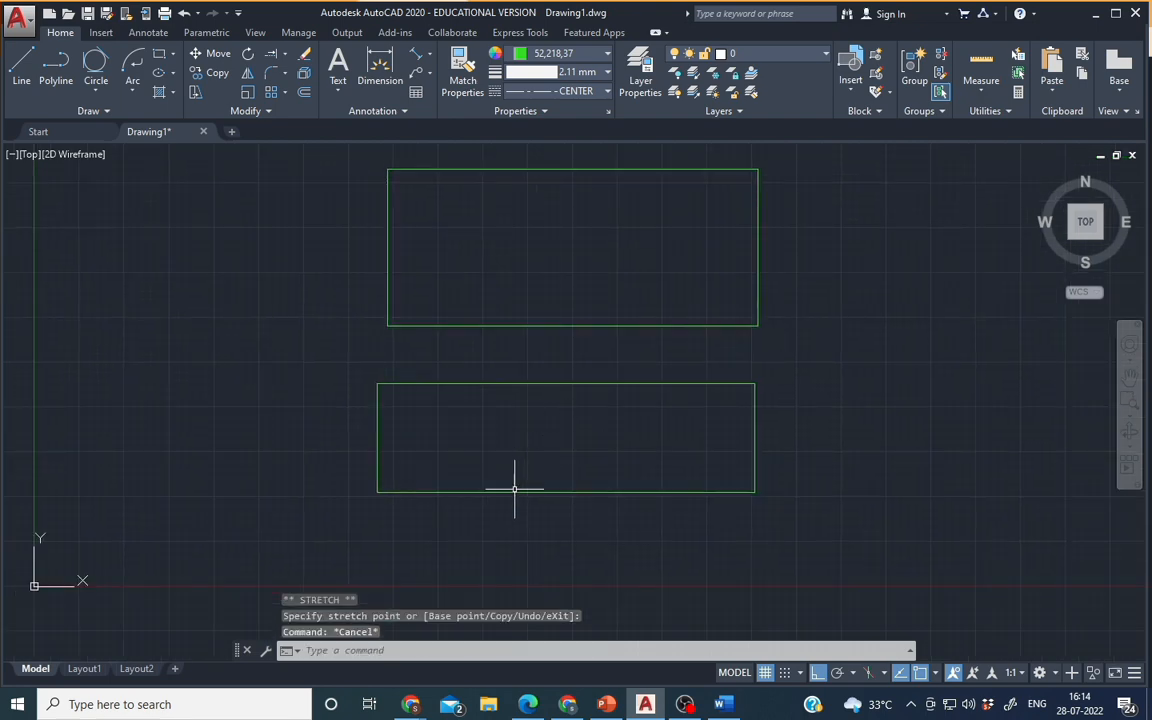
click(517, 491)
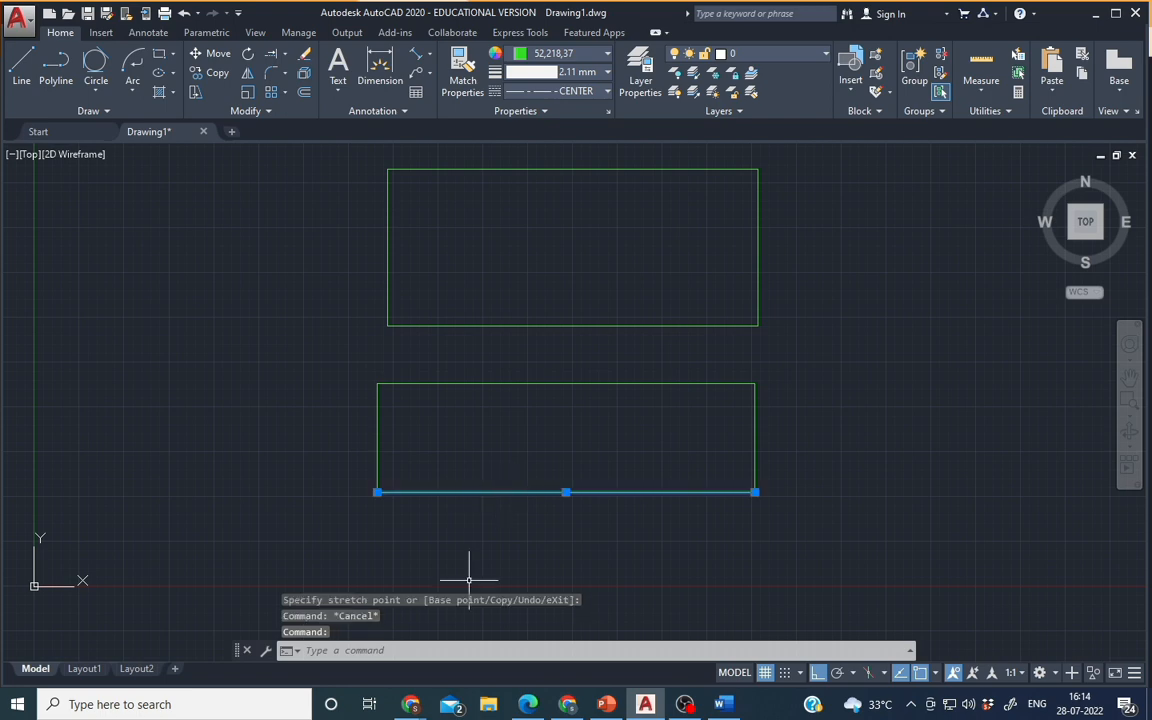
click(583, 323)
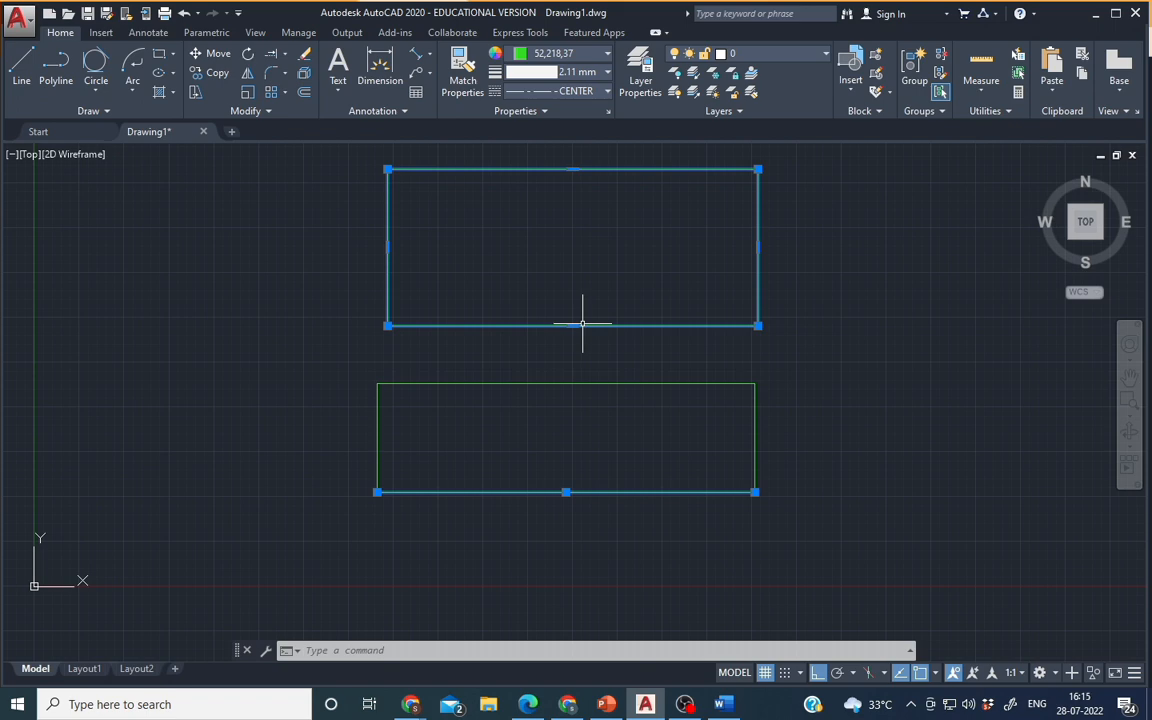
mouse_move(365, 374)
mouse_down()
mouse_move(532, 463)
mouse_move(879, 432)
mouse_move(836, 381)
mouse_up()
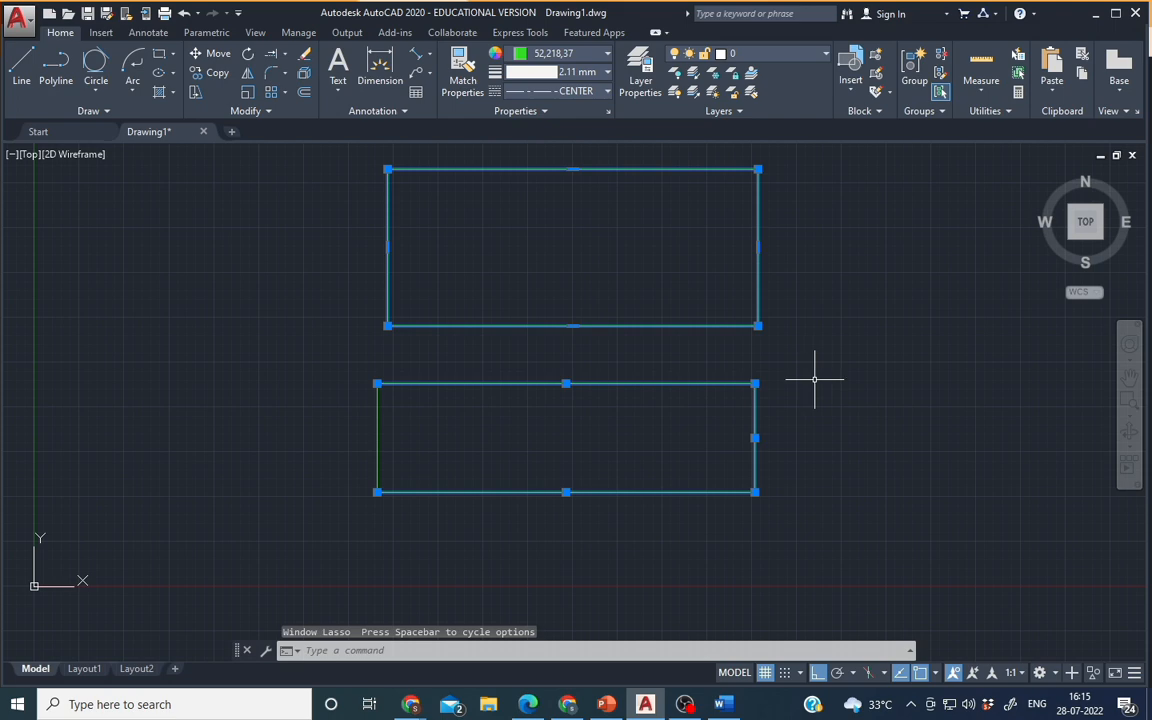
key(Delete)
click(378, 437)
key(Delete)
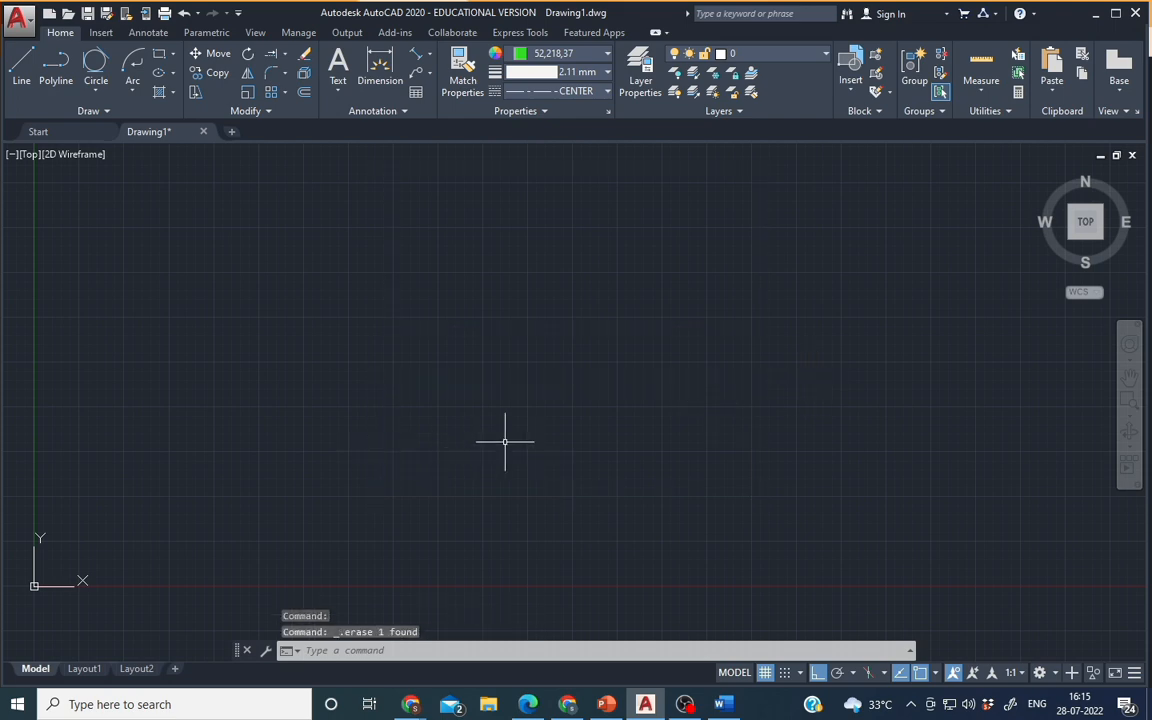
Step: Draw a seven-sided polygon in the empty area, inscribed in a circle of radius 1000
click(172, 54)
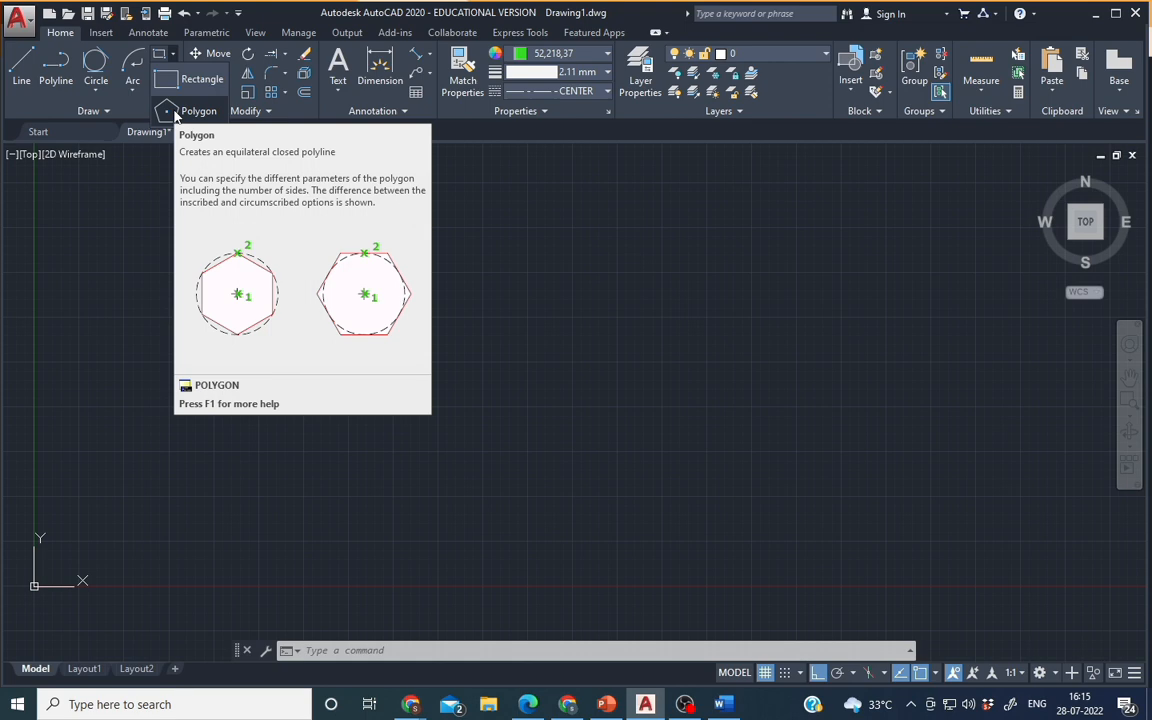
click(175, 114)
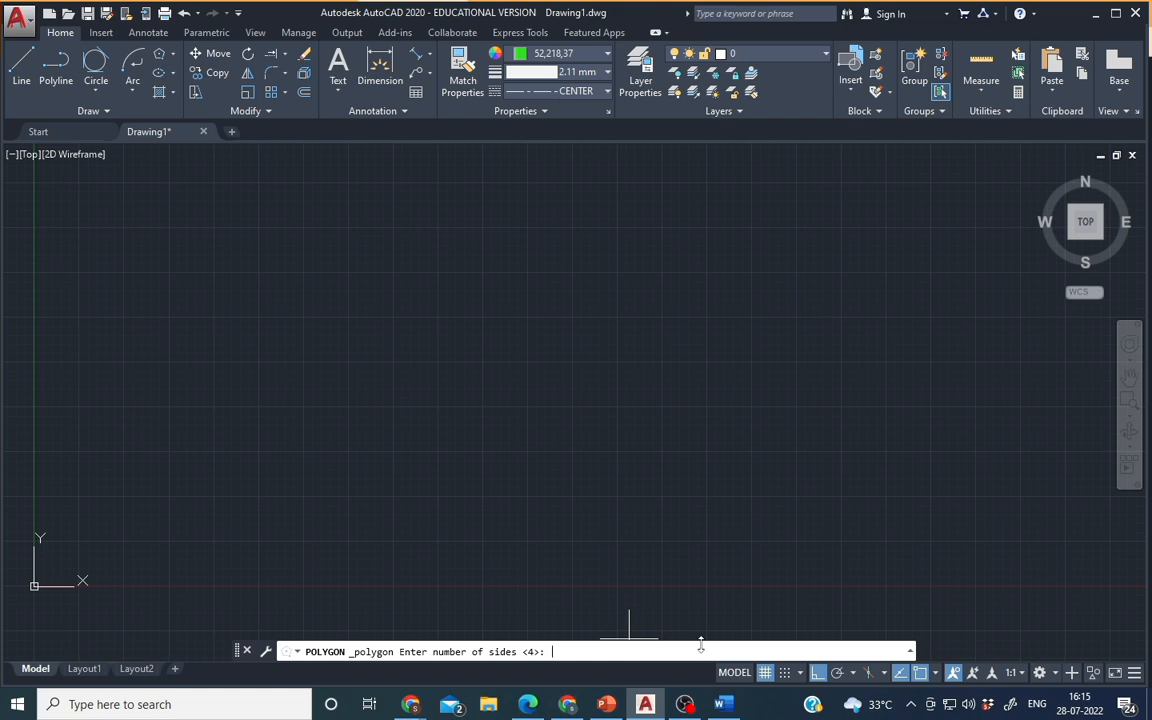
text(7)
key(Return)
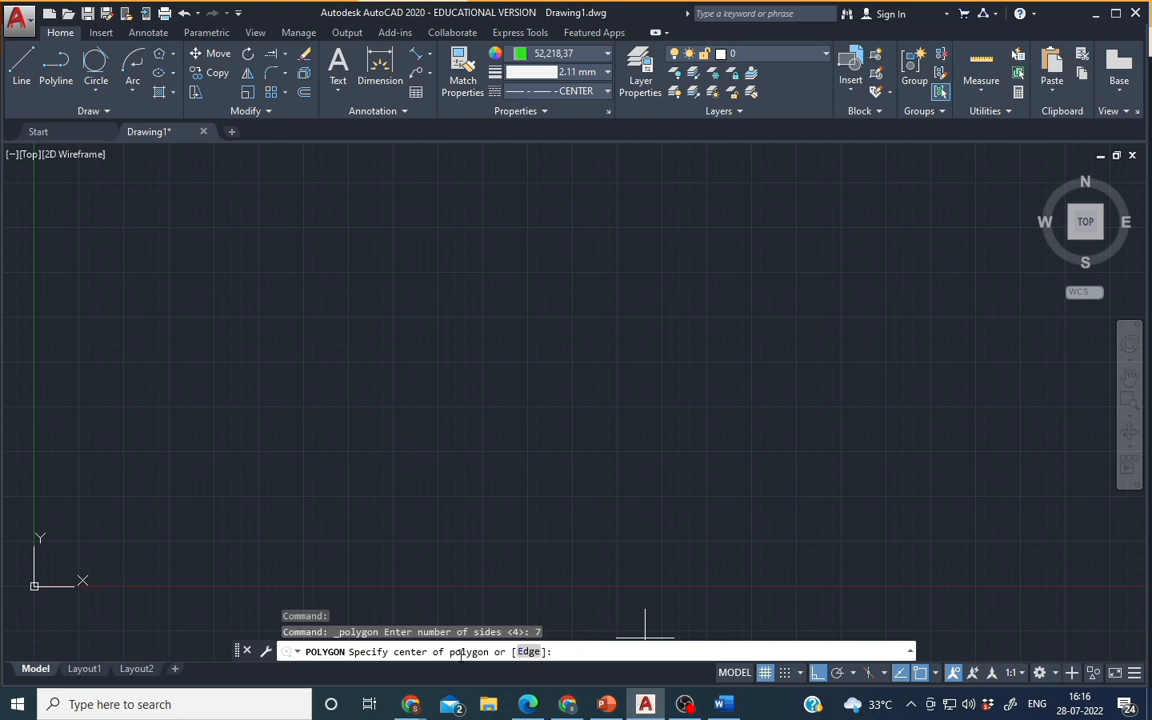
click(511, 271)
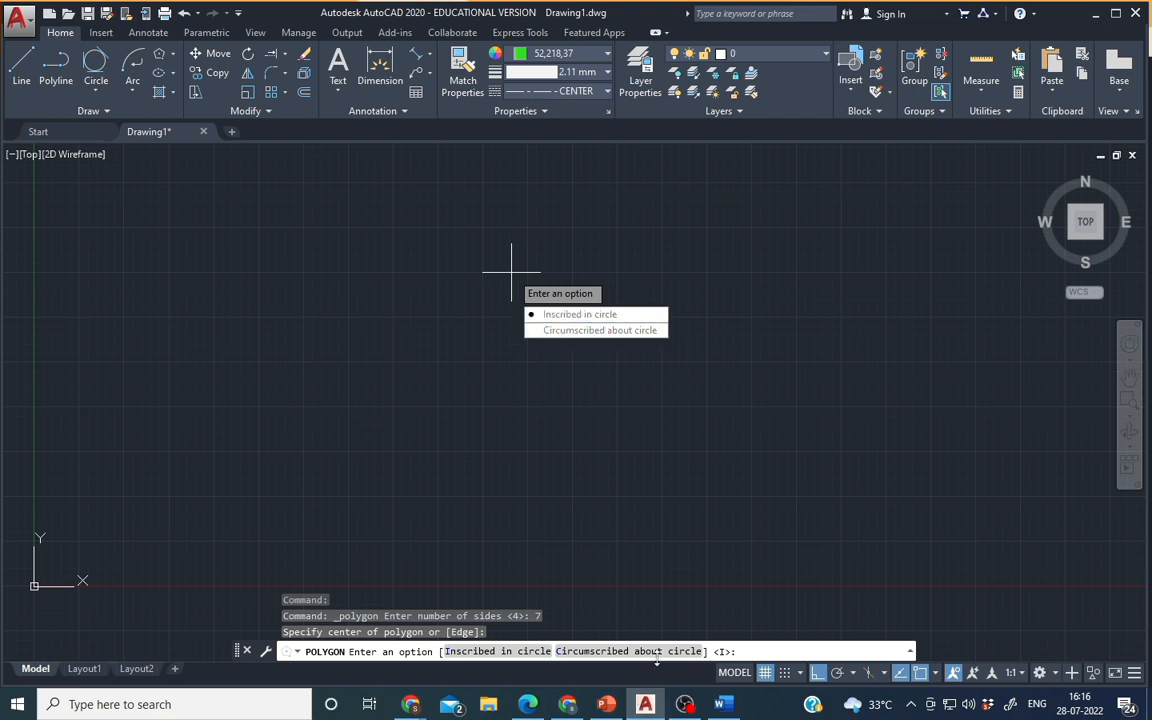
click(570, 316)
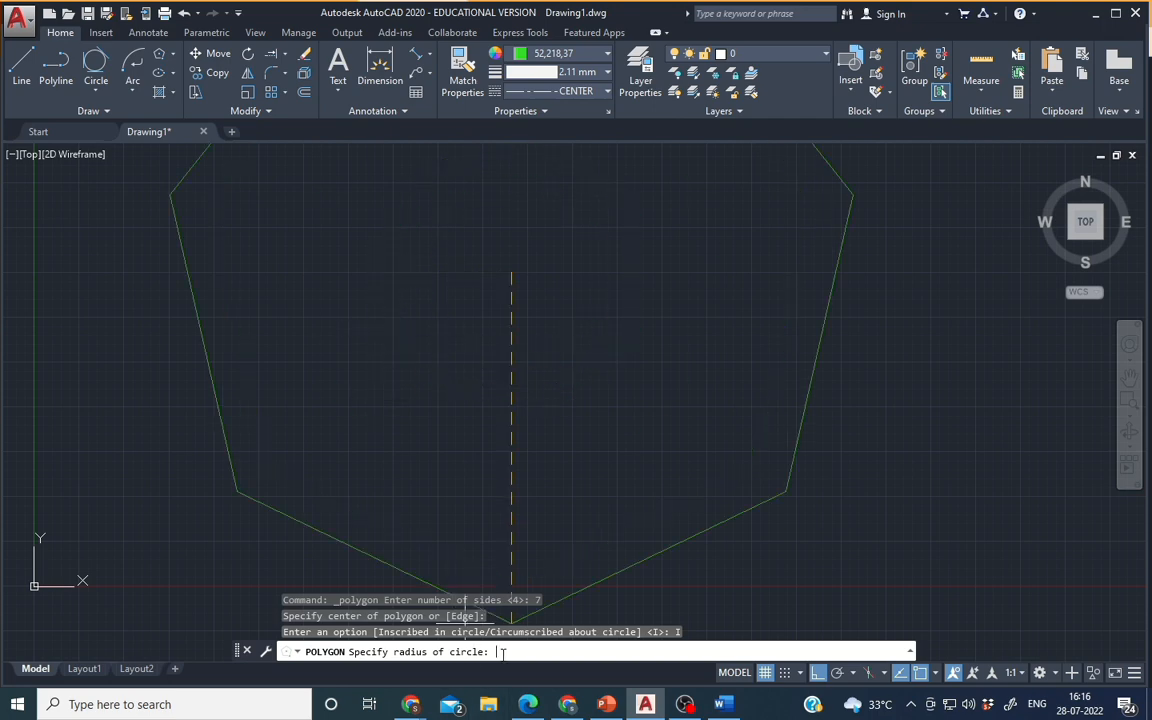
scroll(643, 470, down, 5)
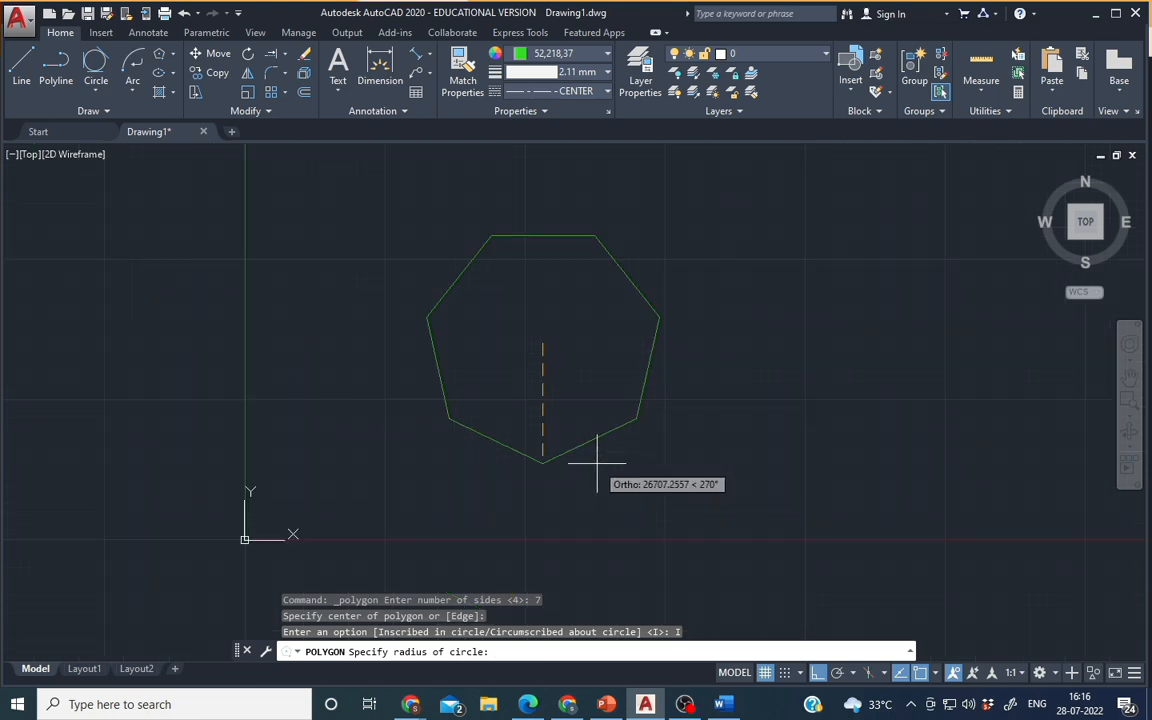
text(1000)
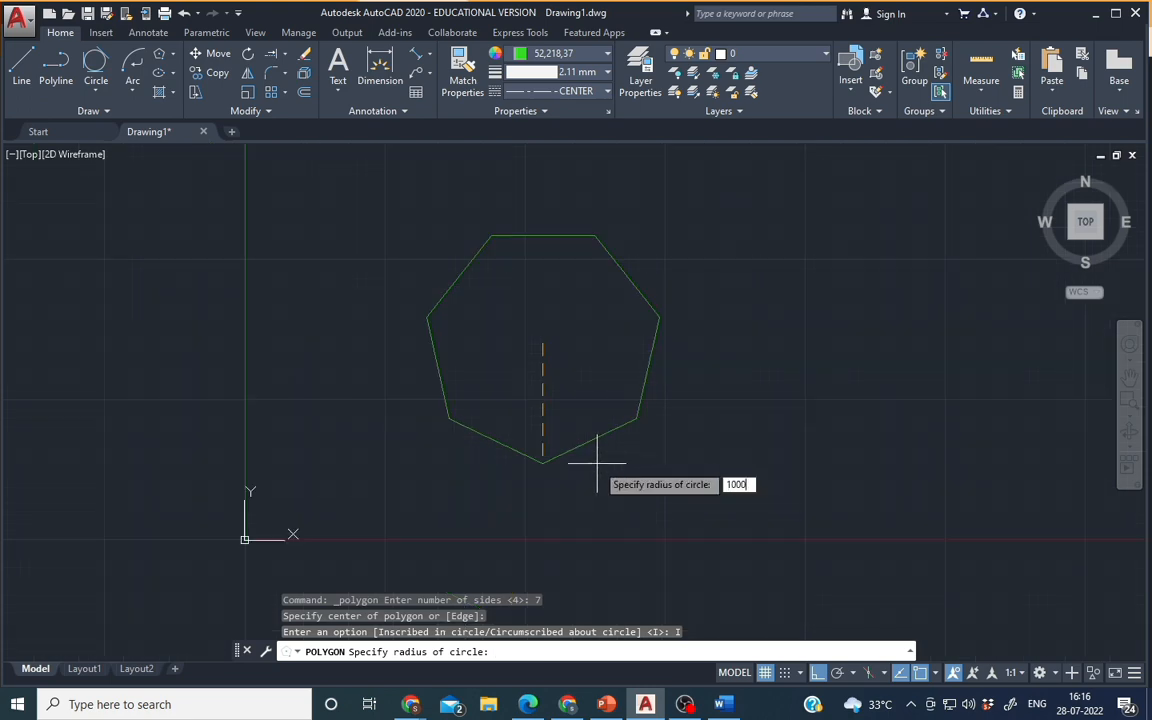
key(Return)
Step: Select the polygon by one edge to check whether its sides form a single object, and clear the selection
scroll(553, 360, up, 8)
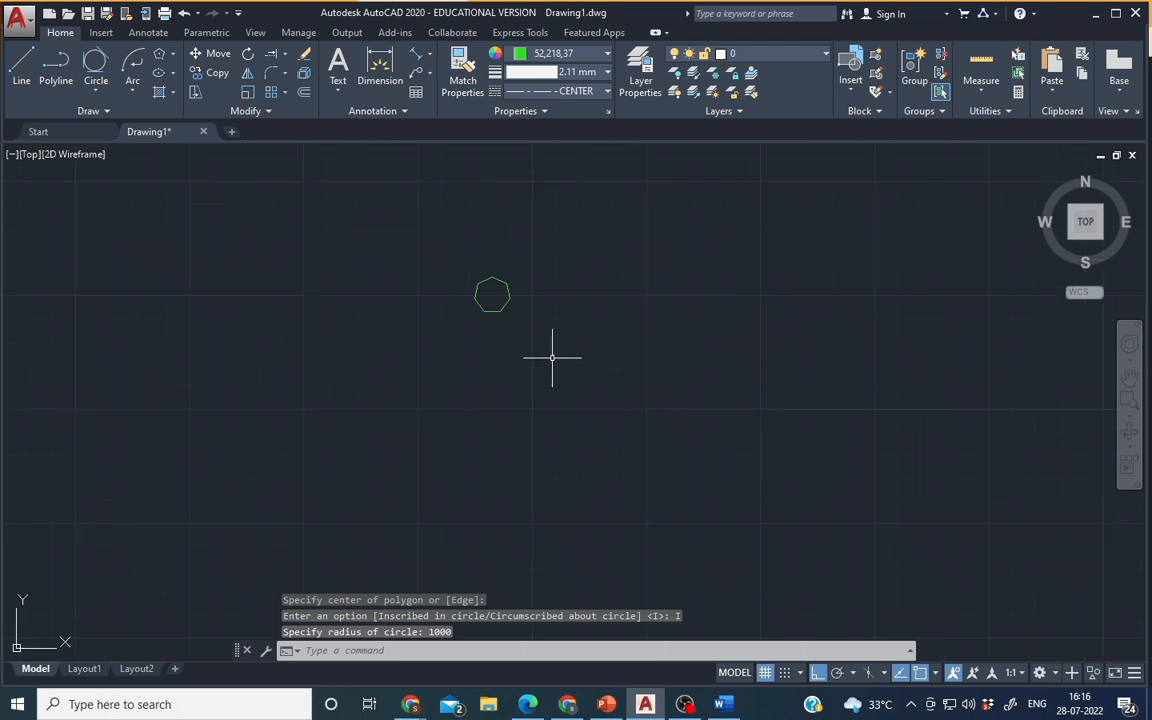
scroll(527, 367, up, 5)
middle_drag(527, 365, 579, 532)
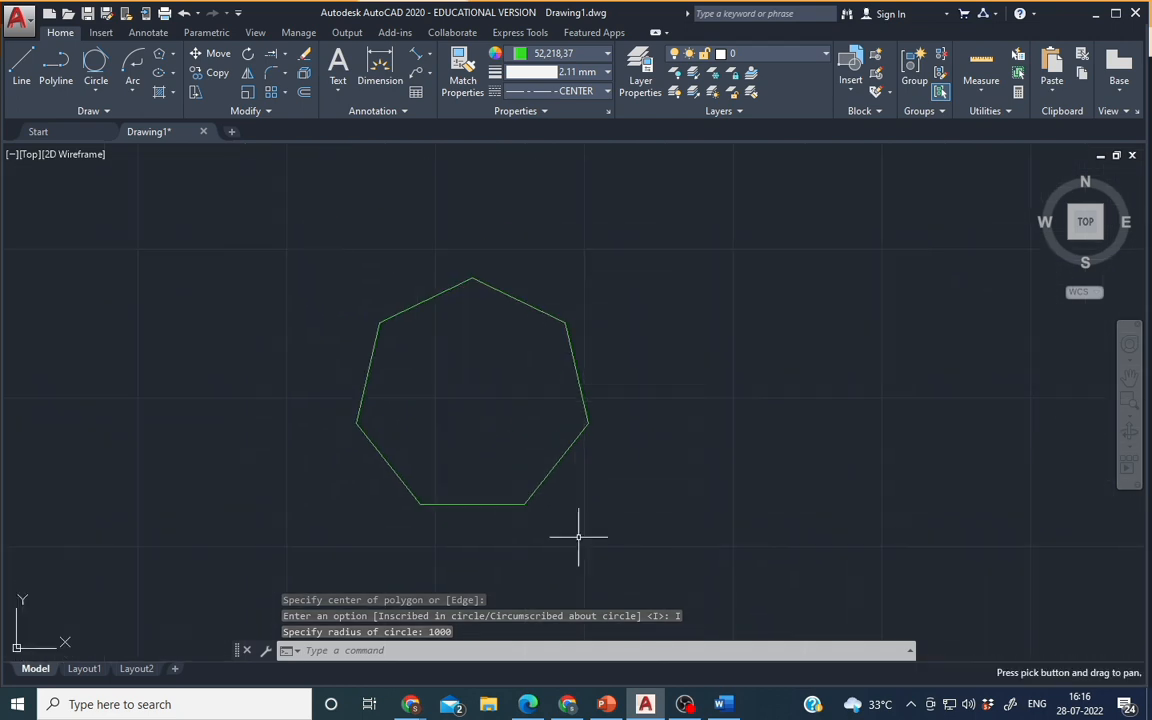
click(564, 450)
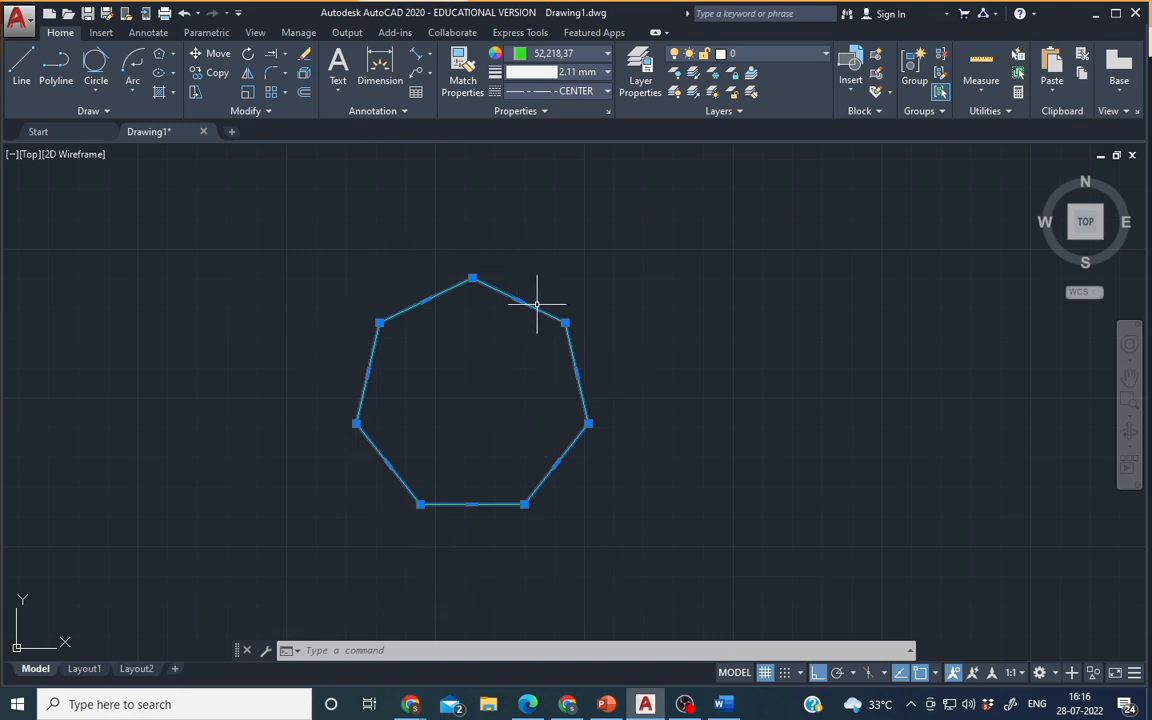
key(Escape)
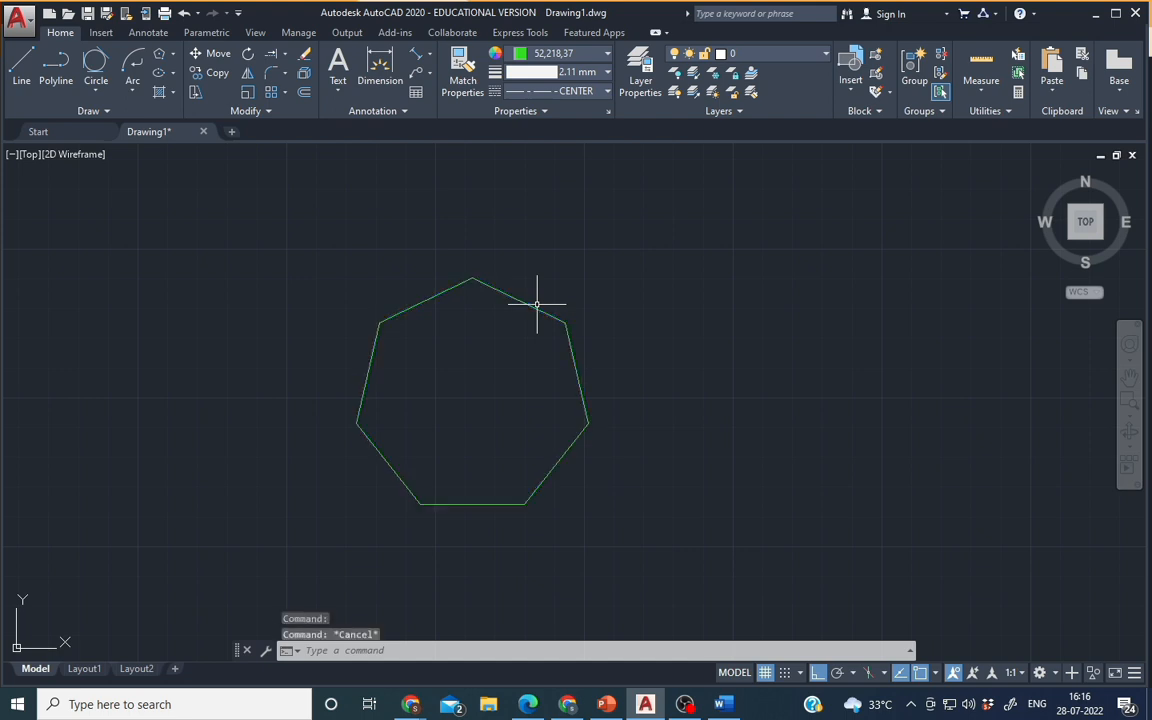
Step: Draw a second seven-sided polygon to the right of the first, circumscribed about a circle of radius 1000
click(163, 55)
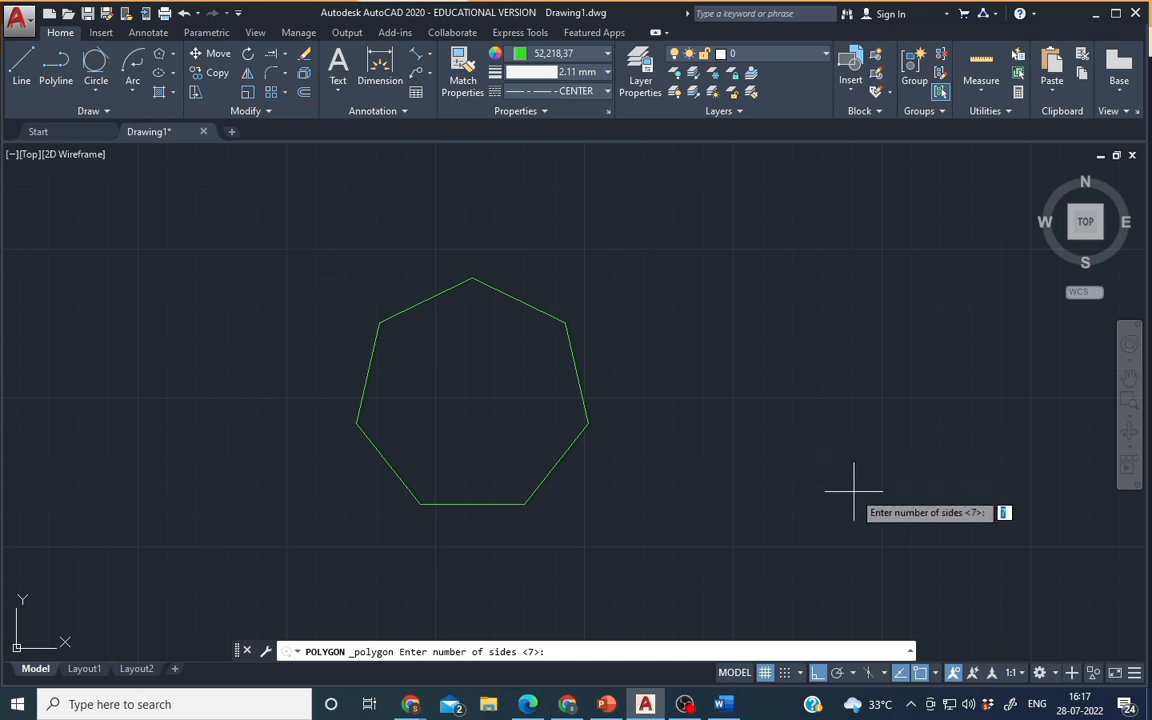
key(Return)
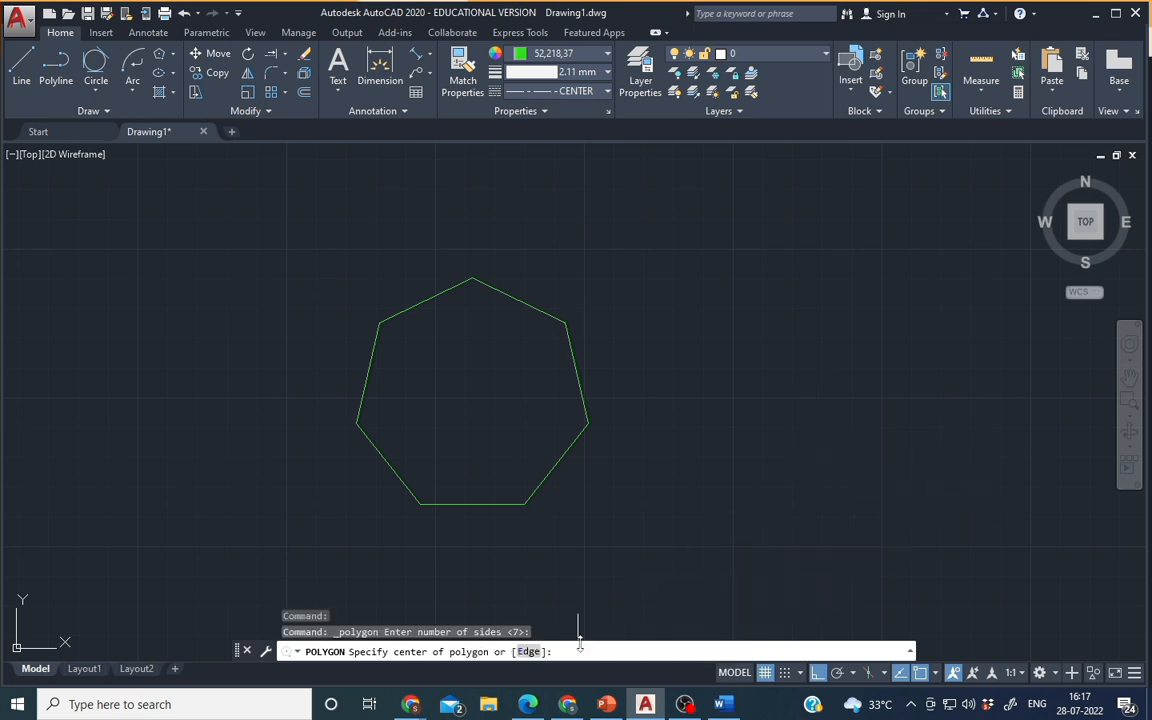
click(861, 405)
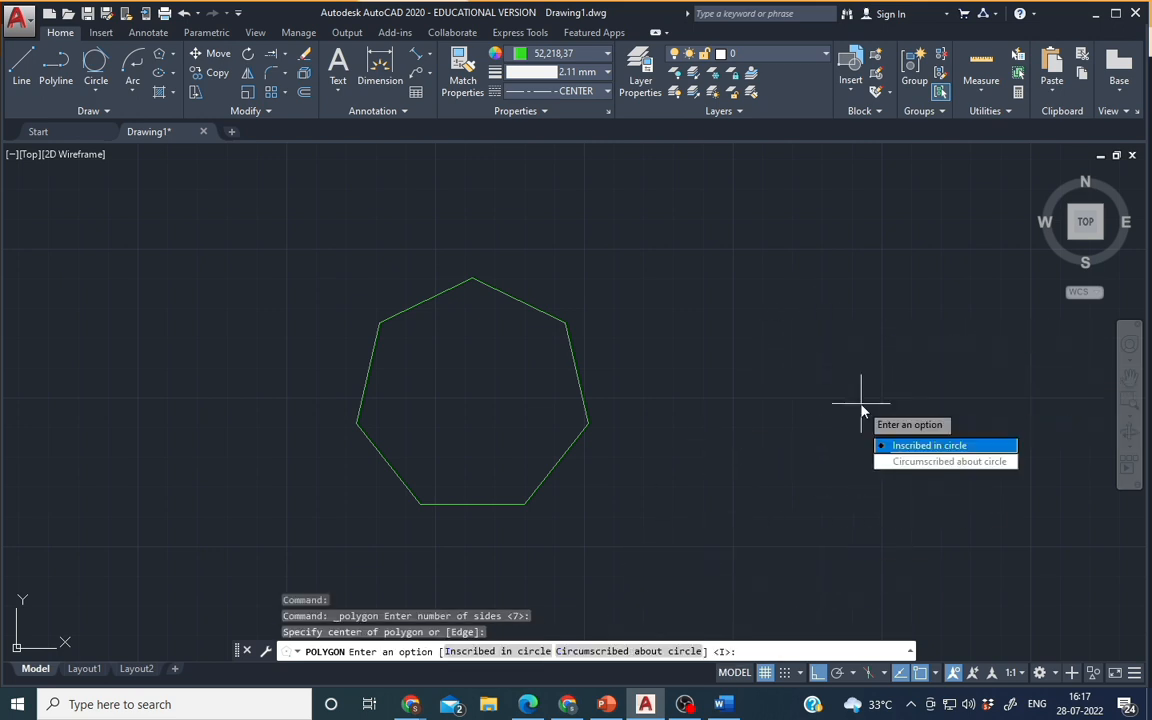
key(Return)
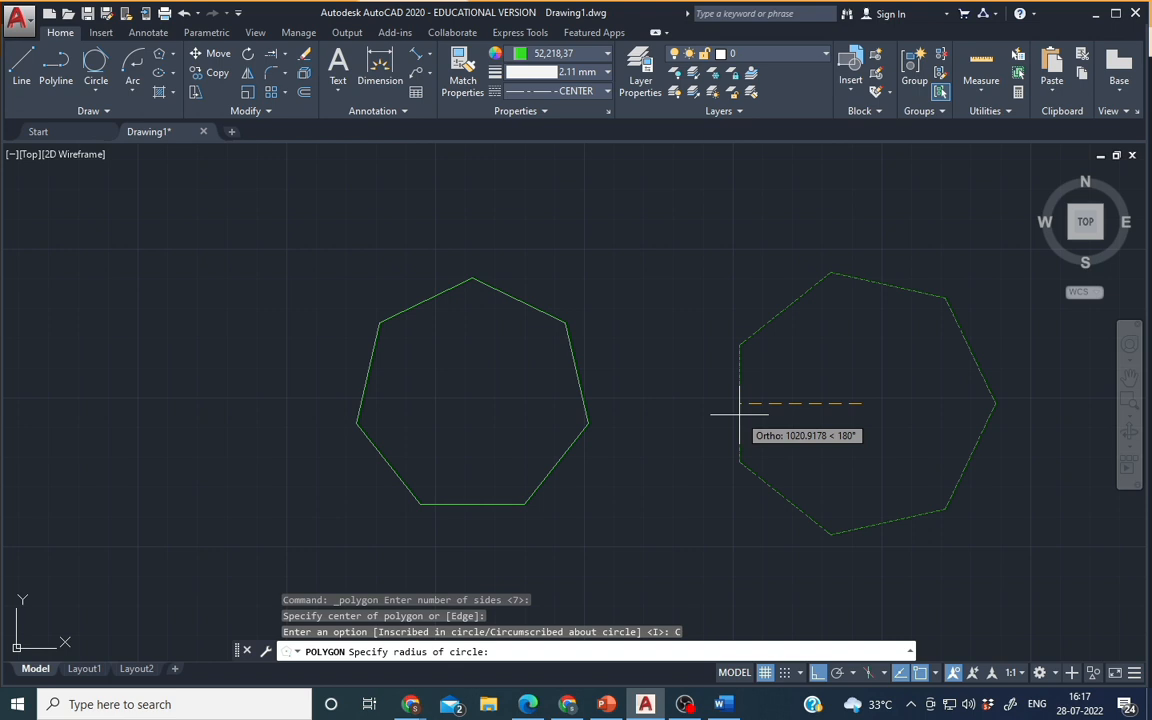
text(10)
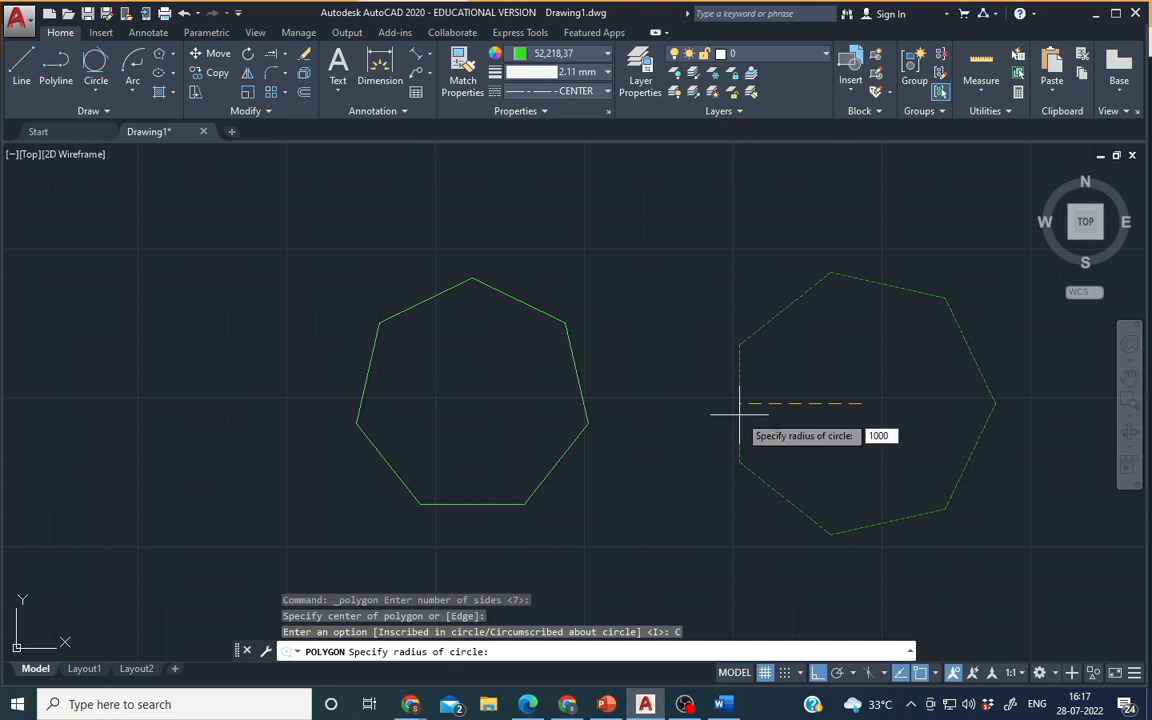
text(00)
key(Return)
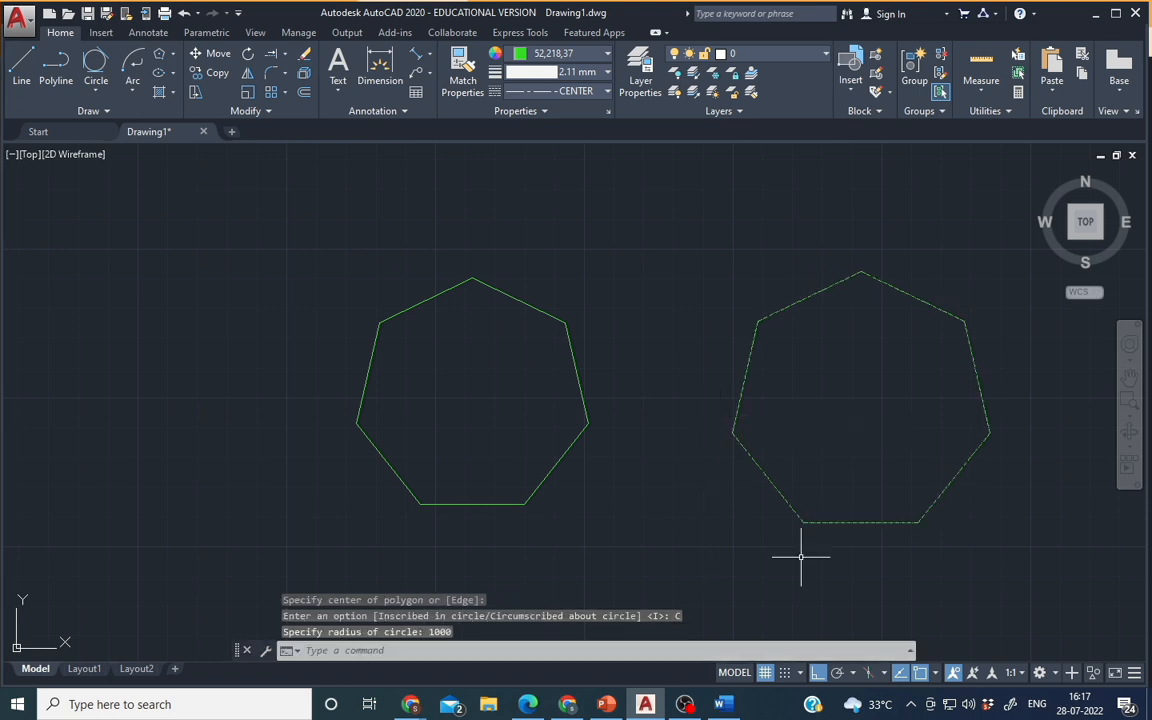
click(770, 473)
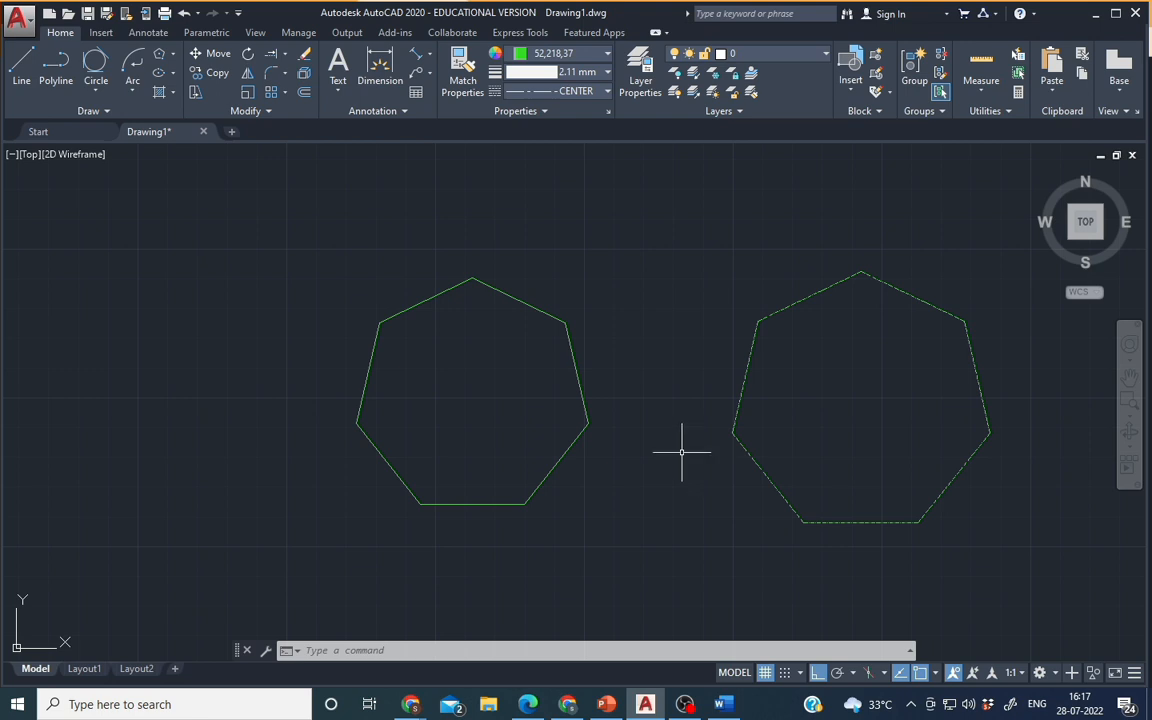
key(Escape)
Step: Draw a seven-sided polygon from a horizontal bottom edge of length 1000, left of the two existing polygons
click(159, 53)
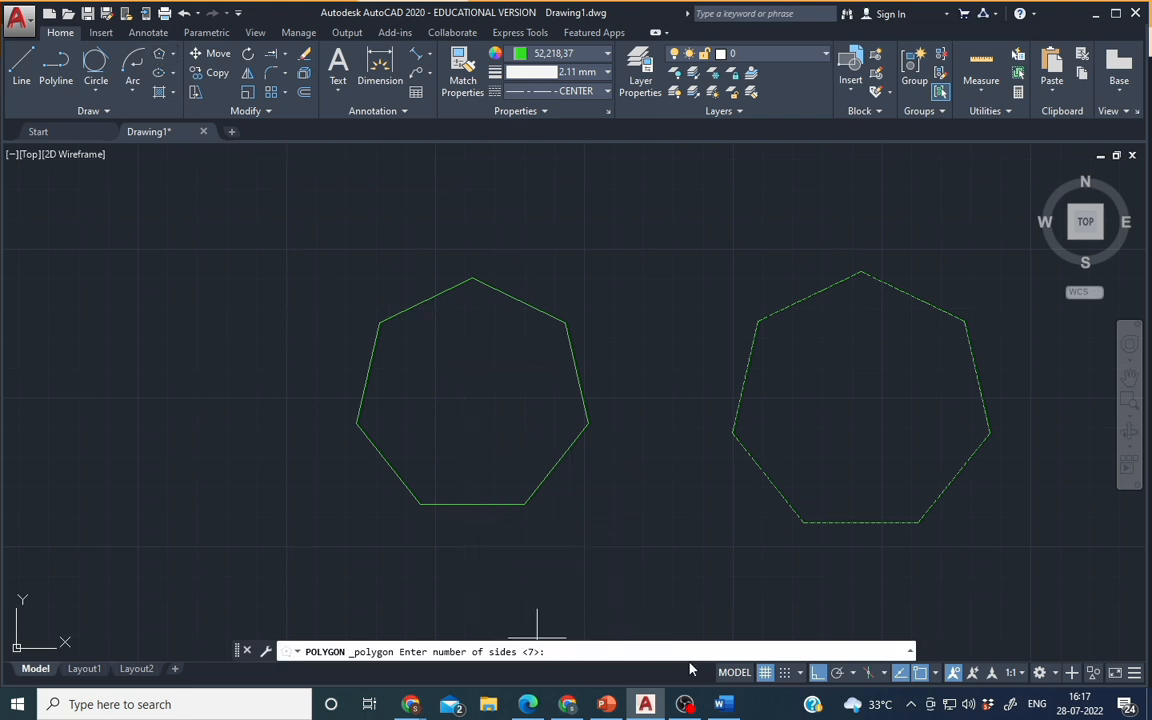
text(7)
key(Return)
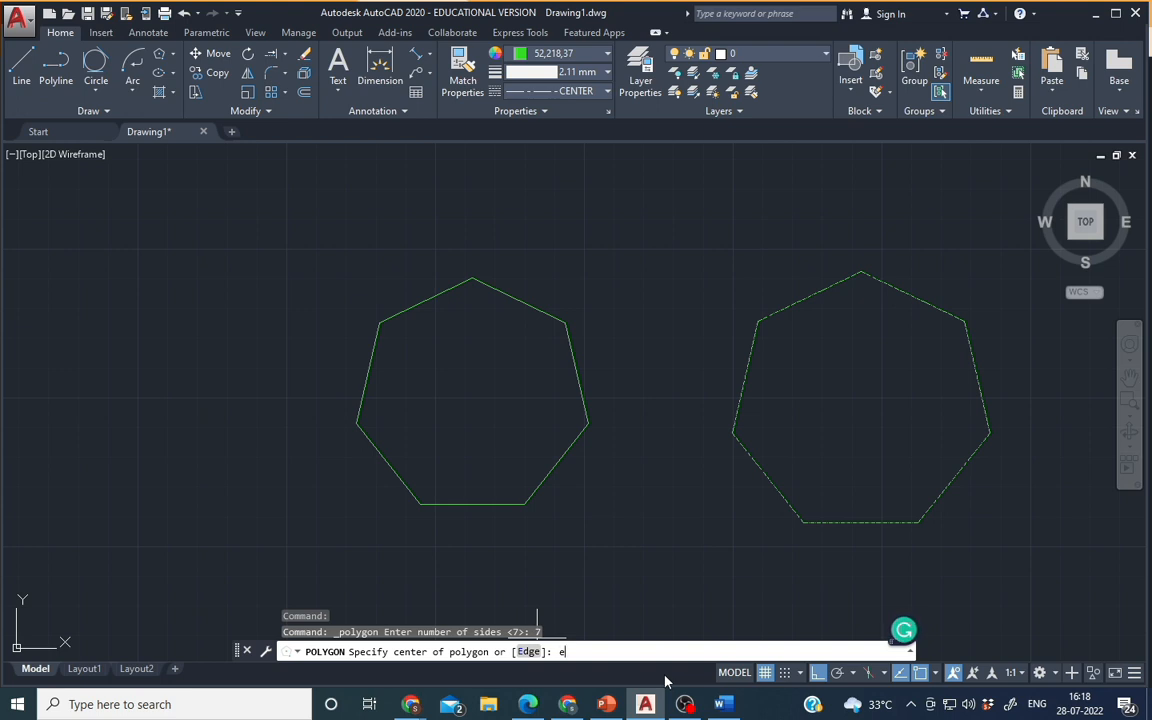
key(Return)
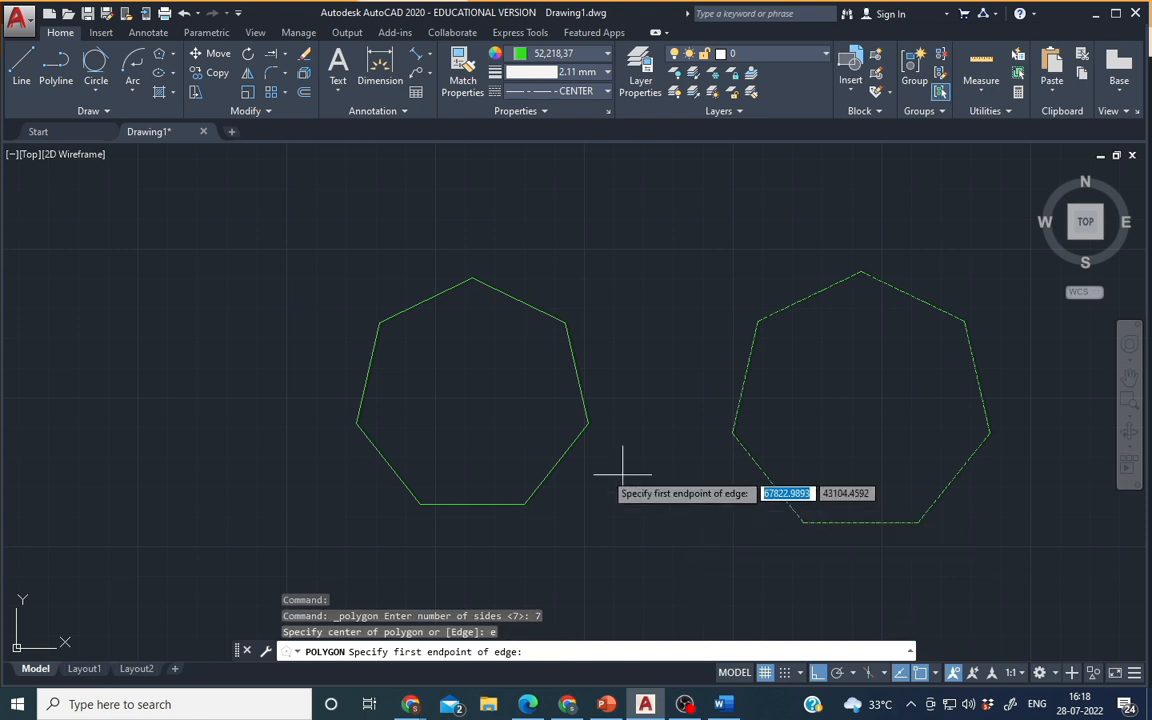
click(71, 447)
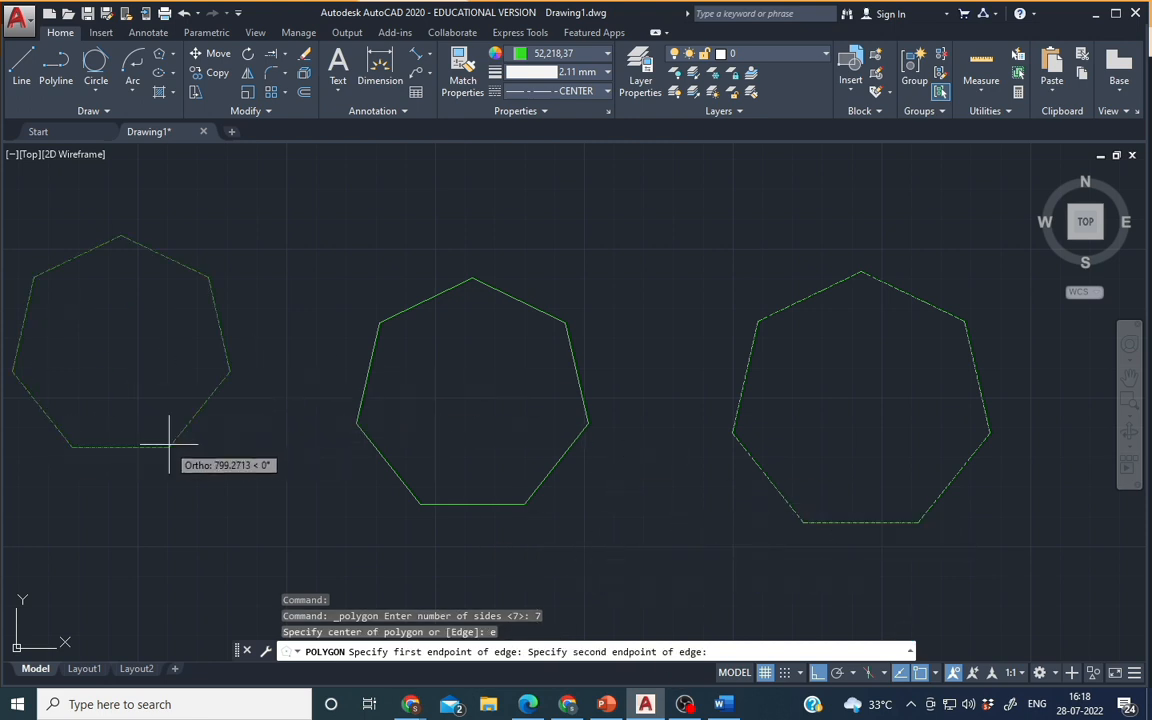
middle_drag(169, 444, 527, 450)
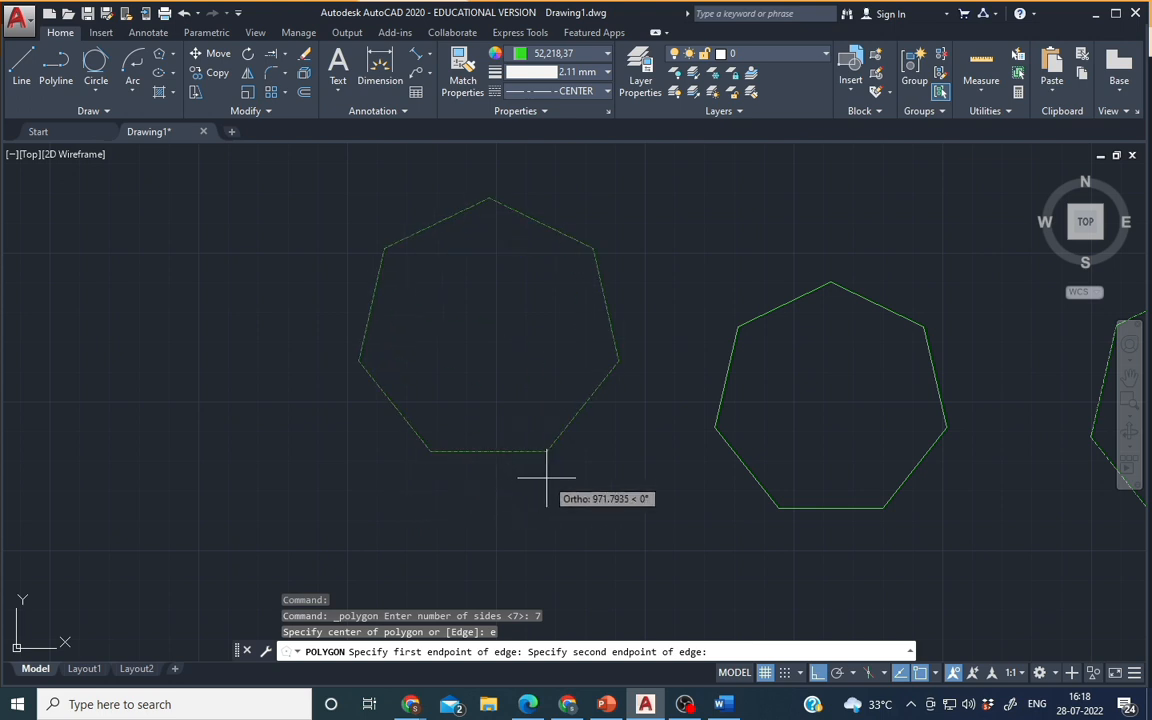
click(820, 675)
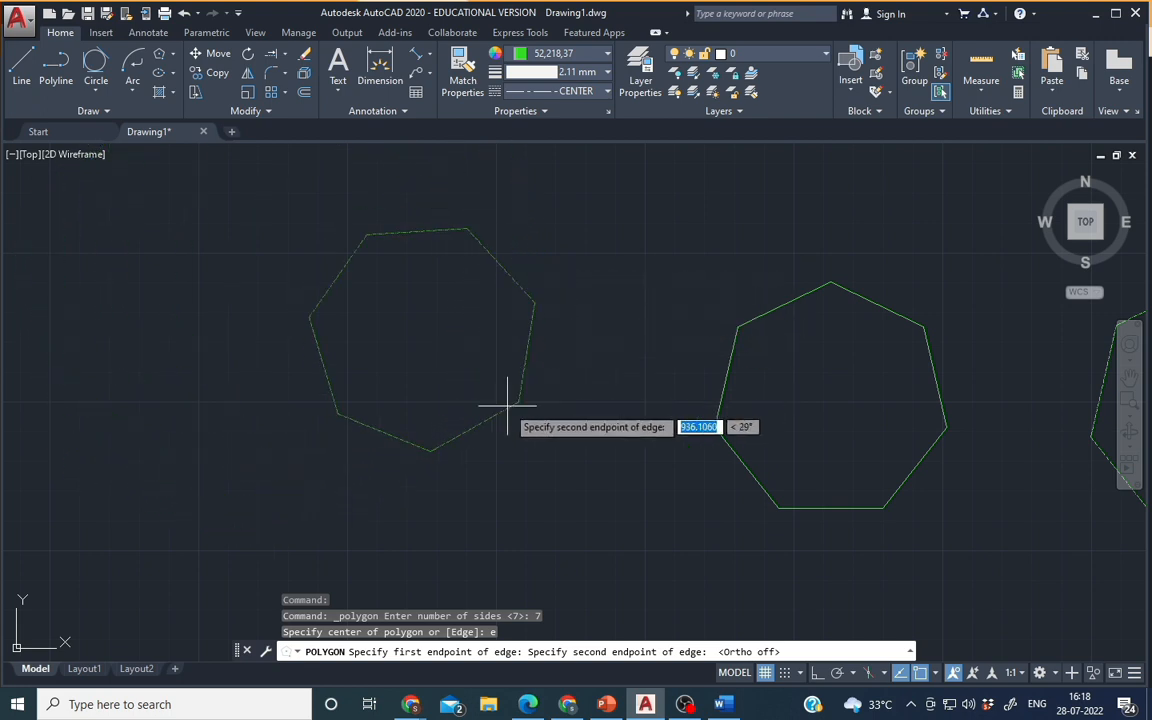
click(817, 672)
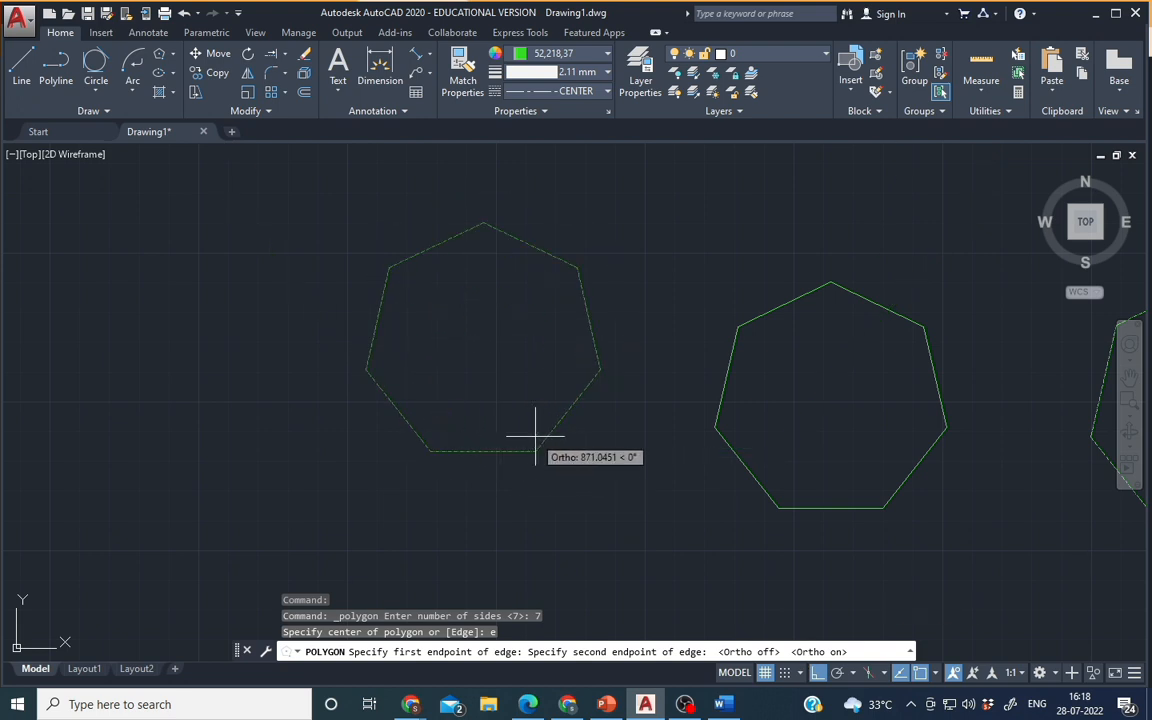
text(1)
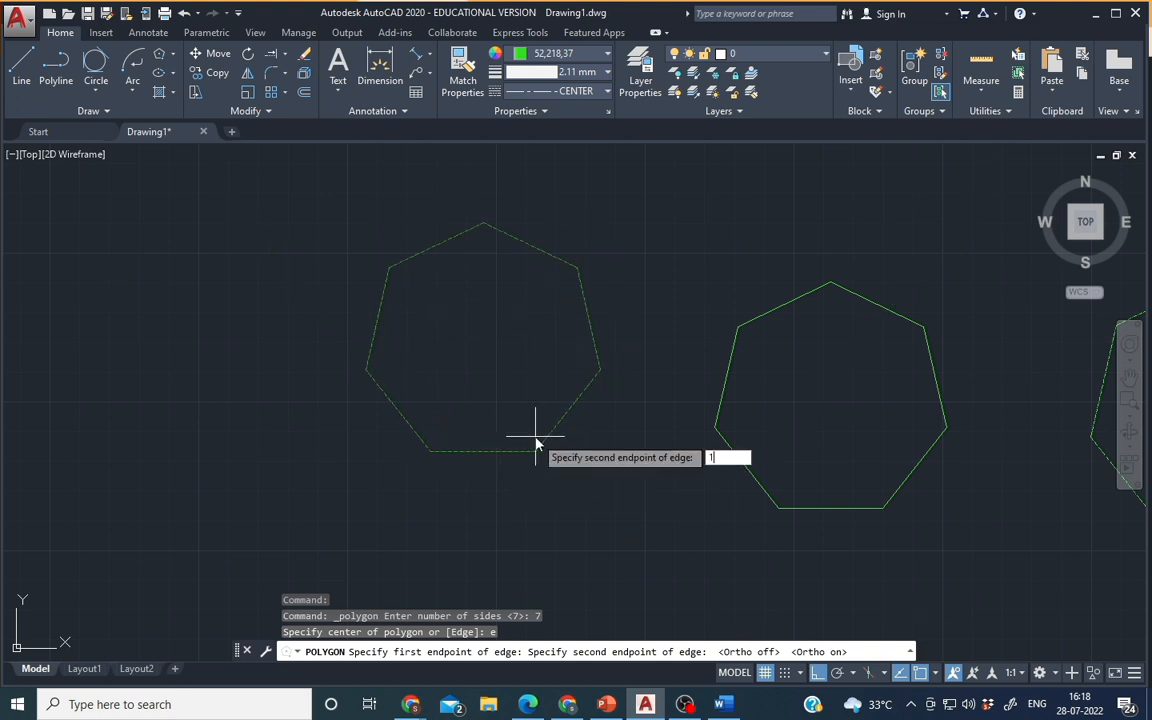
text(000)
key(Return)
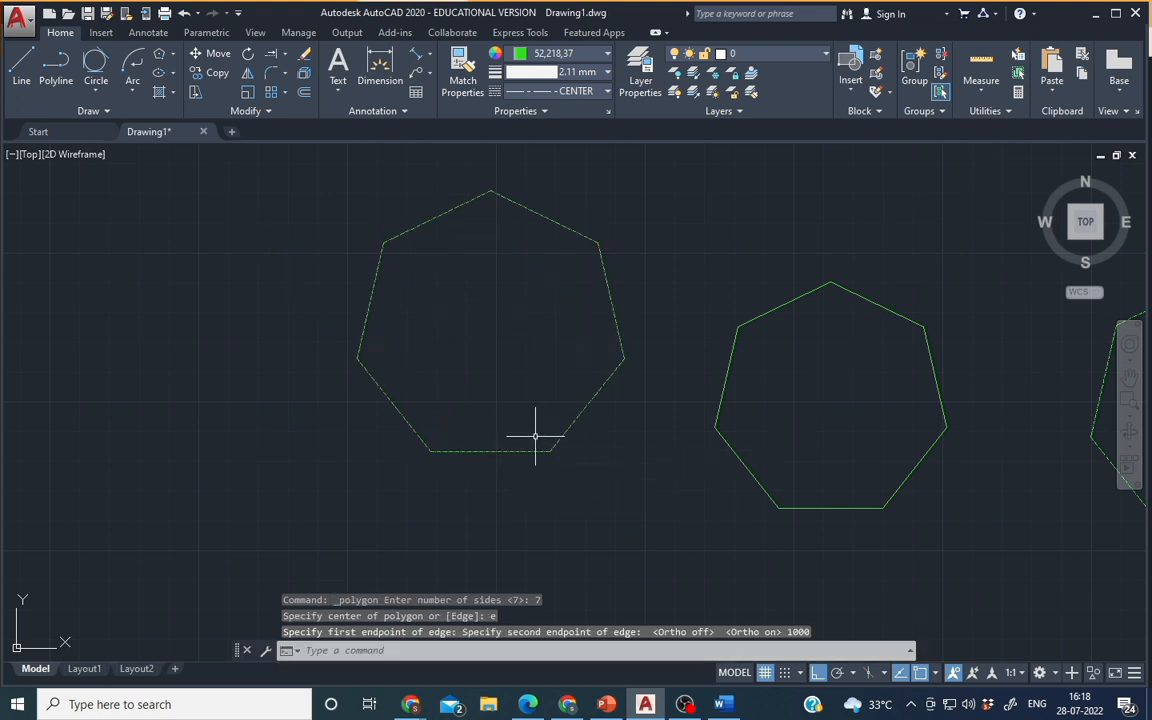
Step: Draw a wide horizontal ellipse by its centre and two axis distances, in the empty area above and to the right of the three polygons
scroll(535, 436, down, 2)
scroll(745, 527, down, 2)
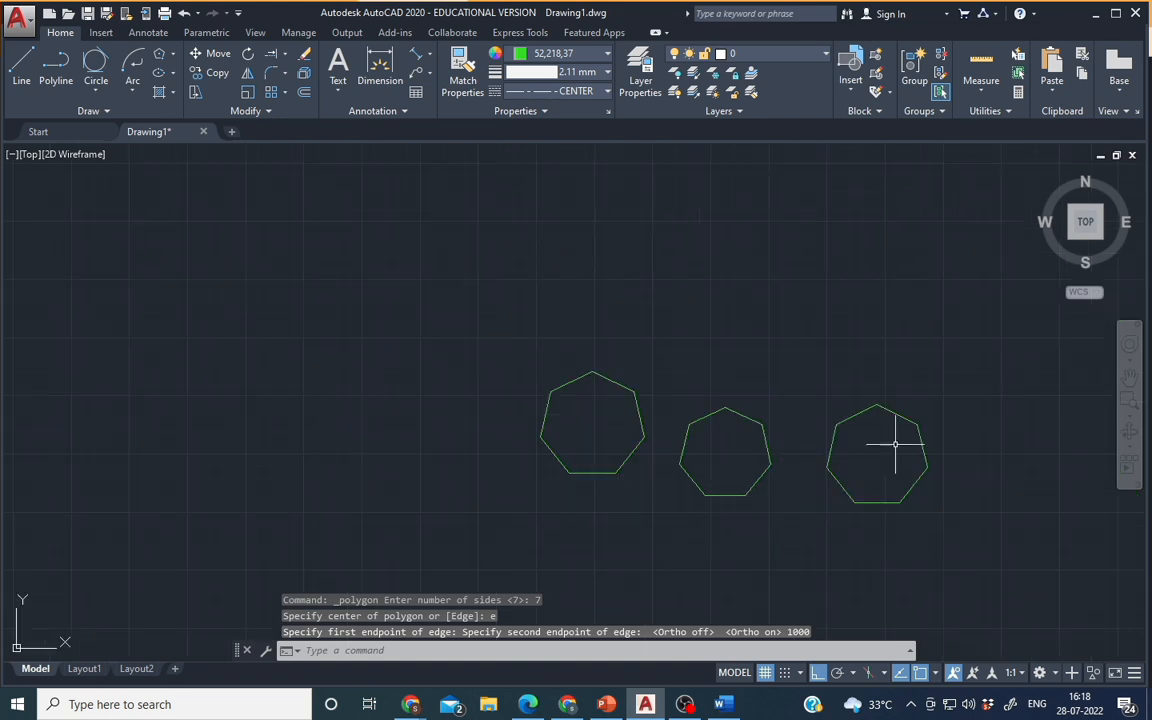
middle_drag(744, 401, 566, 375)
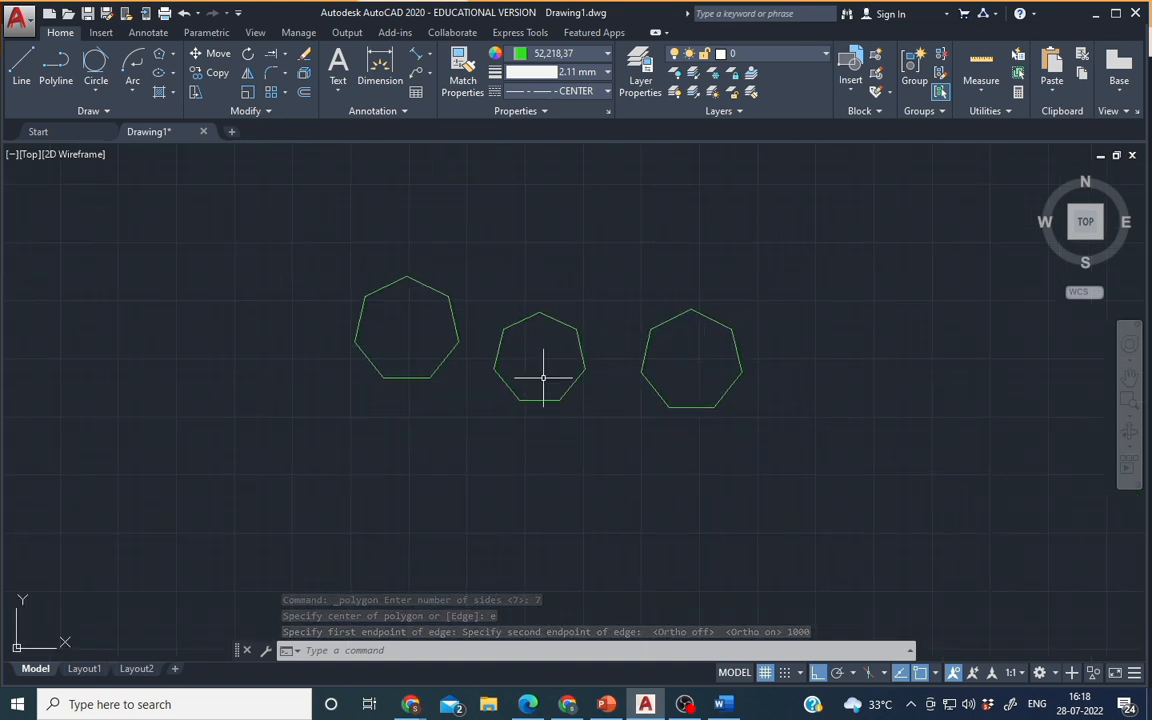
scroll(543, 377, up, 2)
middle_drag(461, 434, 569, 532)
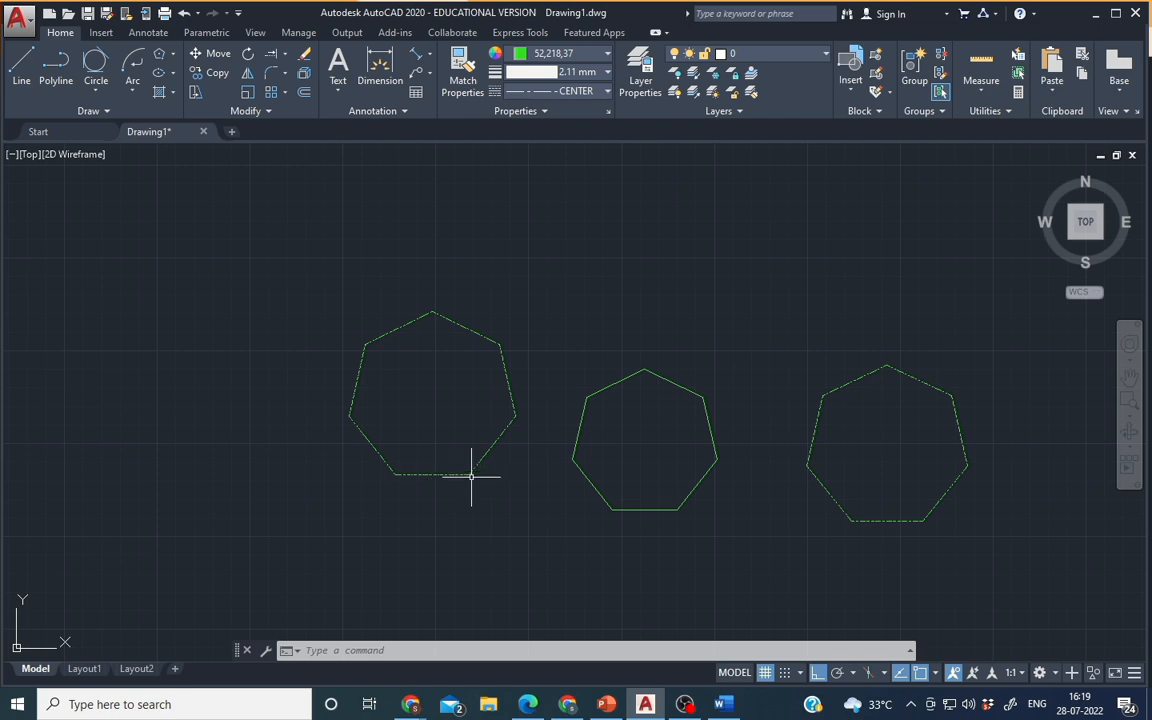
click(173, 83)
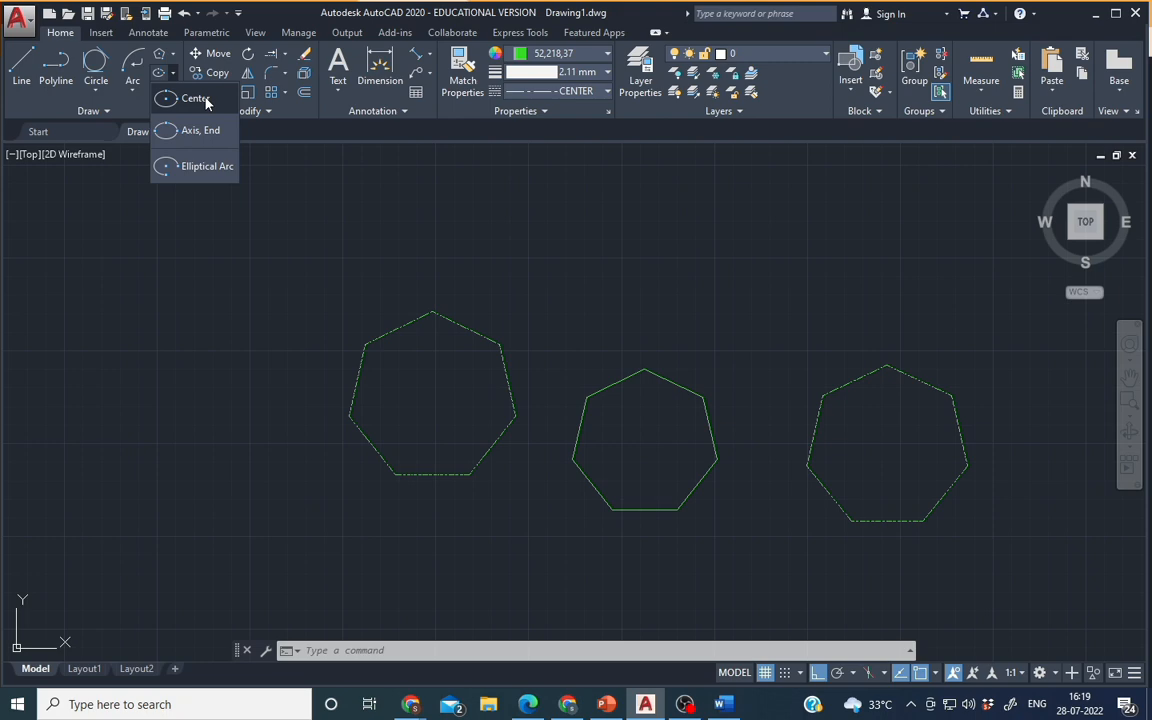
click(207, 103)
scroll(597, 278, down, 5)
mouse_move(597, 278)
middle_down()
mouse_move(316, 497)
mouse_move(233, 507)
middle_up()
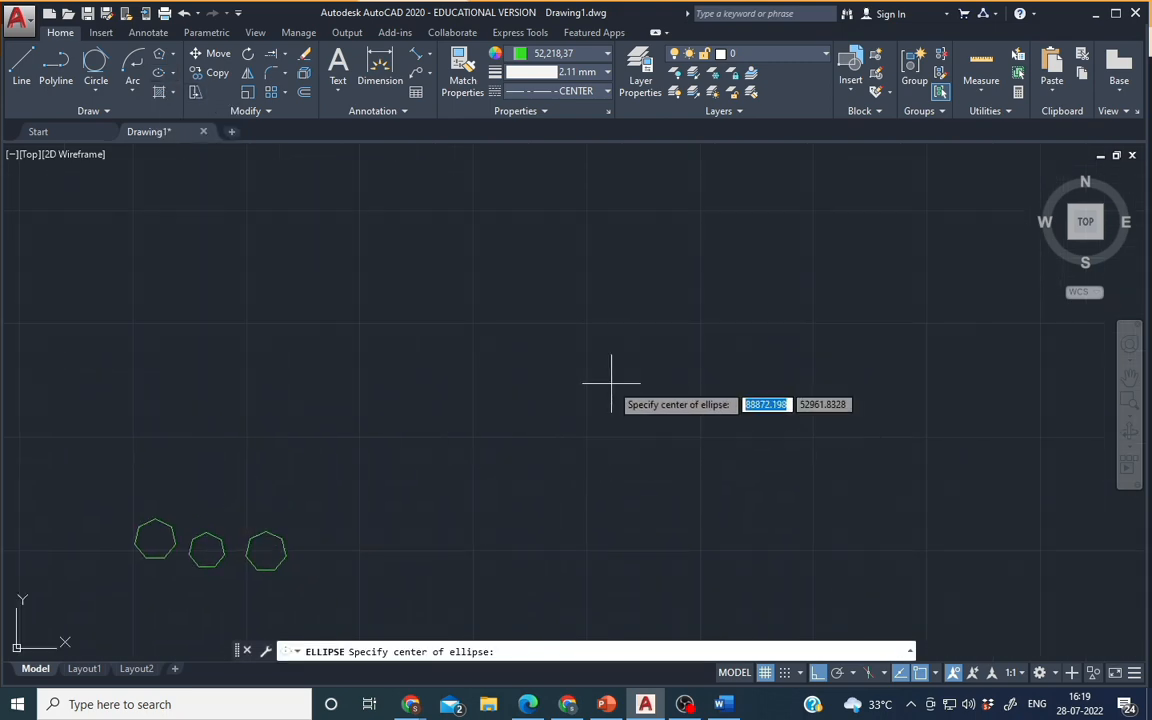
click(611, 382)
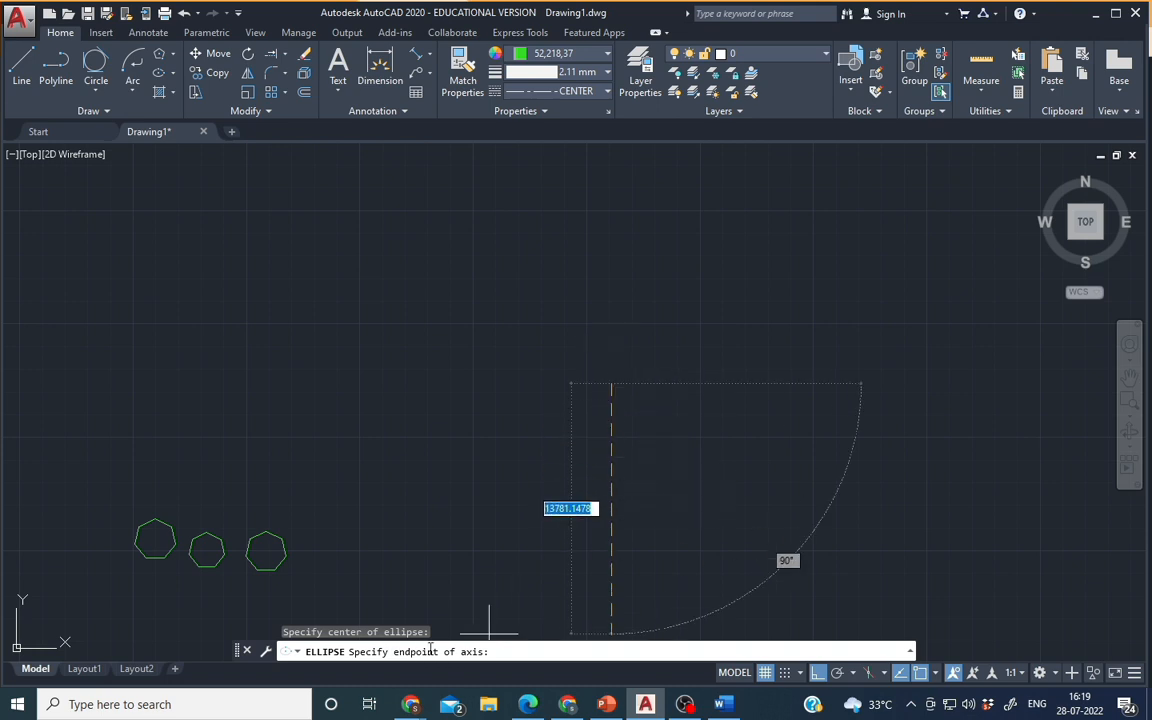
click(609, 470)
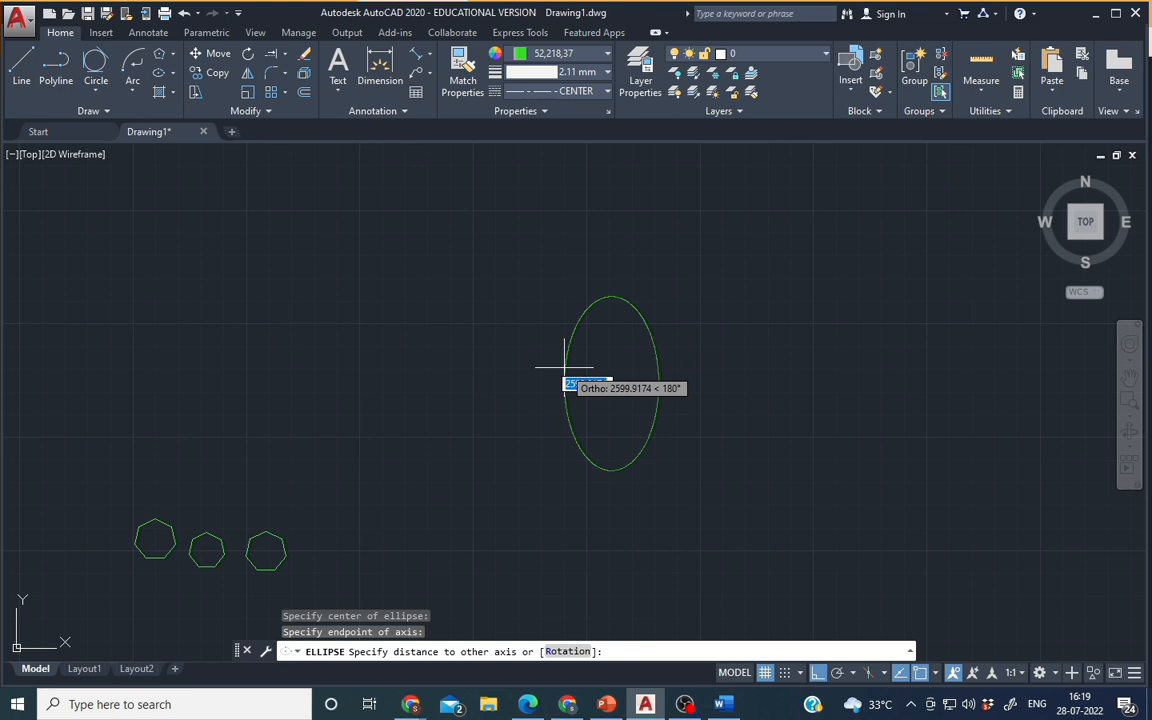
click(374, 342)
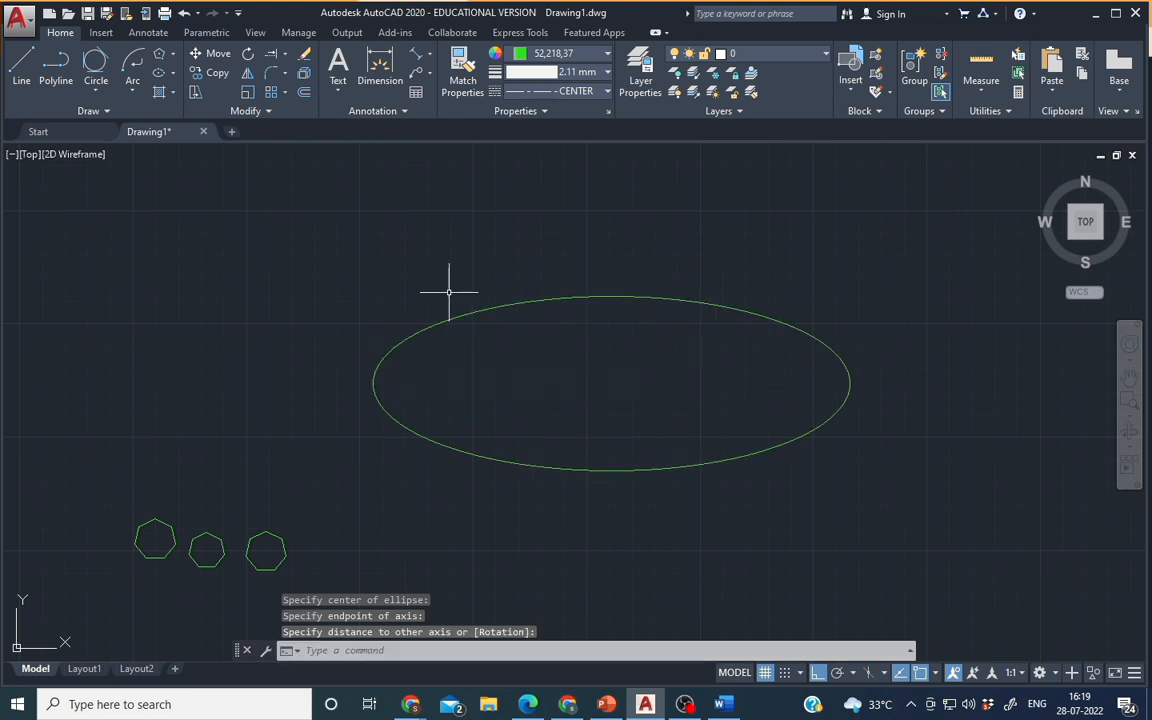
Step: Draw a second centre-based ellipse above the wide one, using the Rotation option with 10 degrees around the major axis and Ortho off
click(174, 75)
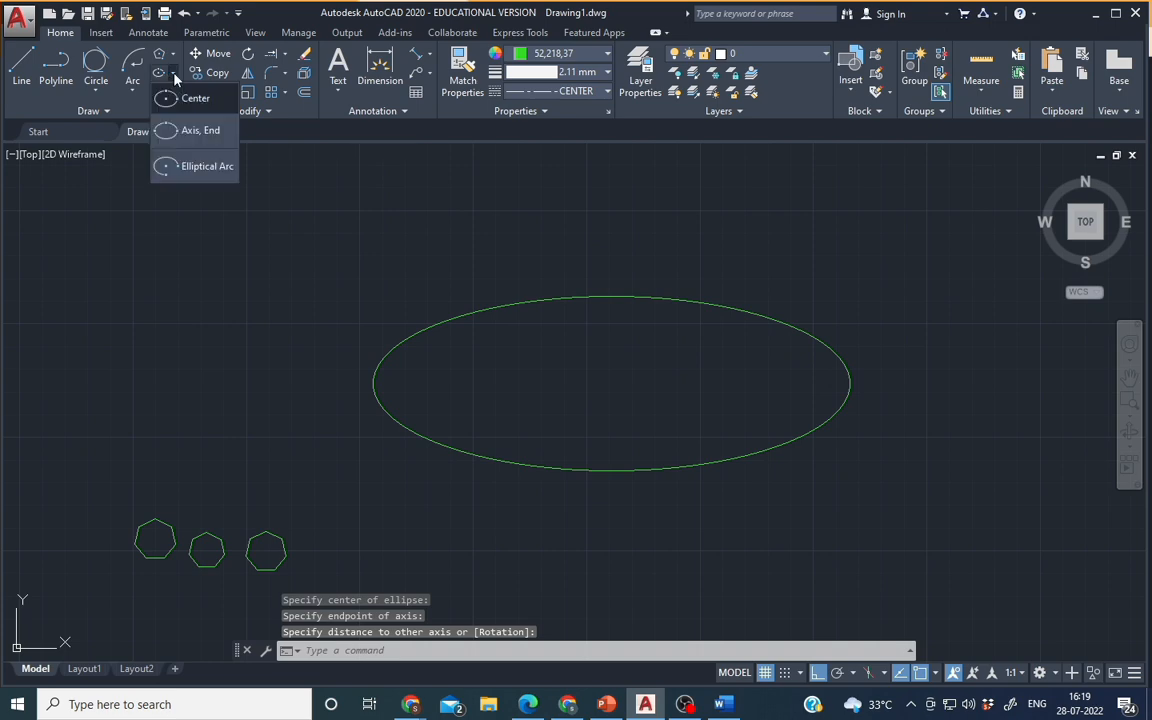
click(190, 104)
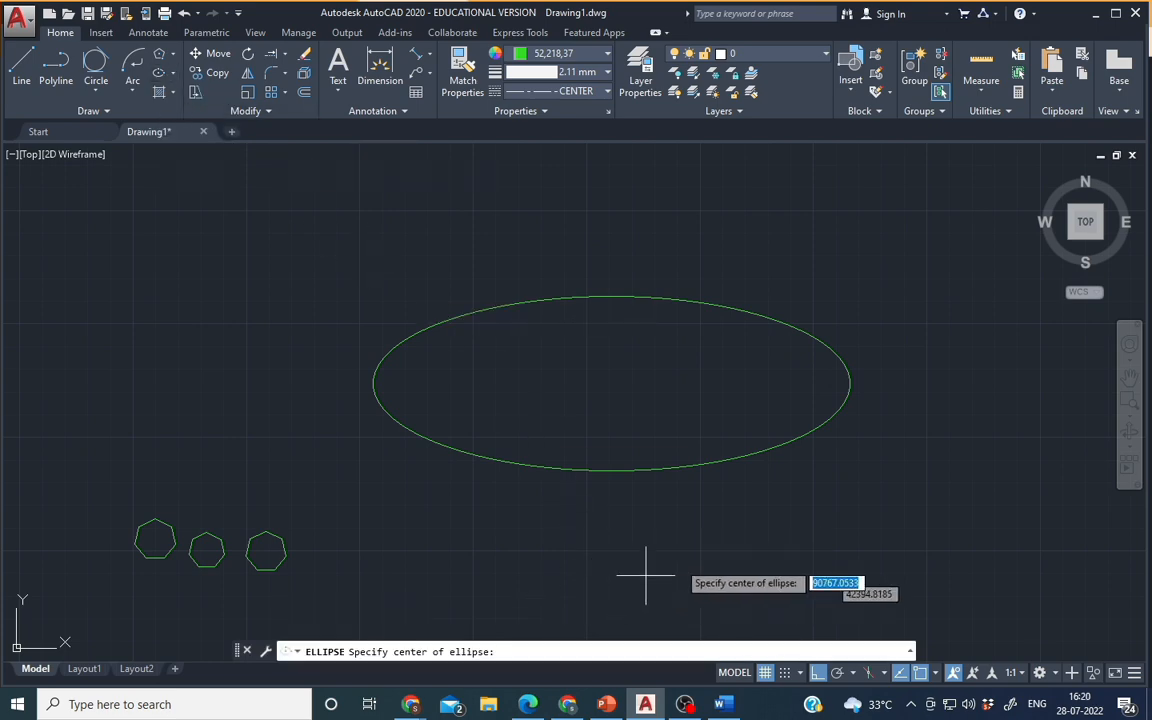
scroll(784, 520, down, 4)
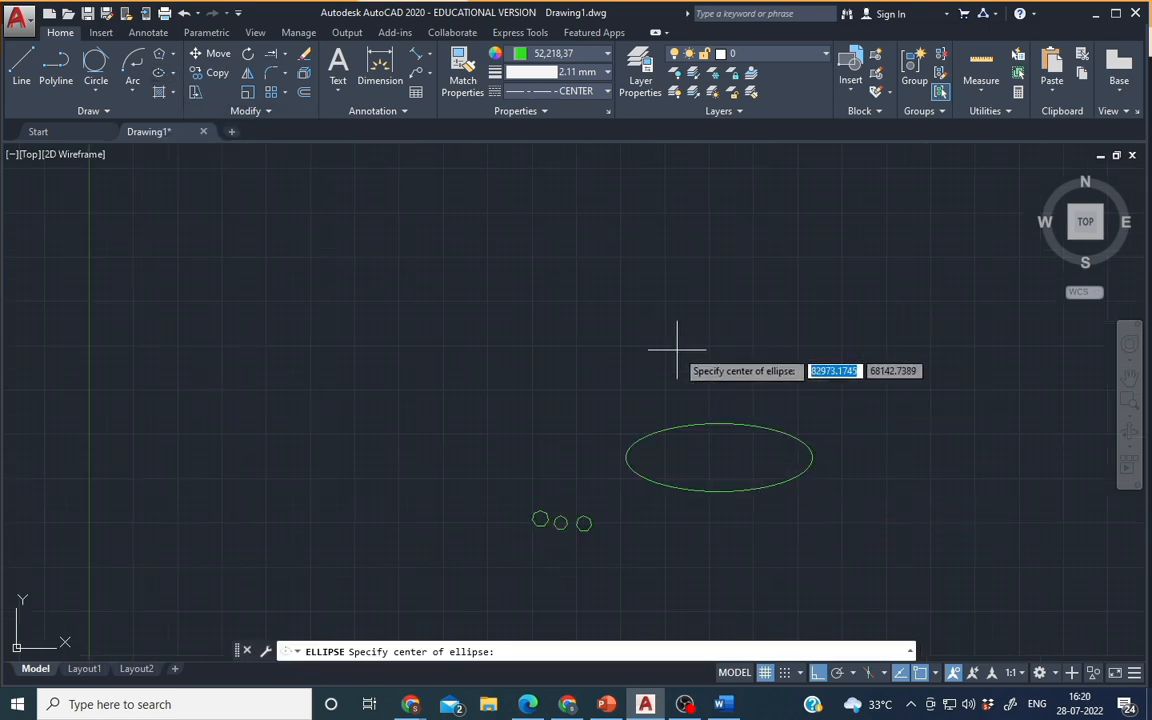
click(715, 344)
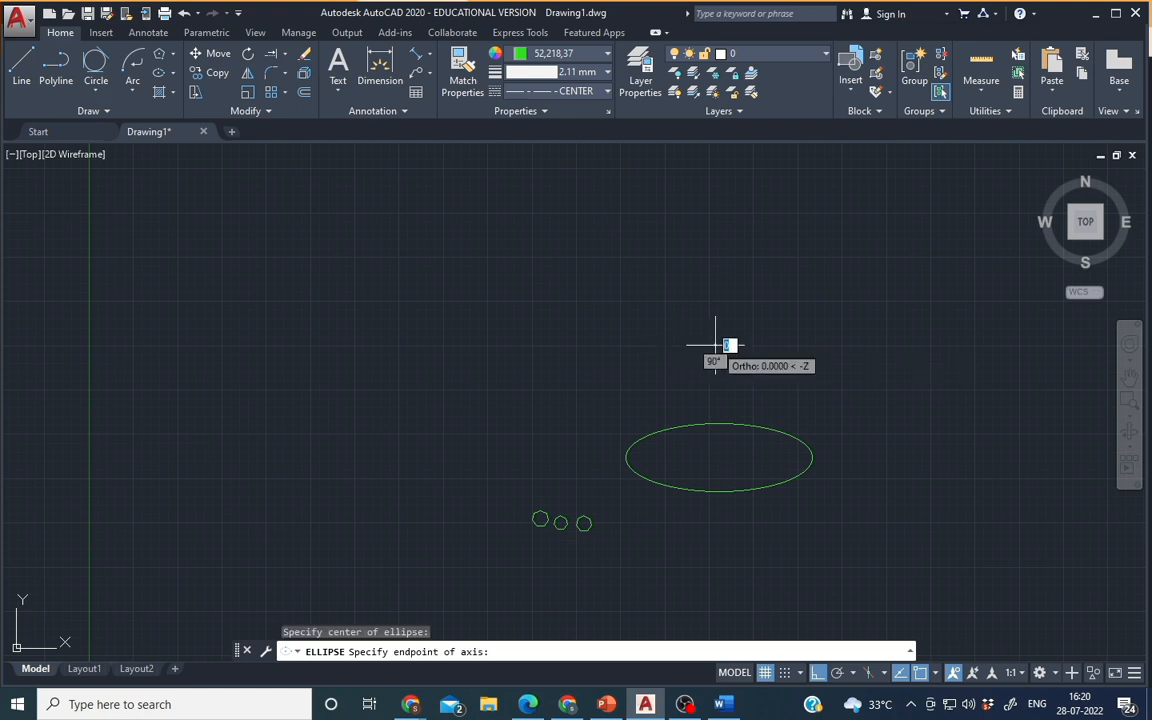
click(718, 302)
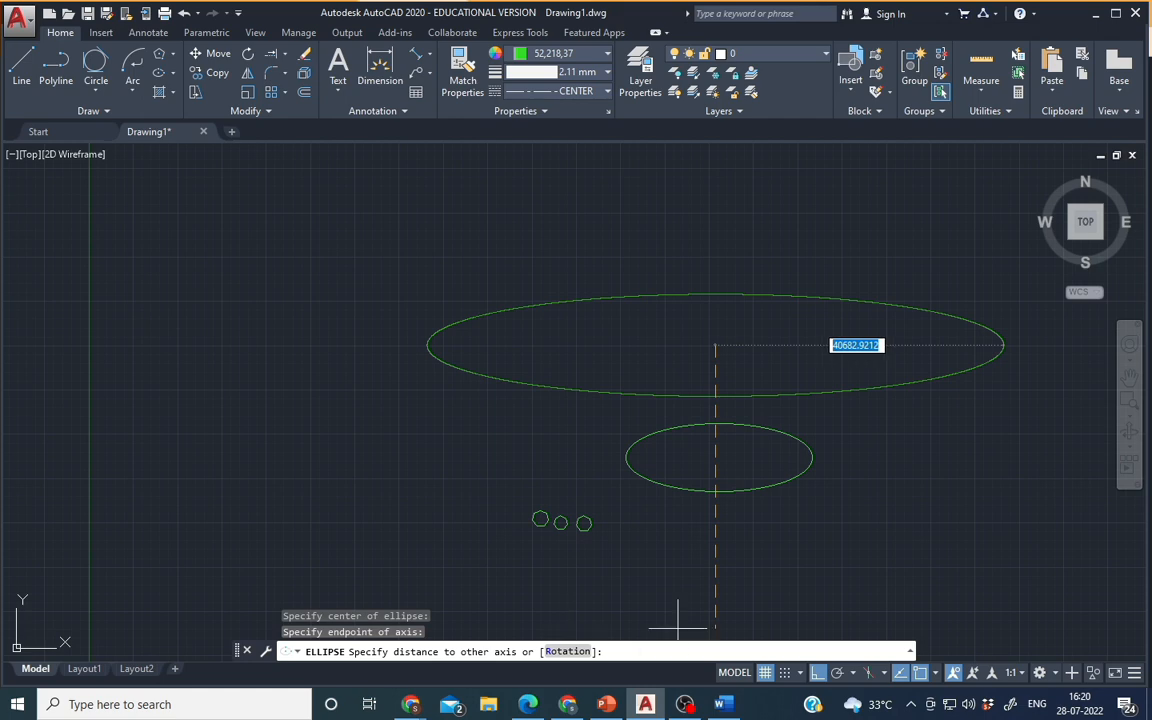
text(r)
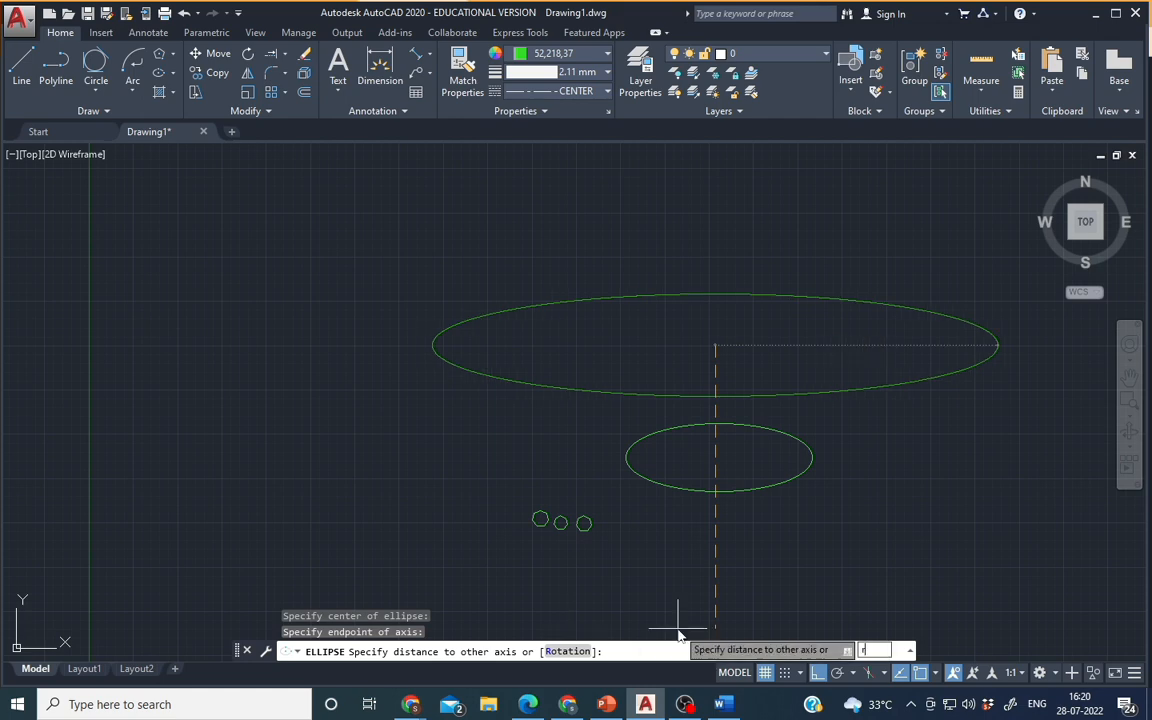
key(Return)
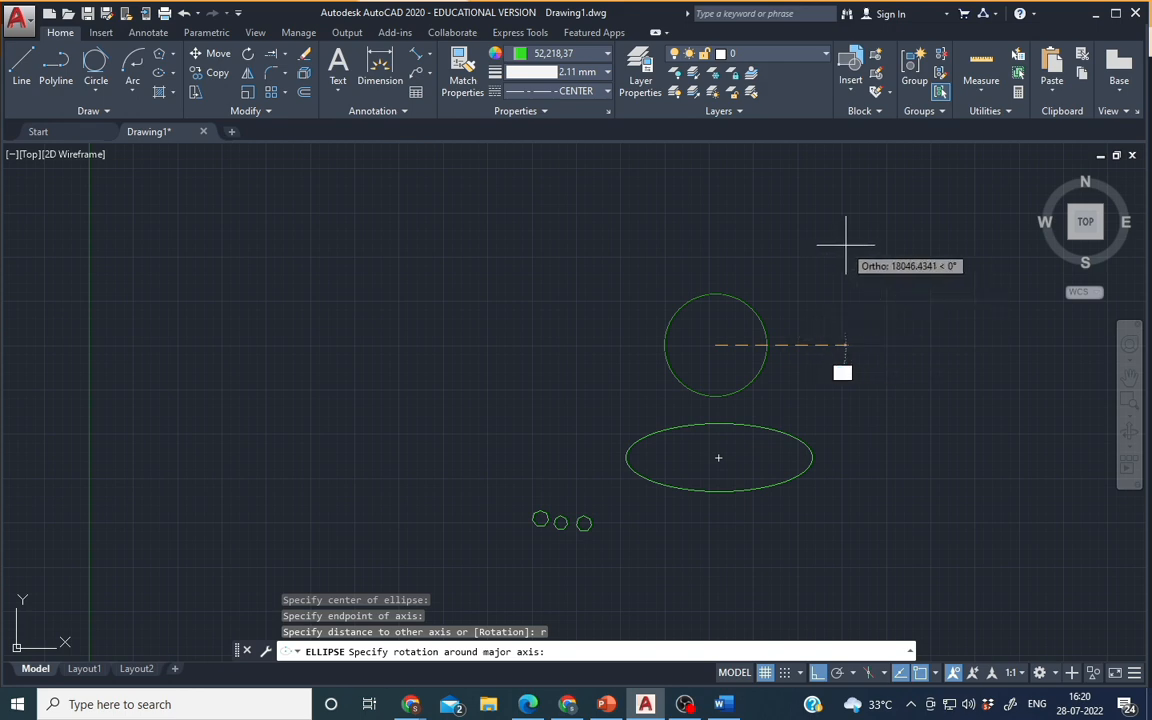
click(818, 673)
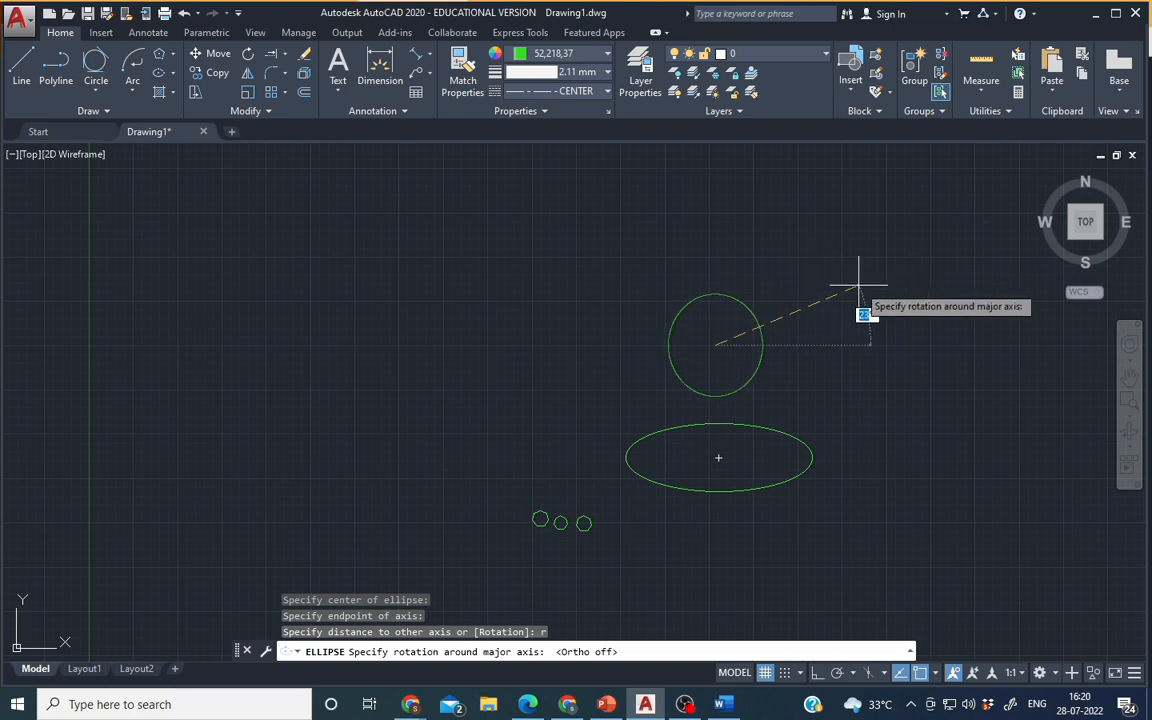
text(10)
key(Return)
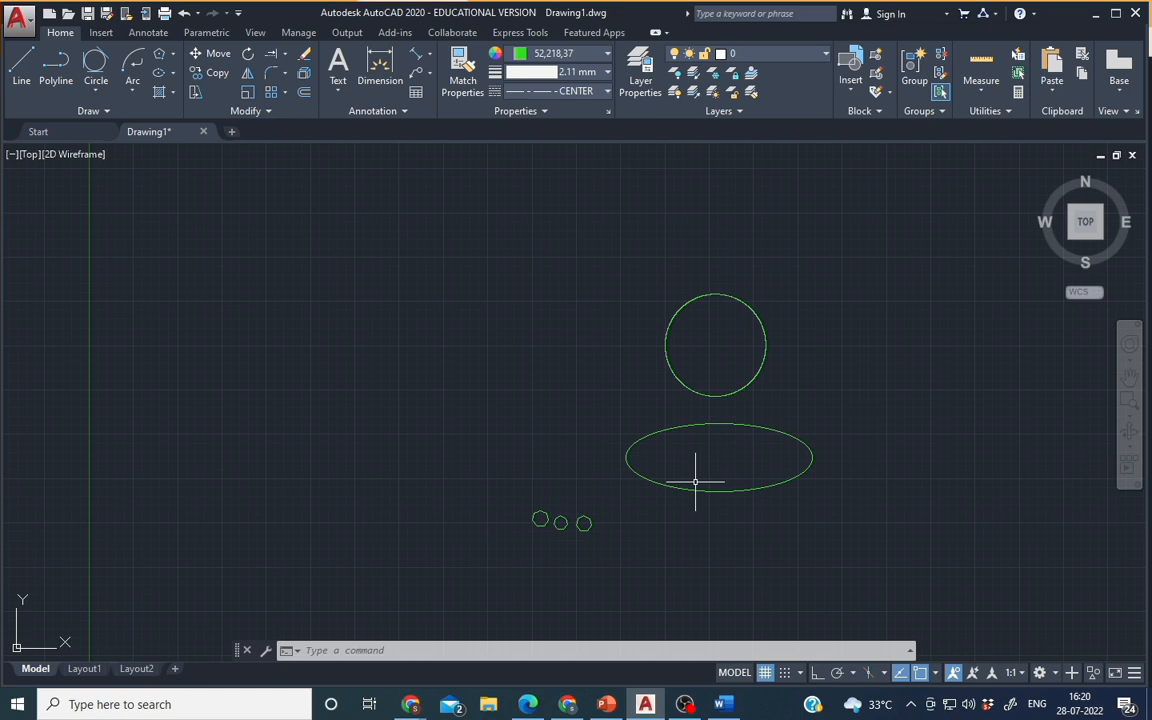
Step: Draw a third ellipse left of the other two with the Axis, End method, keeping its long axis horizontal with Ortho on
click(173, 74)
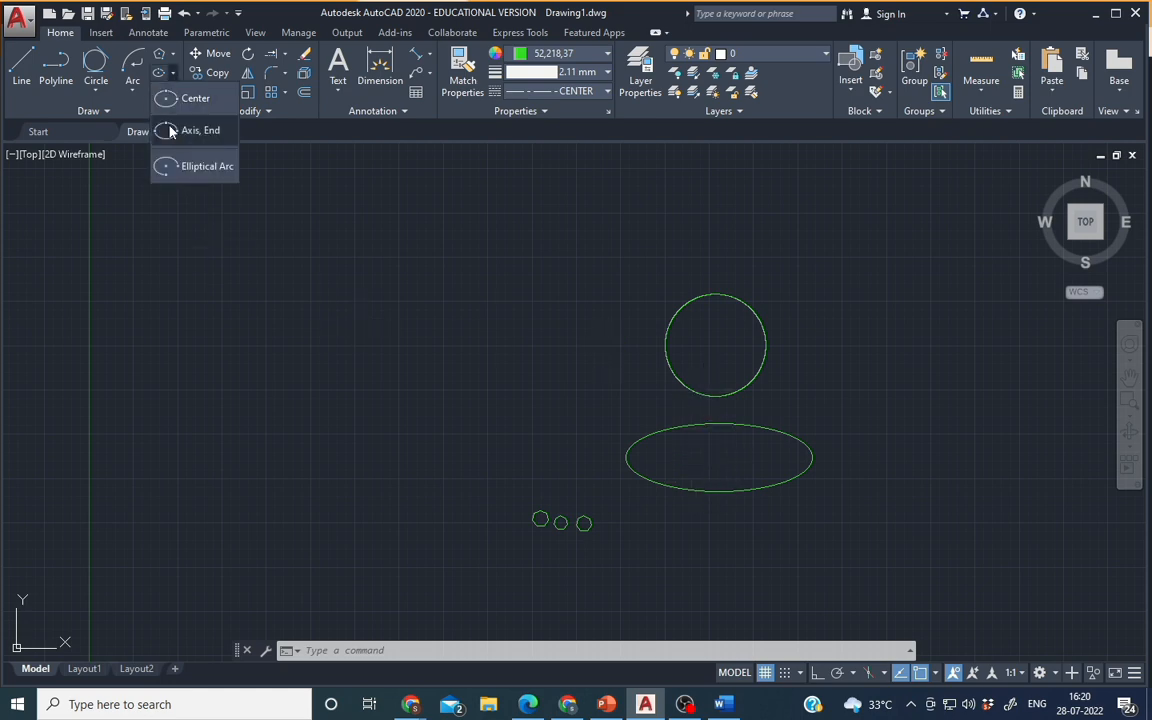
click(190, 131)
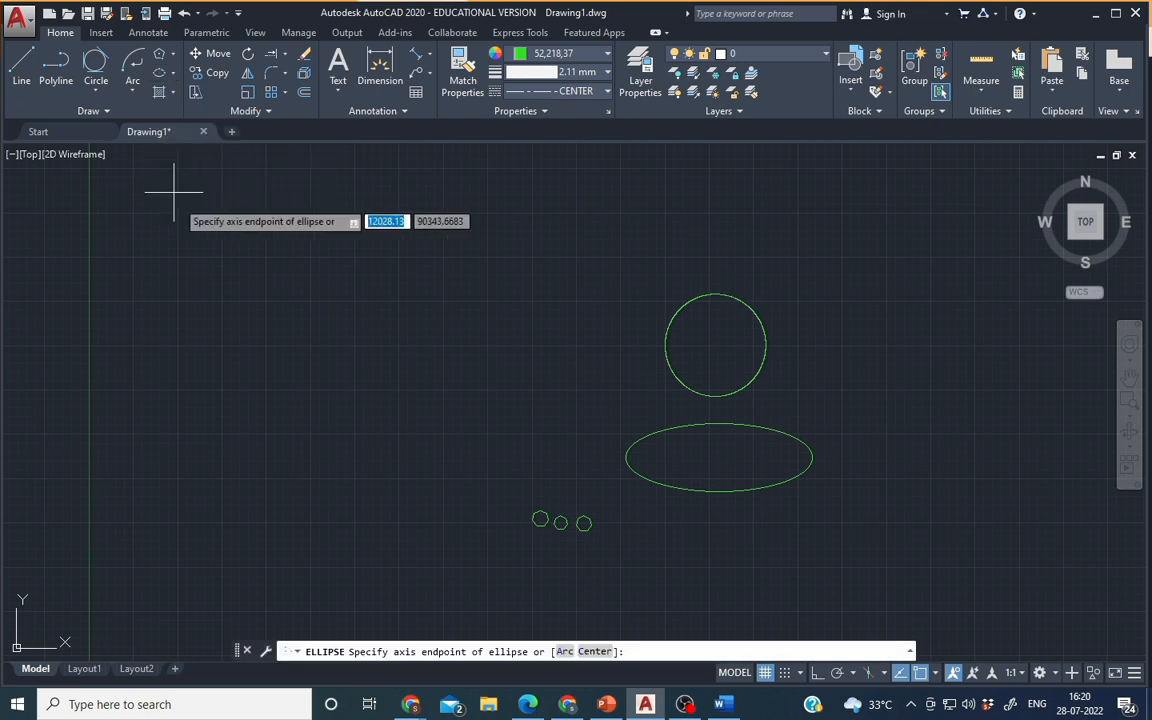
click(407, 377)
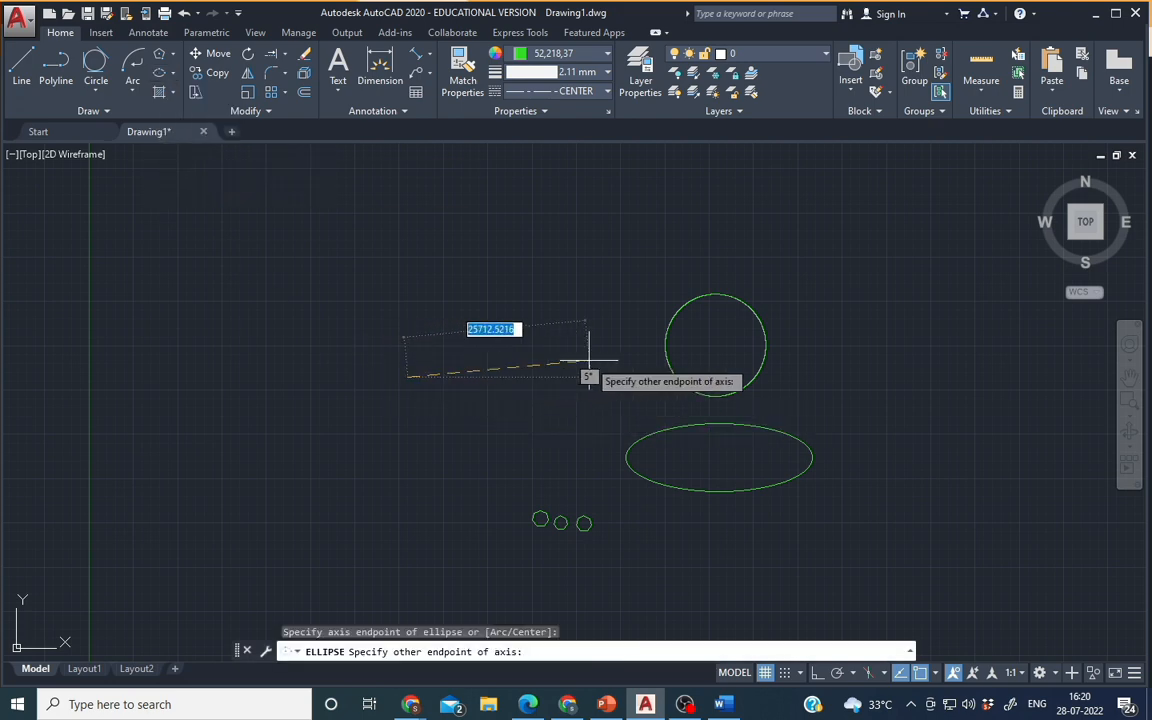
click(818, 674)
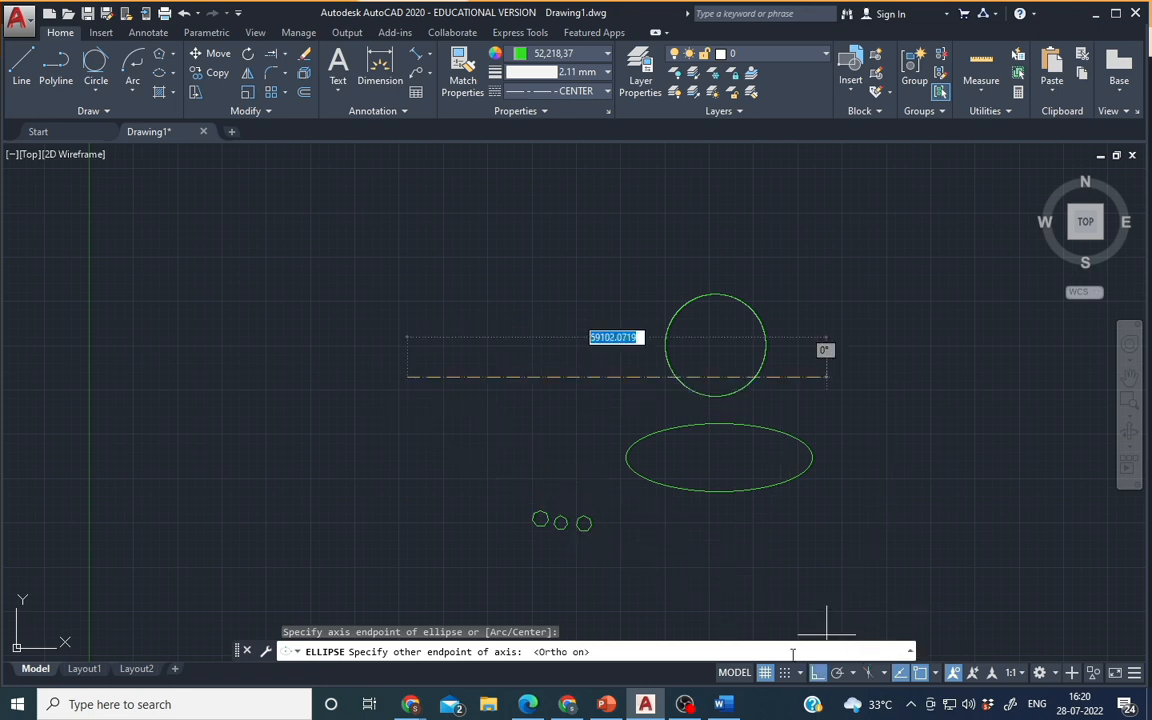
click(589, 377)
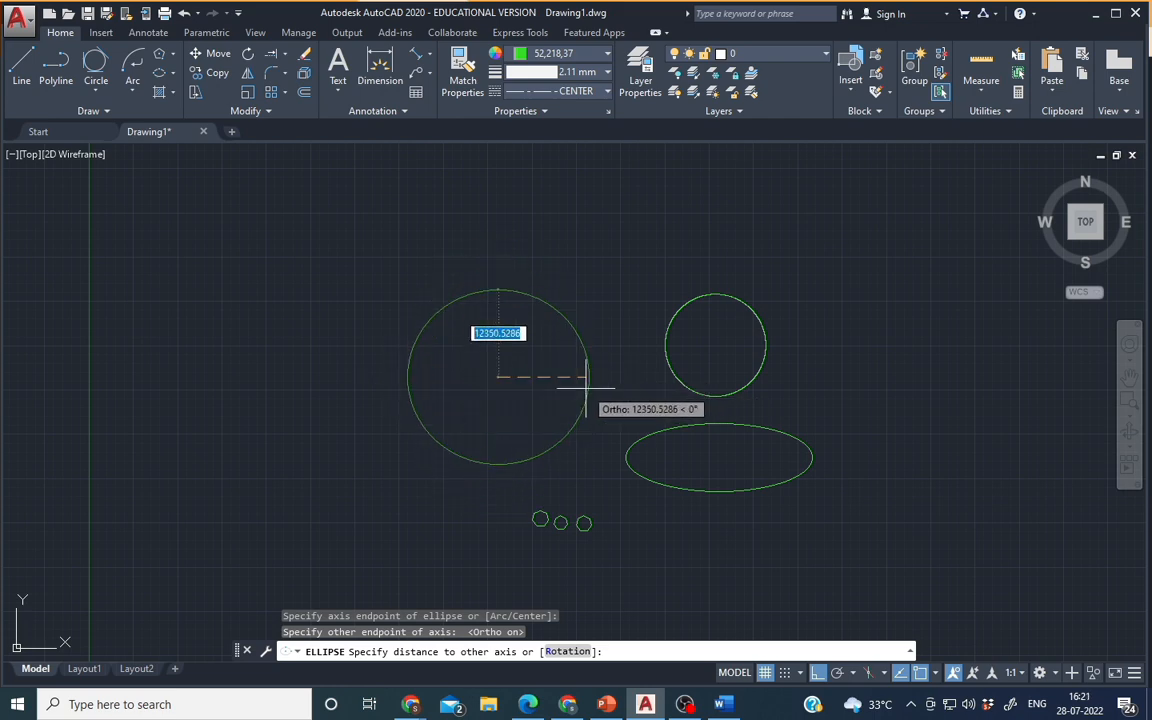
click(500, 440)
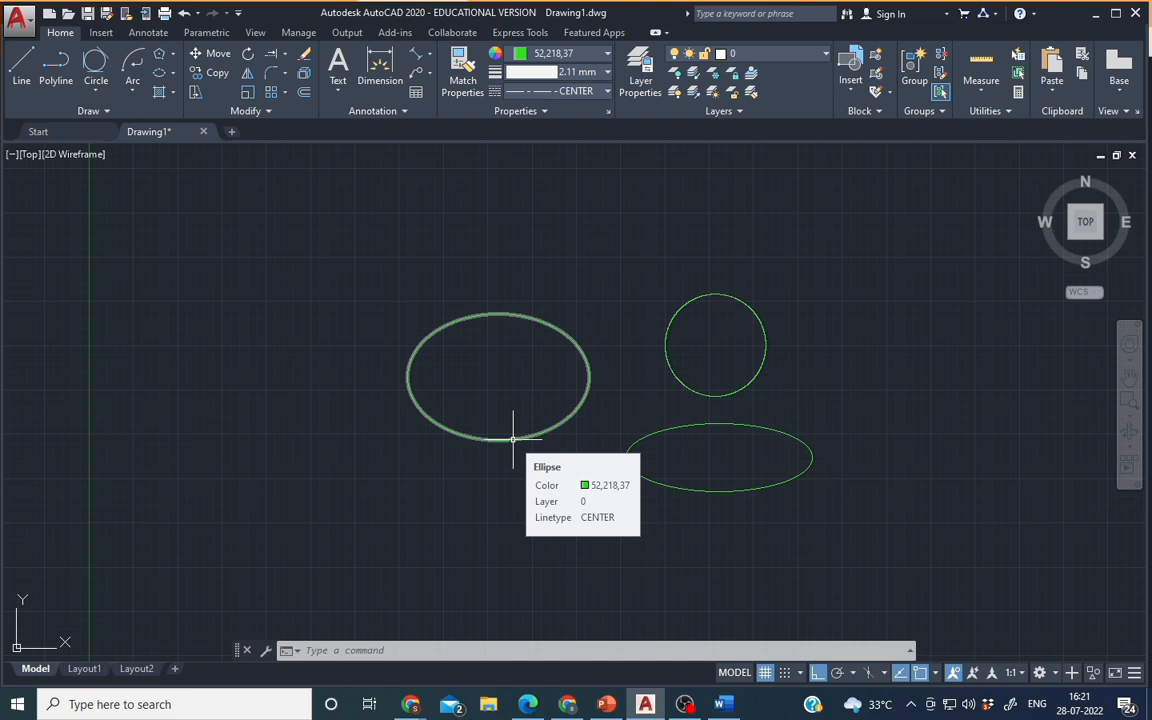
Step: Draw an elliptical arc left of the ellipses, with a horizontal long axis and half-height about 6870, switching Ortho off to leave its right side open
click(173, 74)
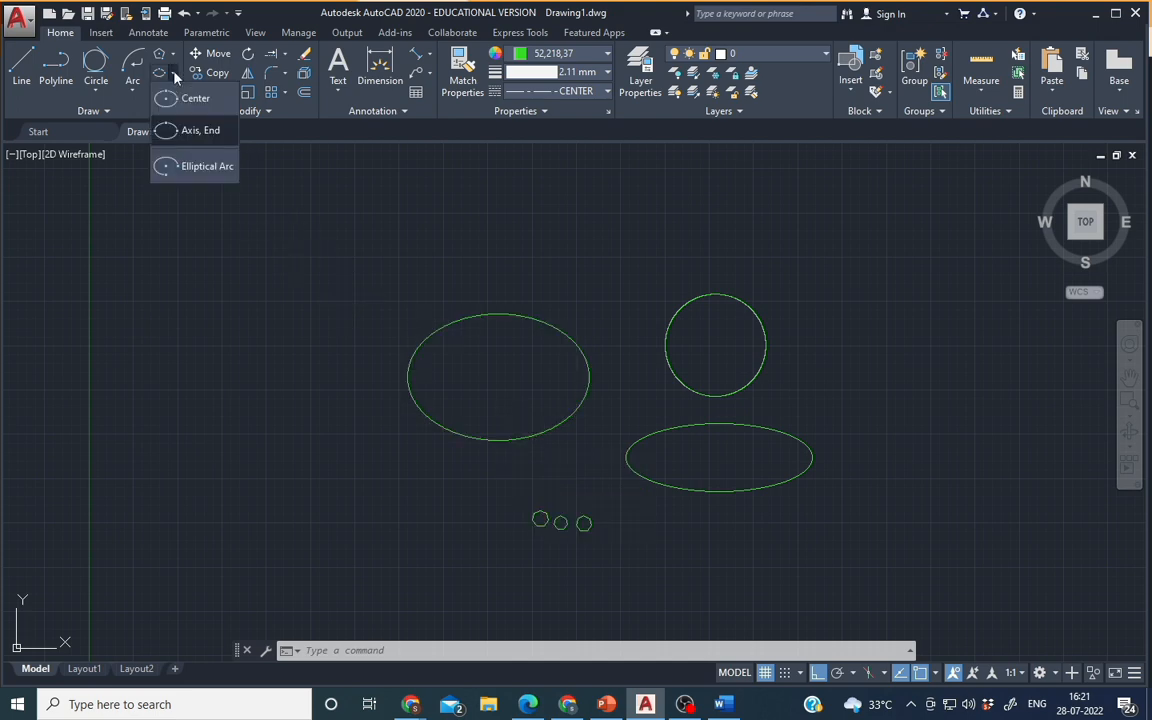
click(201, 170)
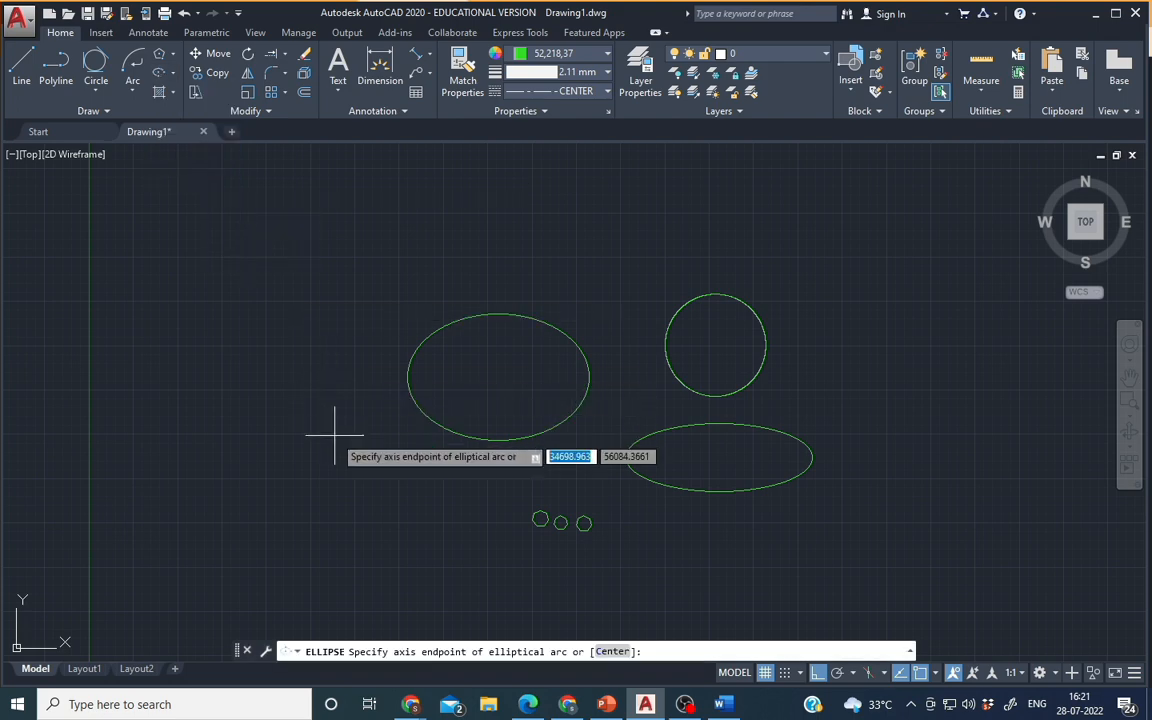
click(178, 391)
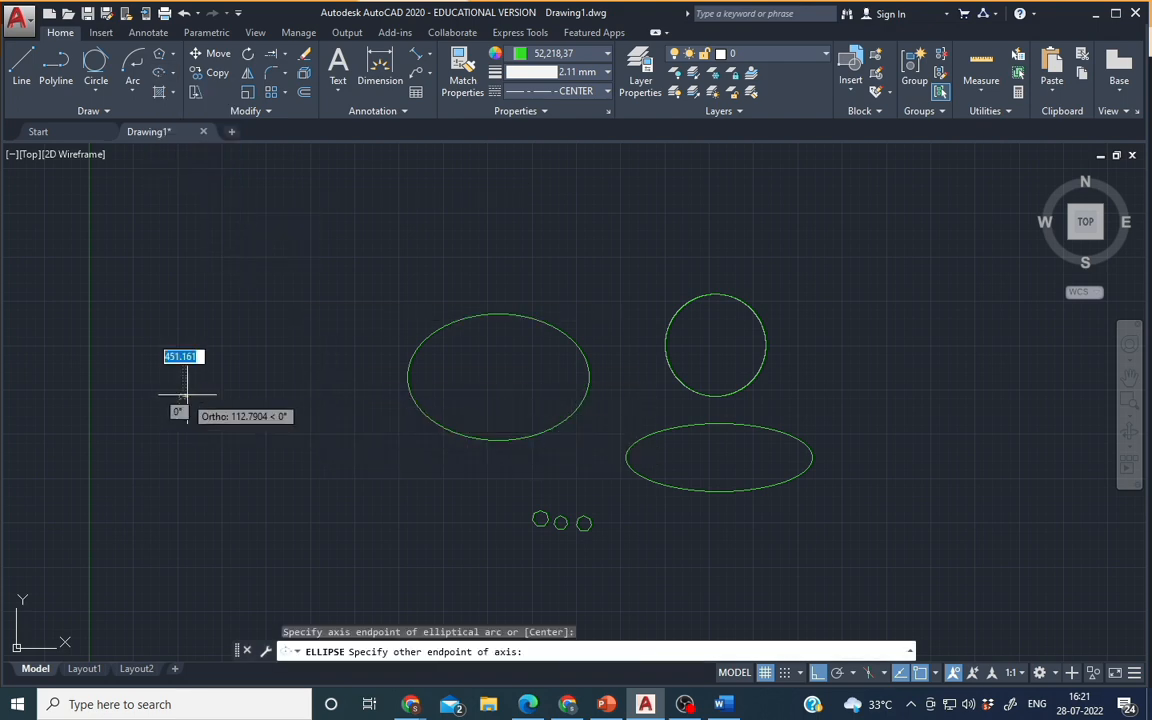
click(333, 395)
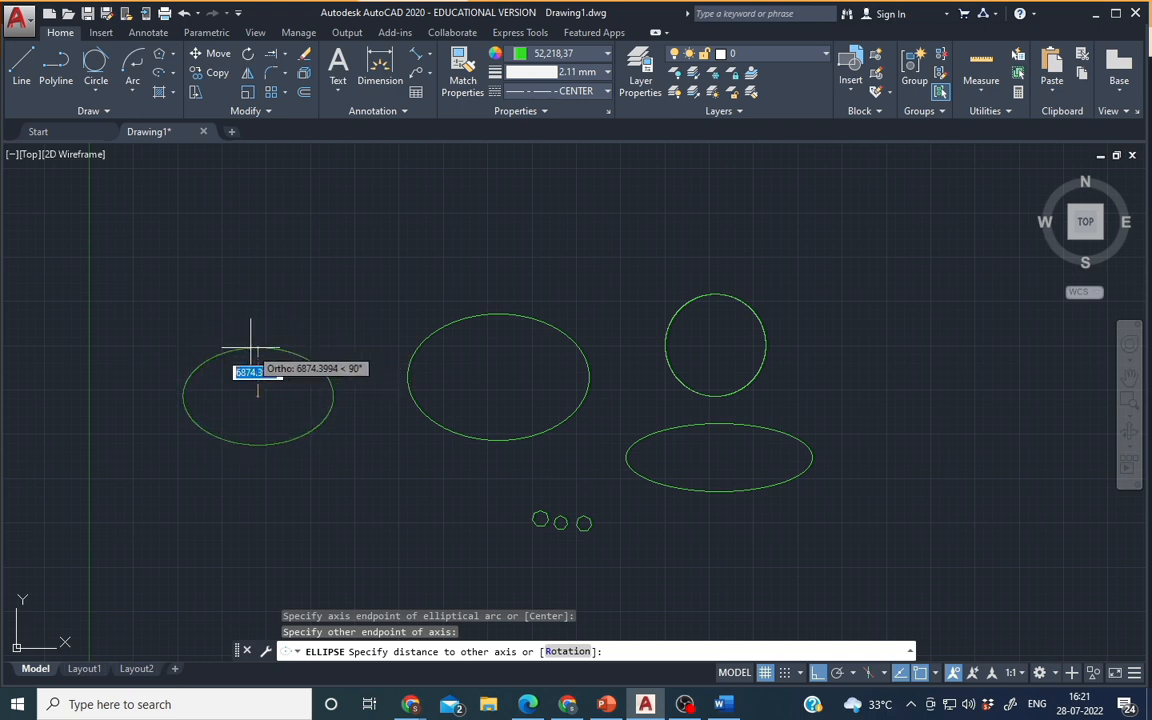
click(243, 348)
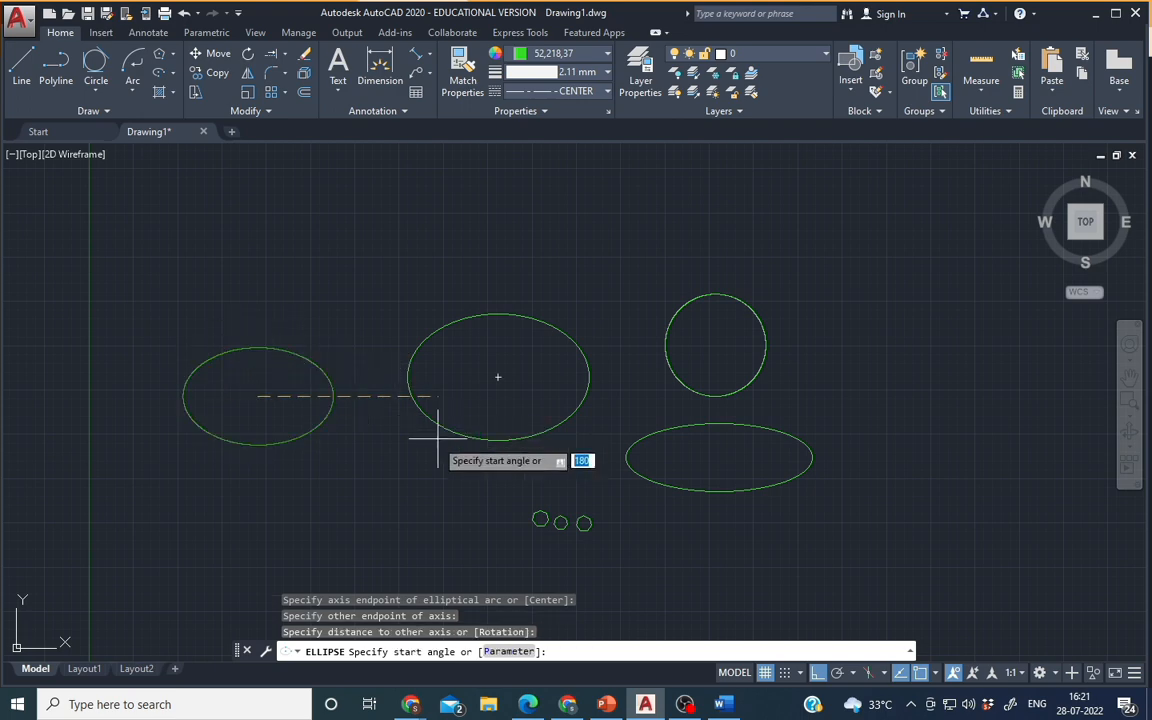
right_click(402, 462)
click(410, 465)
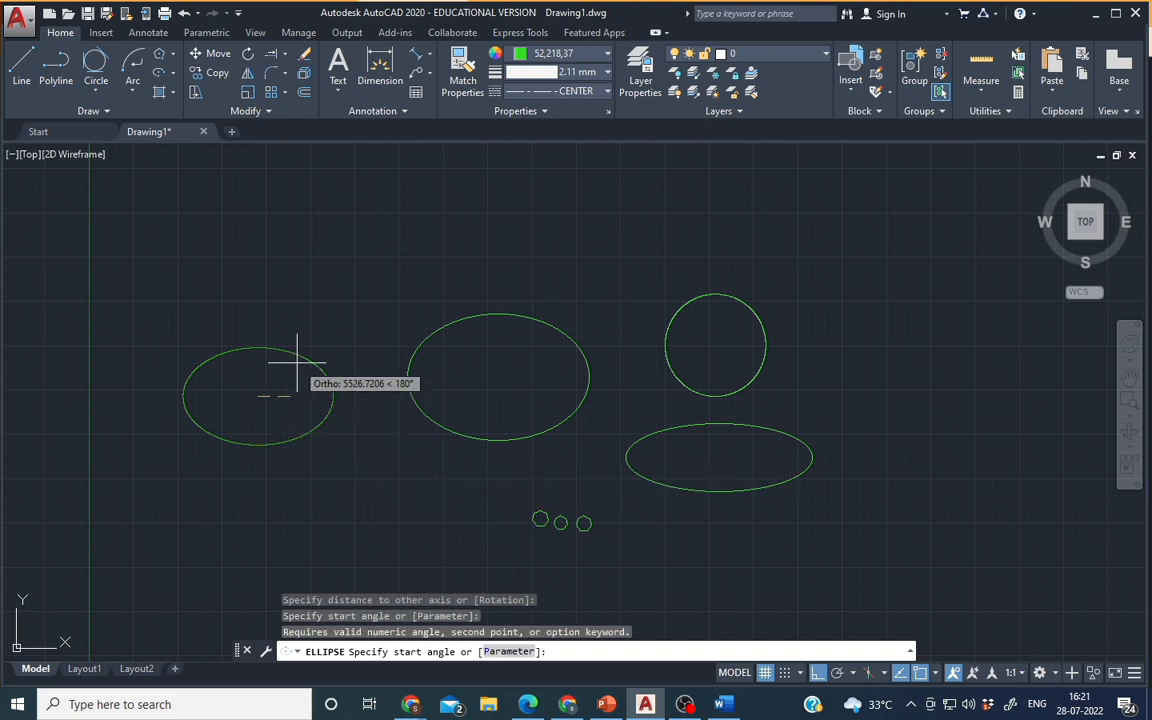
key(F8)
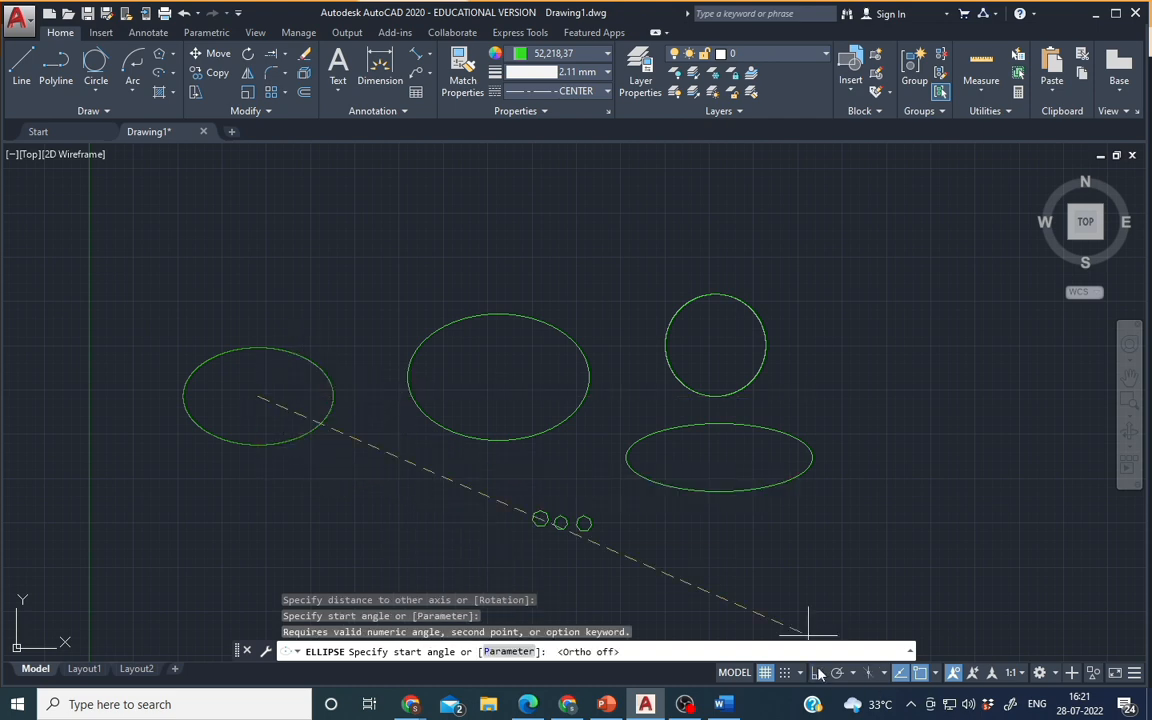
click(300, 354)
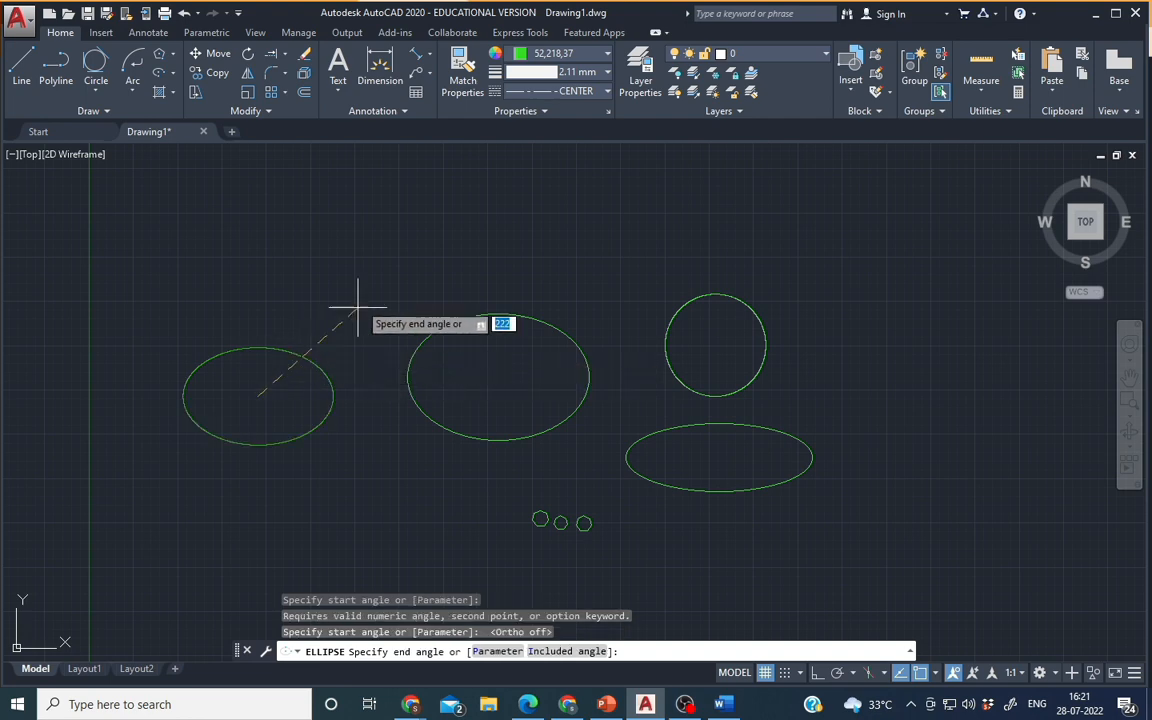
click(291, 466)
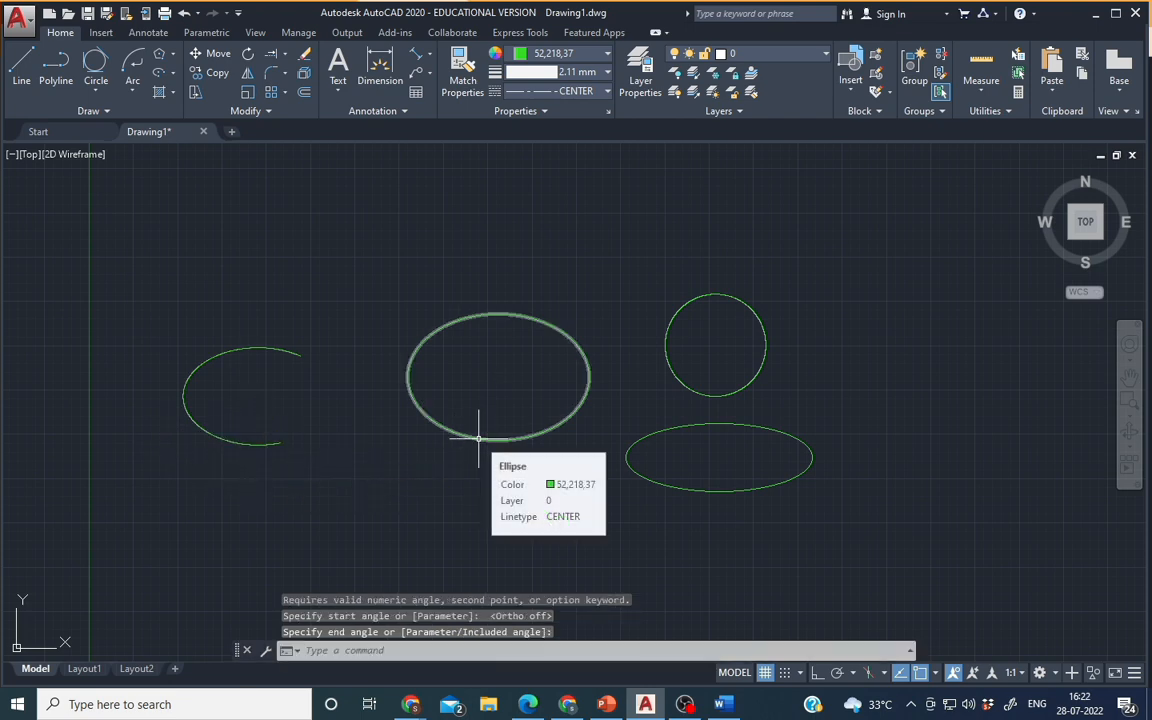
Step: Hatch the interior of the large middle ellipse as a trial and erase that hatch again
click(173, 94)
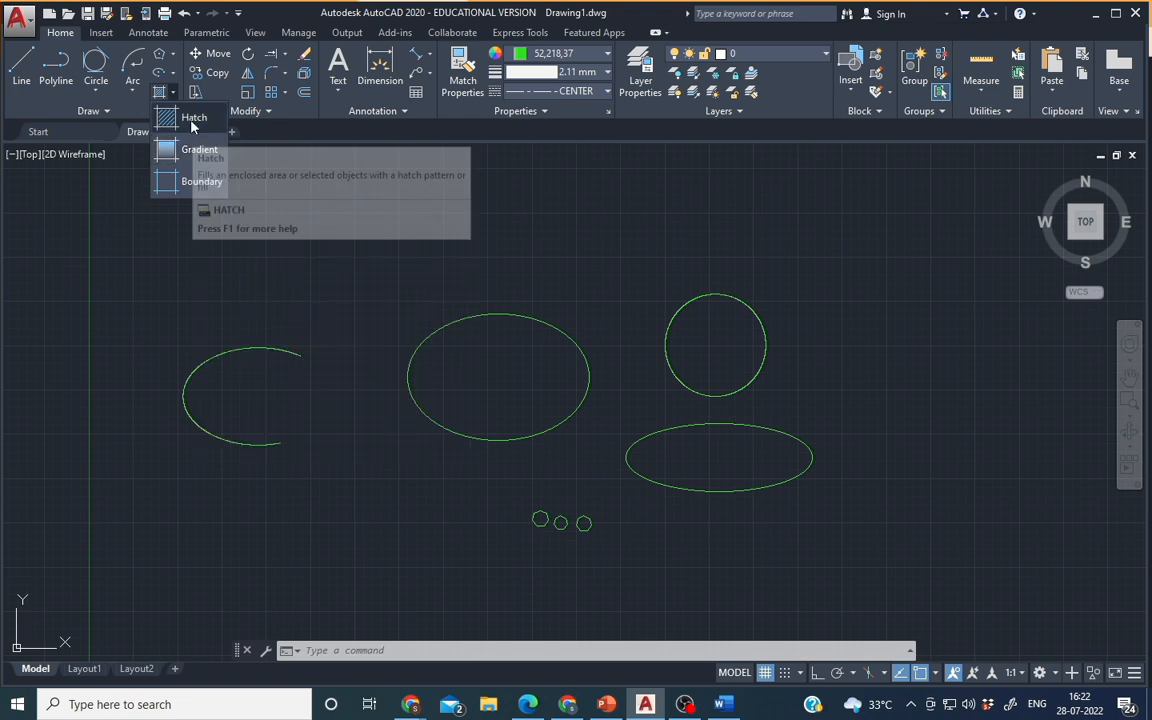
click(191, 122)
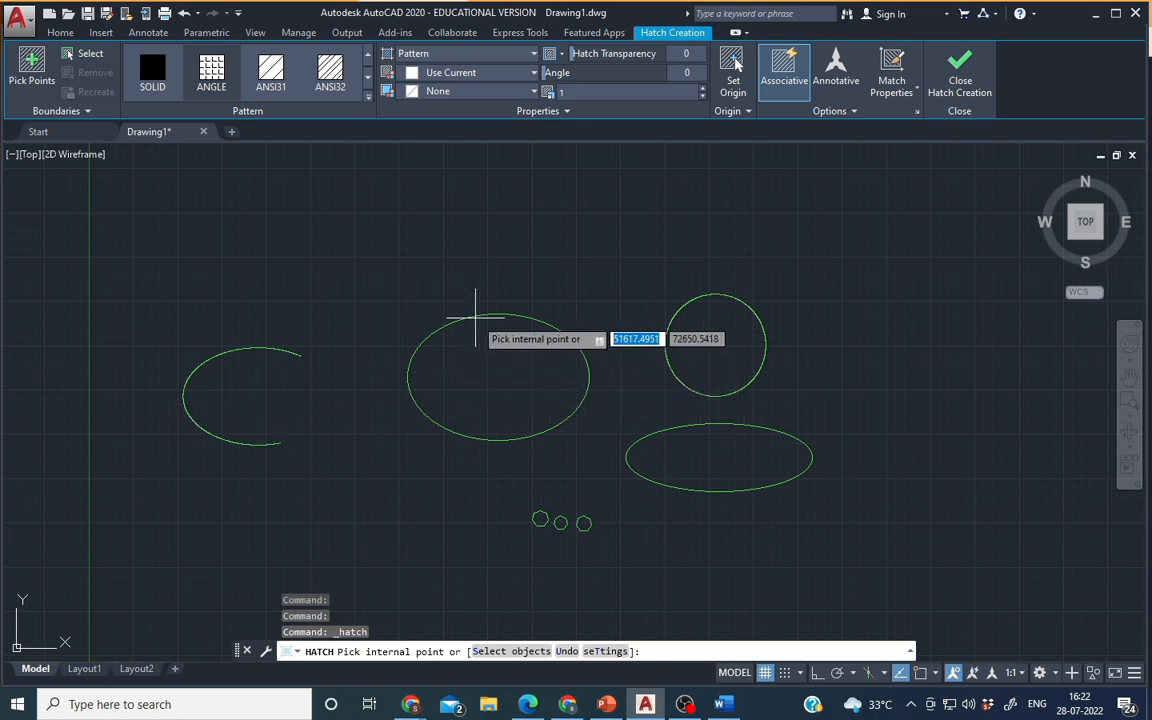
click(488, 362)
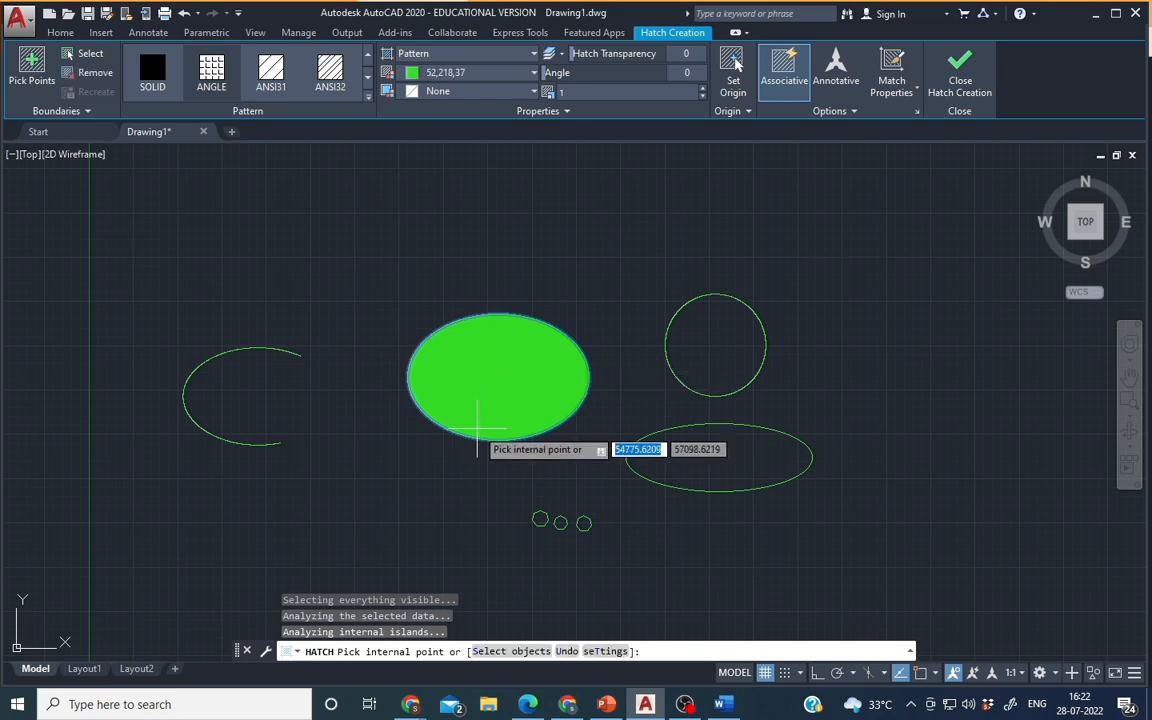
click(152, 70)
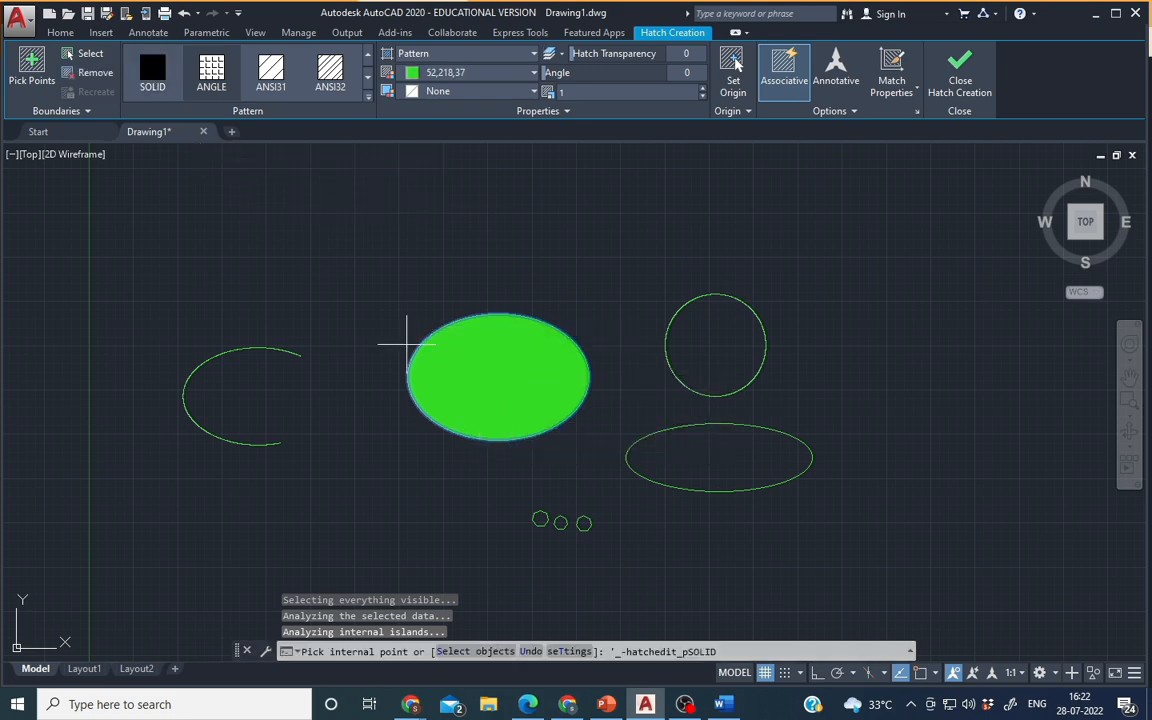
key(Escape)
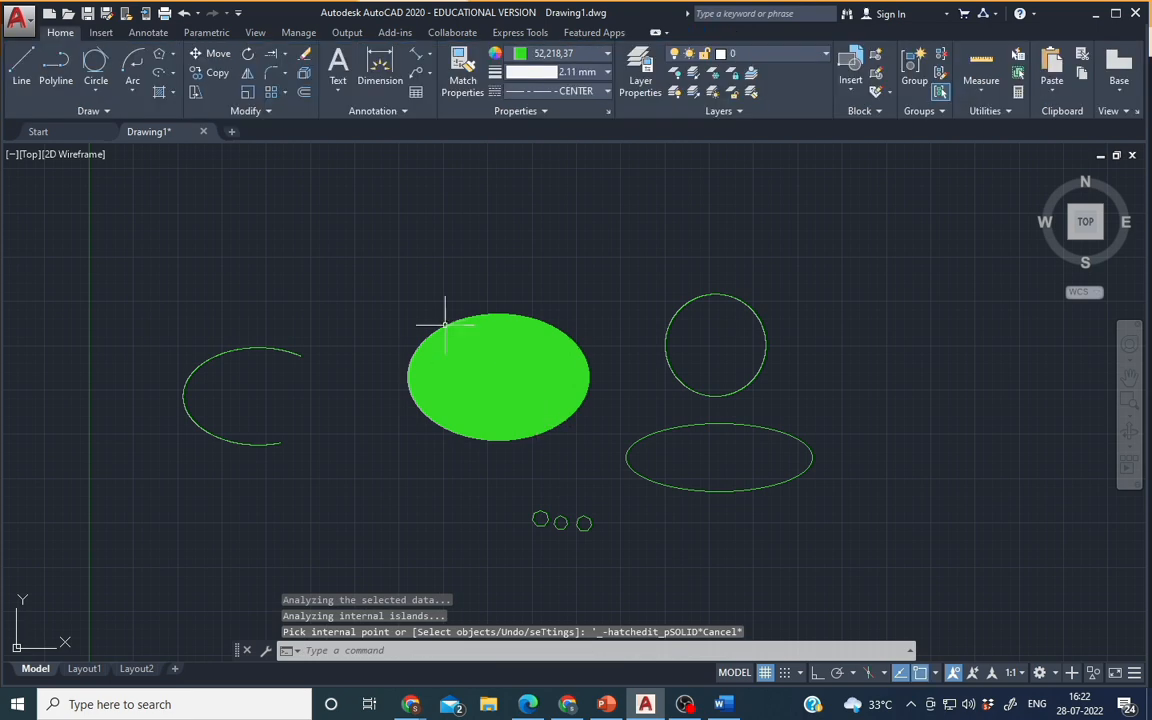
click(496, 380)
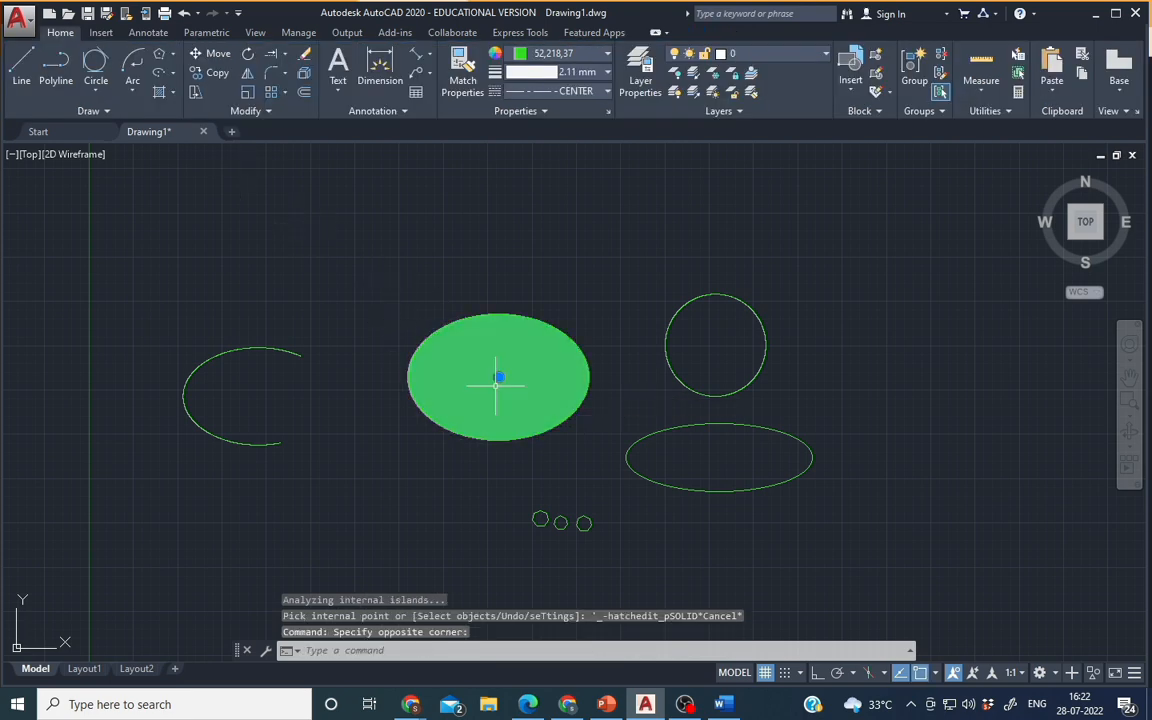
key(Delete)
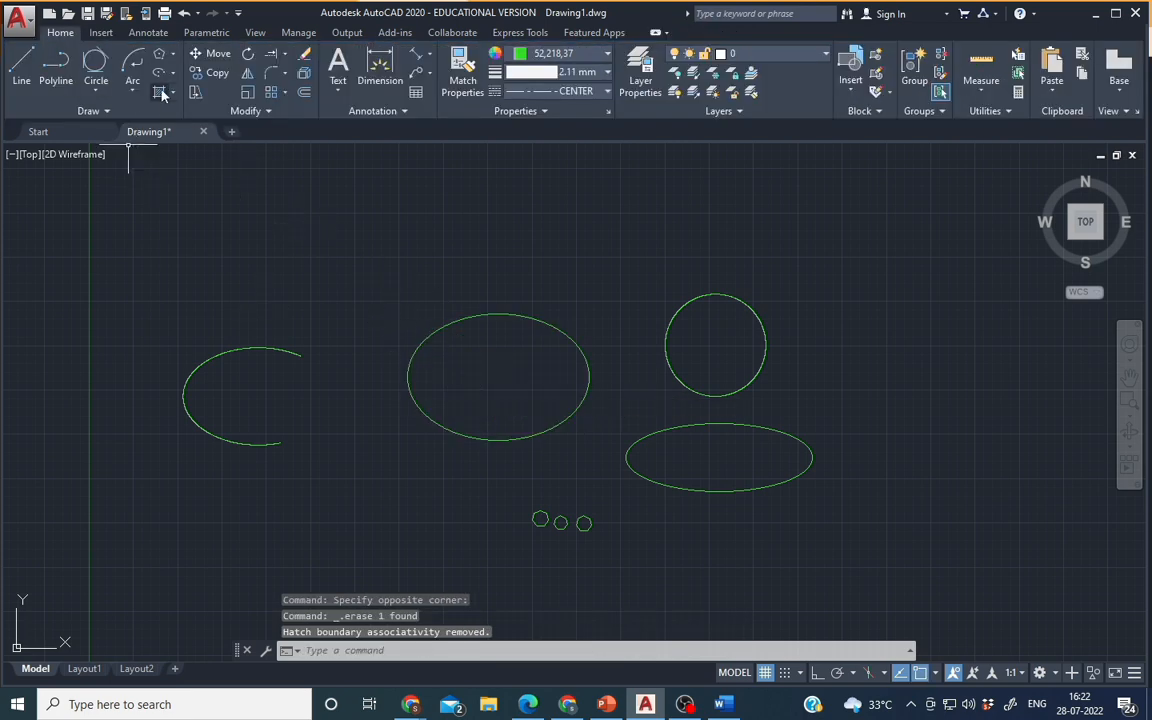
Step: Try to hatch inside the open elliptical arc, and hatch the large closed ellipse beside it
click(160, 92)
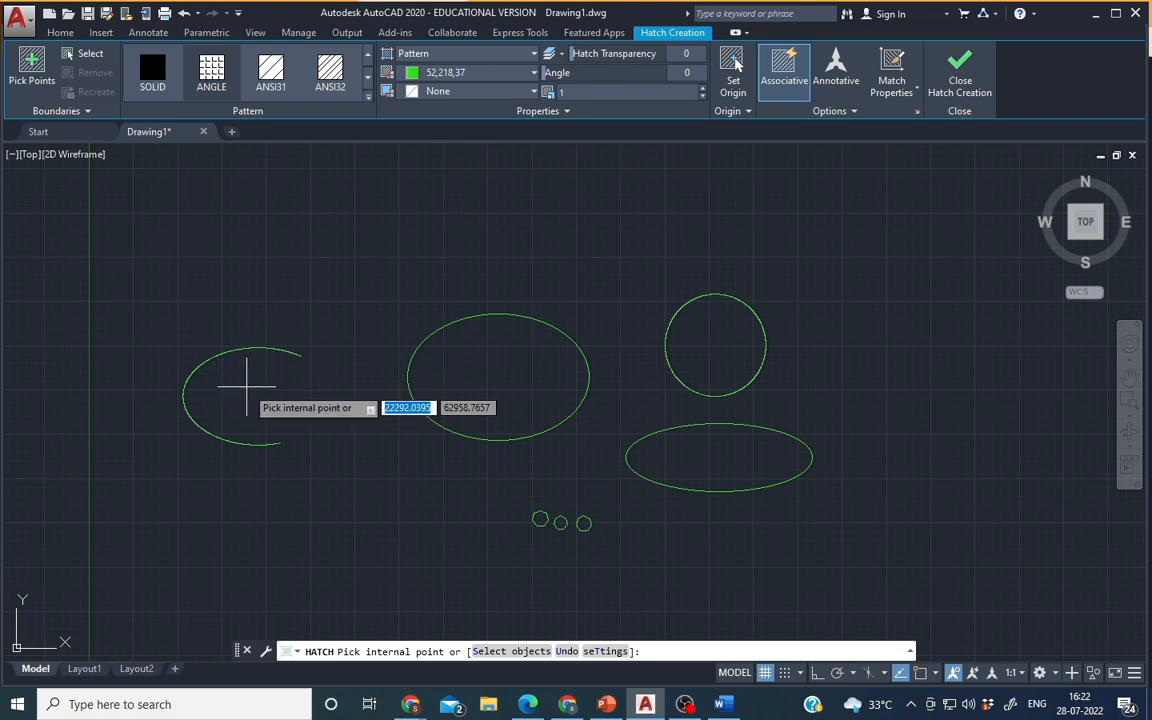
click(246, 387)
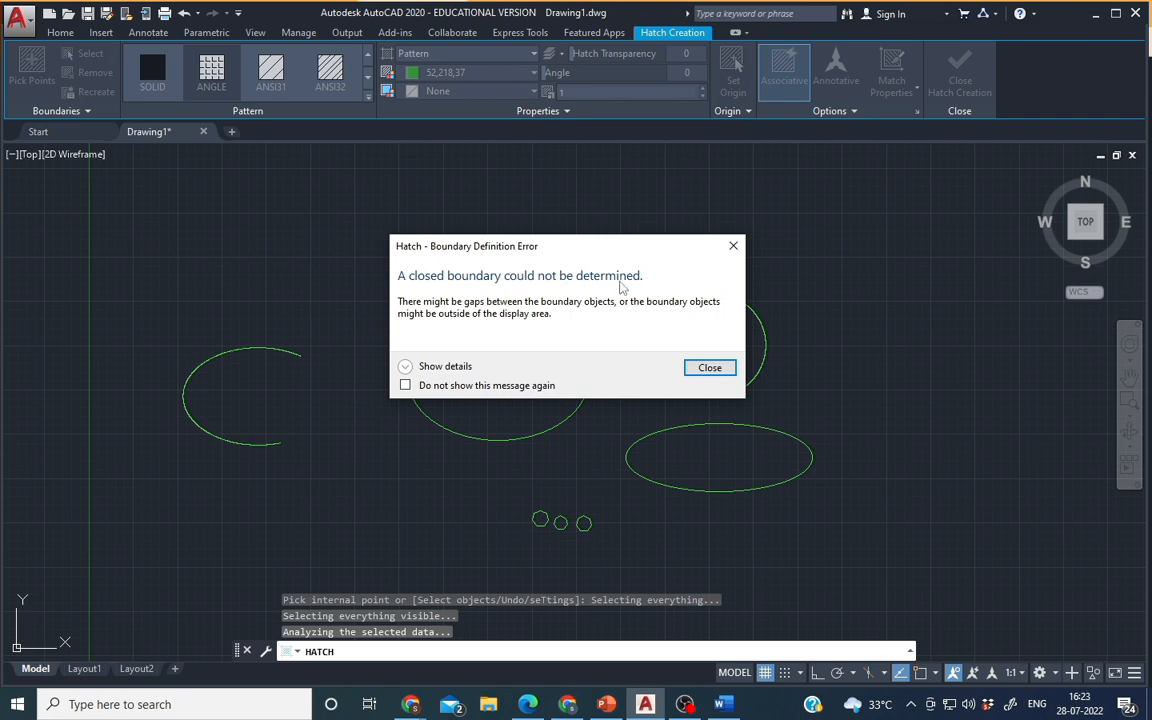
click(706, 367)
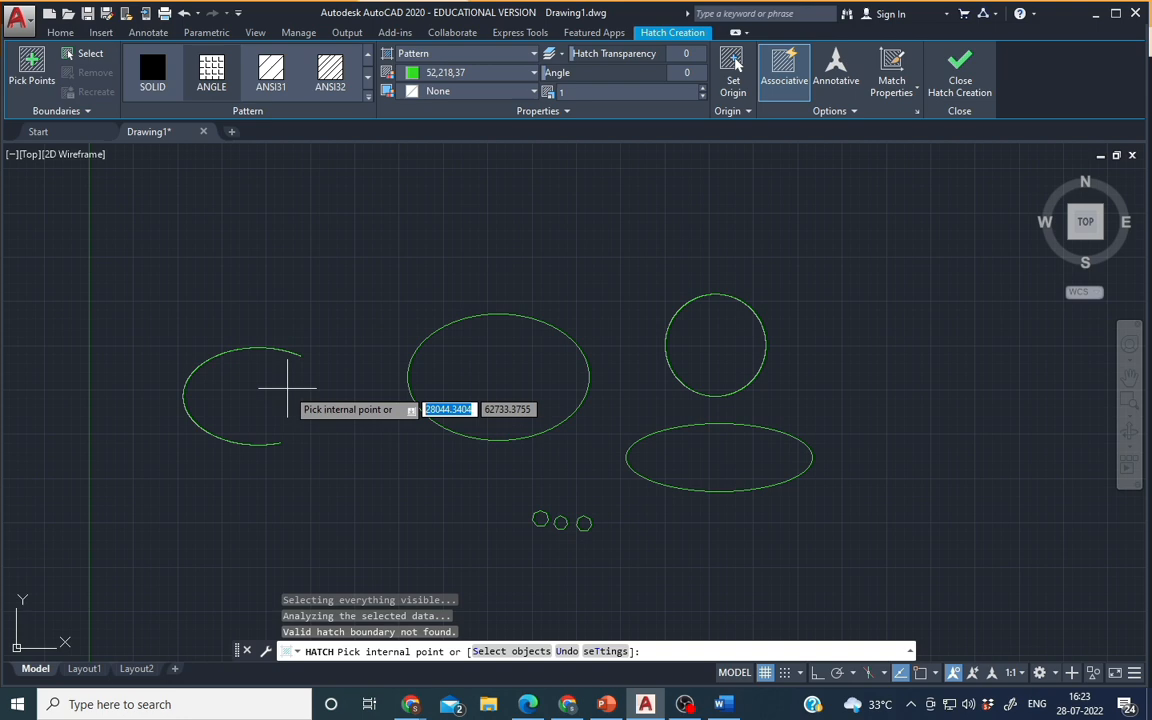
click(504, 355)
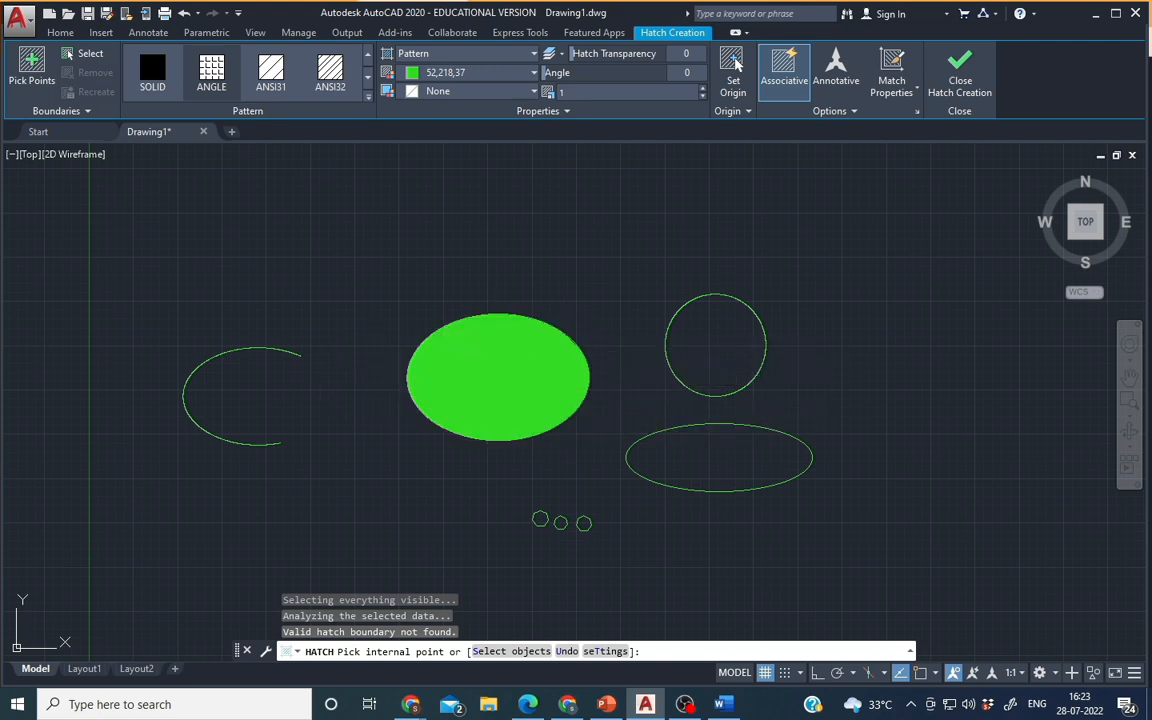
right_click(559, 225)
click(603, 238)
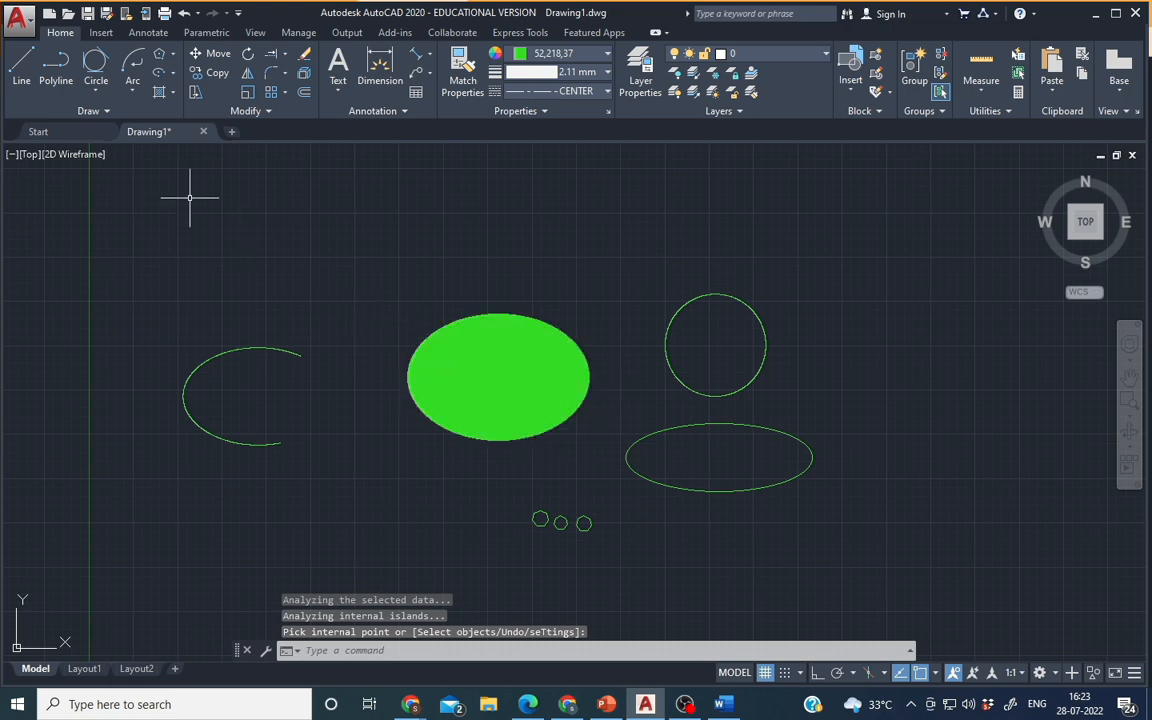
Step: Select the large ellipse's hatch and try the DOTS pattern on it
click(509, 337)
click(479, 357)
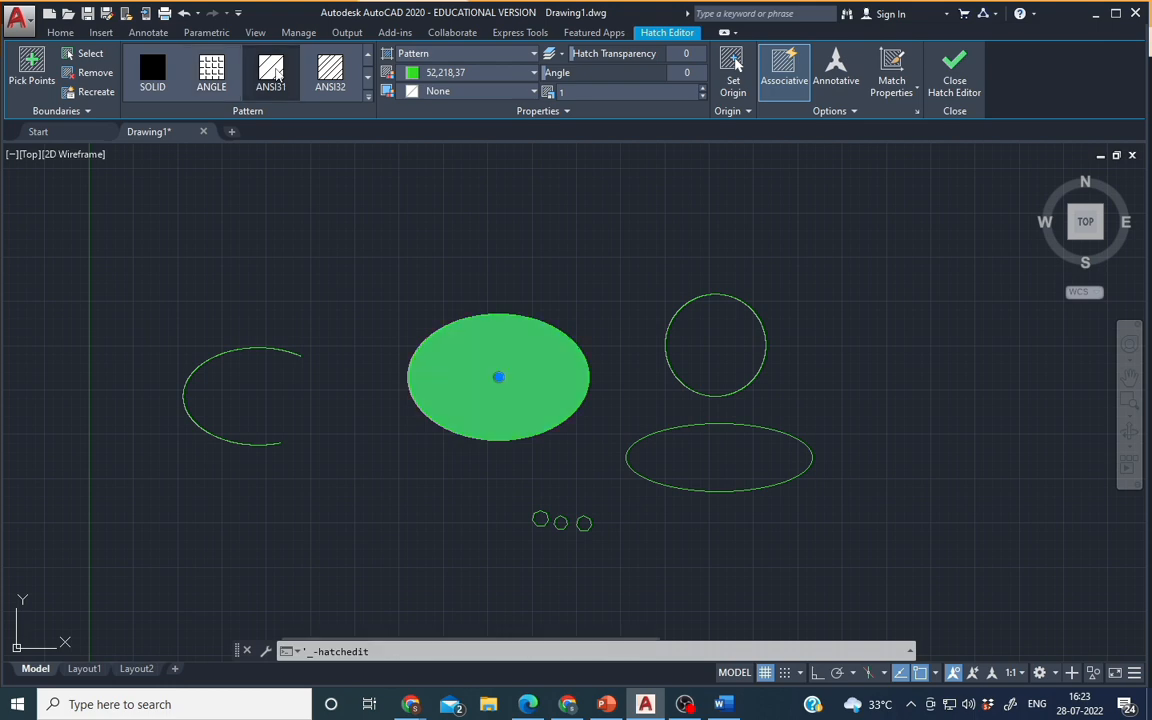
click(368, 80)
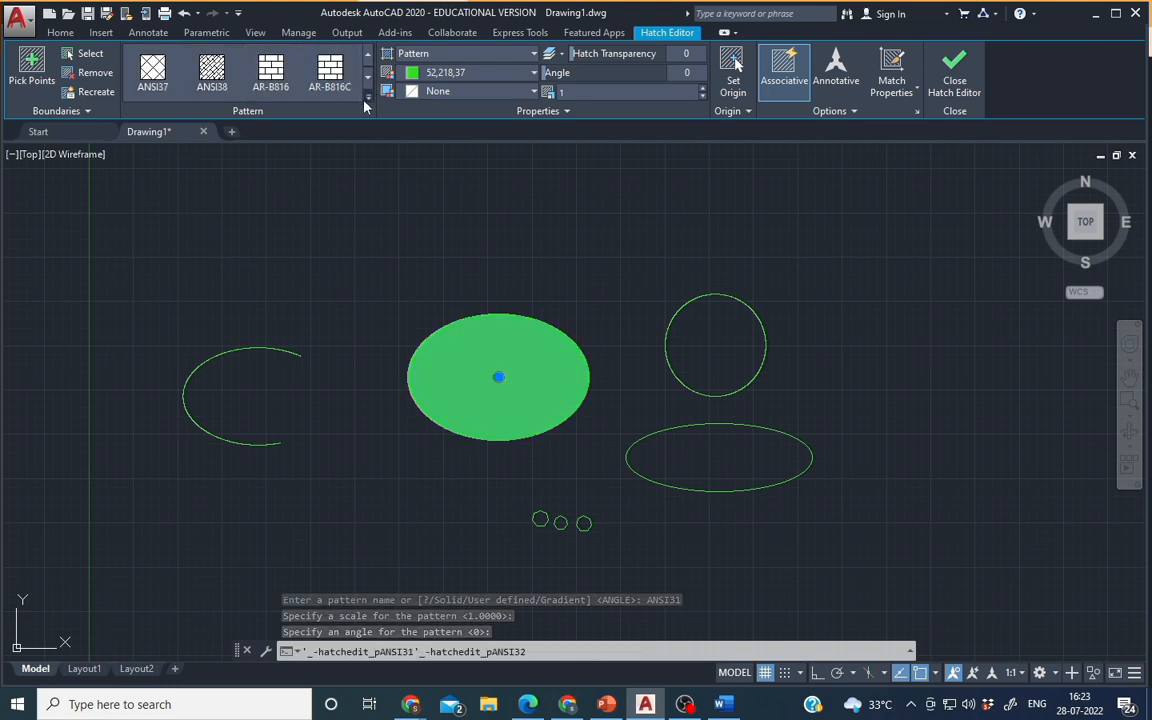
click(368, 93)
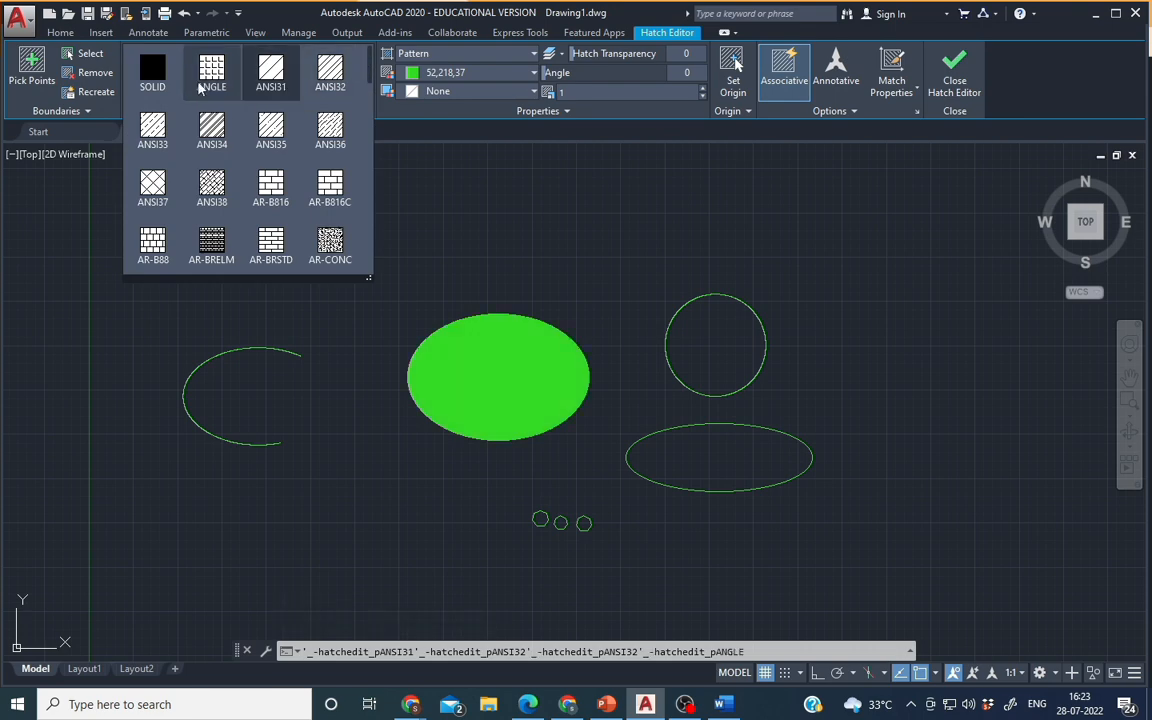
scroll(220, 122, down, 3)
scroll(243, 141, down, 1)
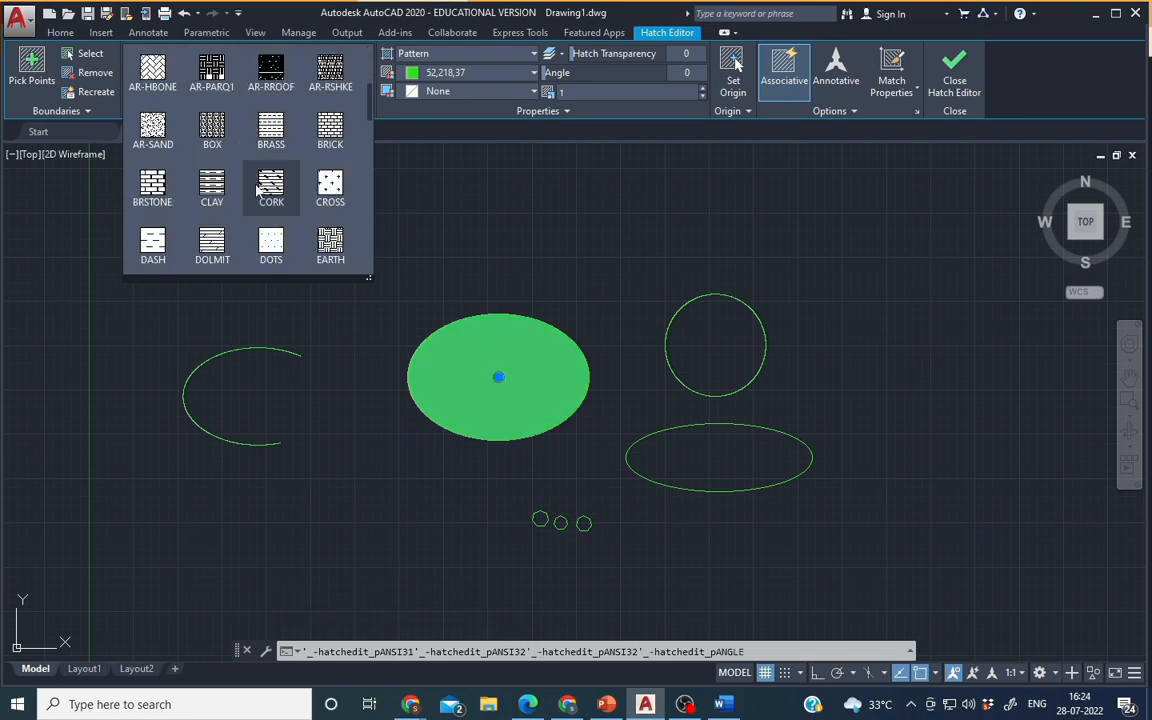
click(272, 248)
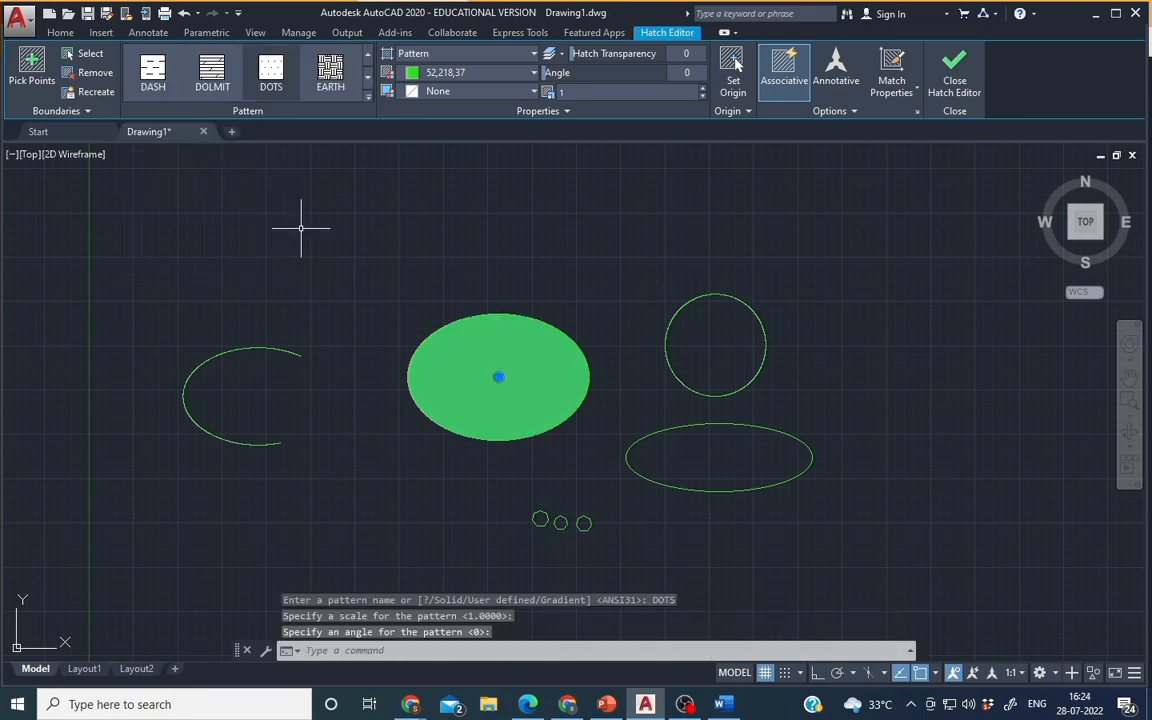
scroll(367, 90, down, 1)
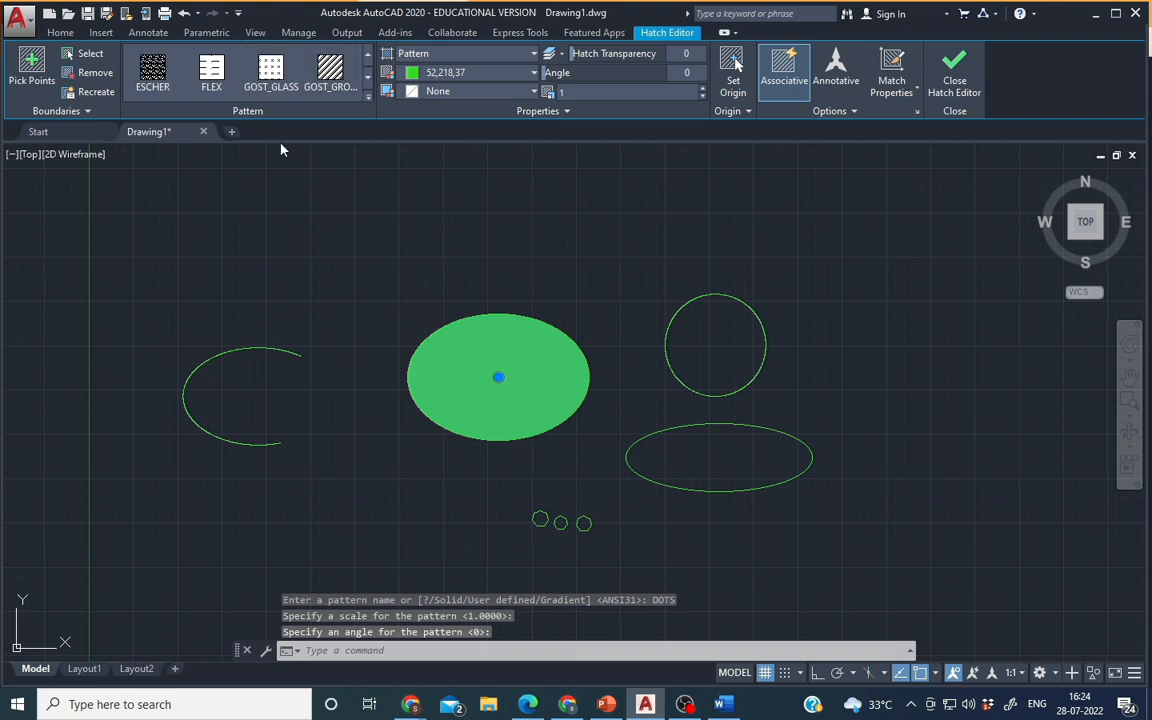
click(322, 74)
Step: Change the large ellipse's hatch to the ANSI31 pattern with a scale of 1000
click(367, 100)
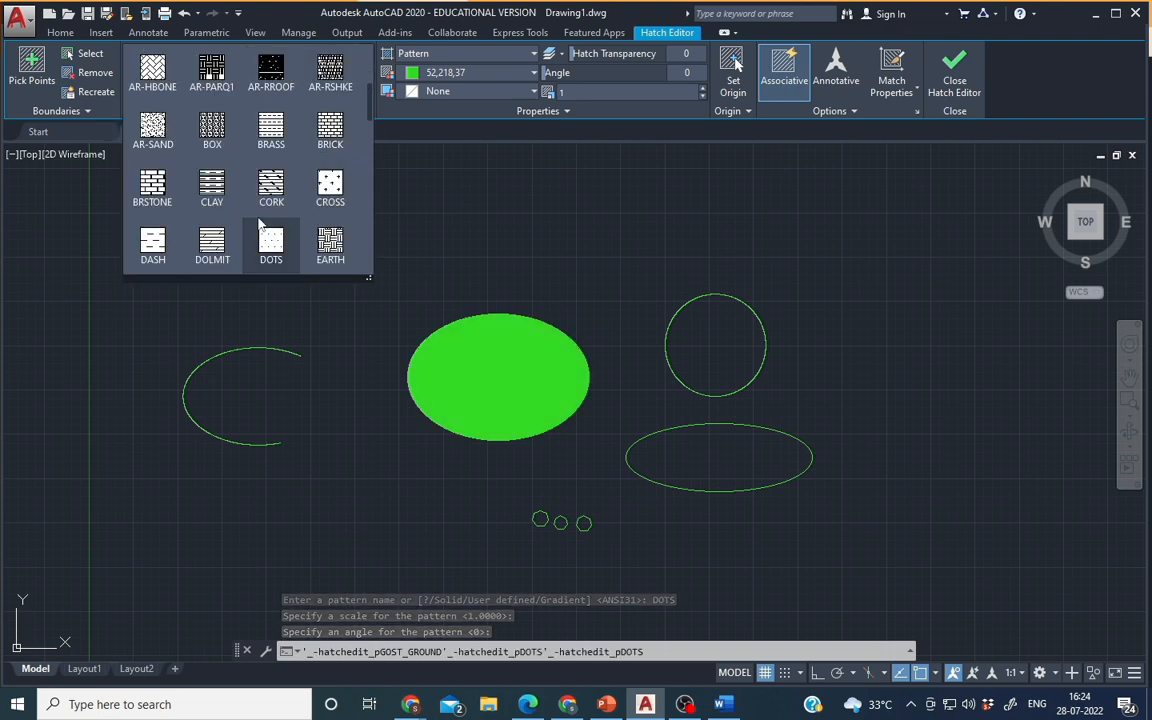
scroll(258, 222, up, 4)
click(270, 70)
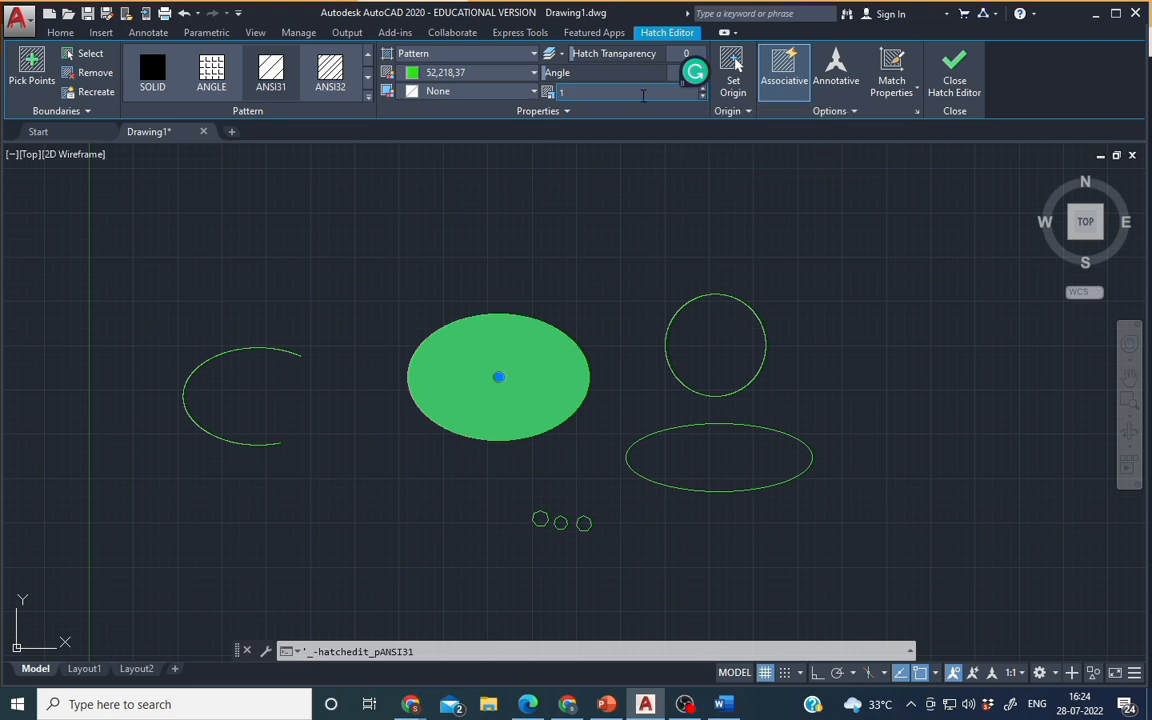
key(Return)
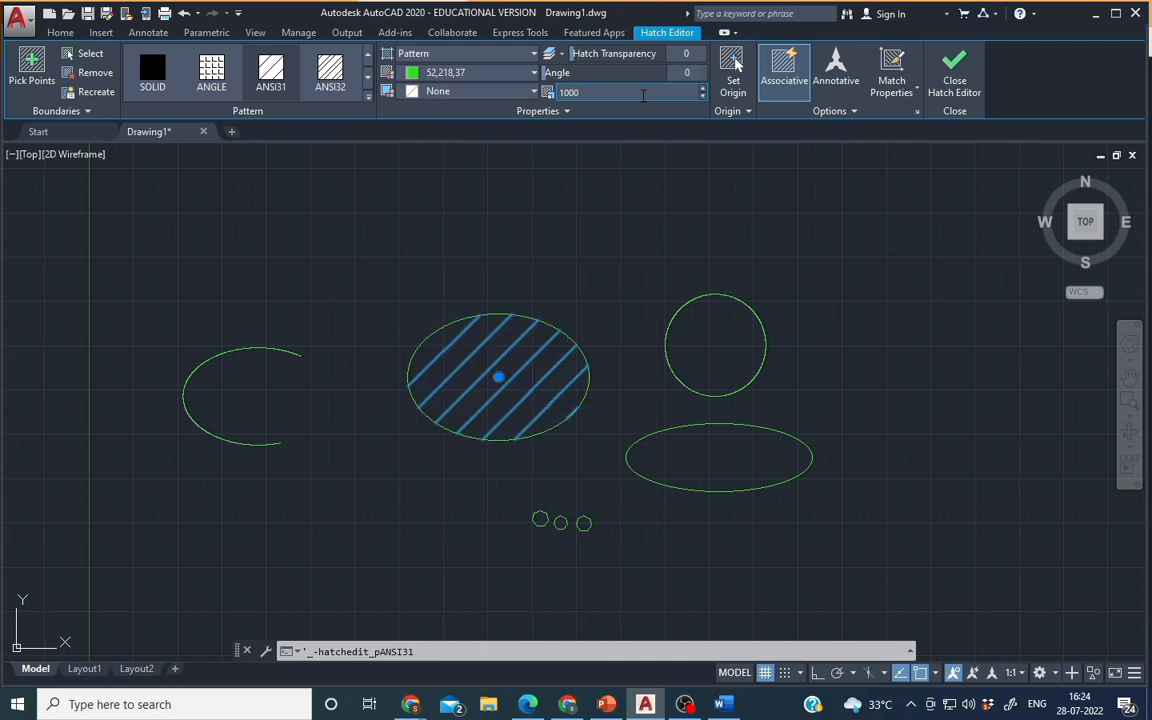
key(Escape)
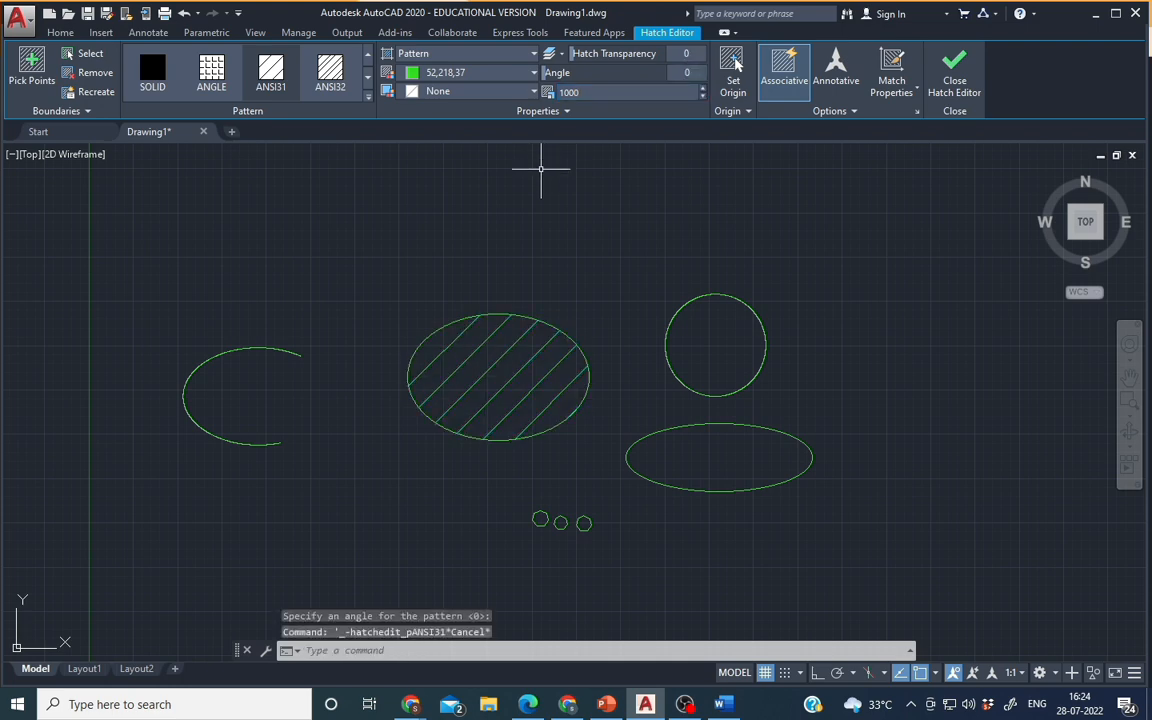
Step: Set the large ellipse's hatch colour to yellow (248,215,49) and its background colour to Cyan
click(508, 350)
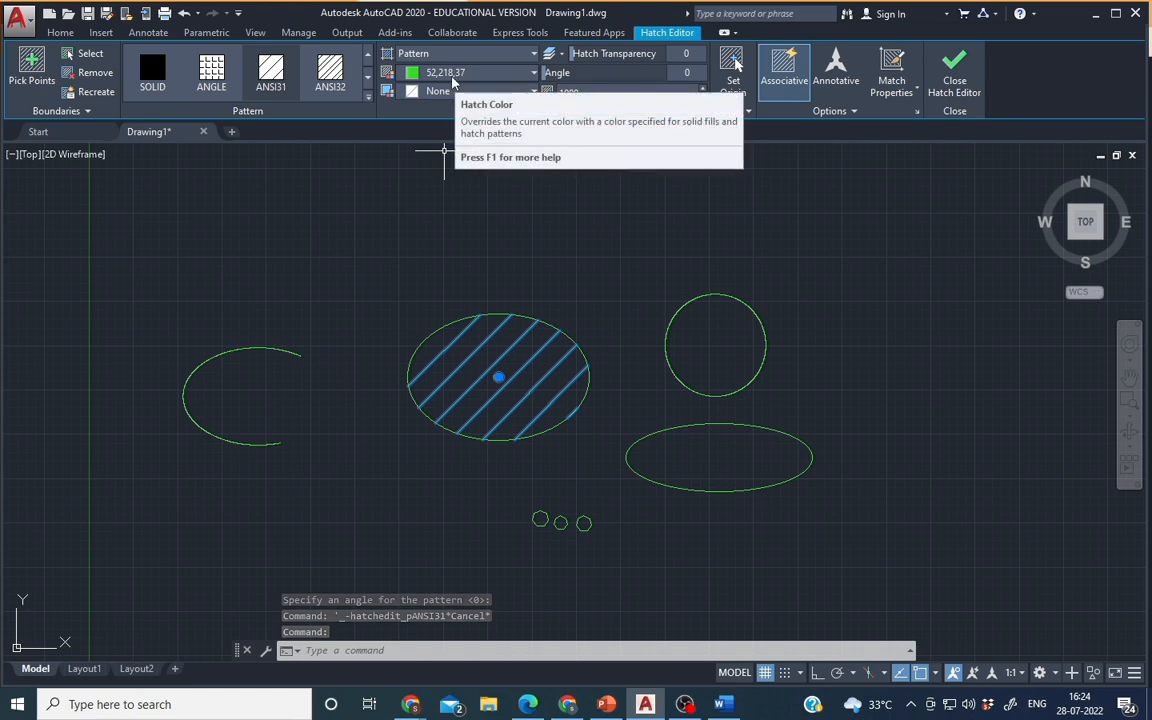
click(452, 74)
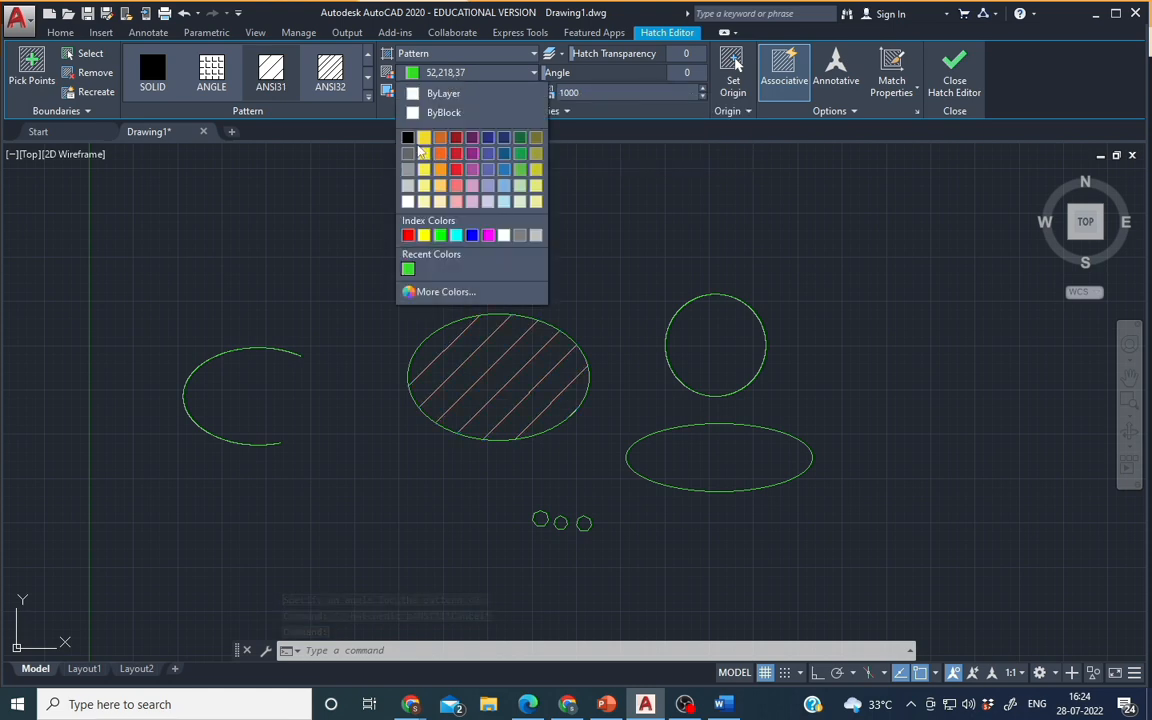
click(424, 137)
click(447, 92)
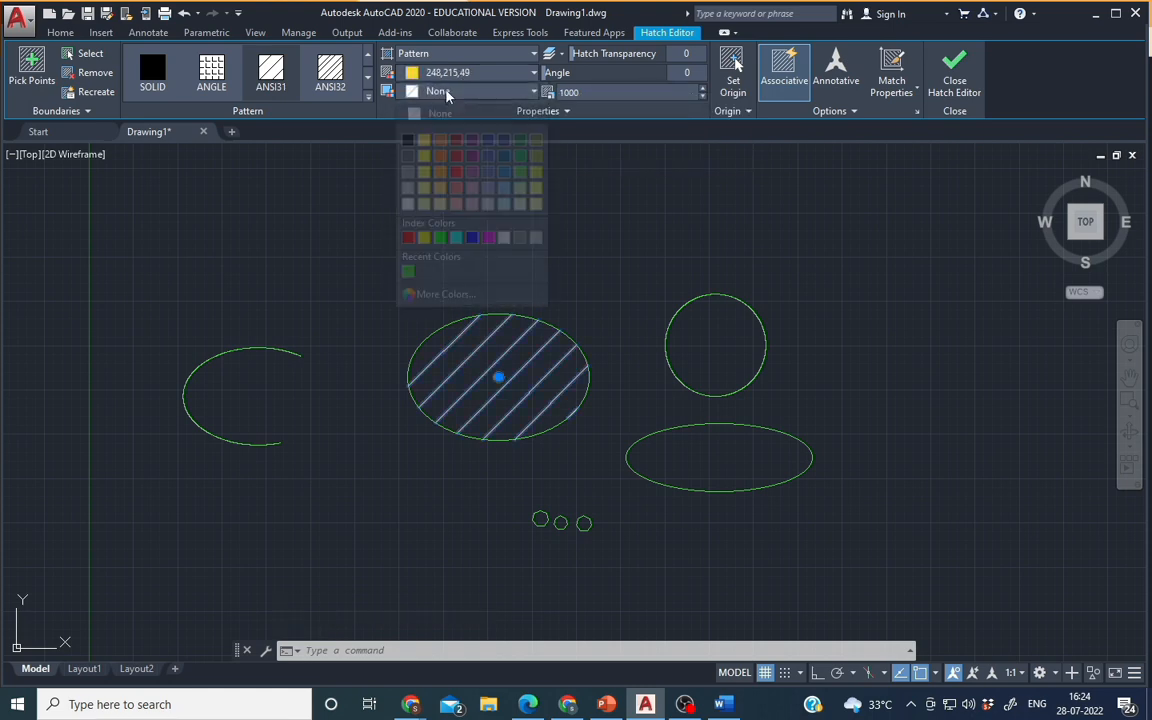
click(456, 238)
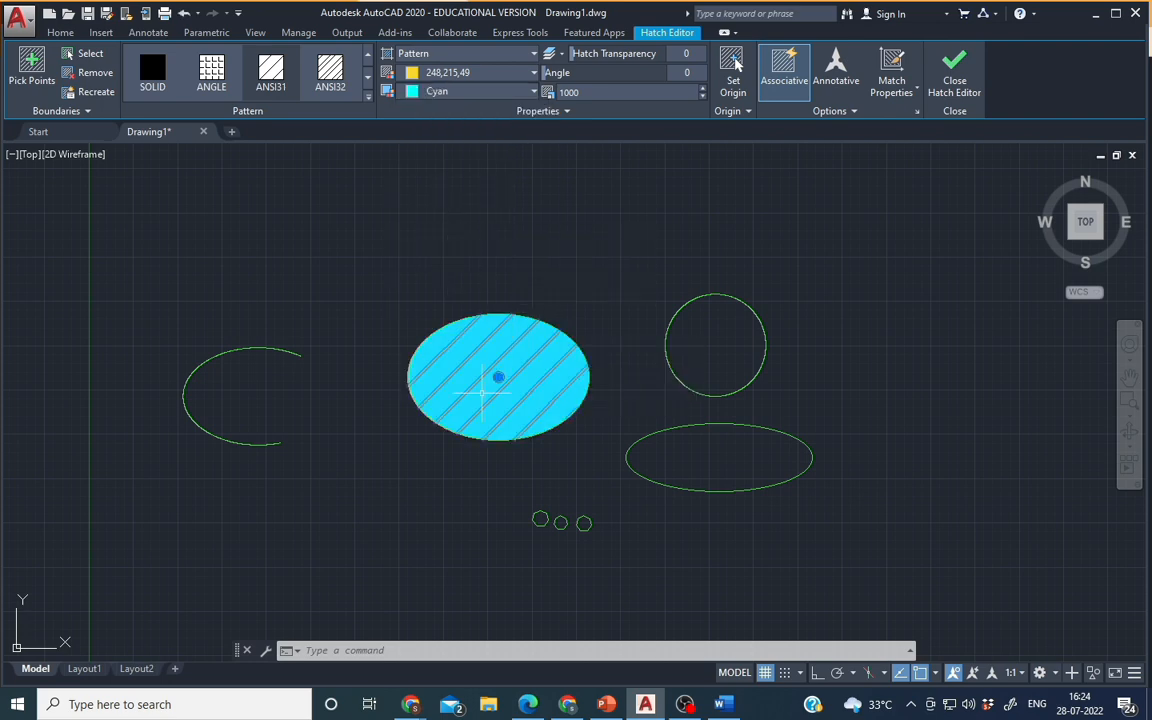
Step: Remove the Cyan background colour from the large ellipse's hatch by setting it to None
key(Escape)
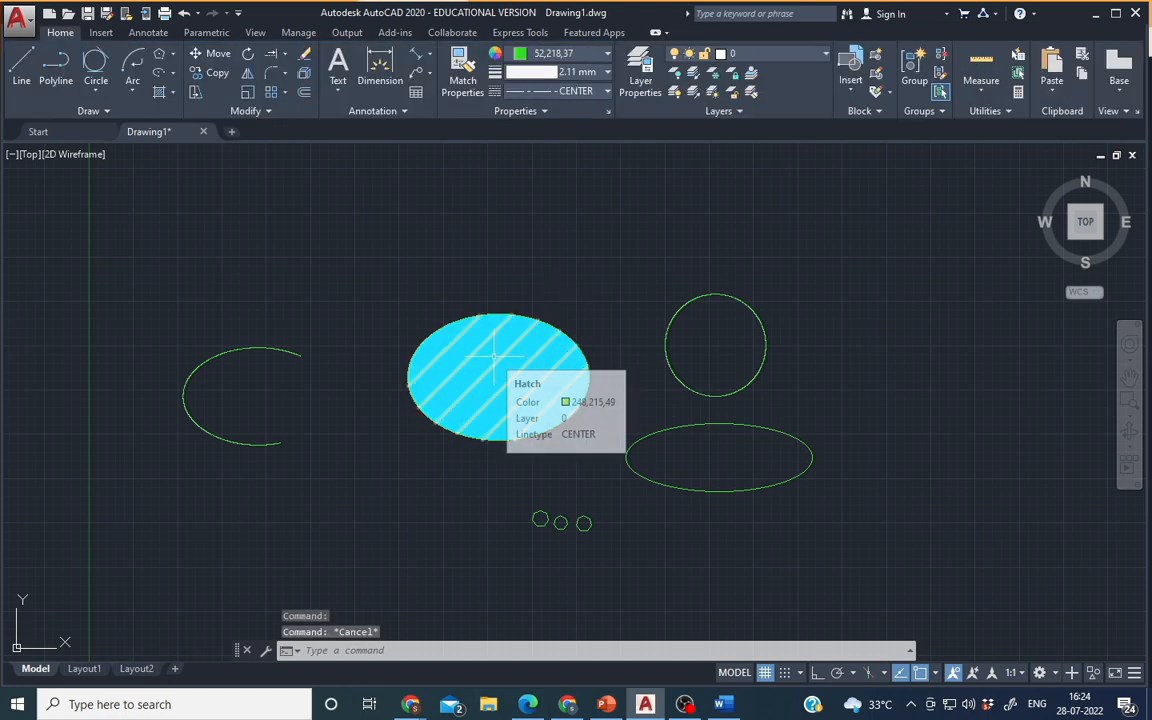
click(493, 355)
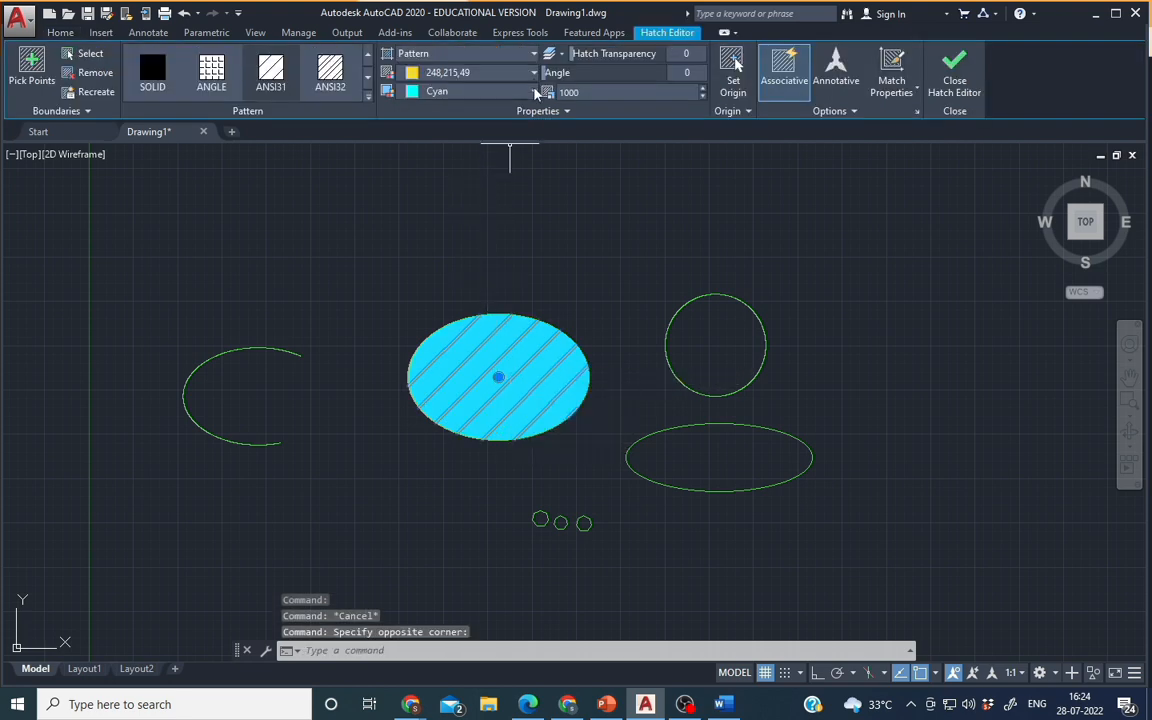
click(480, 90)
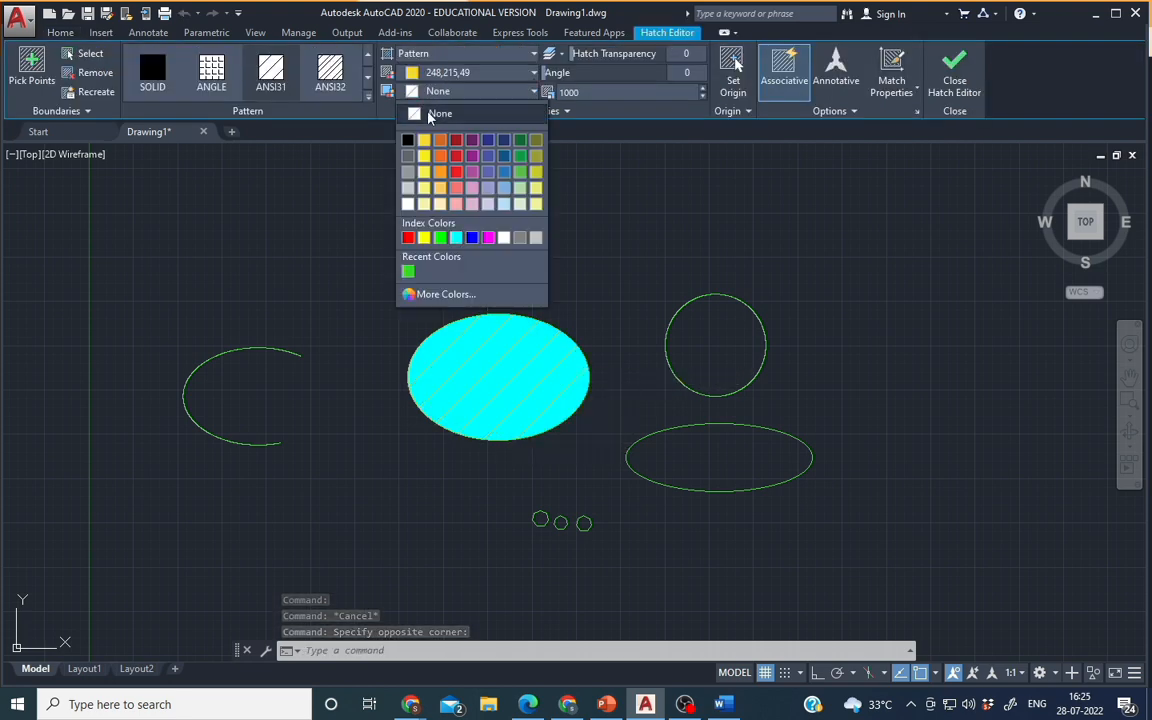
click(432, 114)
click(470, 75)
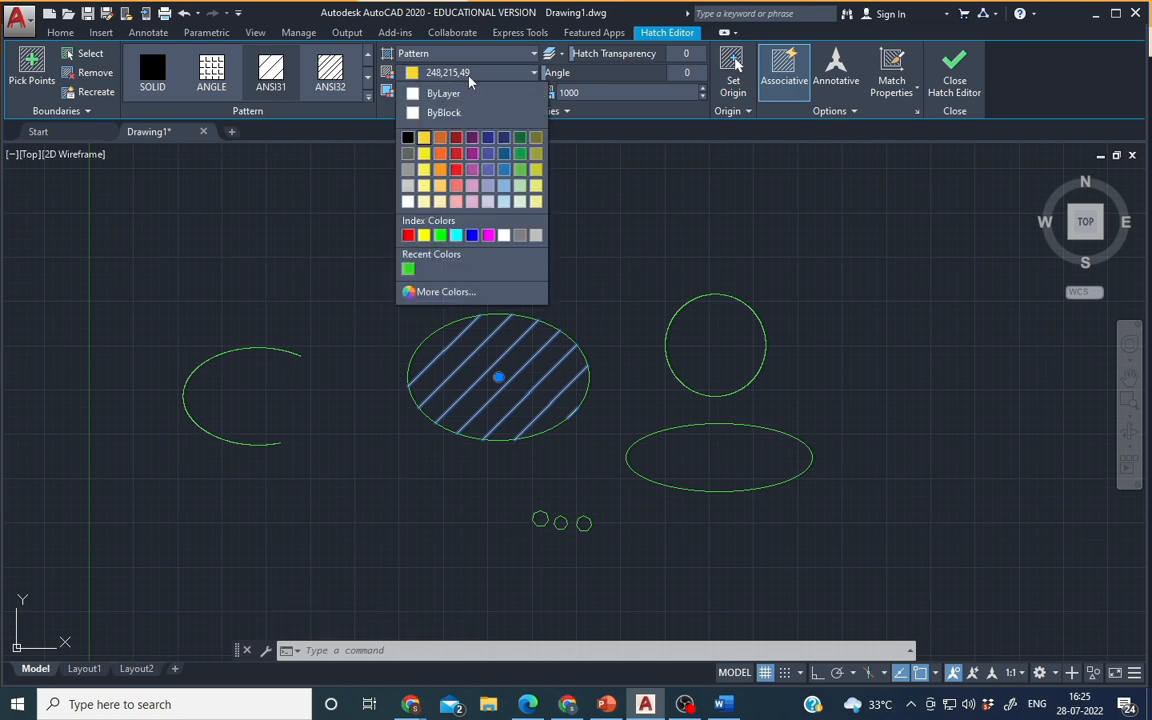
click(485, 49)
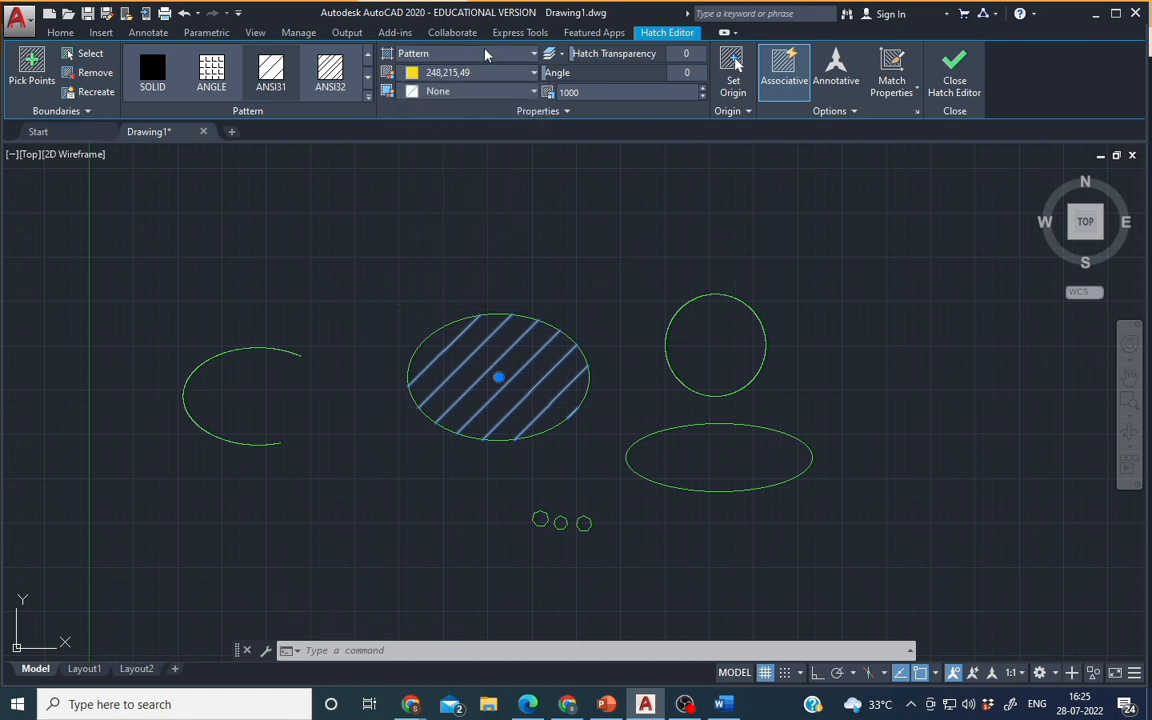
Step: Change the large ellipse's hatch type to Gradient, blending dark red (153,27,30) into green (19,155,72)
click(535, 53)
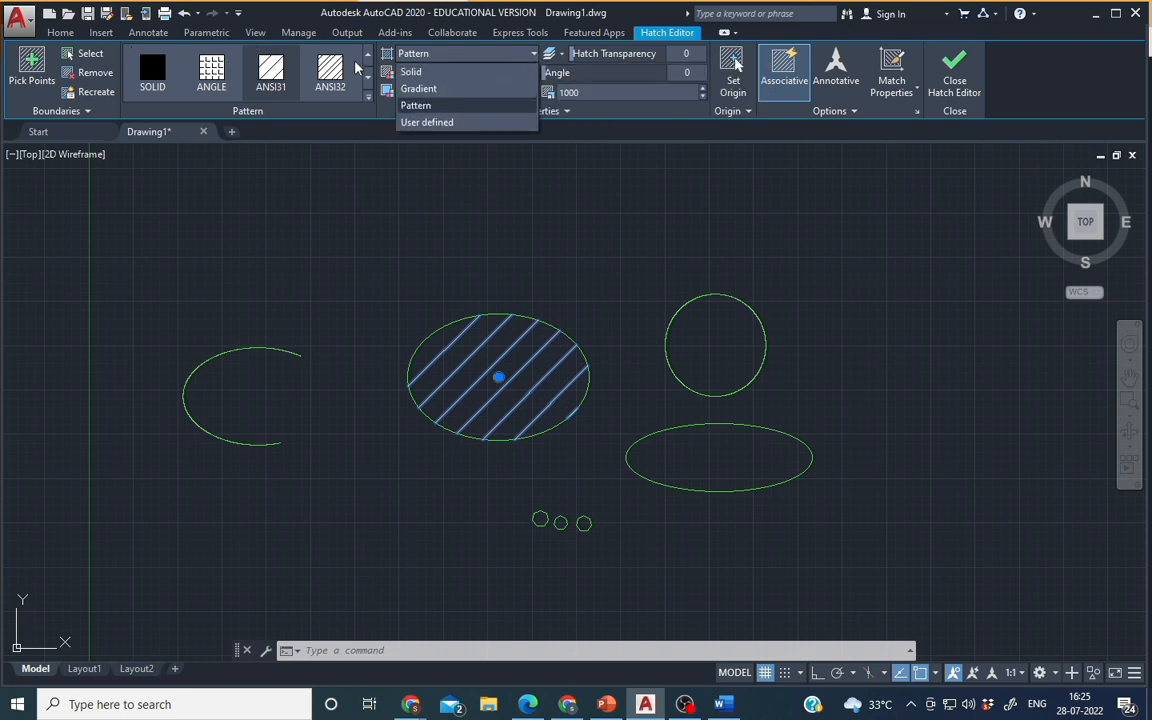
click(443, 90)
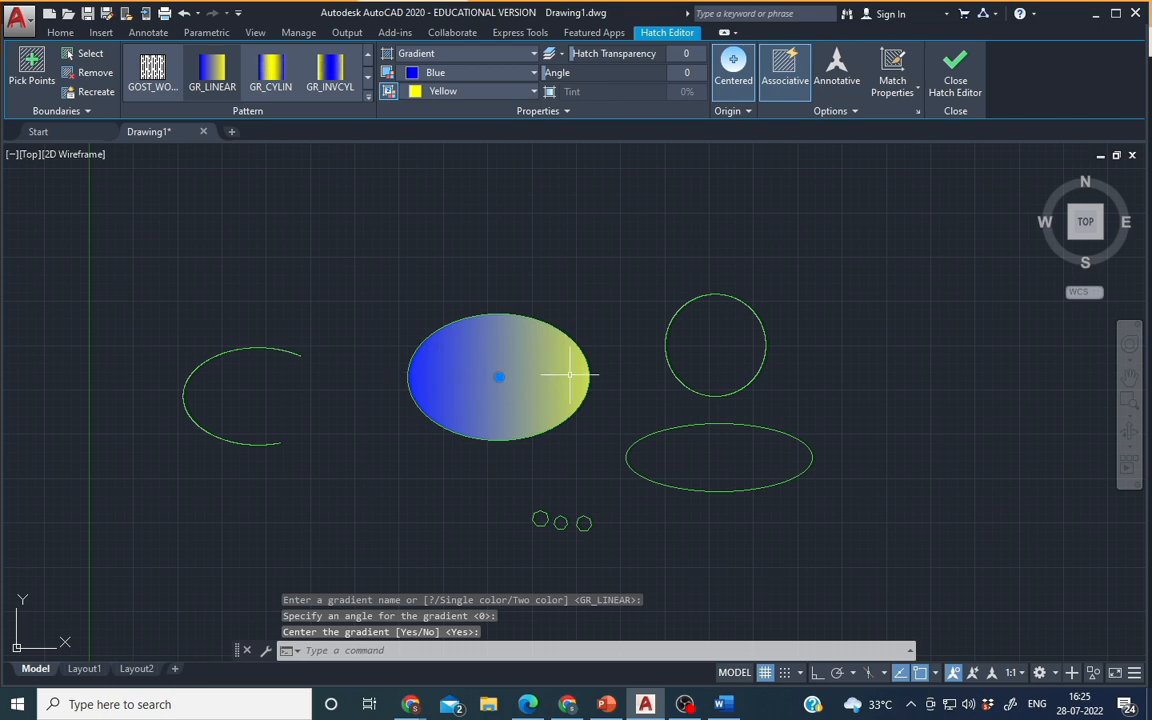
click(533, 75)
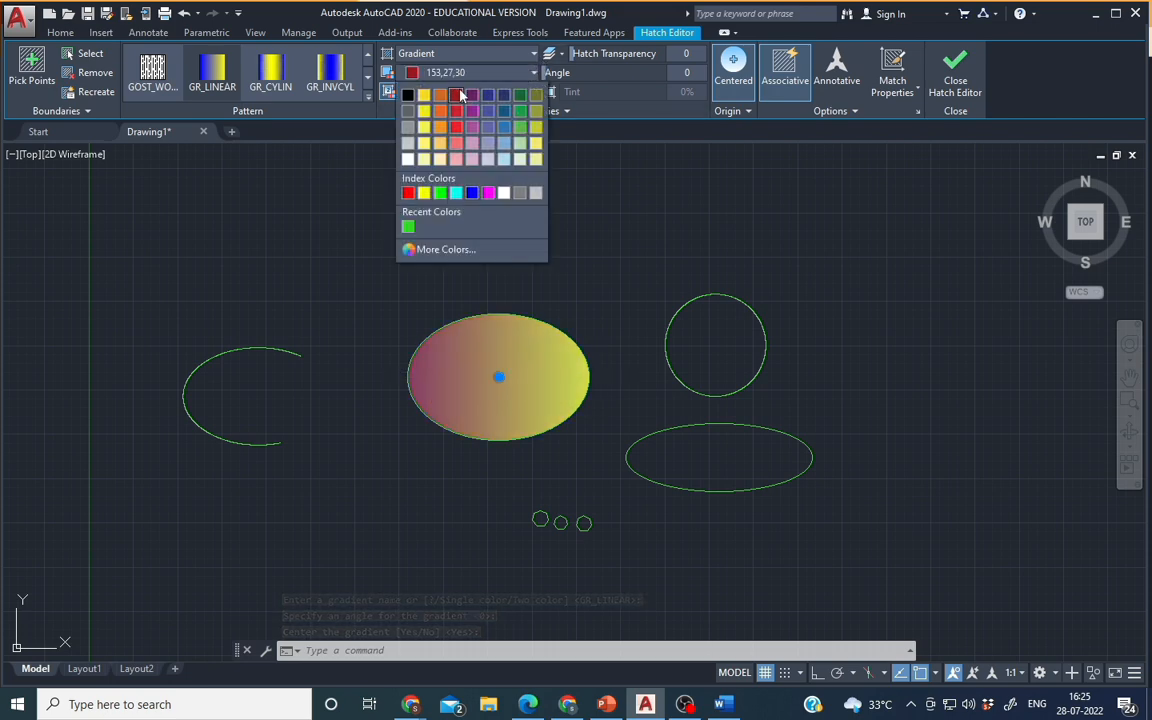
click(458, 95)
click(512, 93)
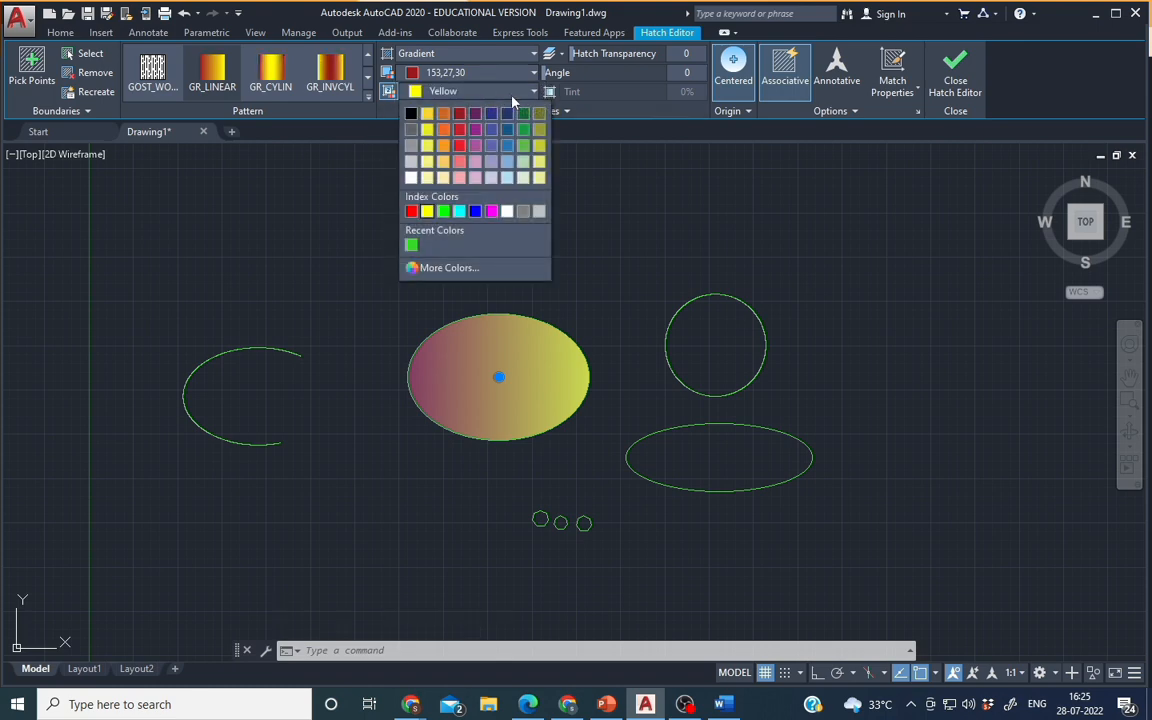
click(524, 131)
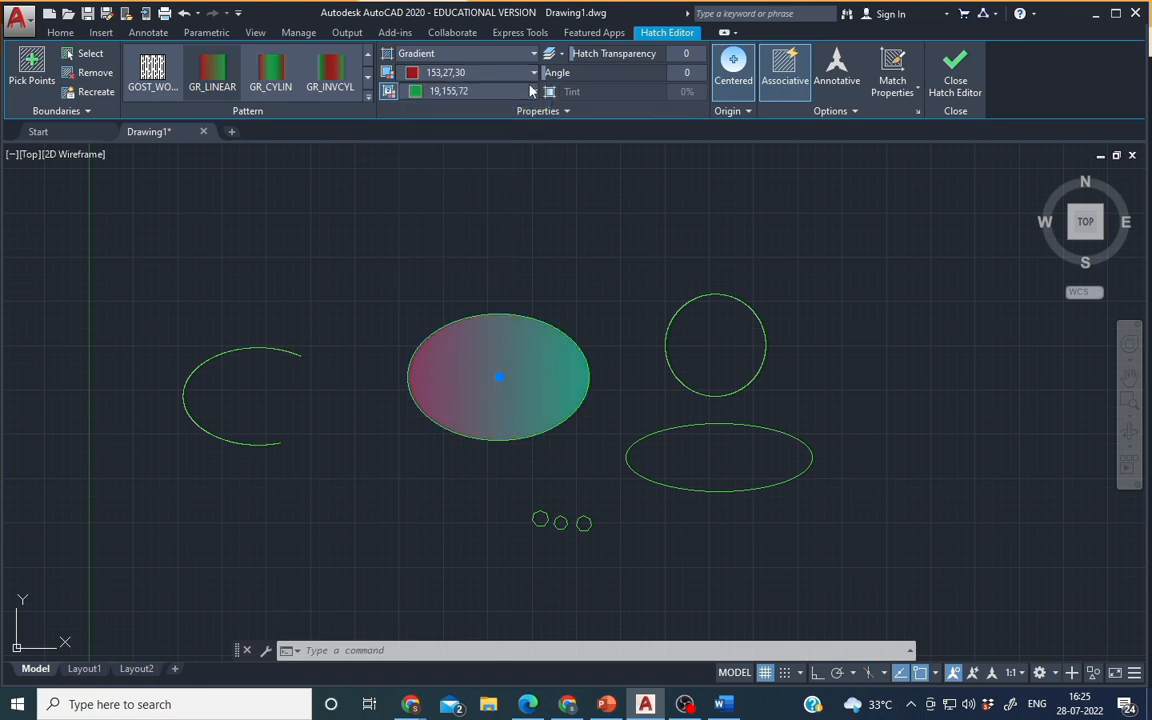
Step: Change the large ellipse's hatch type to Solid and set its colour to pale lavender (206,204,230)
click(533, 56)
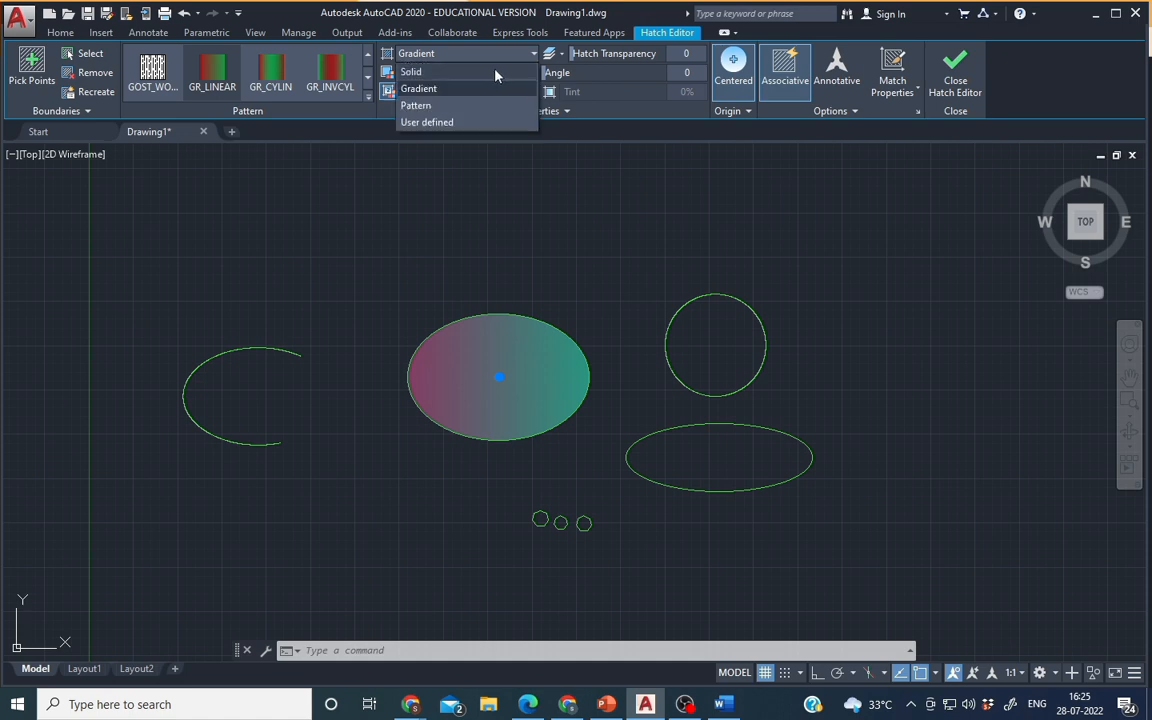
click(425, 69)
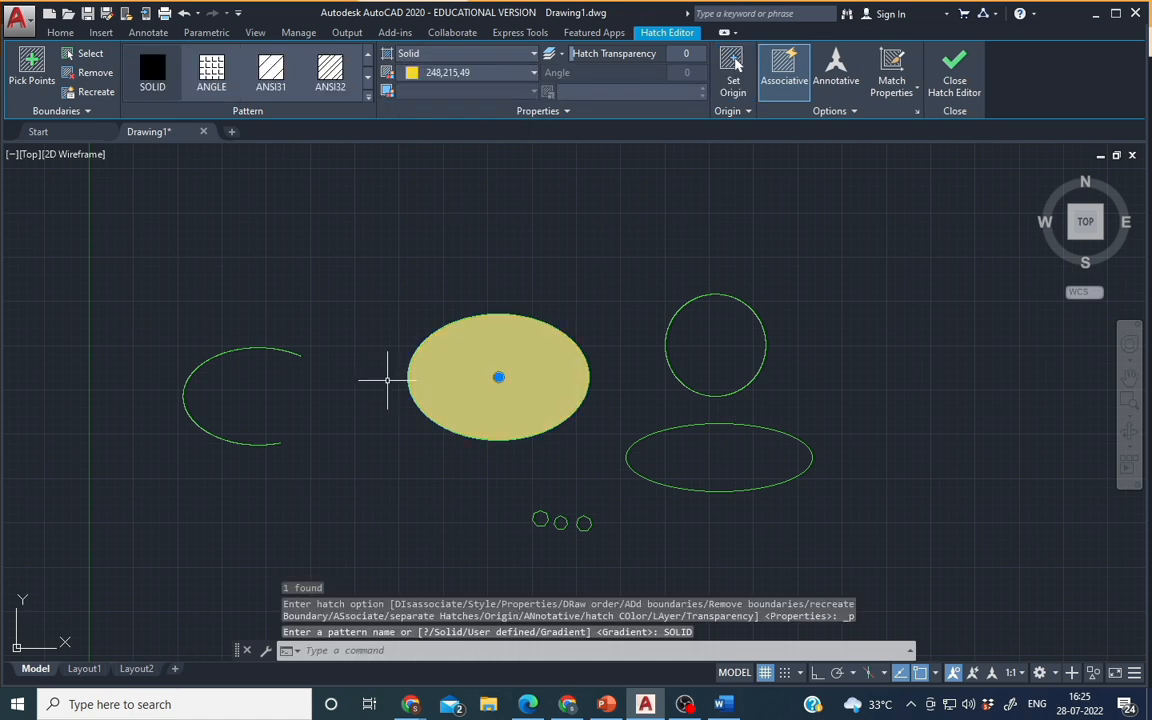
click(462, 72)
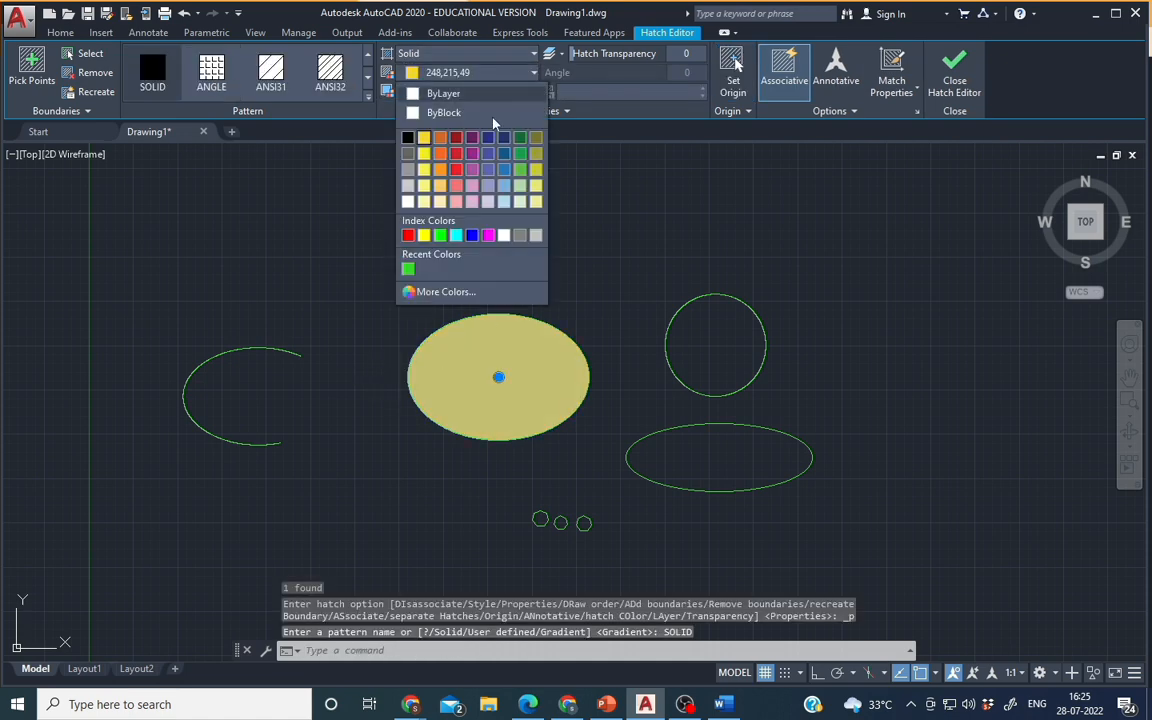
click(488, 201)
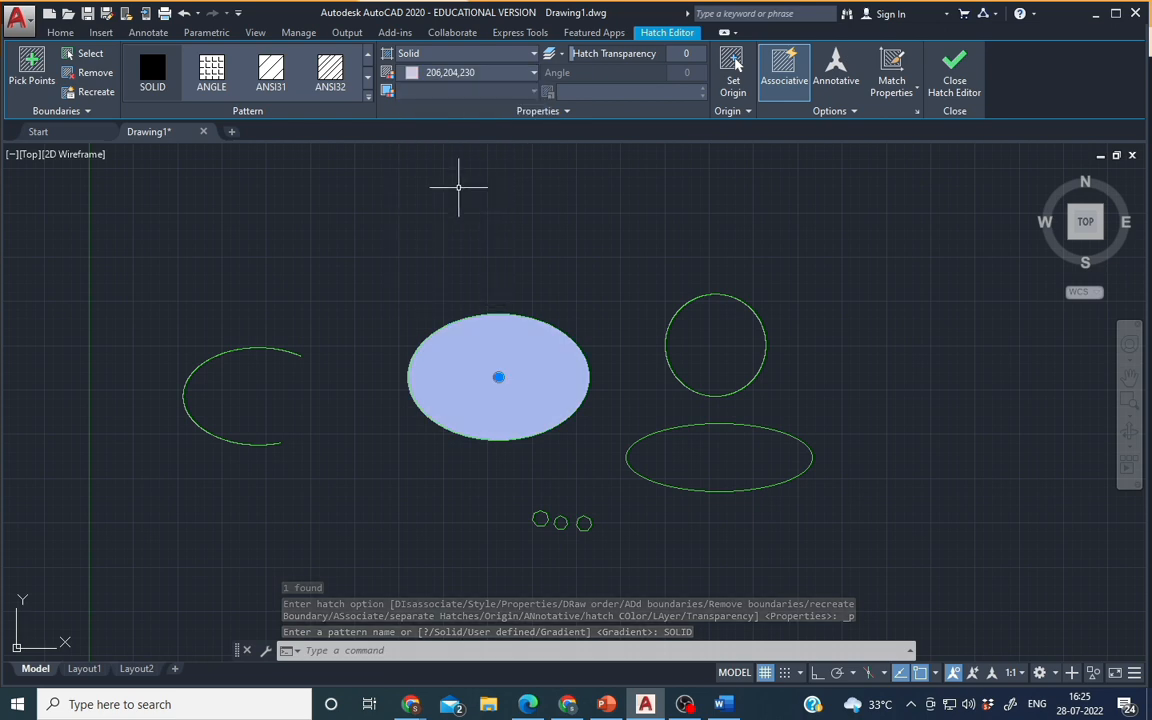
Step: Switch the large ellipse's hatch back to the Pattern type, browse its patterns and colours, and leave hatch editing
click(531, 78)
click(531, 54)
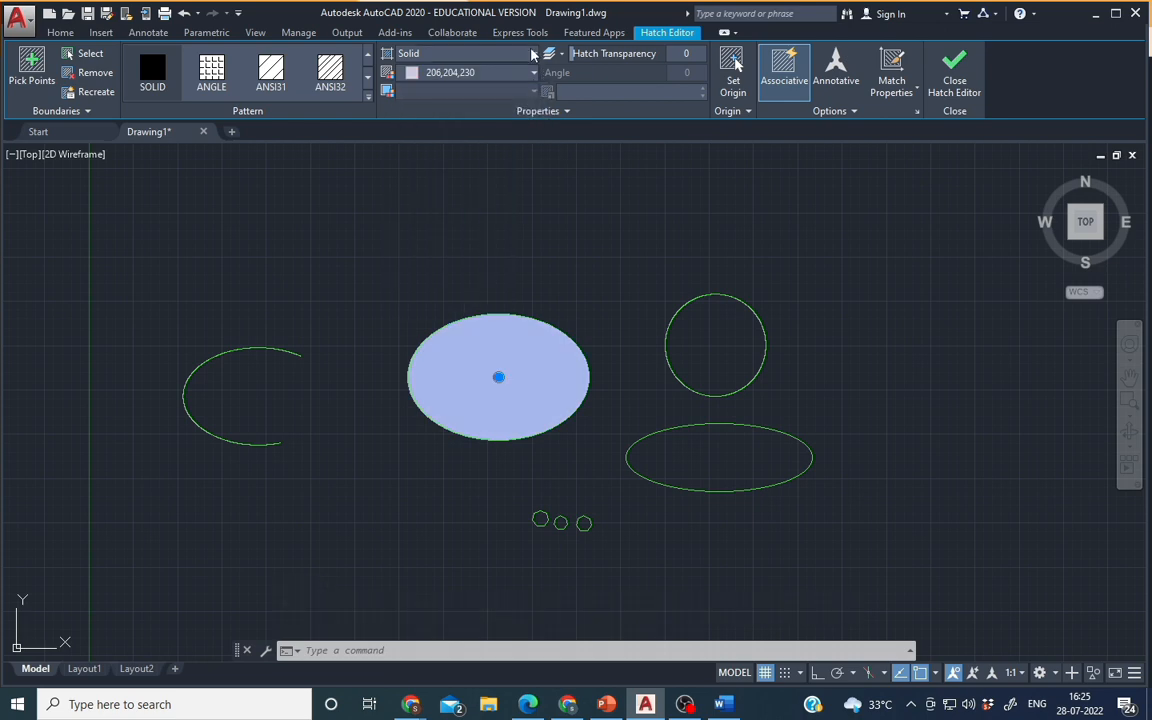
click(531, 55)
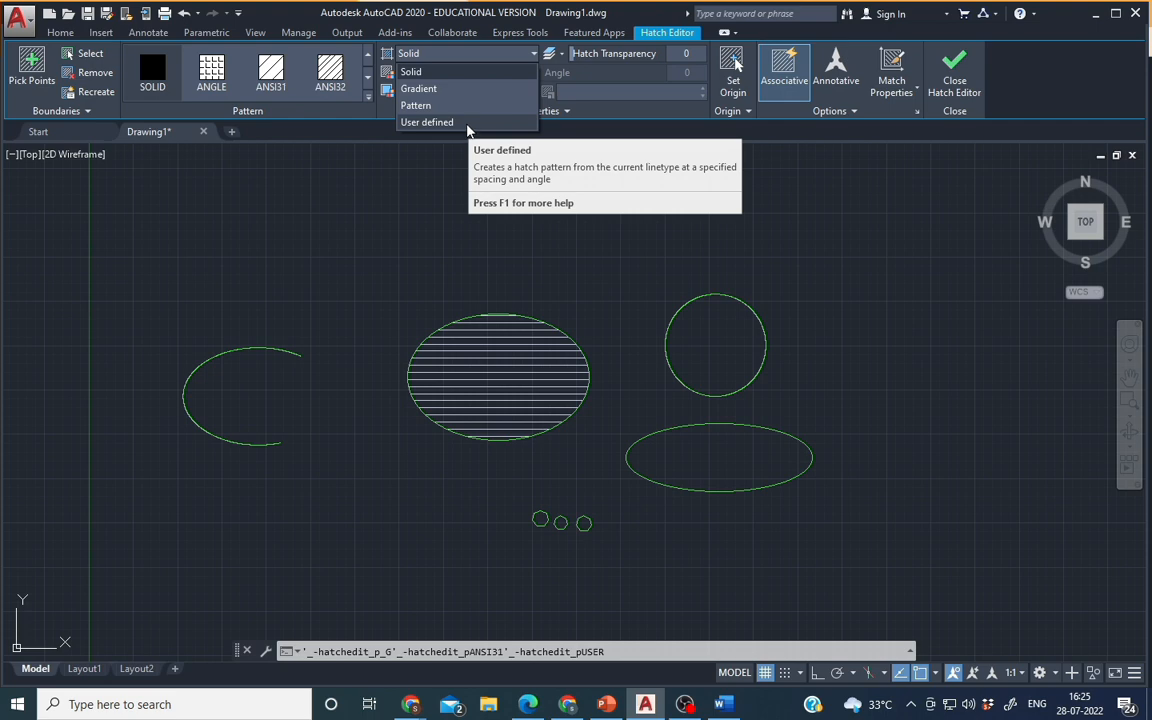
click(437, 106)
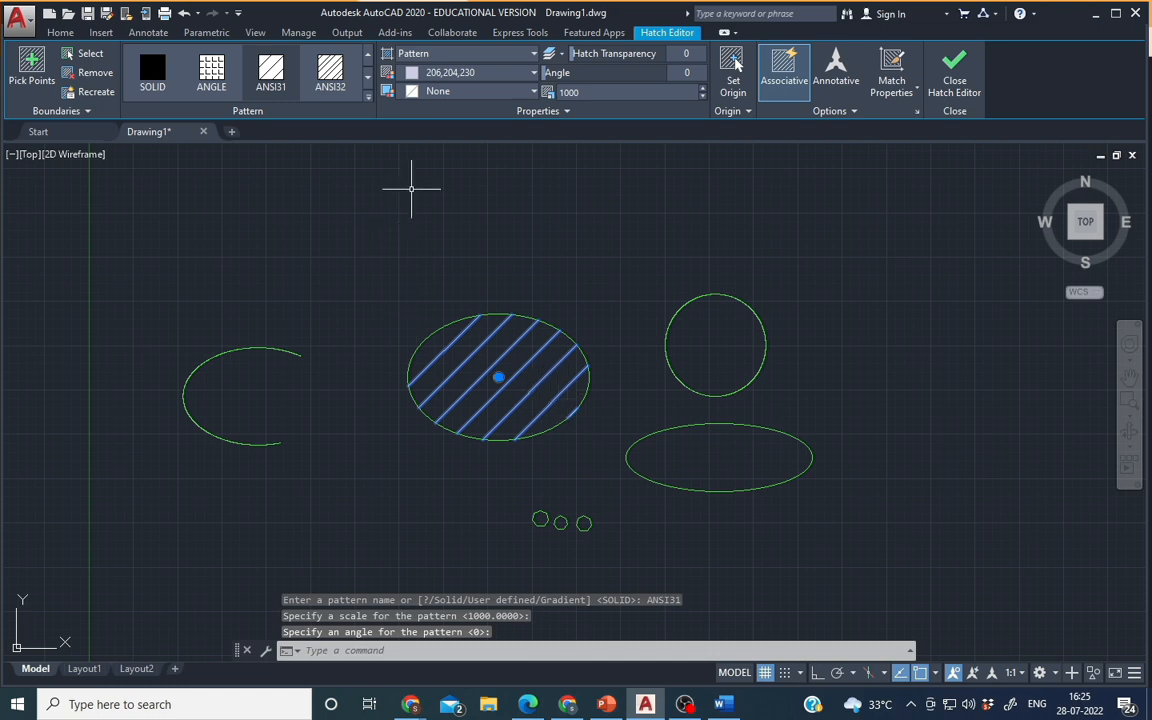
click(368, 96)
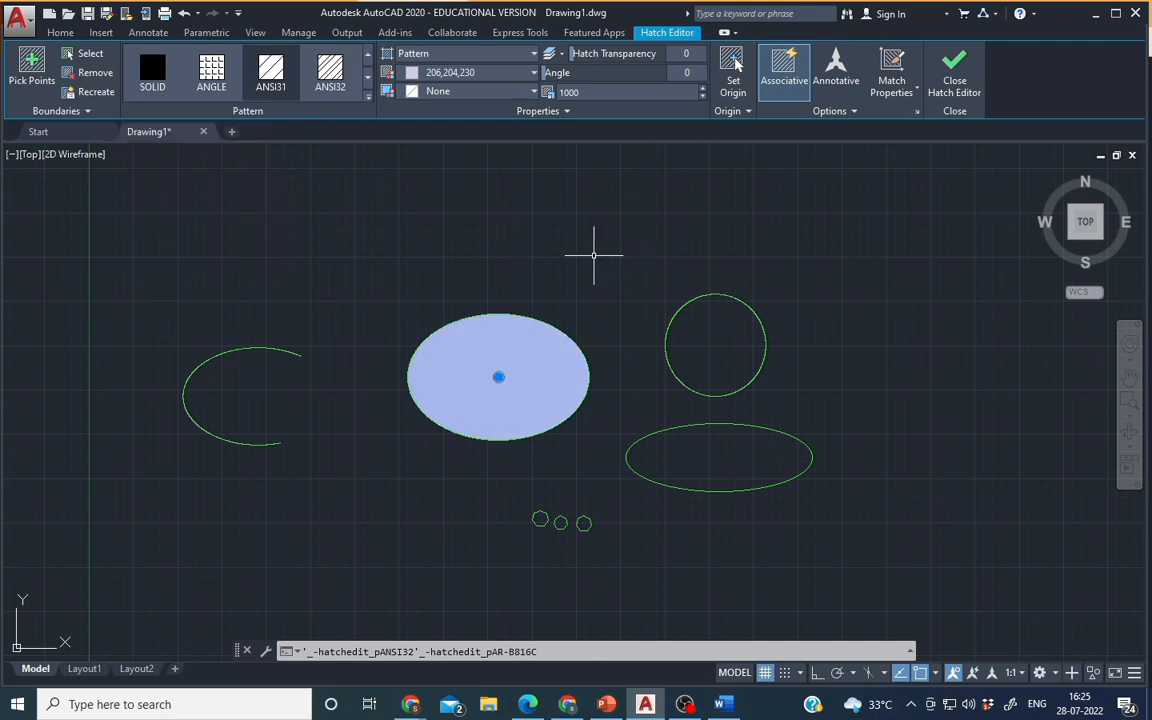
click(480, 75)
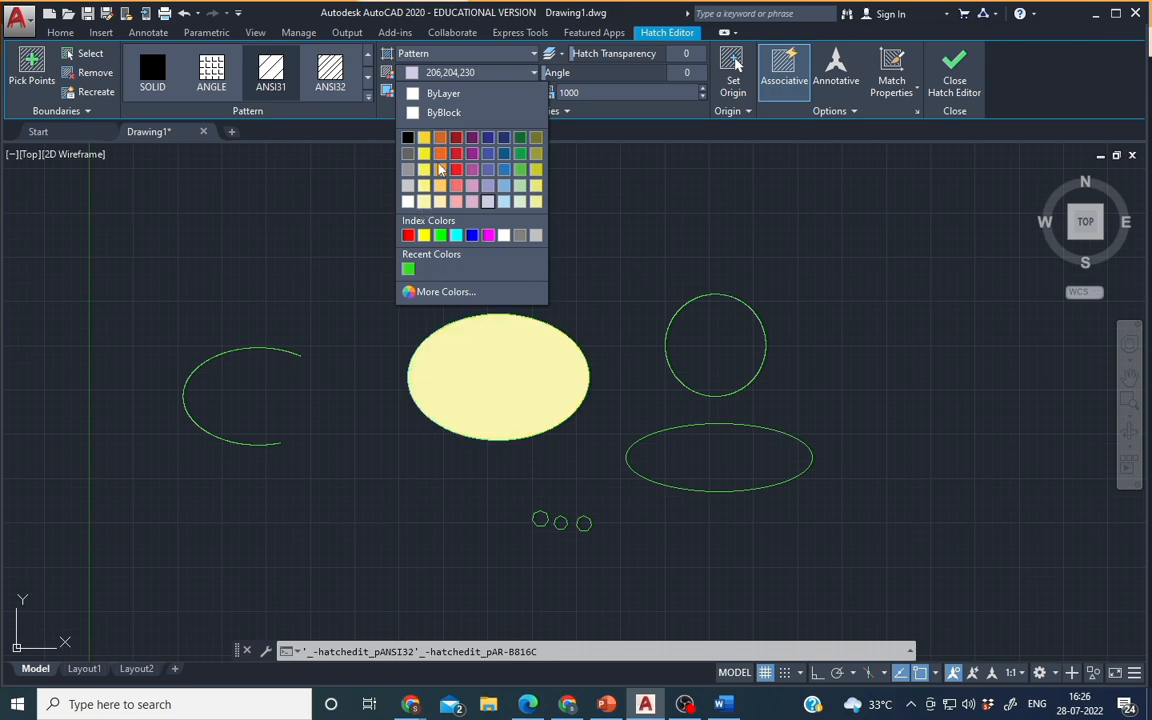
click(478, 75)
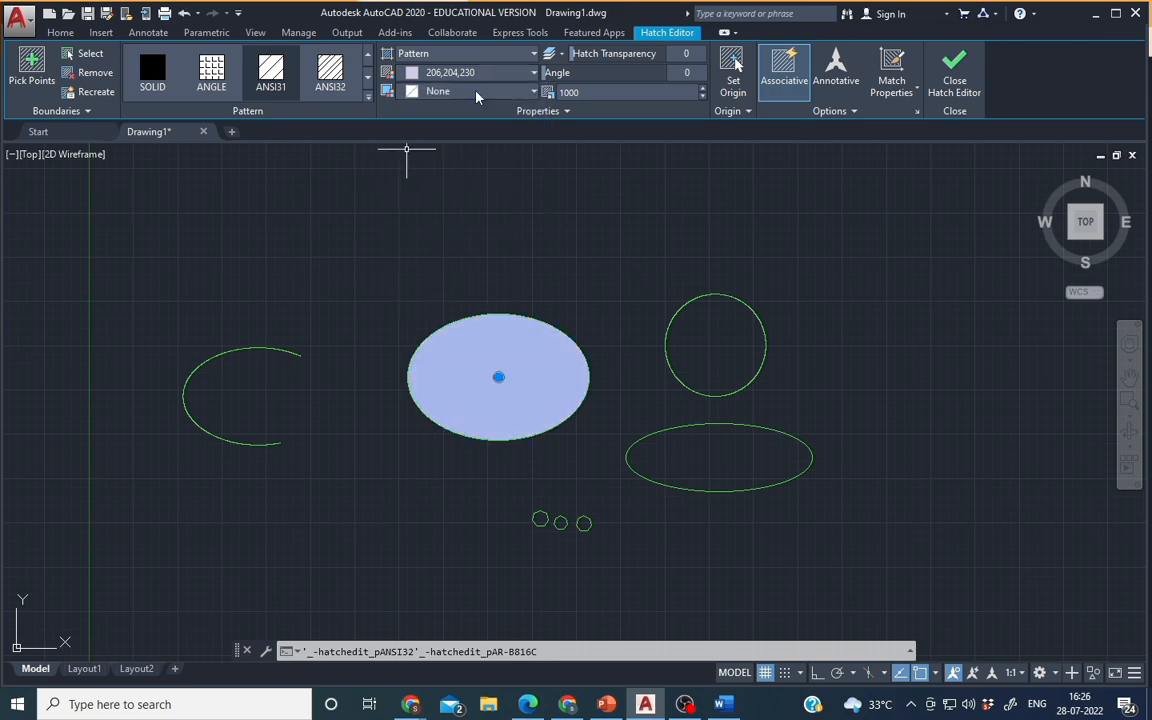
key(Escape)
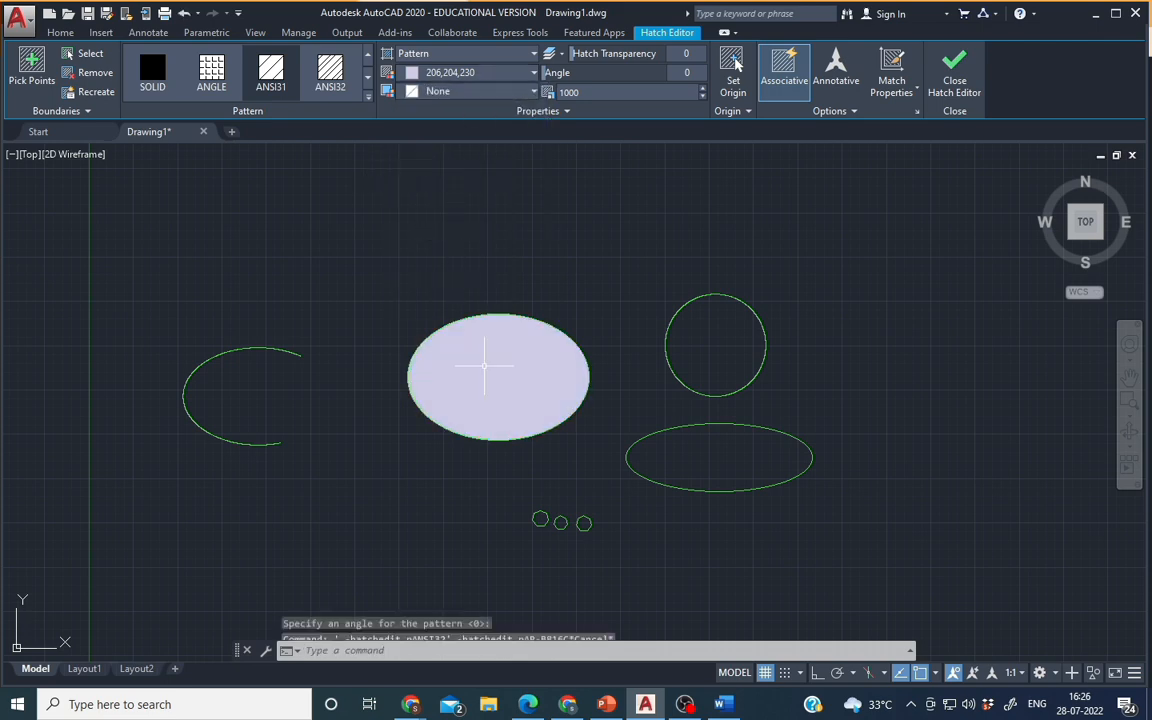
click(528, 322)
key(Escape)
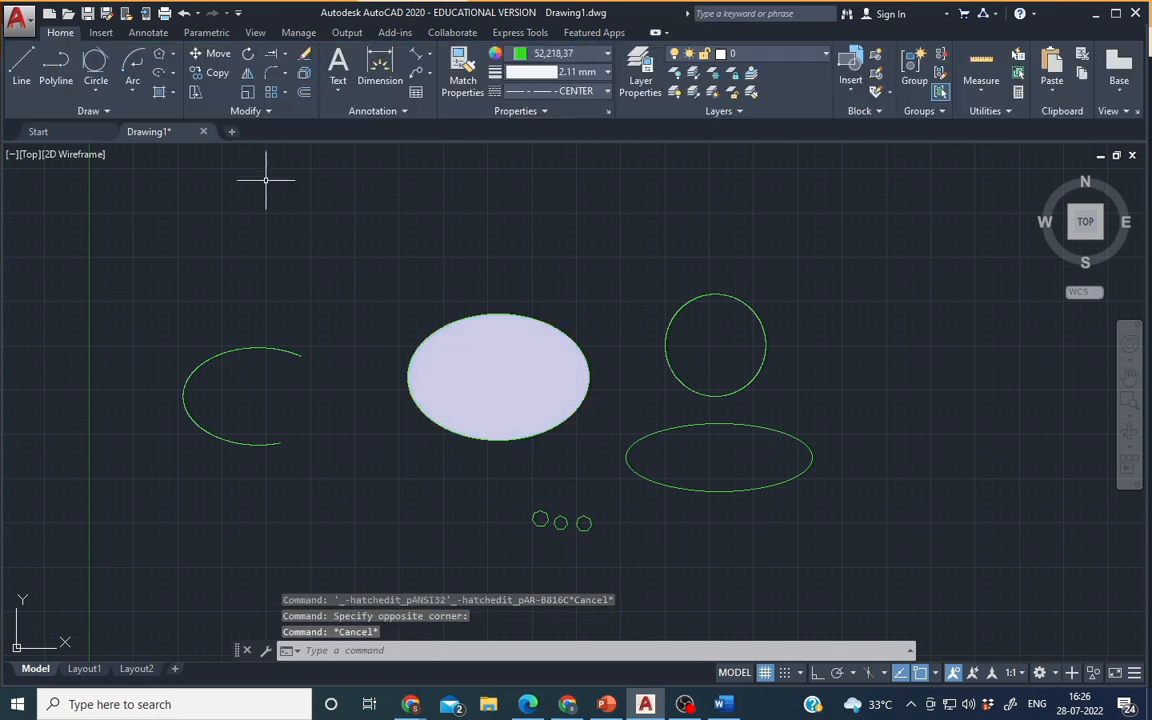
click(173, 92)
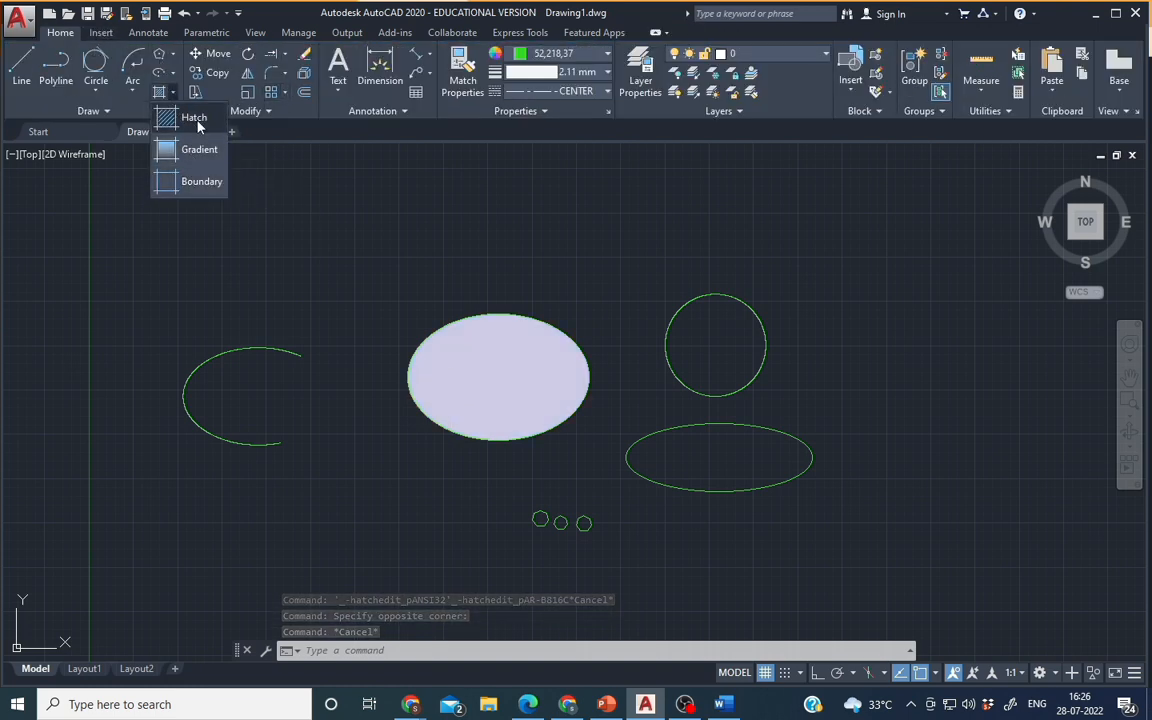
click(369, 219)
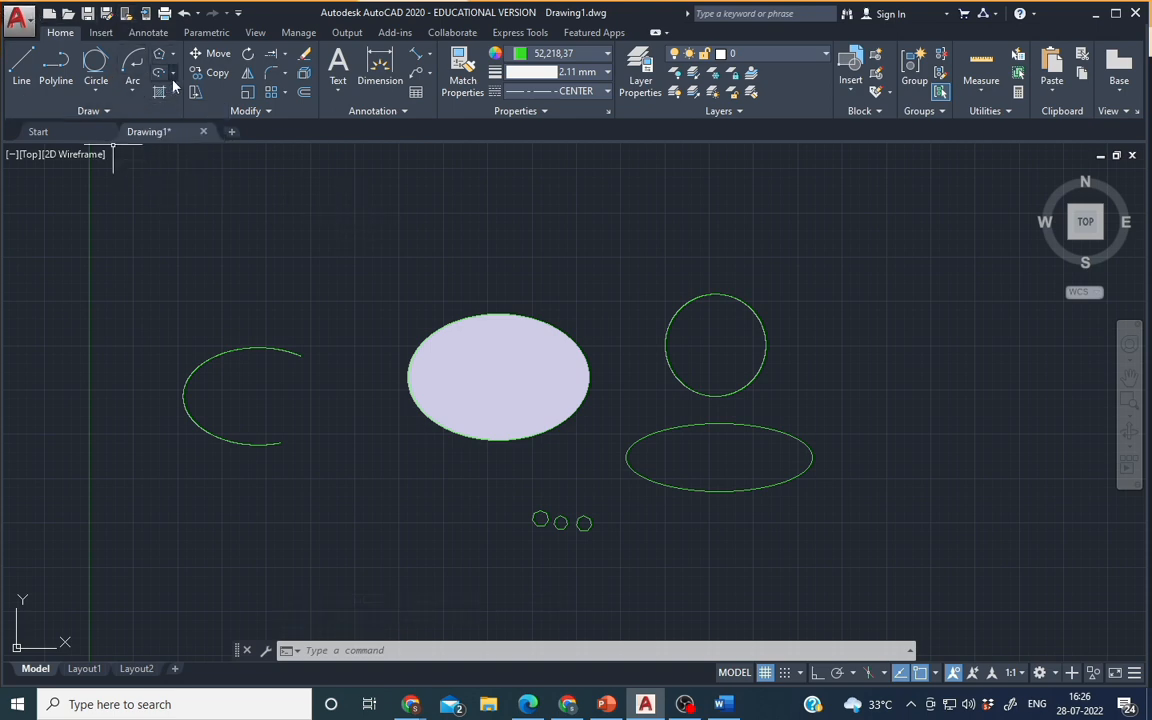
Step: Draw a wavy Spline Fit curve through five points above the filled ellipse and circle, and select it to show its fit points
click(108, 111)
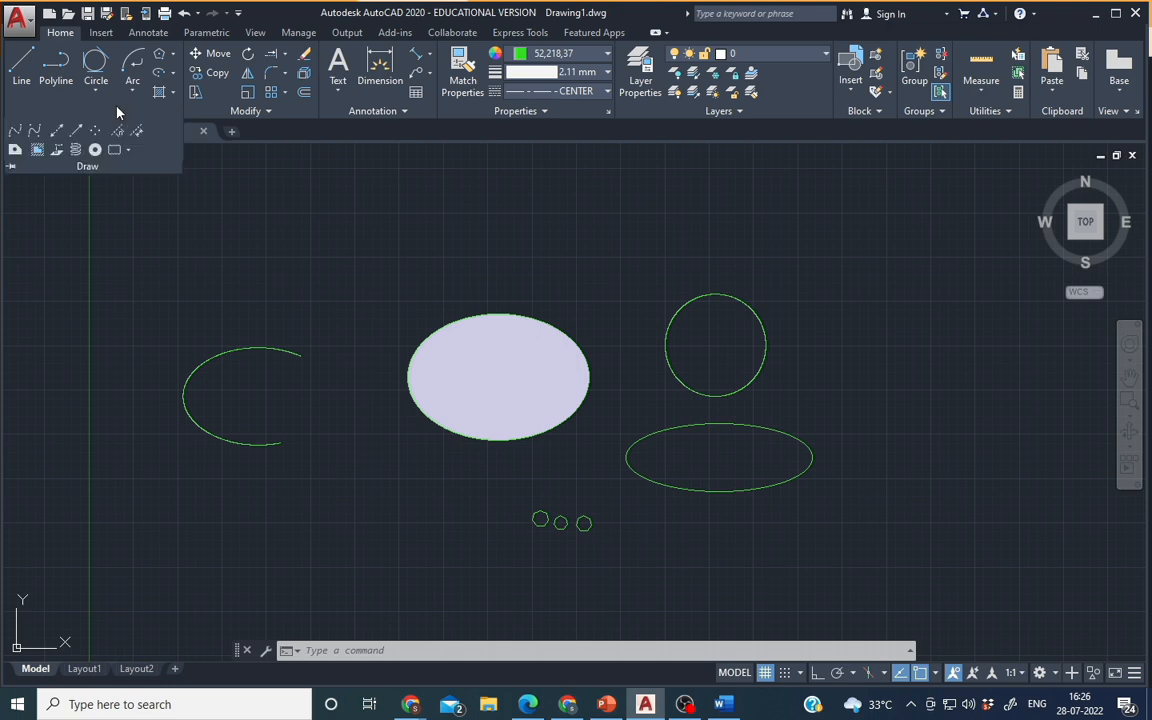
click(14, 134)
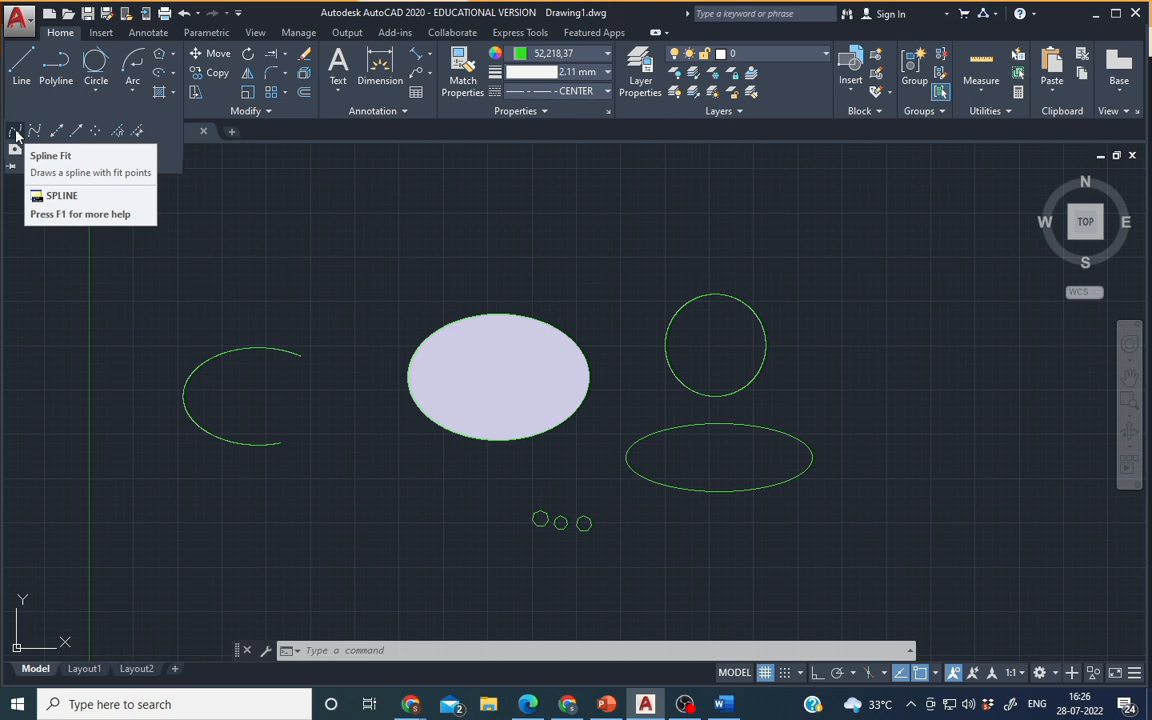
click(16, 134)
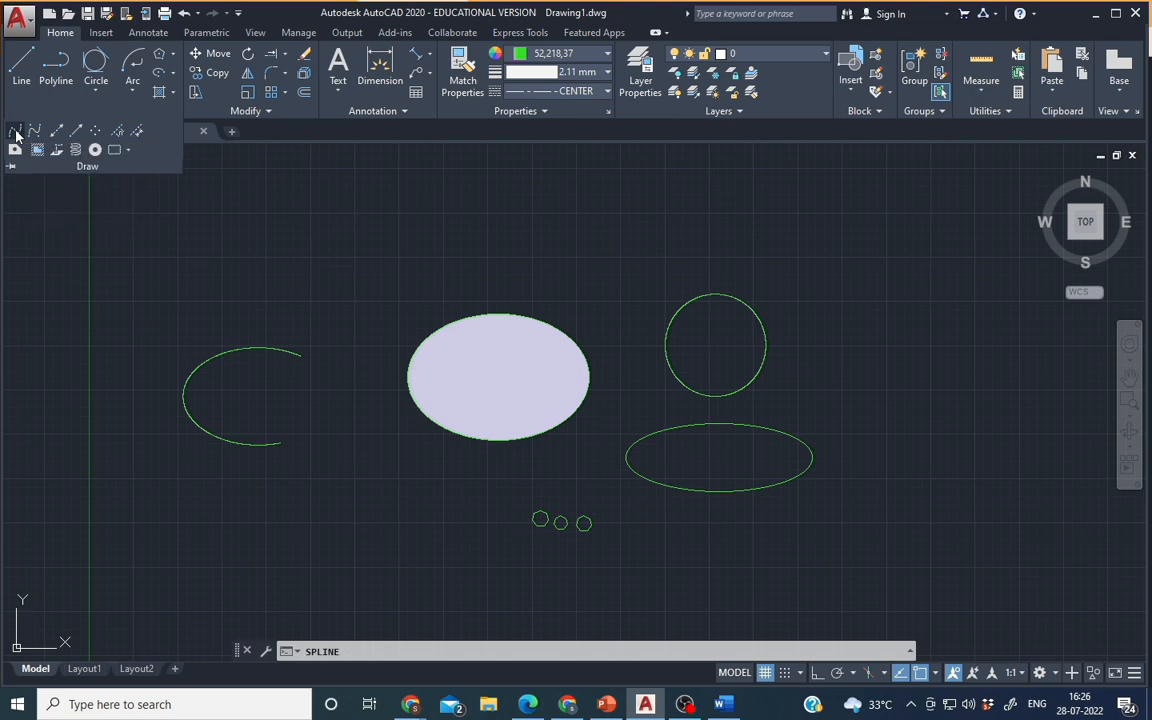
click(337, 276)
click(447, 230)
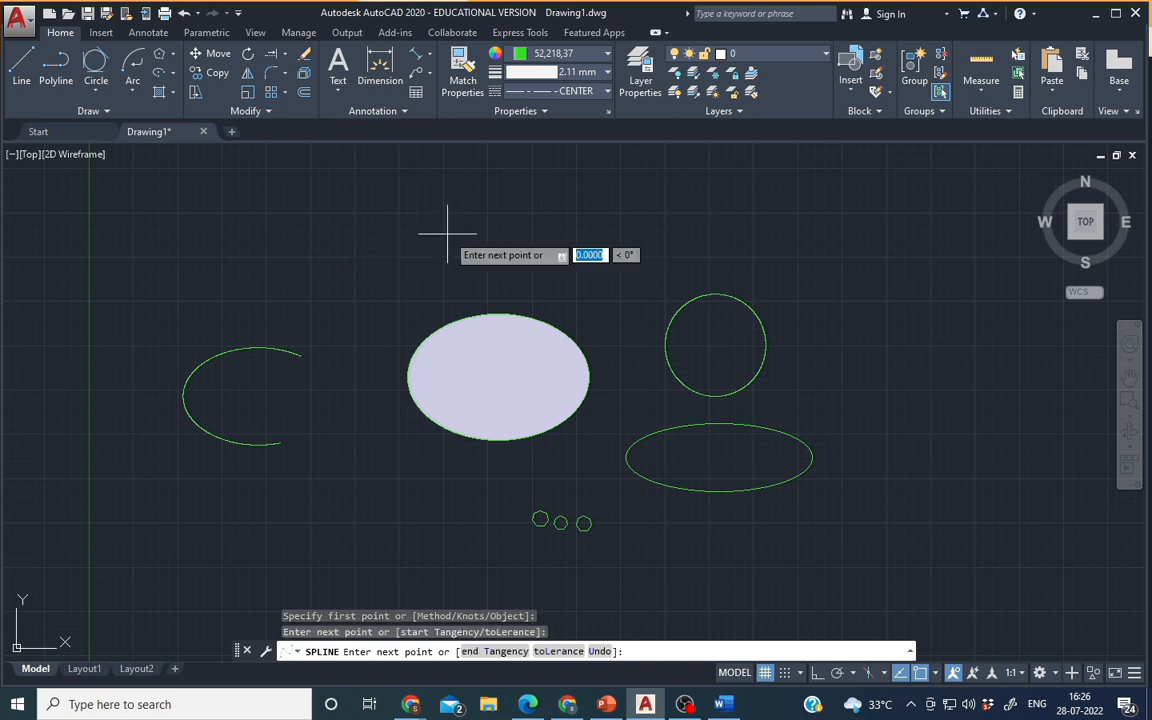
click(609, 254)
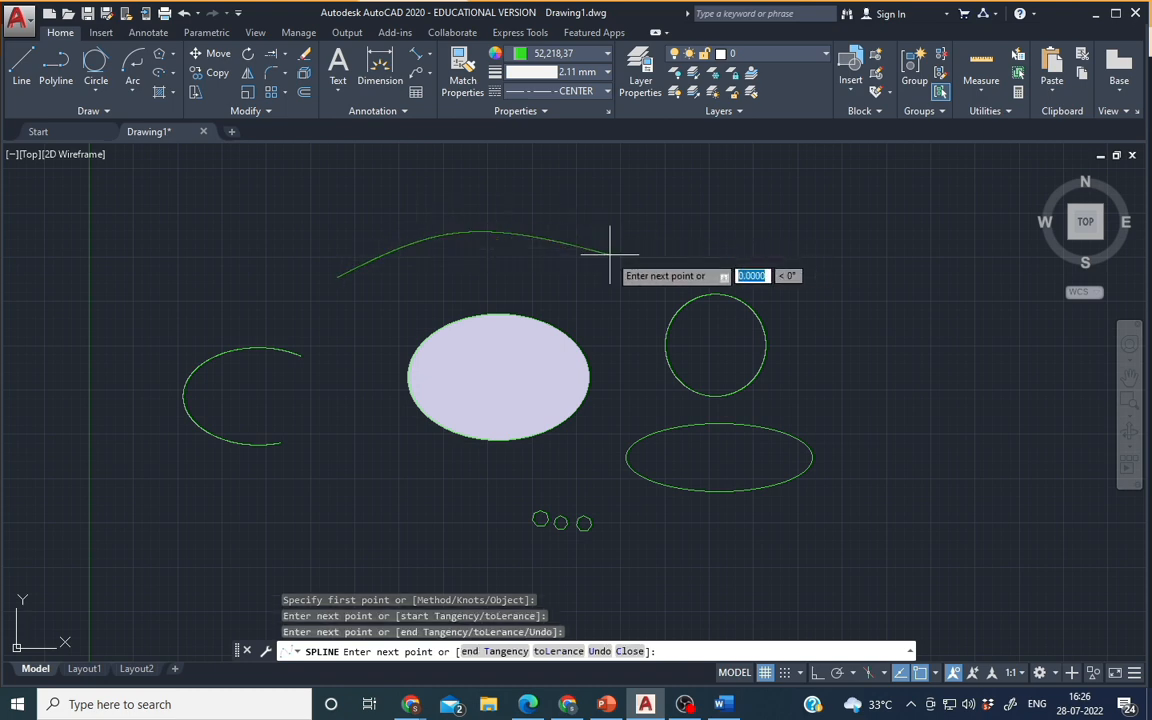
click(730, 189)
click(879, 222)
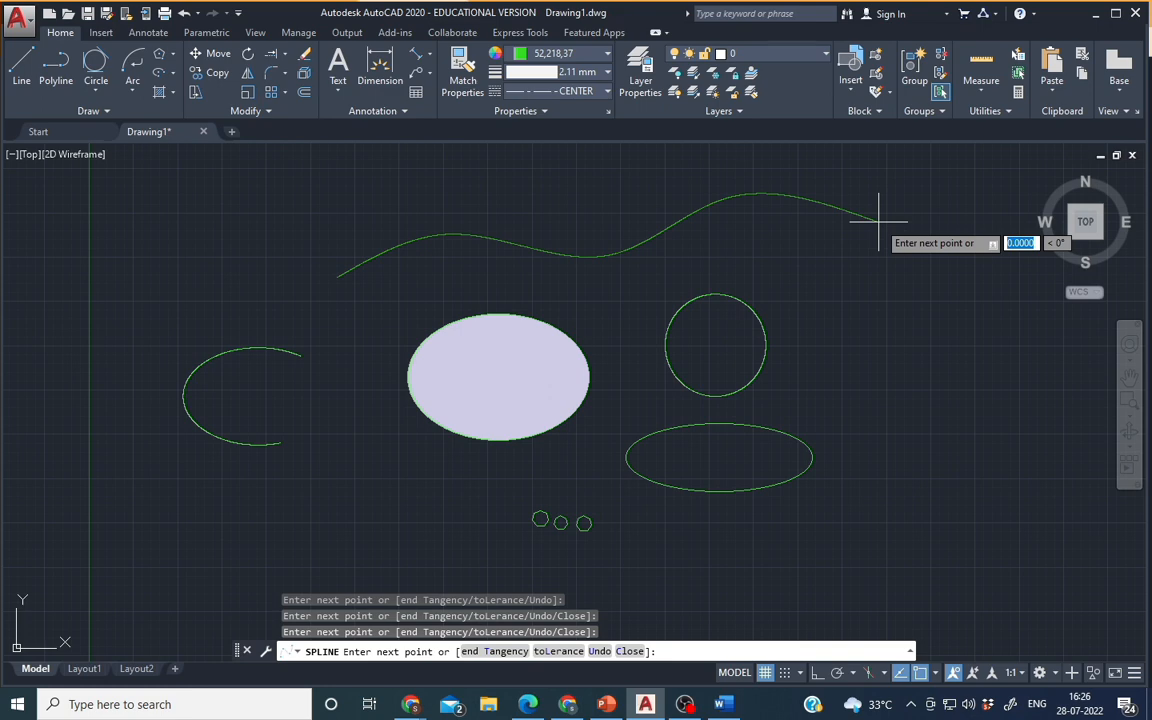
right_click(879, 222)
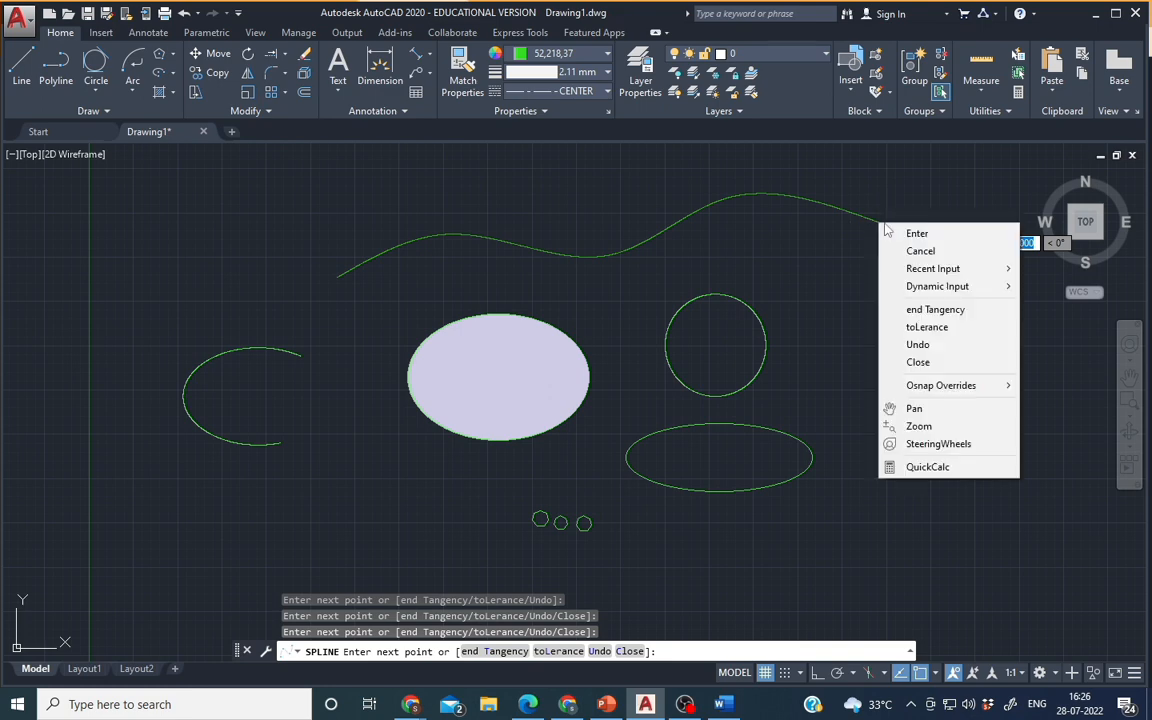
click(917, 236)
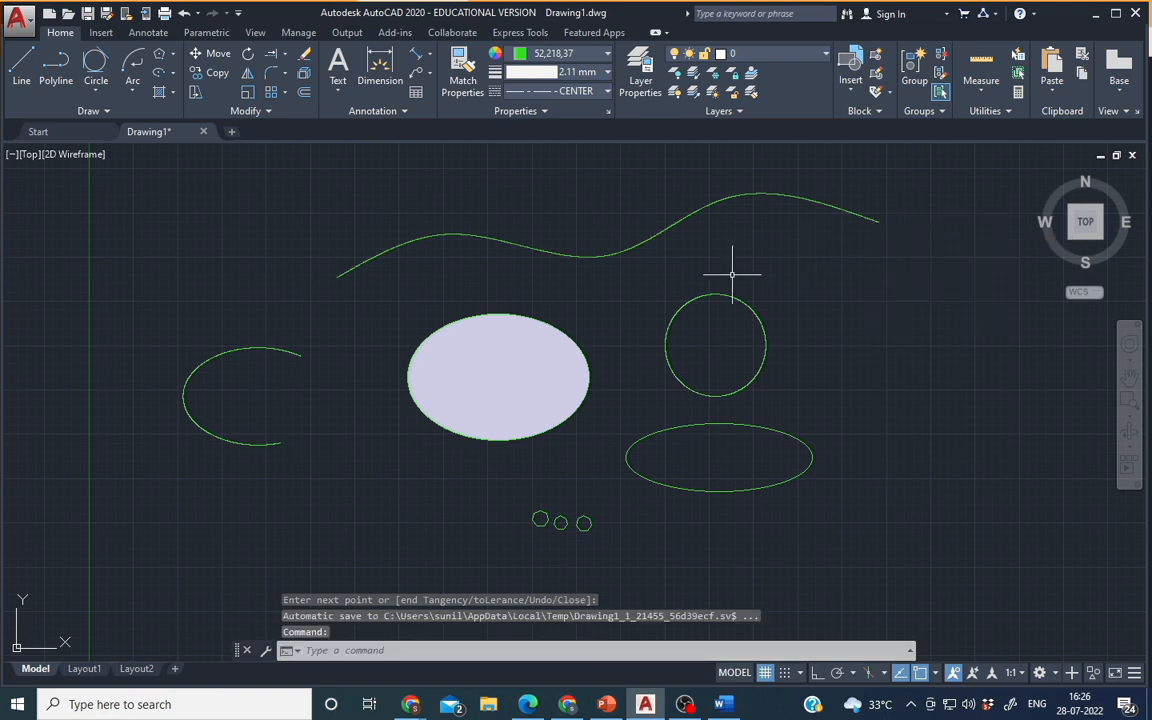
click(803, 199)
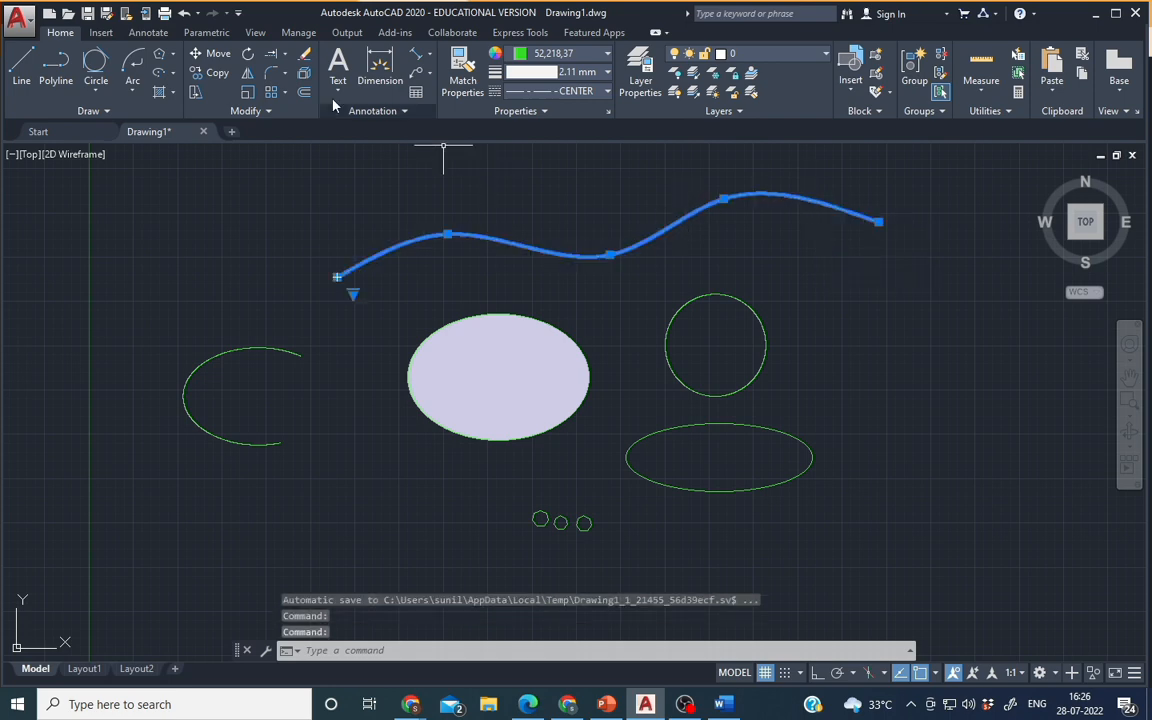
Step: Draw a gently waving Spline CV curve with five control vertices in the empty area beyond the circle and the first spline
click(102, 110)
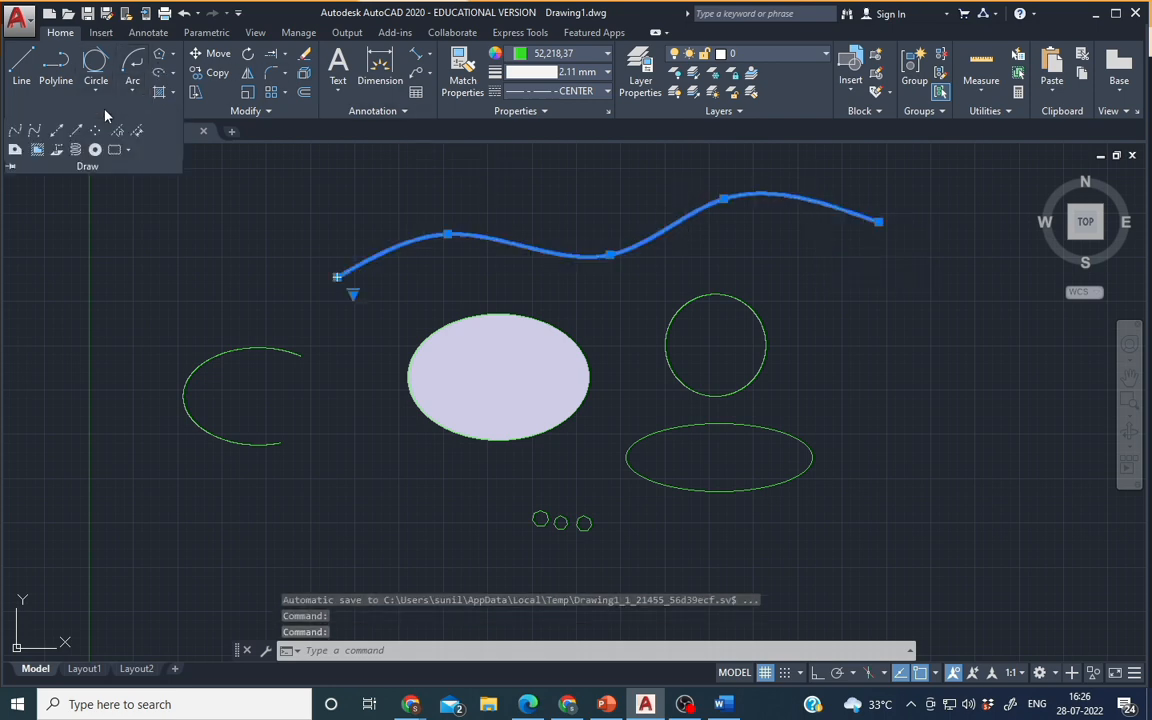
click(35, 130)
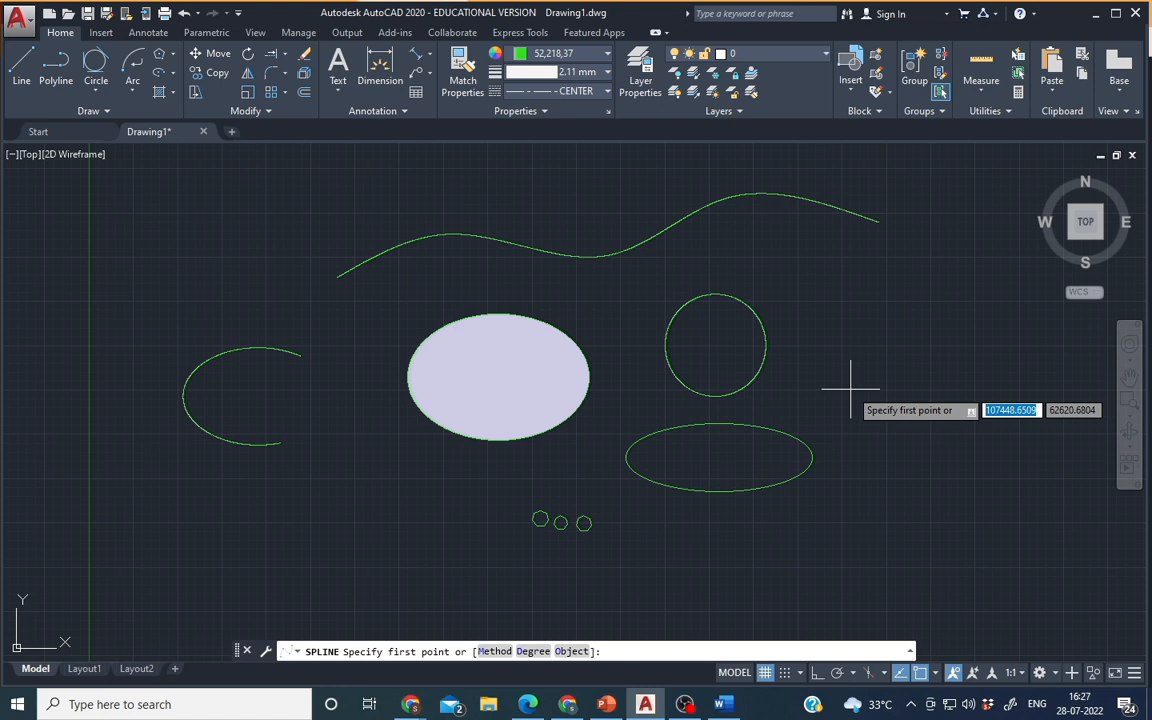
middle_drag(851, 390, 494, 404)
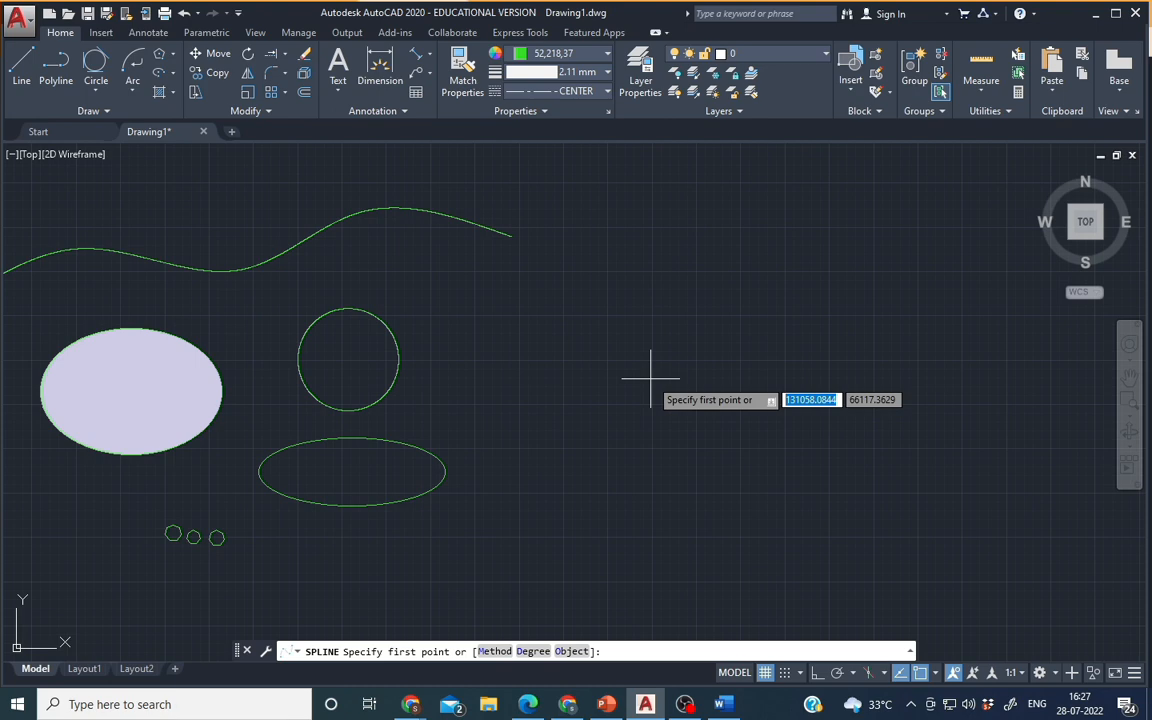
click(650, 378)
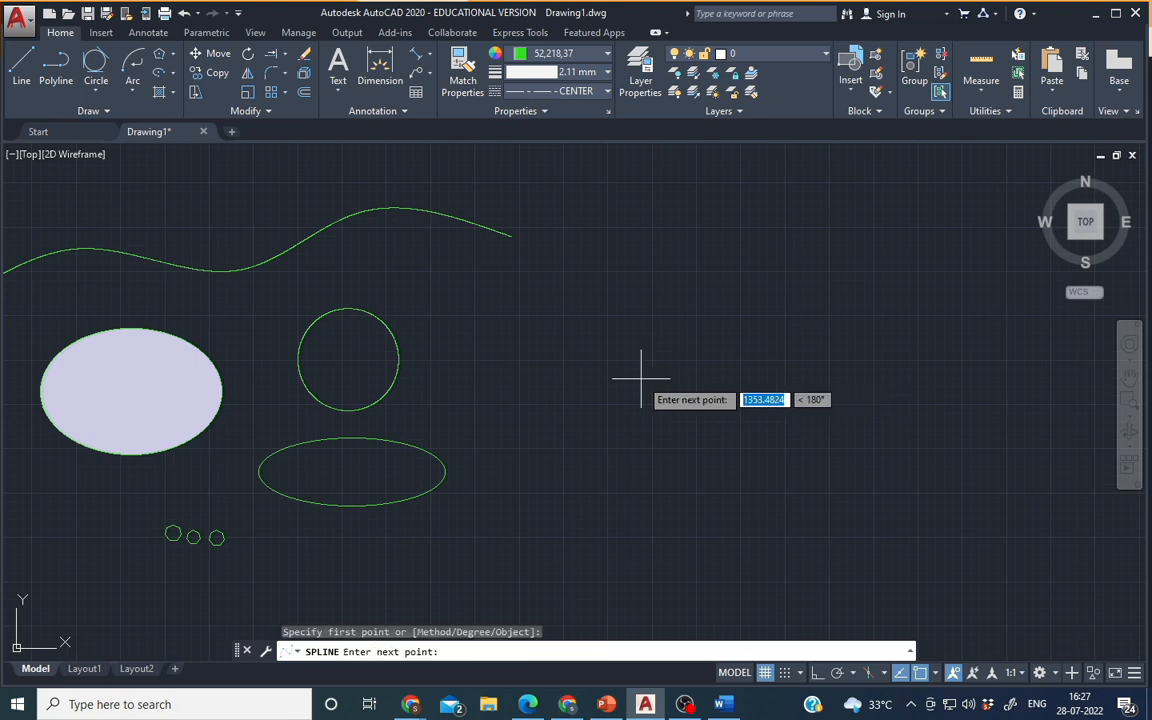
click(729, 285)
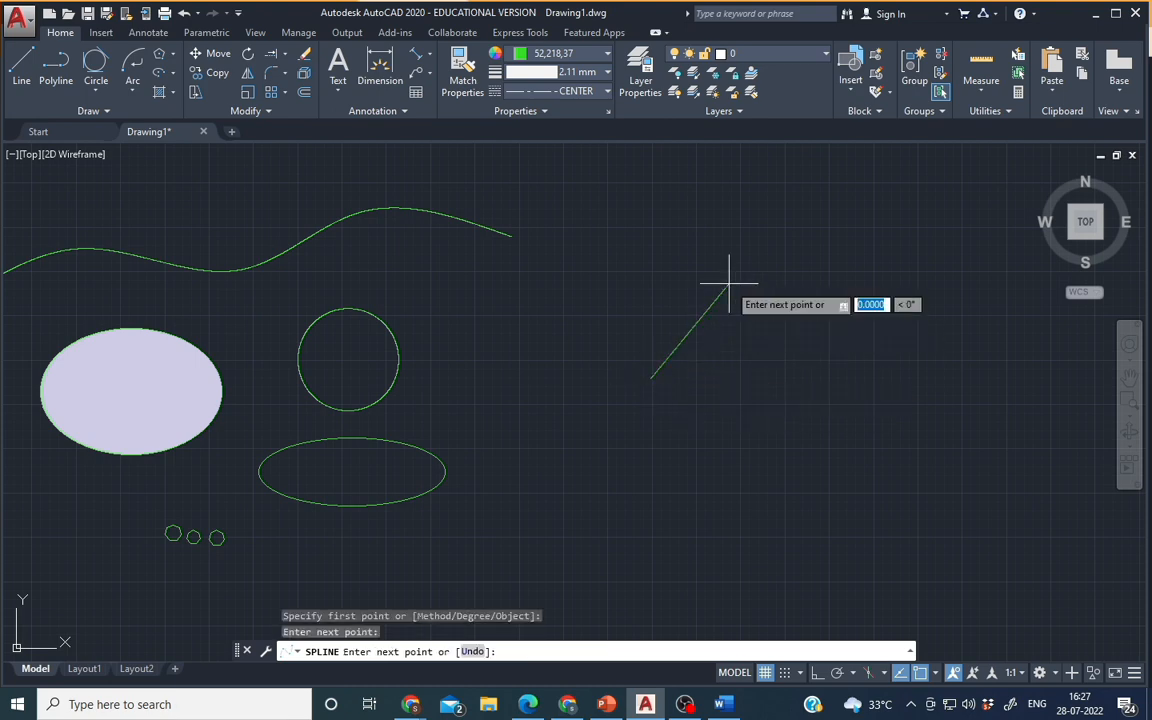
click(913, 352)
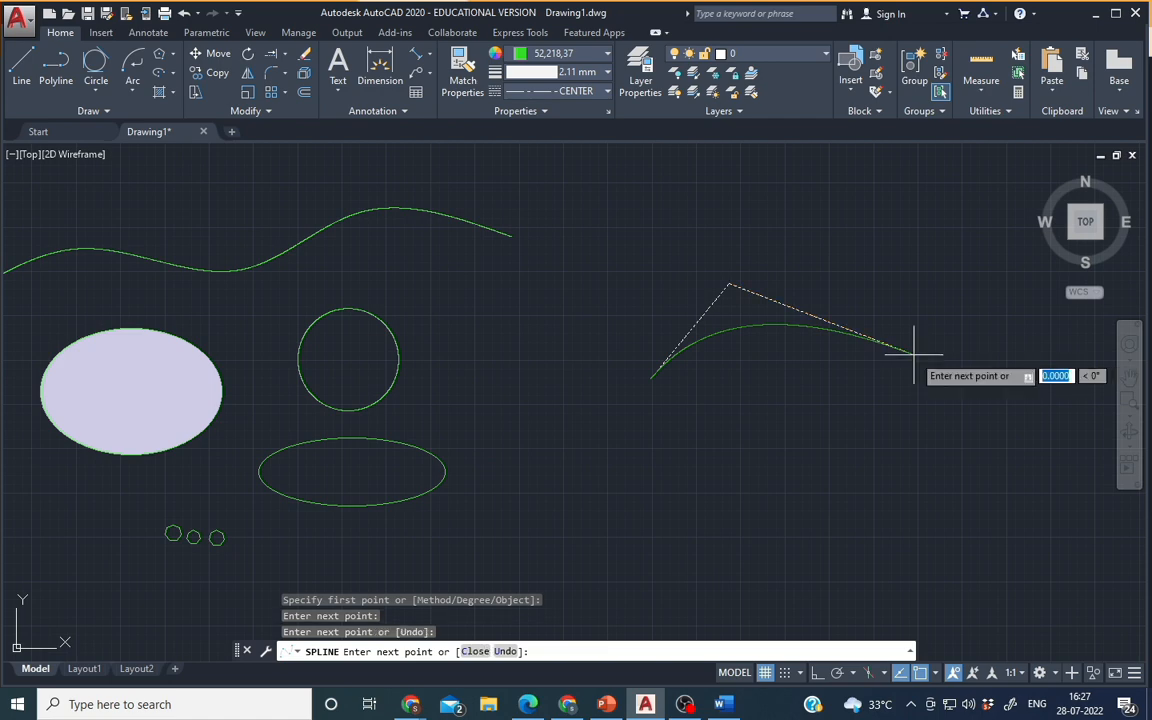
click(989, 302)
middle_drag(1028, 334, 745, 357)
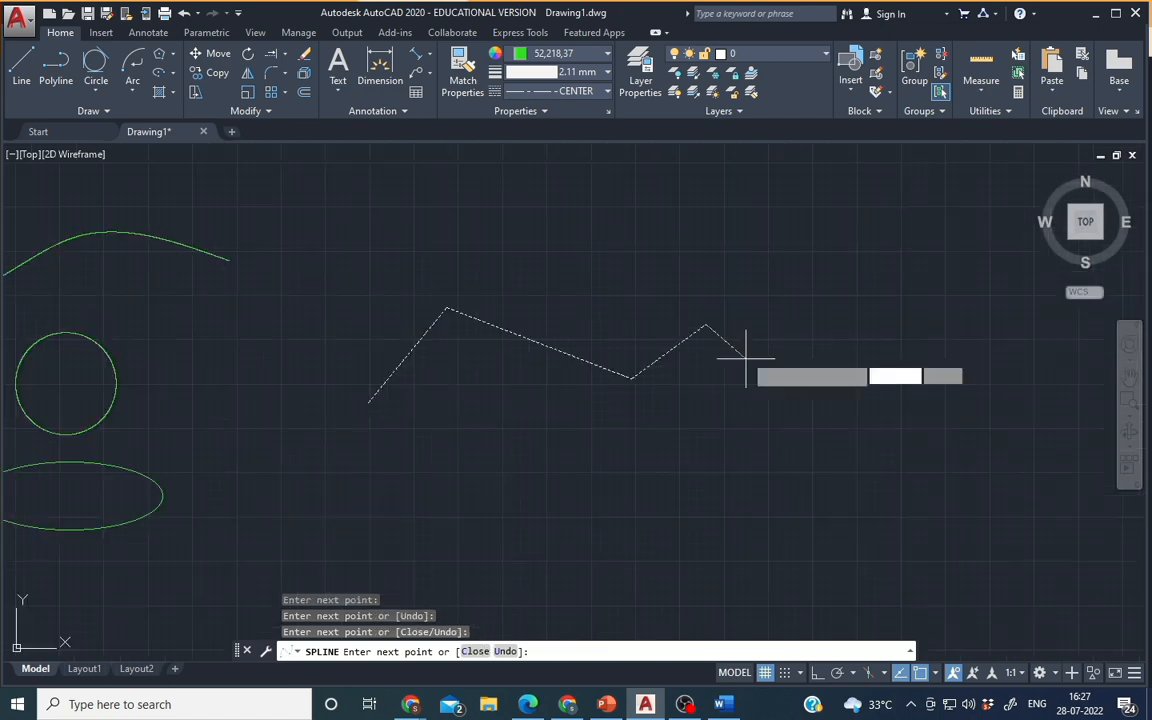
right_click(800, 302)
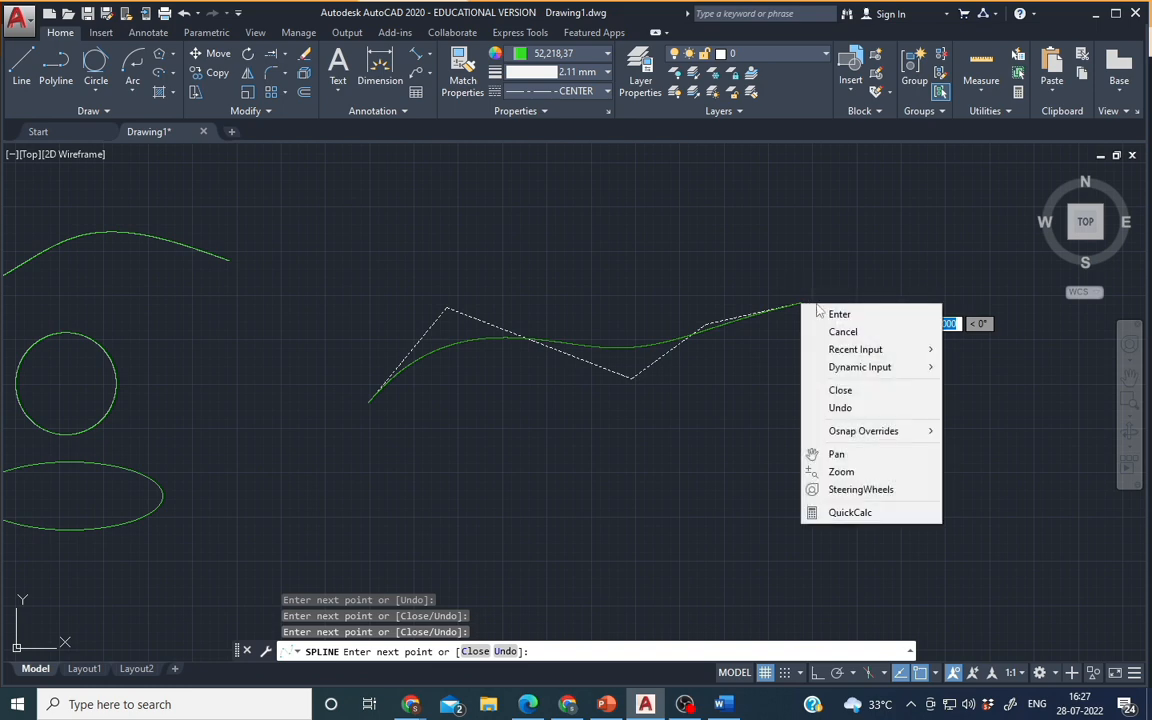
click(838, 316)
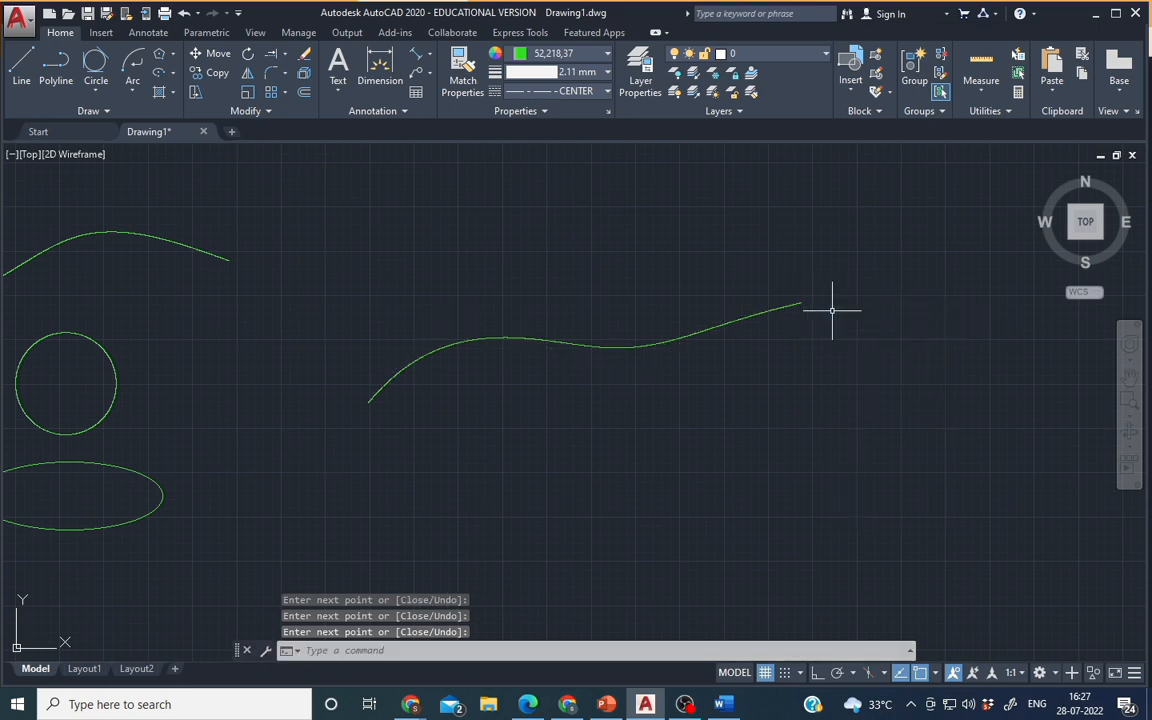
Step: Select the new control-vertex spline to examine its control points and frame, and clear the selection
click(777, 308)
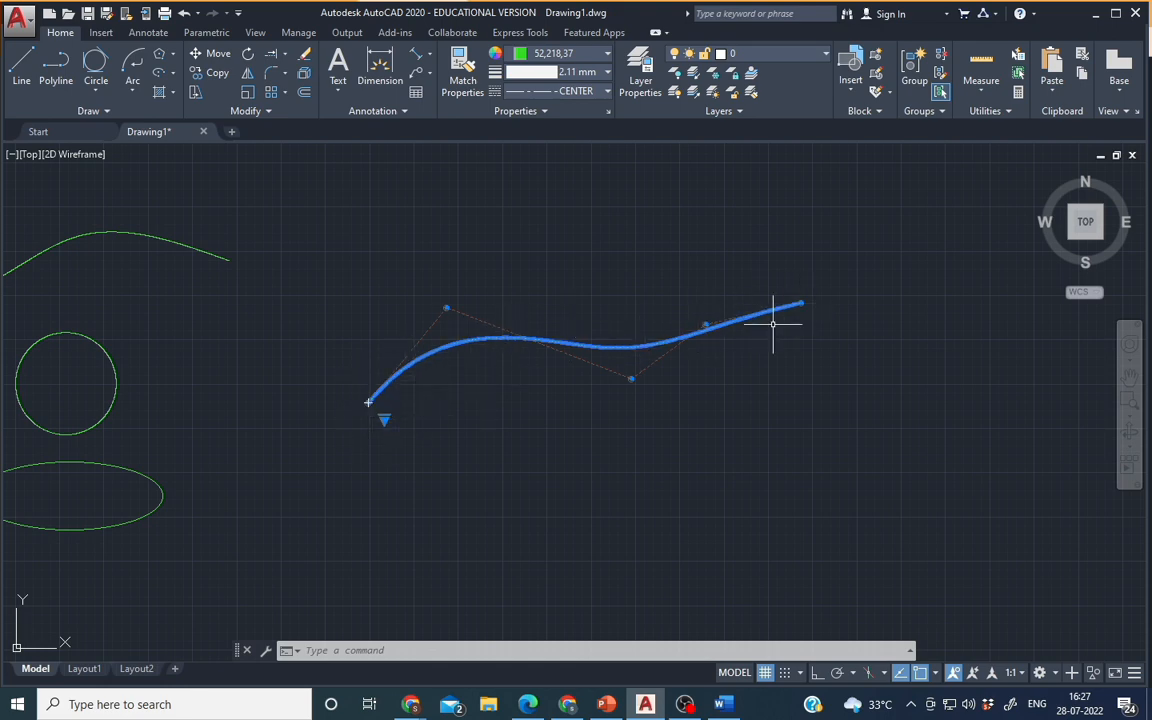
mouse_move(803, 304)
key(Escape)
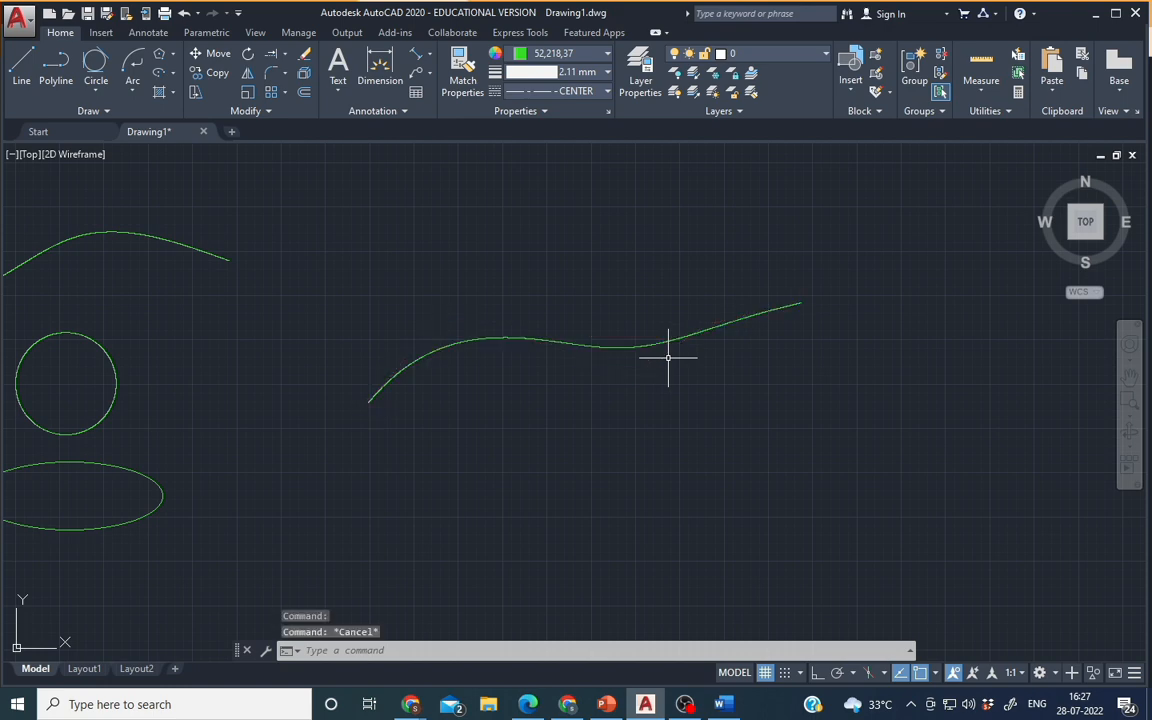
scroll(424, 373, down, 6)
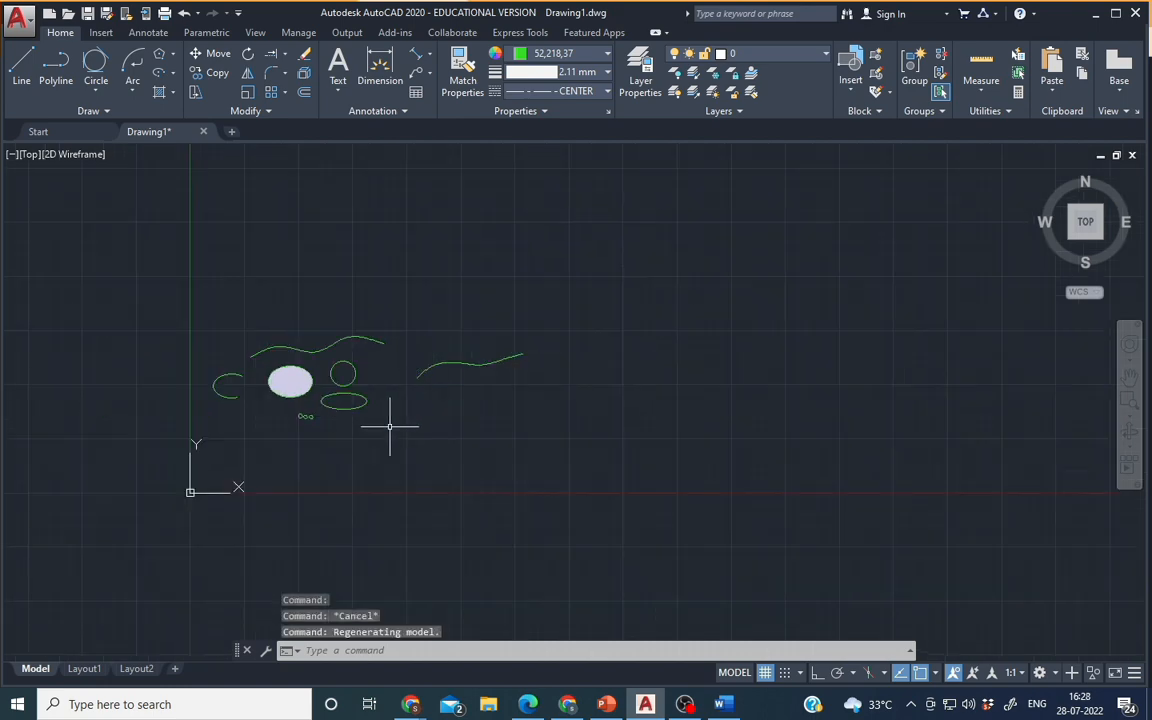
middle_drag(390, 426, 509, 432)
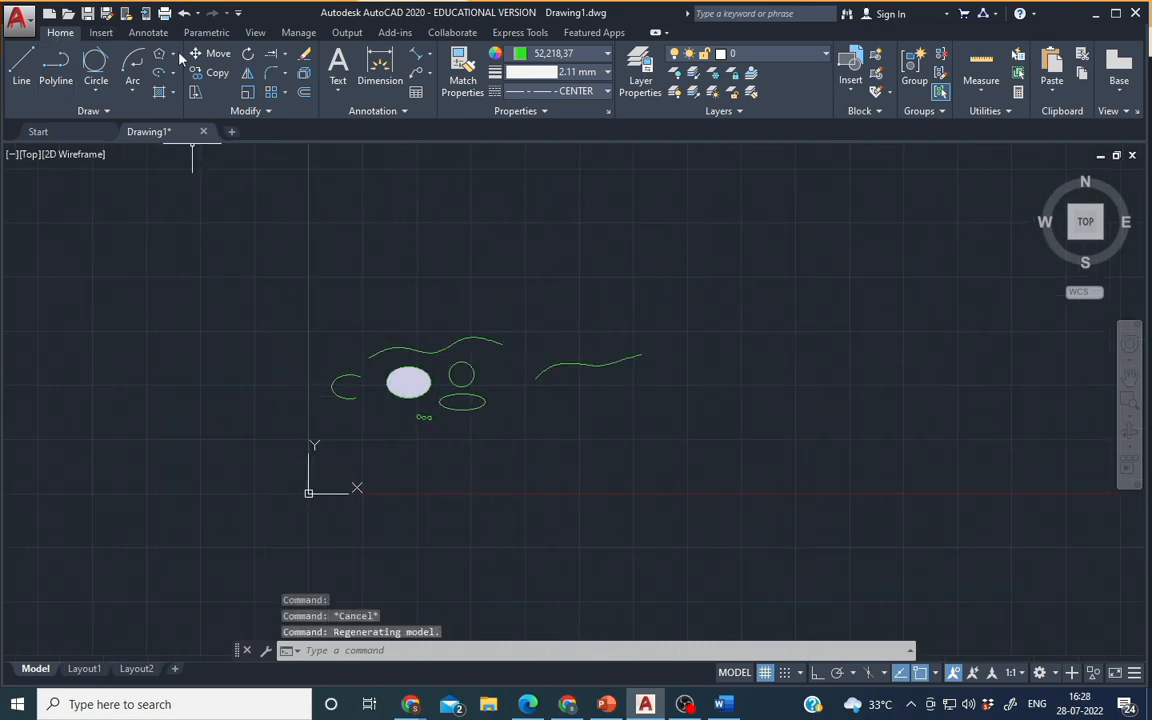